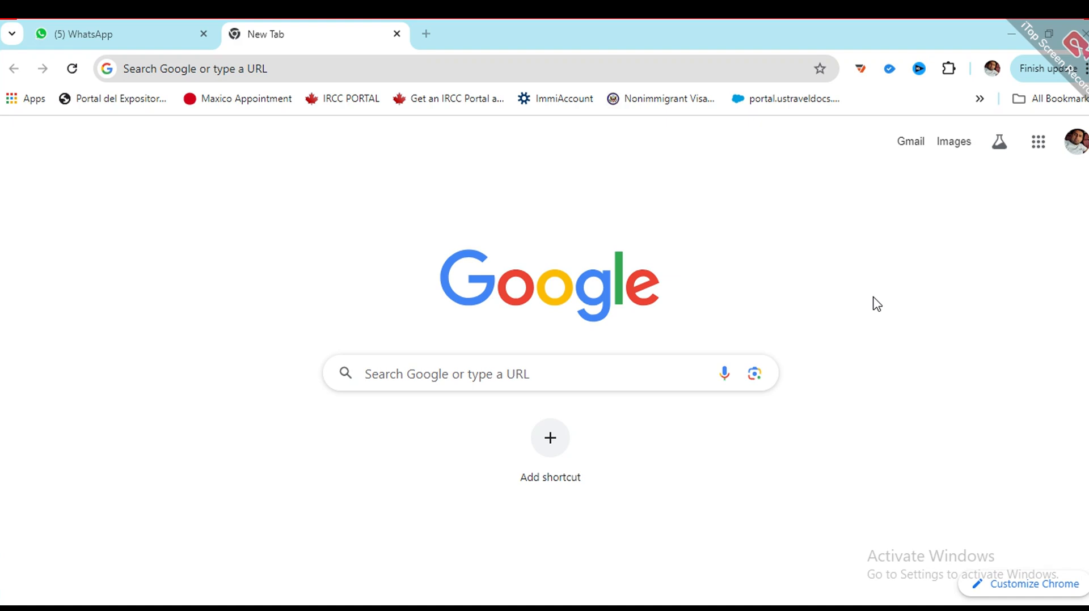
Step: Search Google for 'uk visitor visa application' using the 'uk vi' autocomplete
left_click(538, 364)
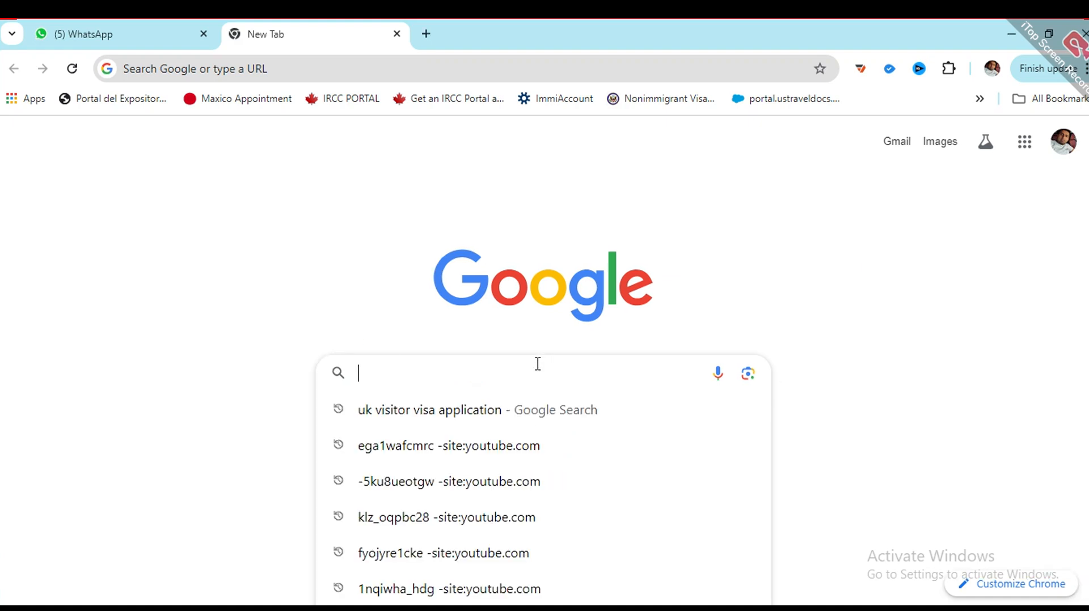
type("uk vi")
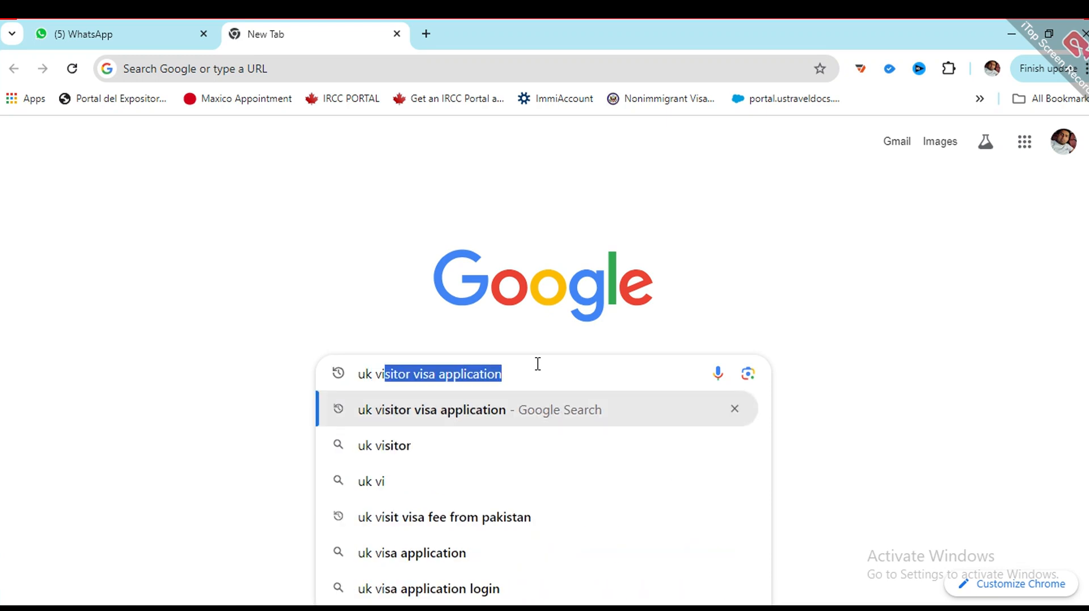
key("Return")
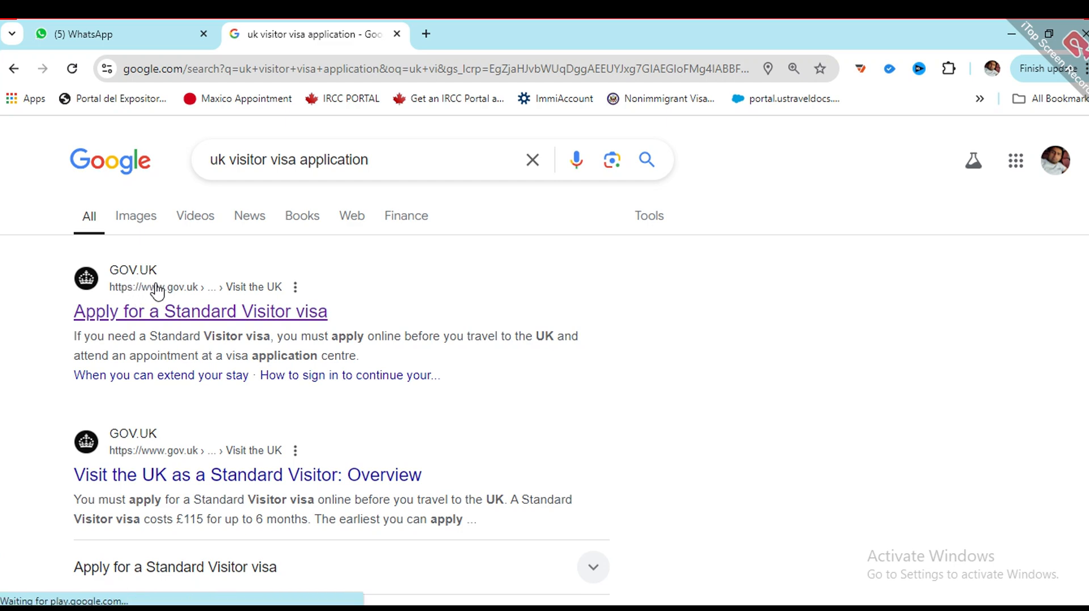
Step: Open the GOV.UK 'Apply for a Standard Visitor visa' page, accept additional cookies, and read down to Apply online
left_click(184, 318)
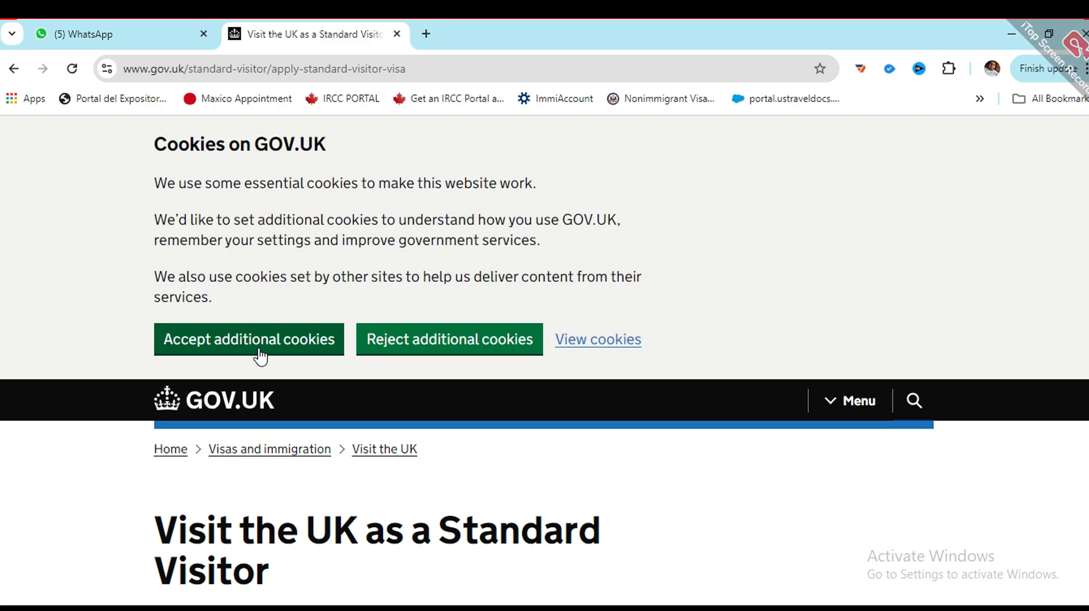
left_click(261, 341)
scroll(283, 423, "down", 20)
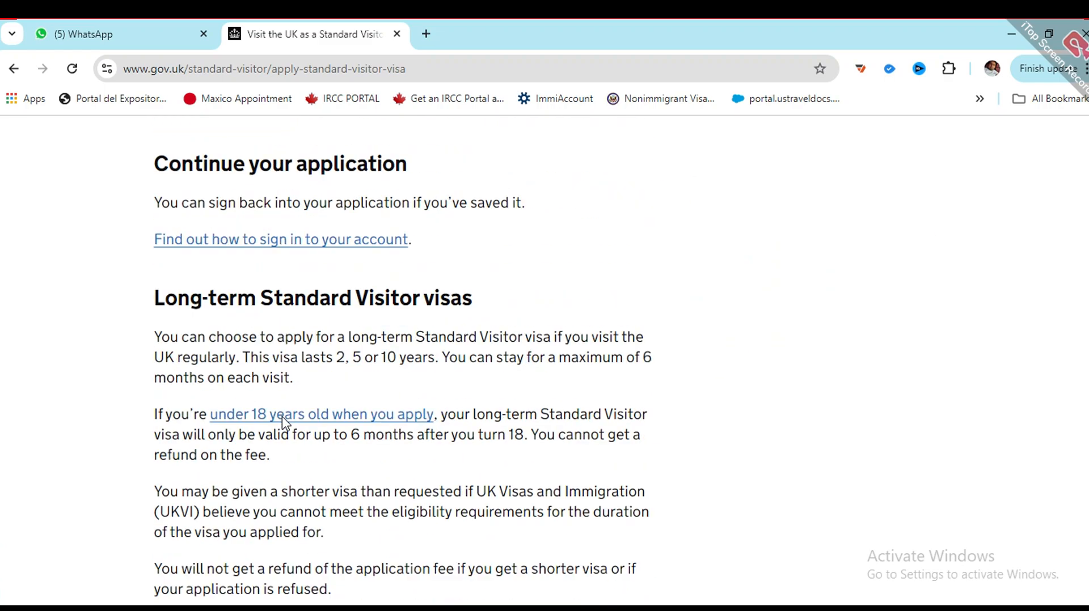
scroll(281, 424, "up", 10)
scroll(278, 423, "down", 4)
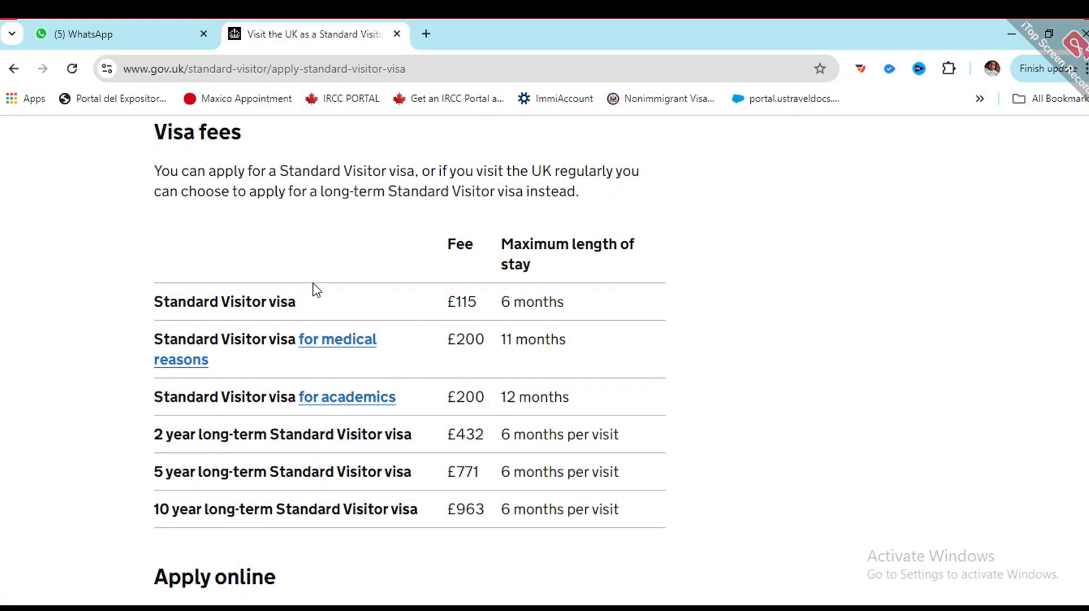
scroll(292, 415, "down", 6)
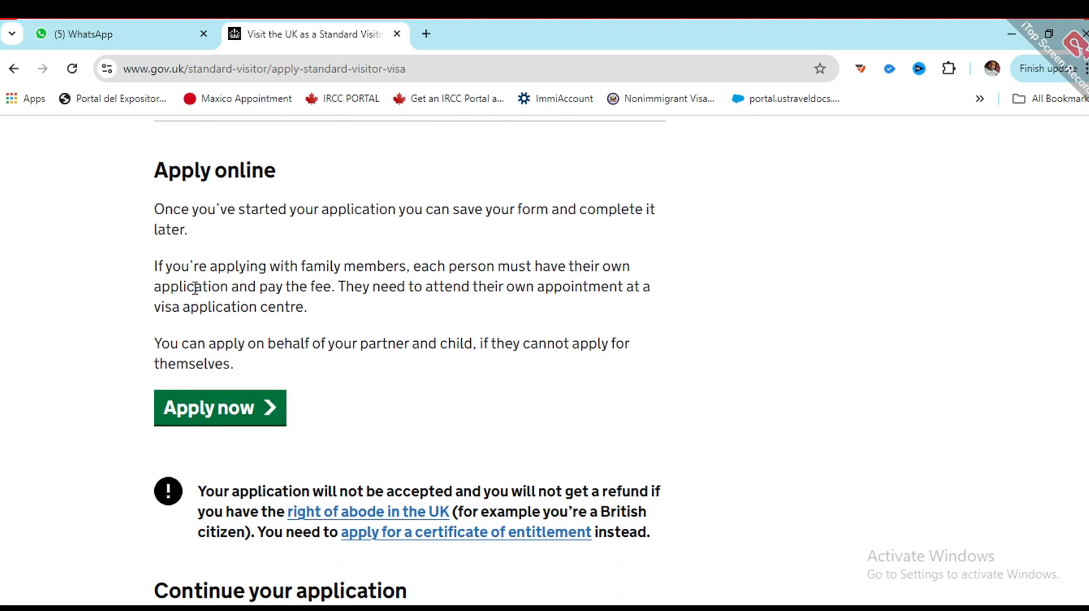
Step: Start the online visa application and choose English as the application language
left_click(243, 416)
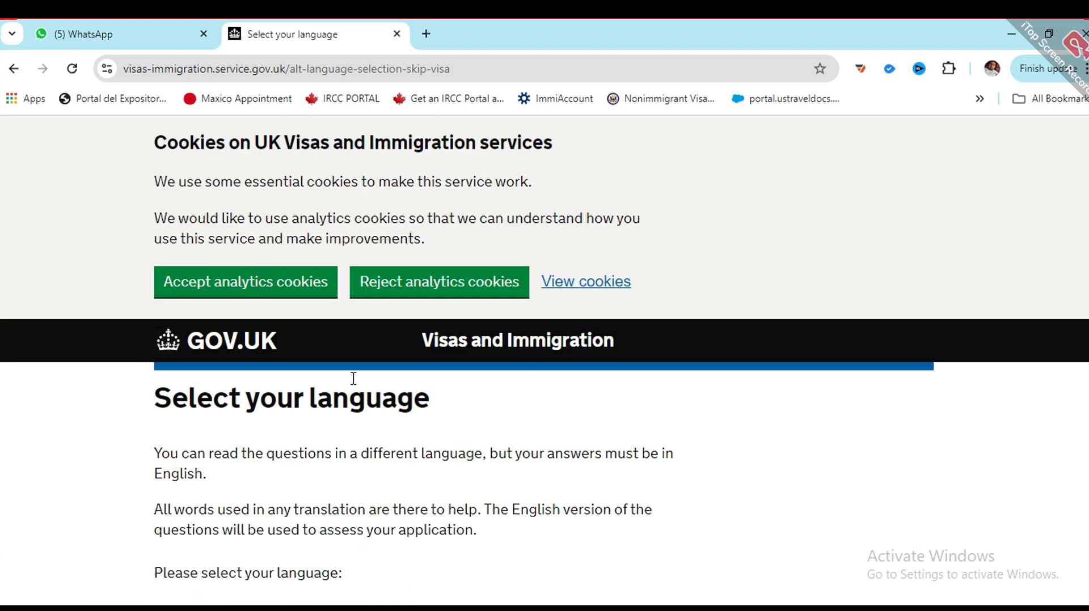
scroll(352, 378, "down", 5)
scroll(306, 278, "up", 2)
scroll(304, 355, "up", 3)
scroll(304, 381, "down", 5)
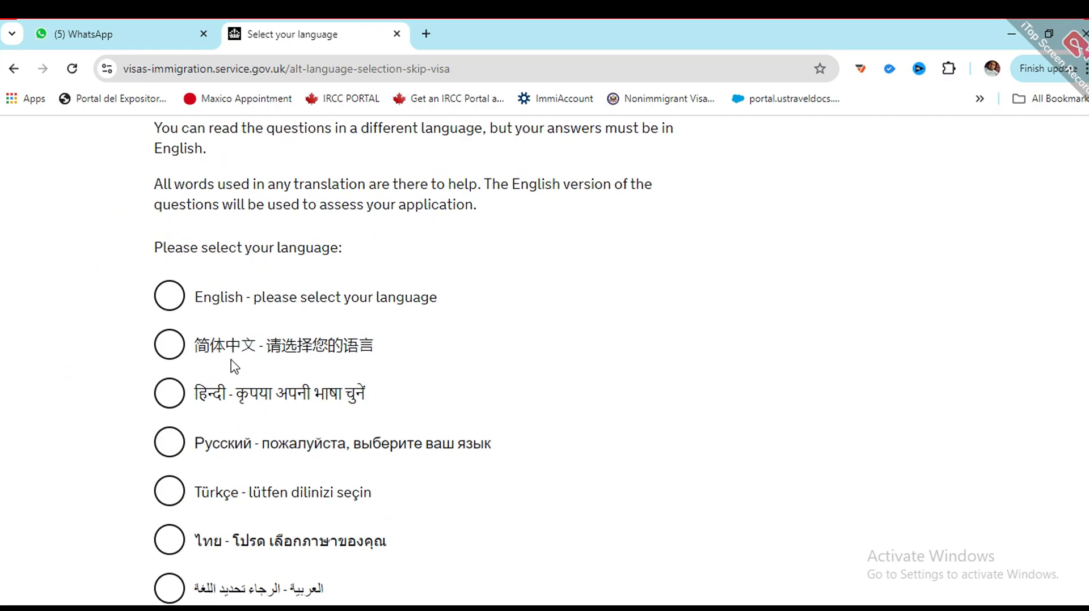
scroll(210, 318, "down", 2)
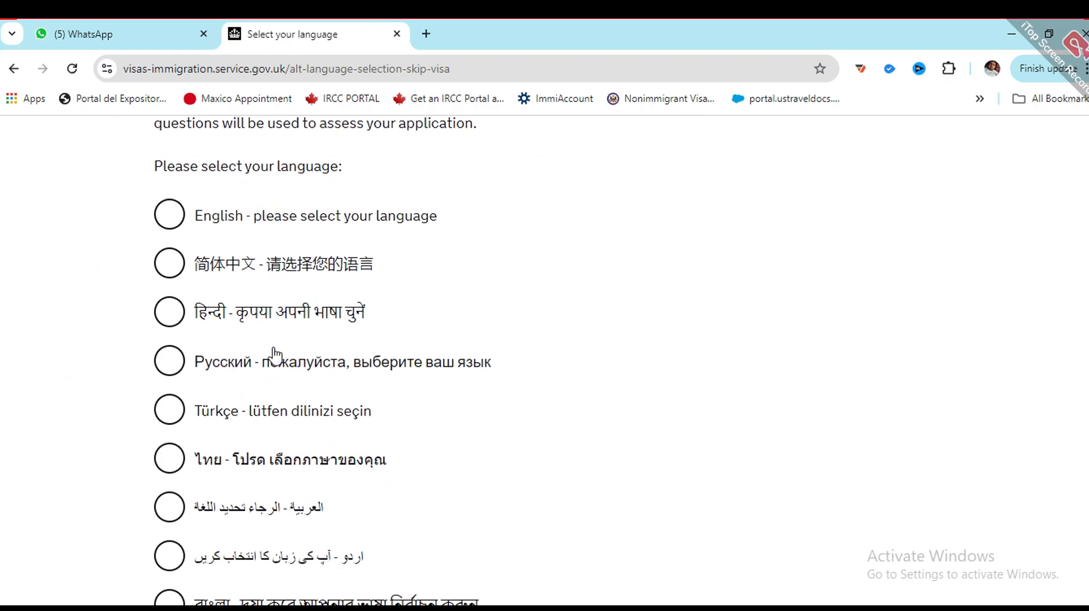
scroll(265, 490, "down", 1)
scroll(266, 490, "up", 3)
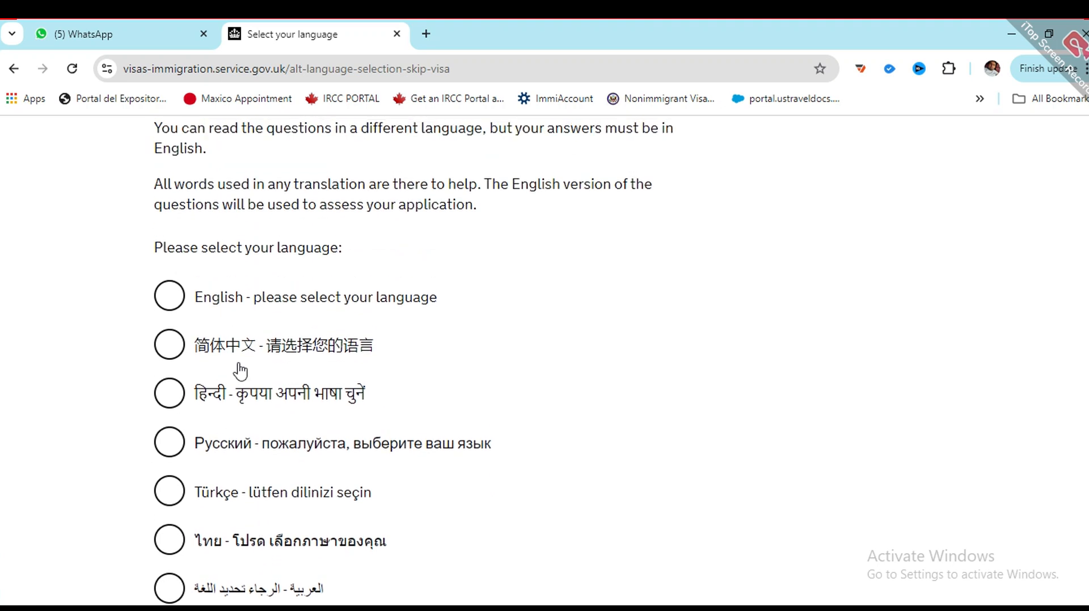
scroll(240, 372, "down", 4)
scroll(195, 408, "up", 6)
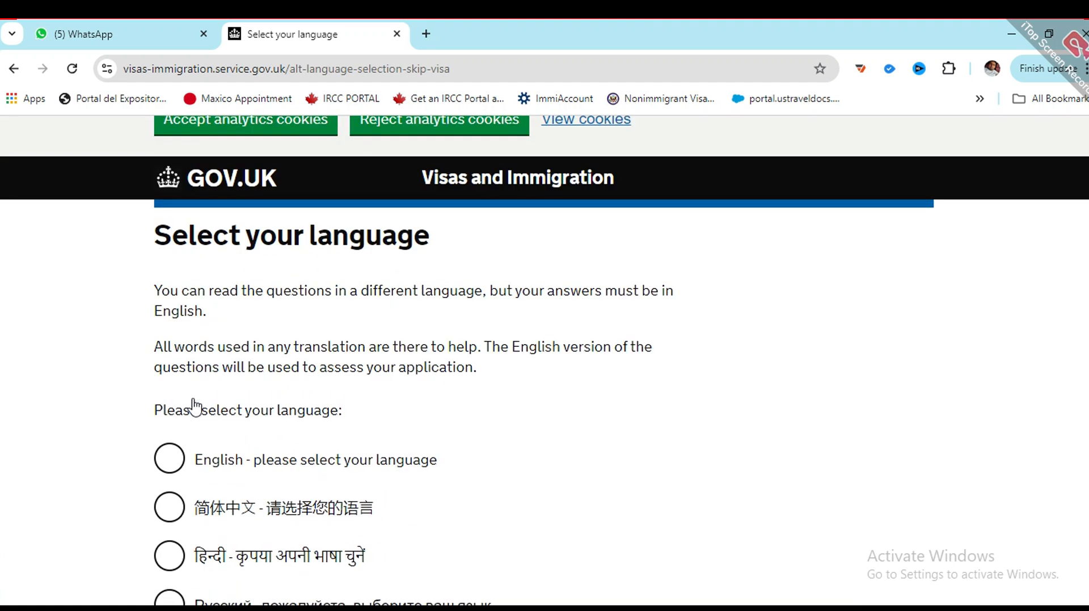
left_click(167, 458)
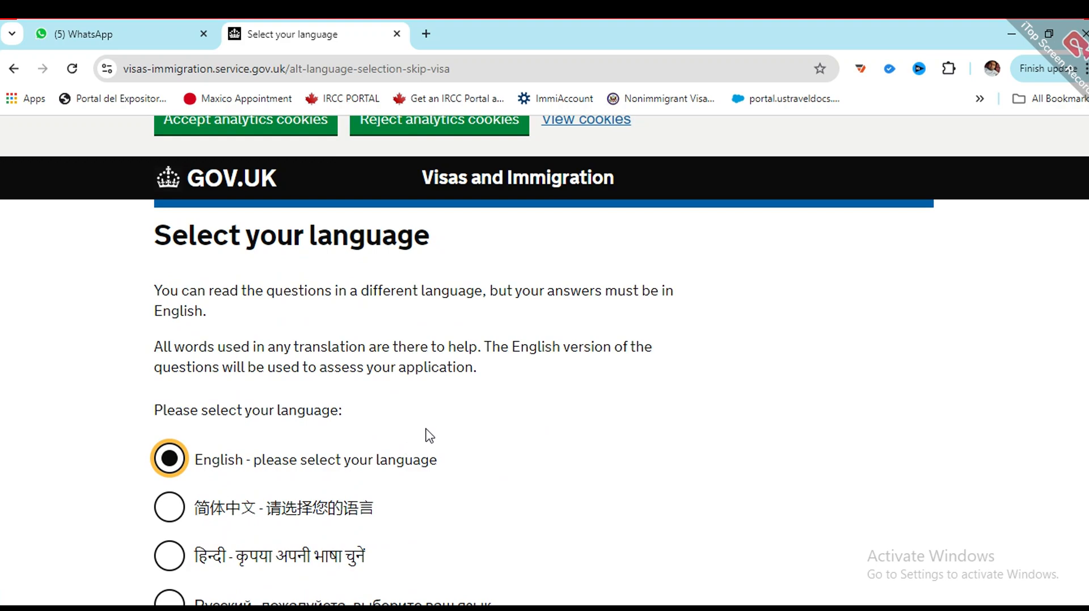
scroll(295, 437, "down", 10)
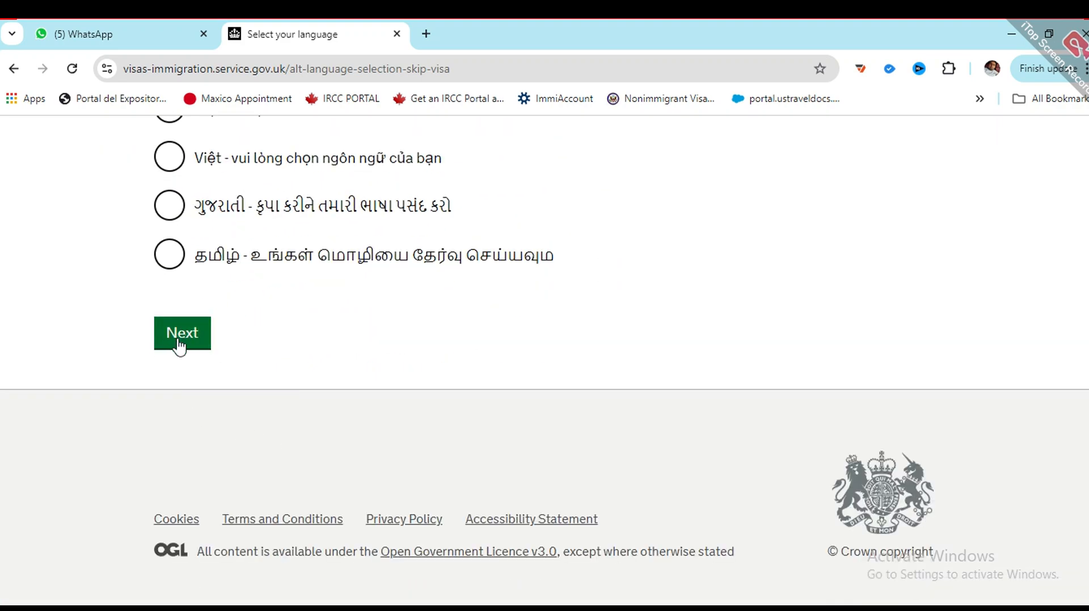
left_click(180, 344)
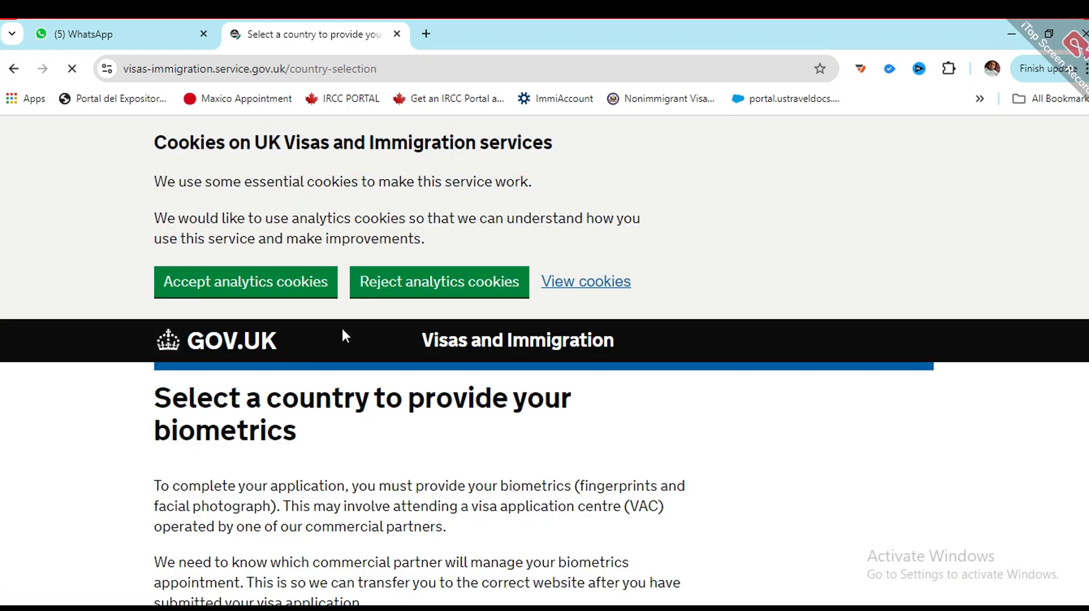
Step: Set Pakistan as the country for providing biometrics and continue
scroll(344, 295, "down", 5)
scroll(288, 302, "up", 3)
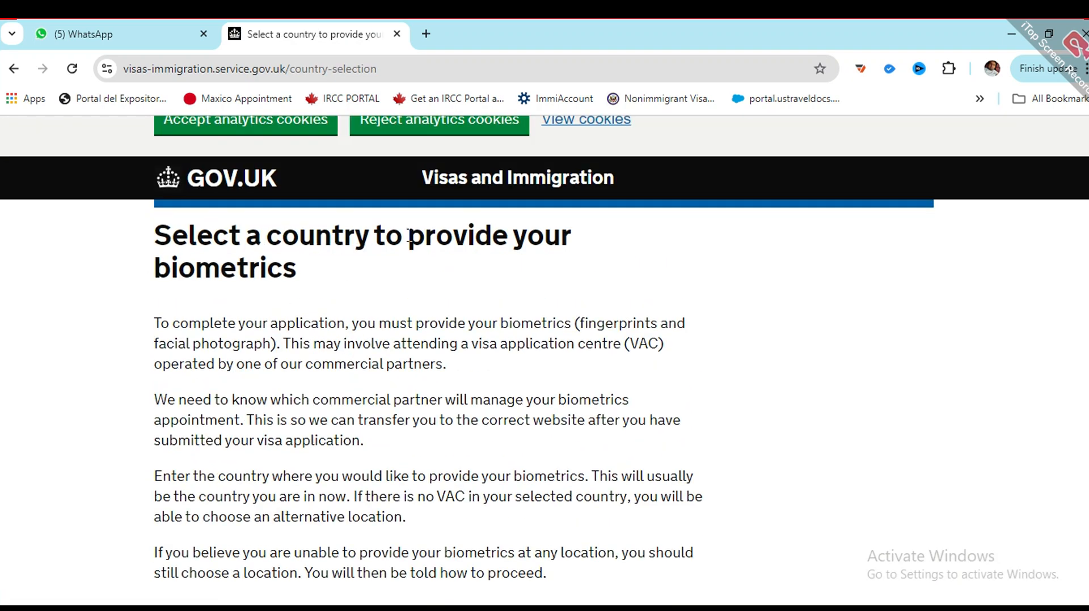
scroll(303, 343, "down", 5)
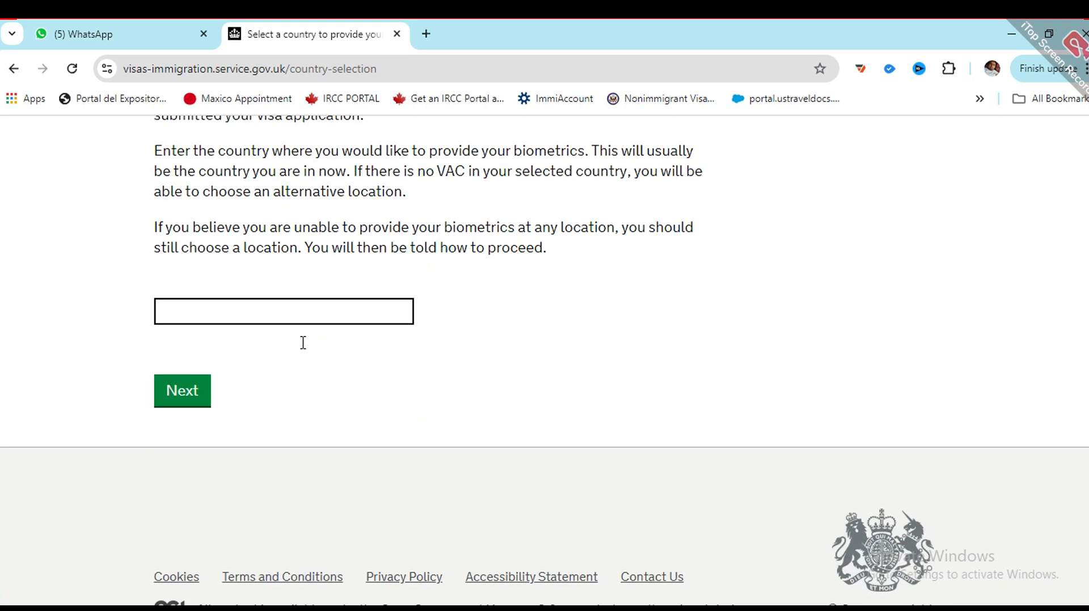
left_click(297, 307)
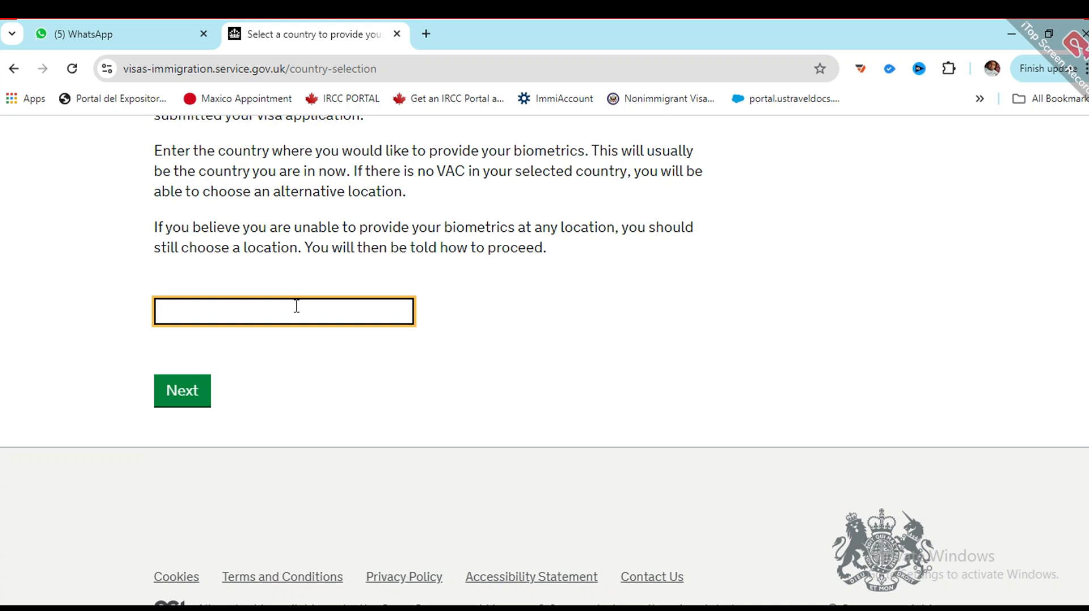
type("paki")
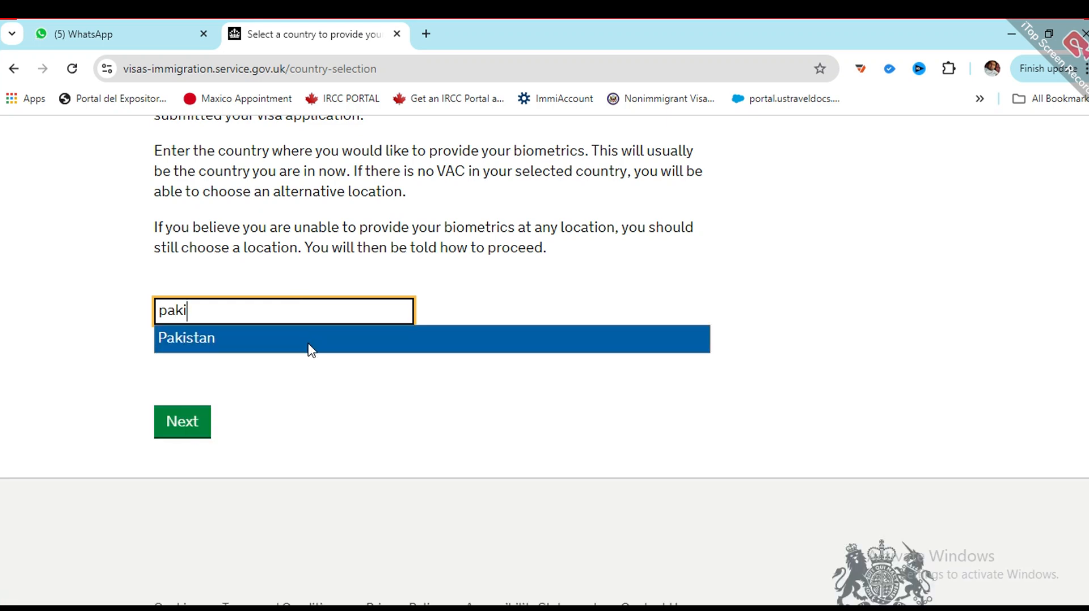
left_click(309, 347)
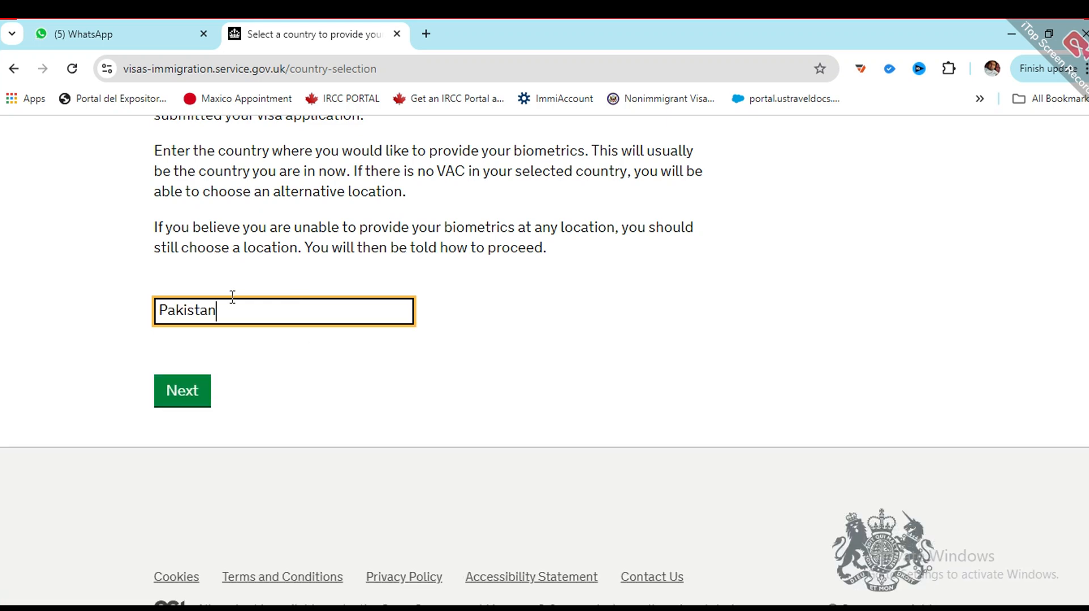
left_click(187, 397)
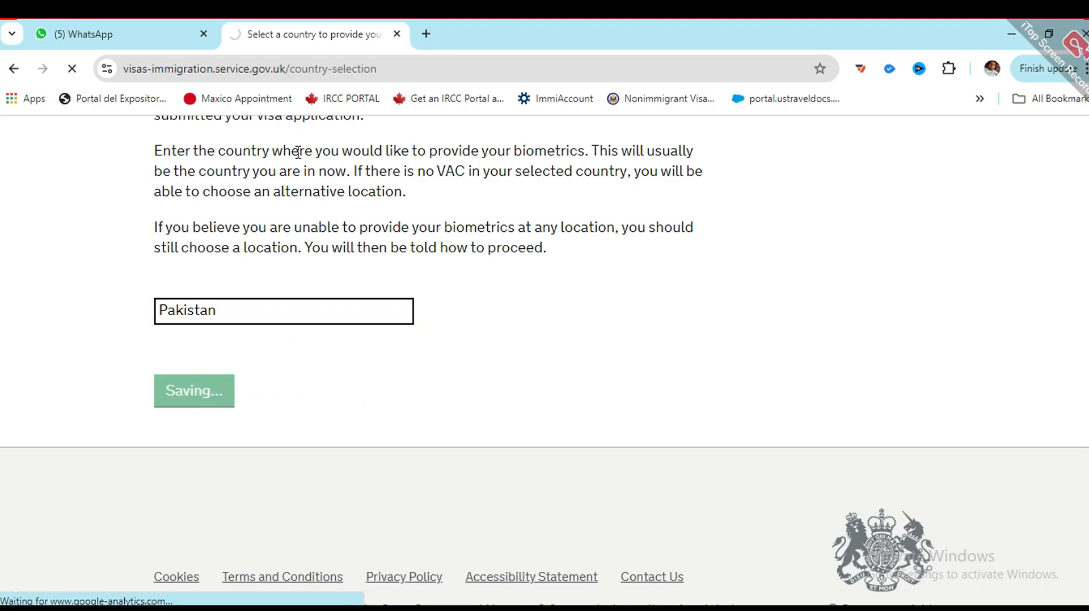
Step: Confirm the biometrics location in Pakistan has been identified and continue
scroll(340, 358, "down", 4)
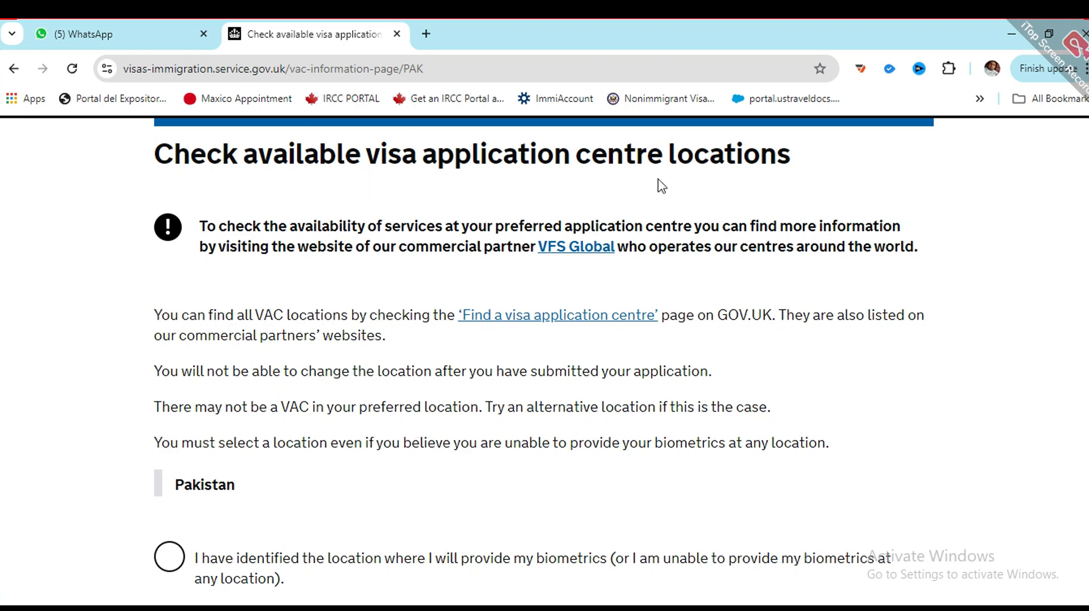
scroll(401, 300, "down", 4)
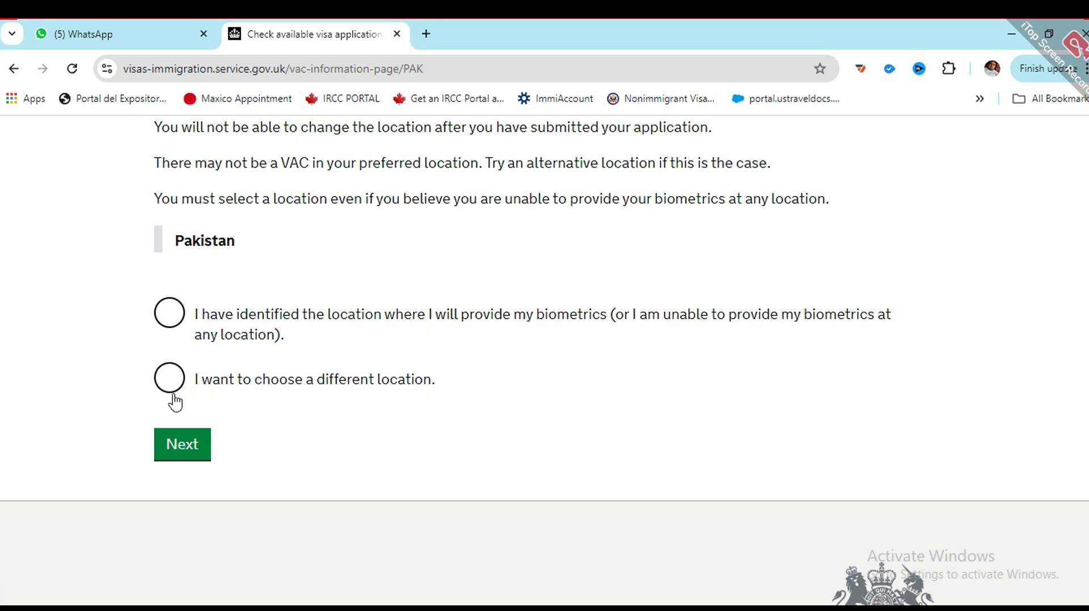
left_click(171, 313)
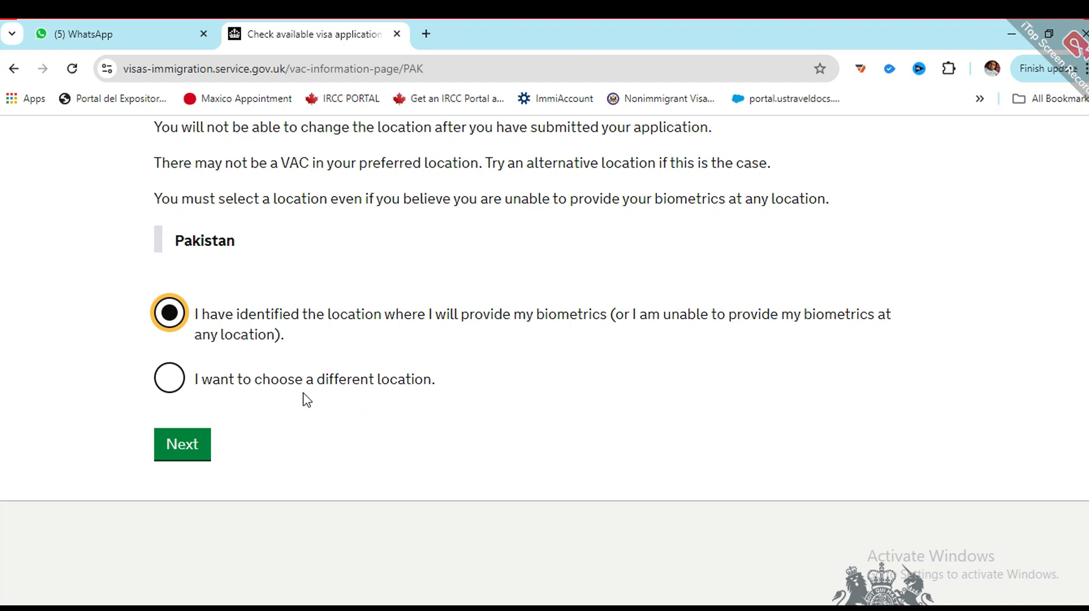
left_click(190, 456)
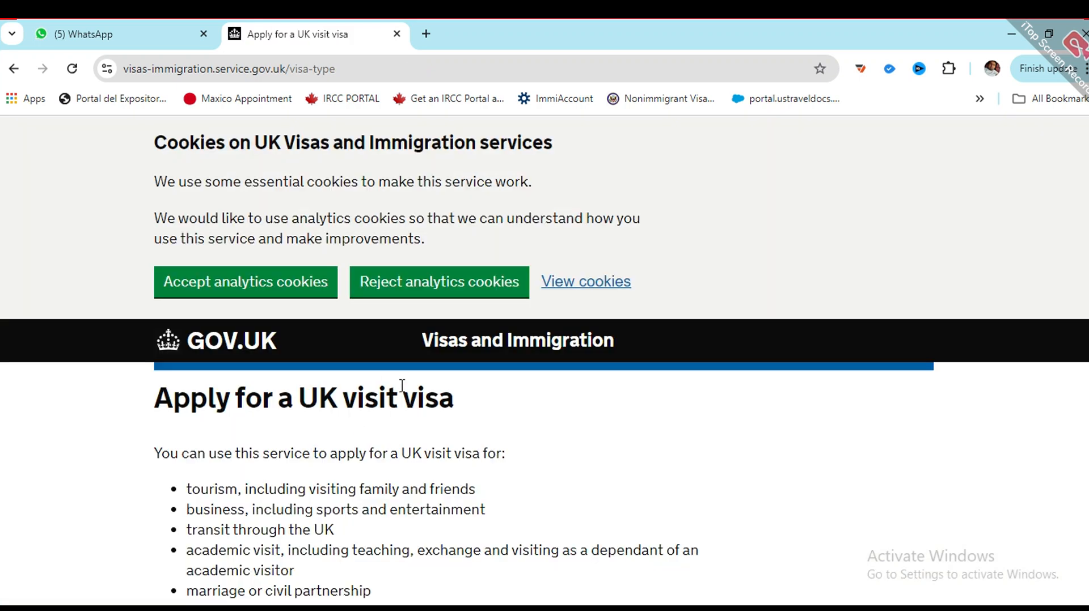
Step: Use Start now at the bottom of the Apply for a UK visit visa page
scroll(219, 358, "down", 4)
scroll(184, 325, "up", 2)
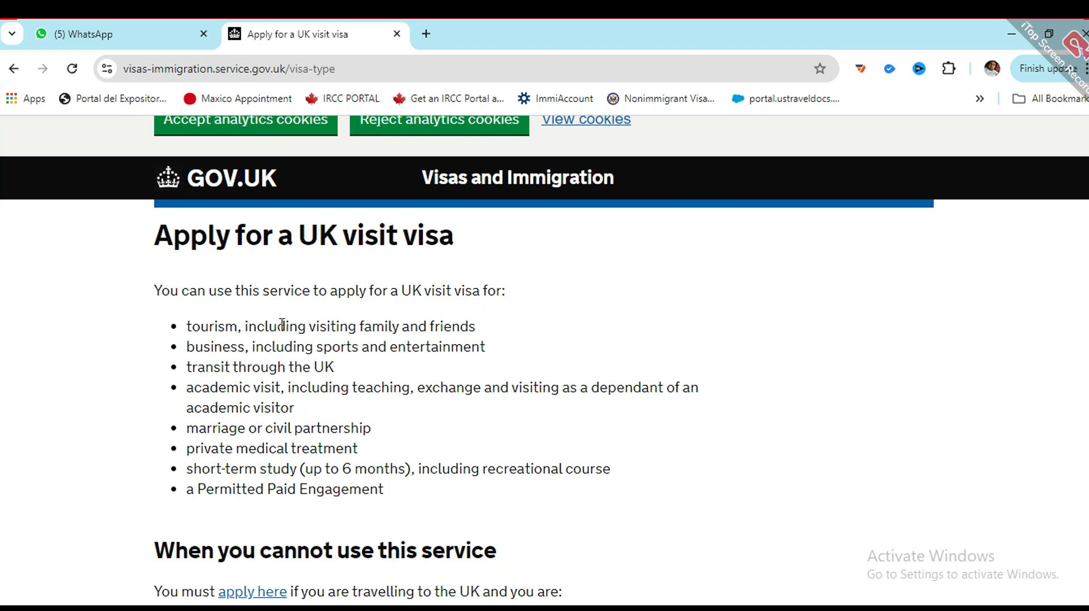
scroll(283, 346, "down", 5)
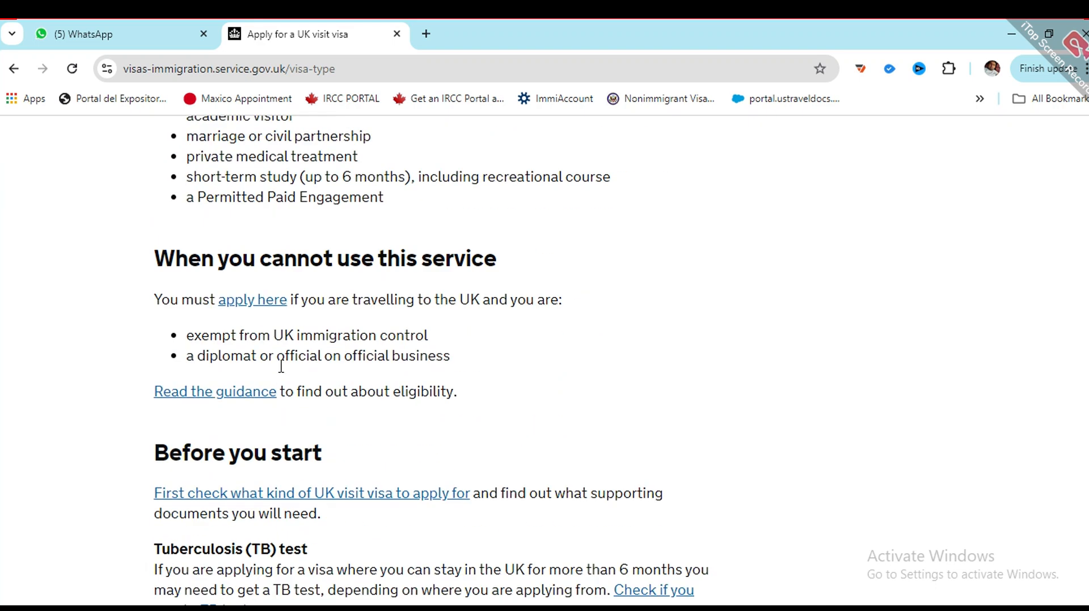
scroll(241, 419, "down", 5)
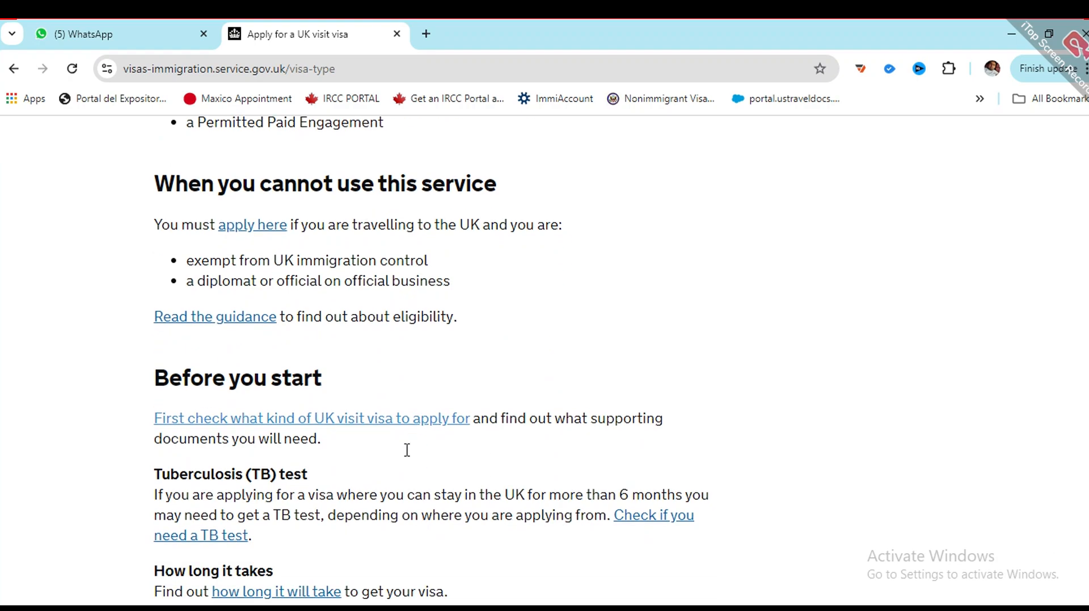
scroll(166, 290, "down", 5)
scroll(253, 243, "up", 3)
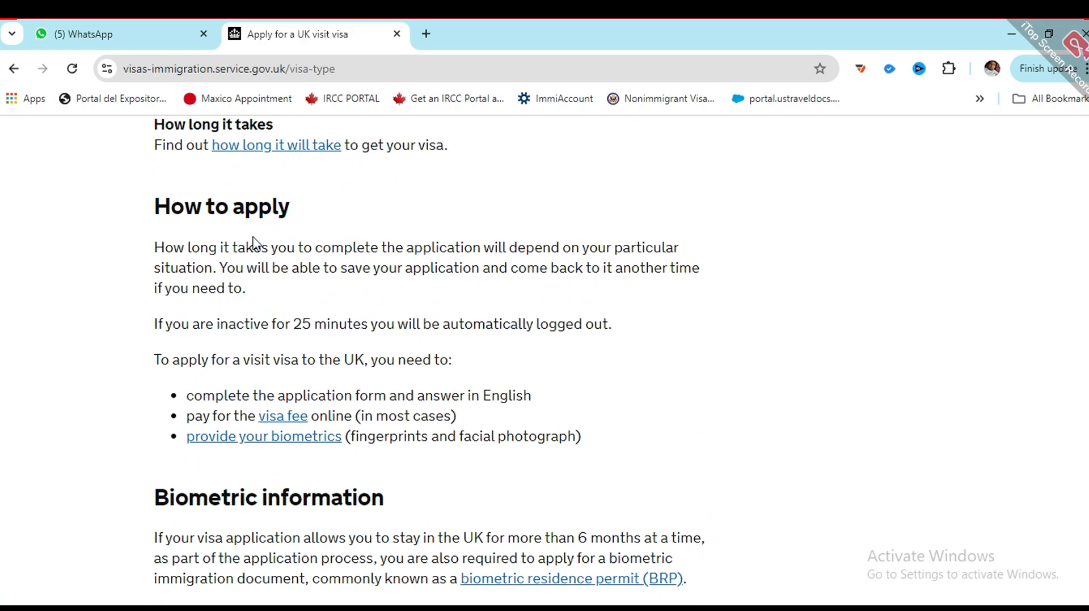
scroll(170, 417, "down", 3)
scroll(314, 444, "down", 5)
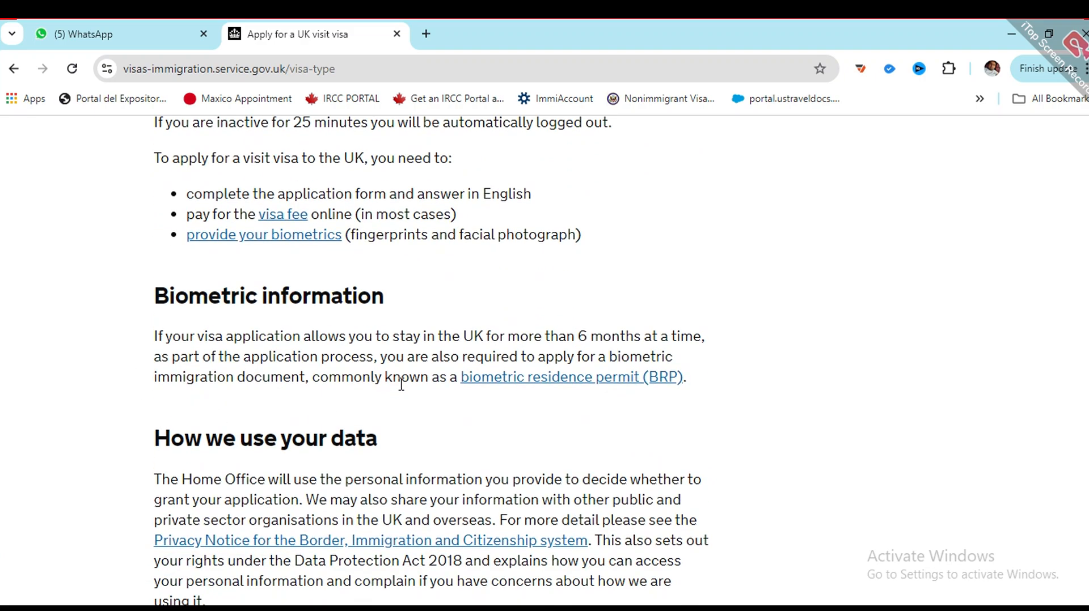
scroll(469, 399, "up", 6)
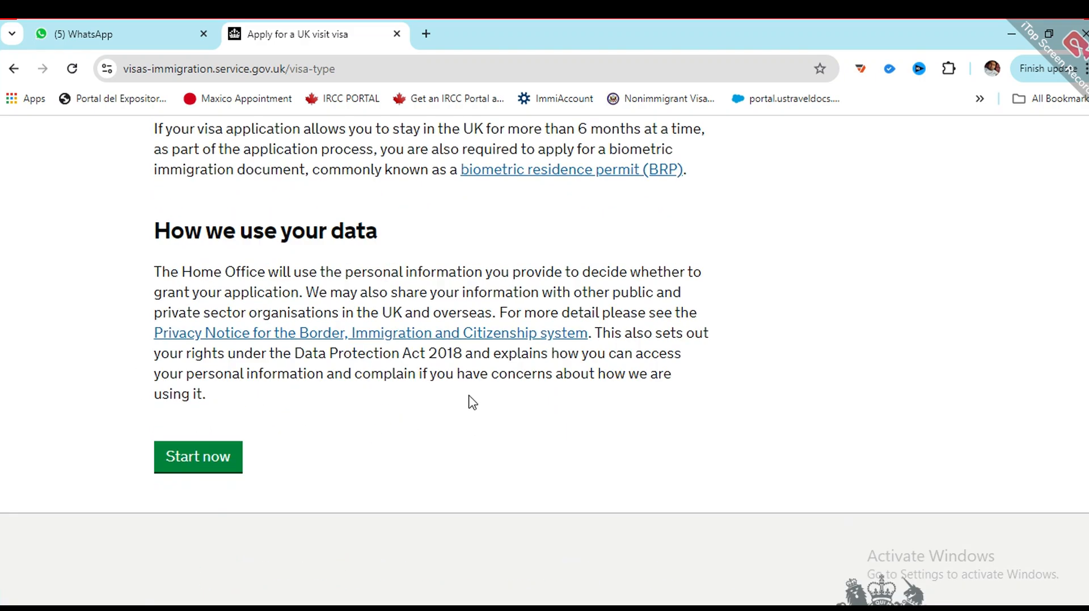
scroll(464, 389, "down", 6)
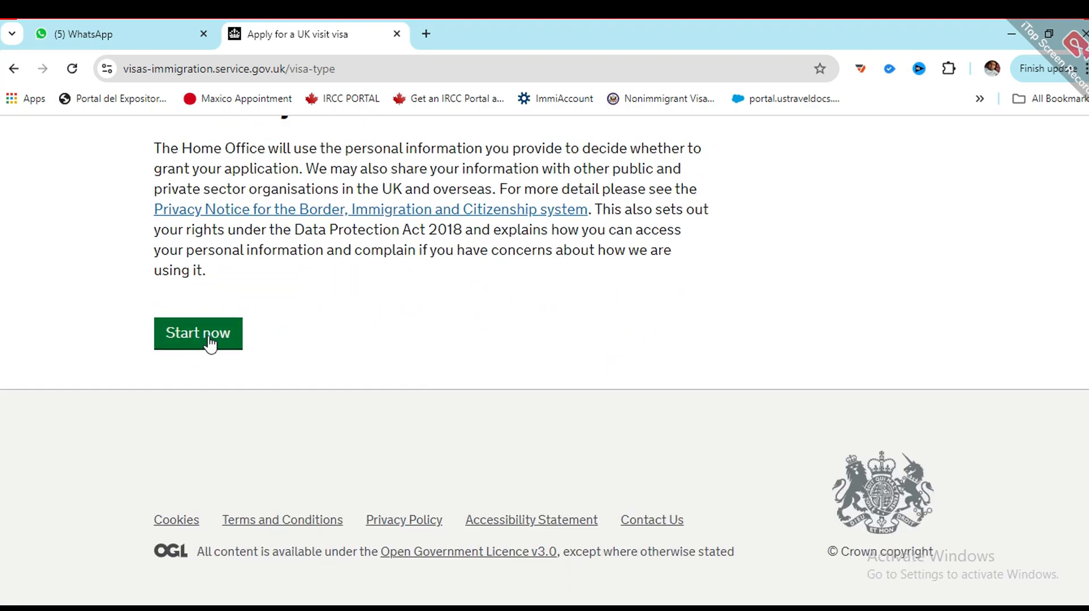
left_click(209, 344)
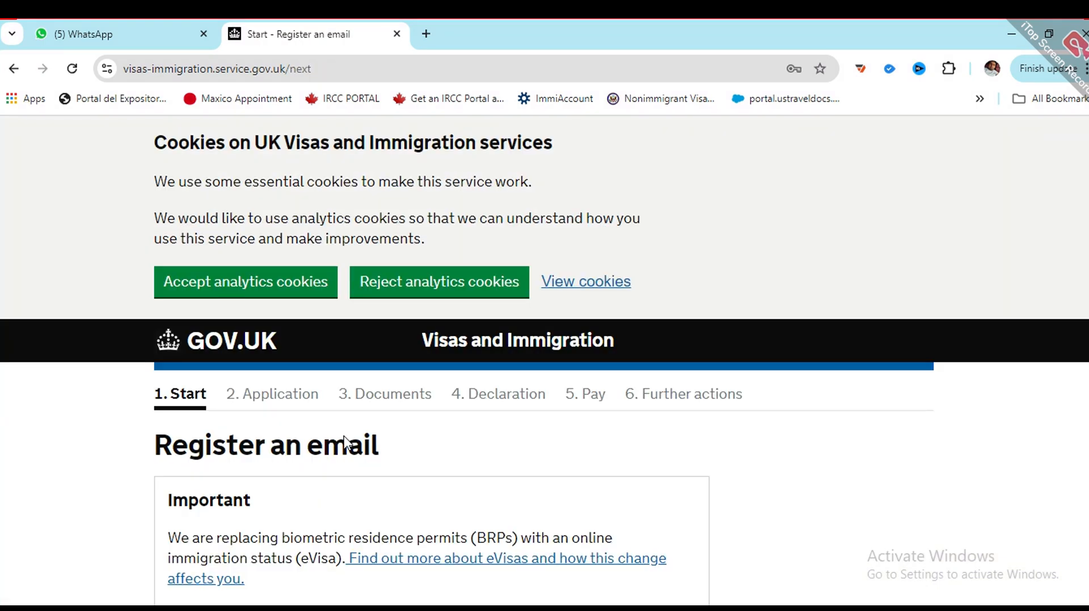
Step: Scroll through the Register an email page to review its fields
scroll(340, 426, "down", 6)
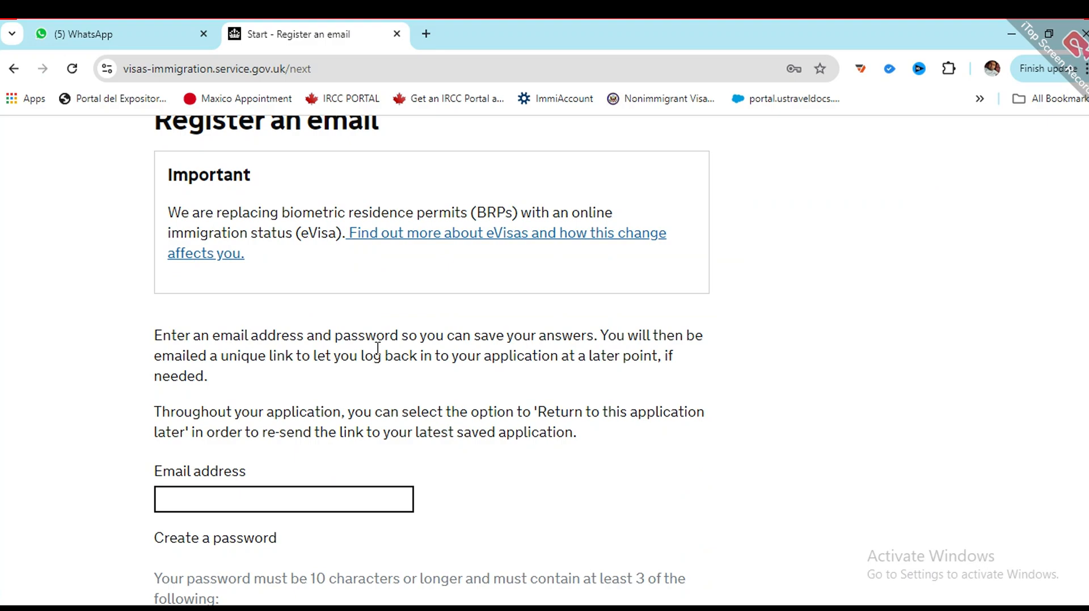
scroll(374, 354, "up", 4)
scroll(369, 362, "down", 4)
scroll(347, 359, "up", 3)
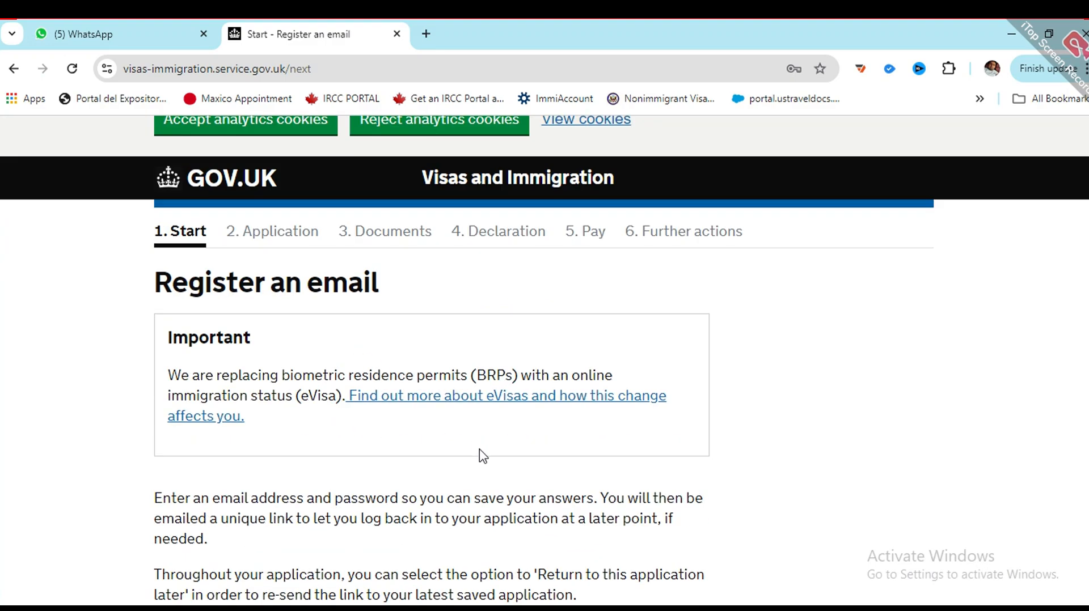
scroll(329, 444, "down", 9)
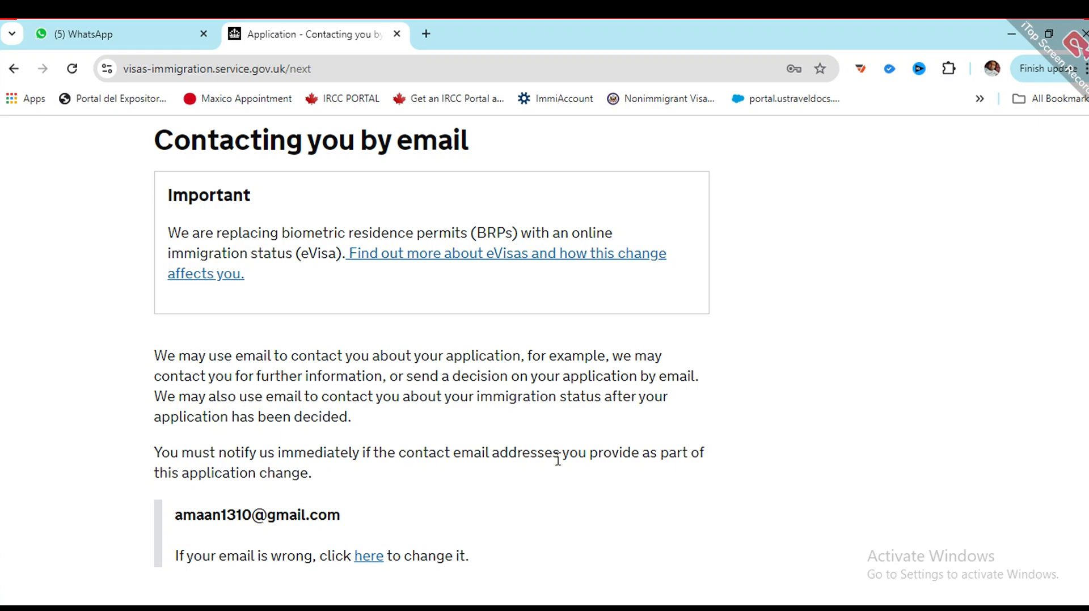
Step: Answer 'You' as the owner of the contact email address and save
scroll(397, 424, "up", 4)
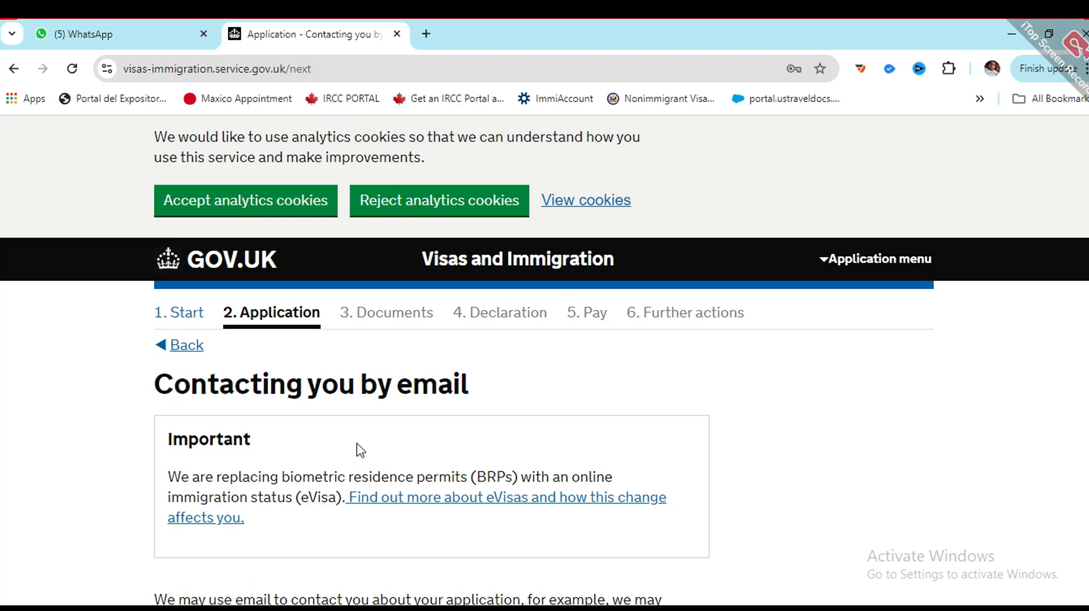
scroll(360, 440, "down", 7)
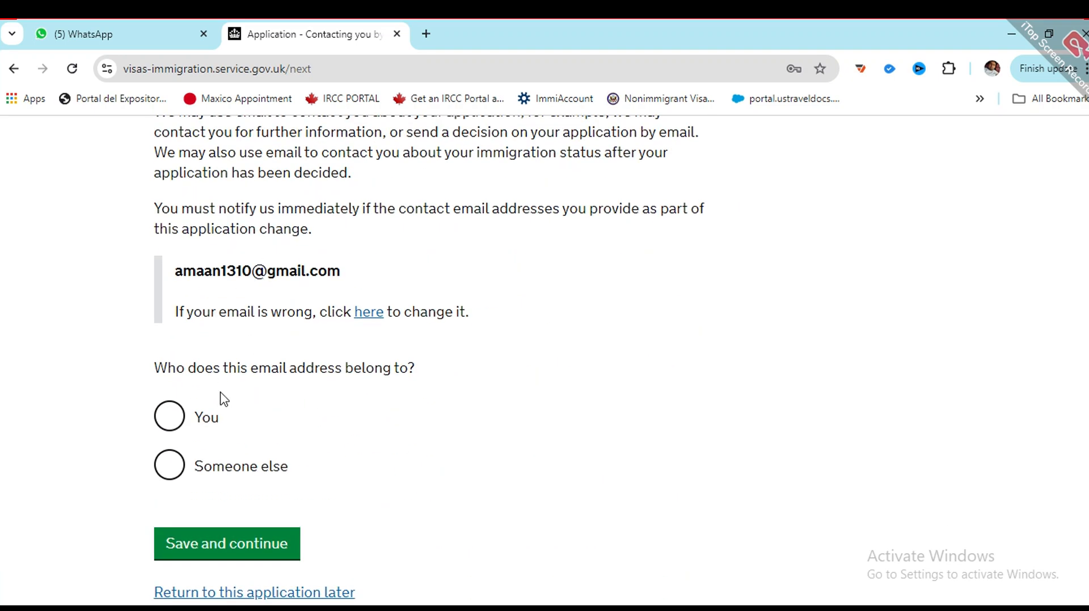
scroll(224, 399, "down", 3)
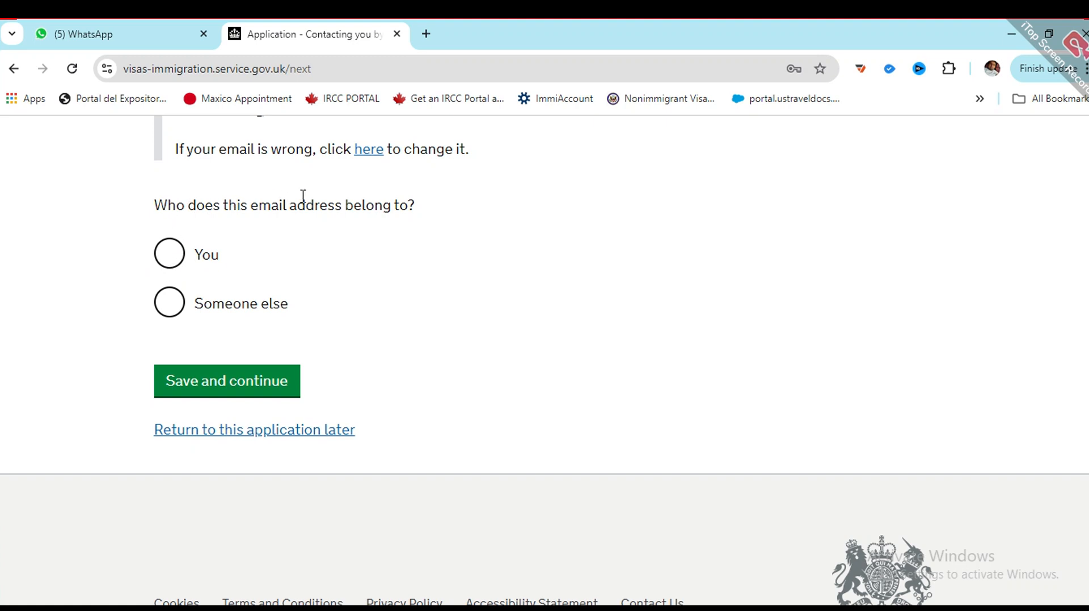
left_click(168, 253)
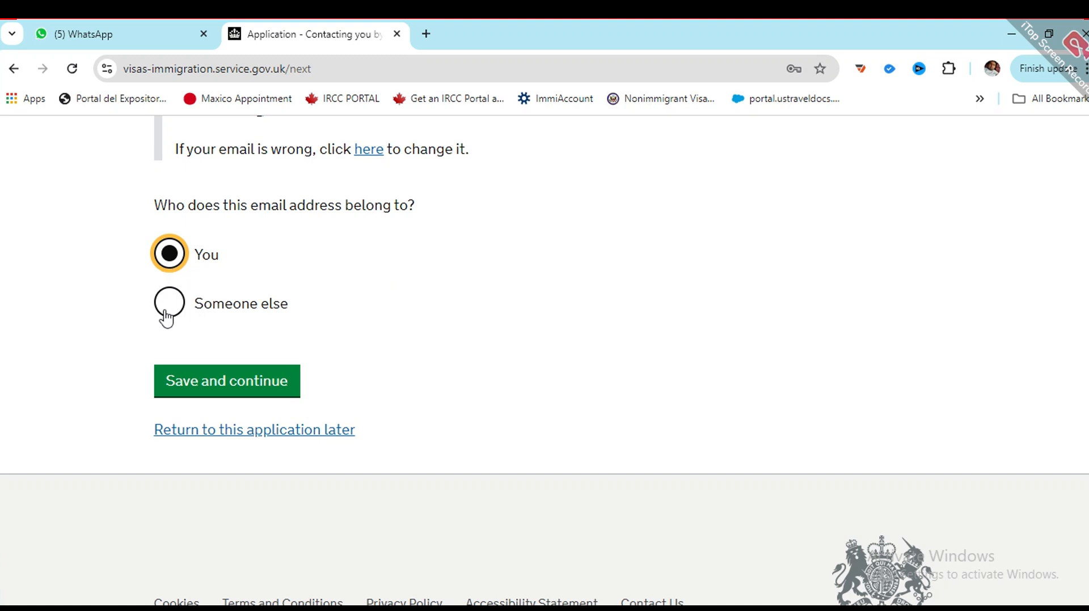
left_click(232, 391)
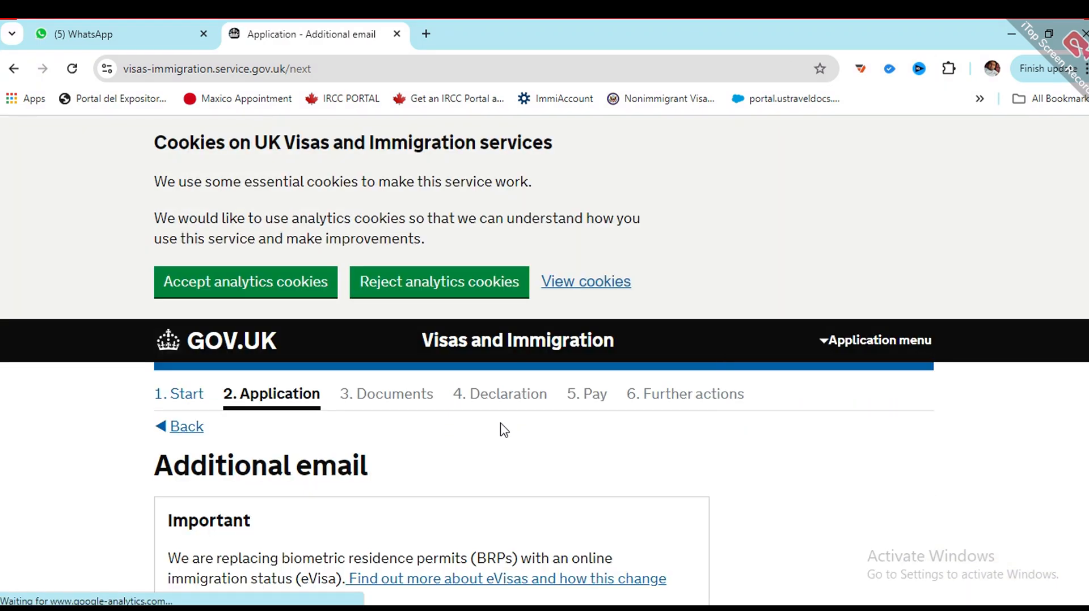
scroll(493, 301, "down", 4)
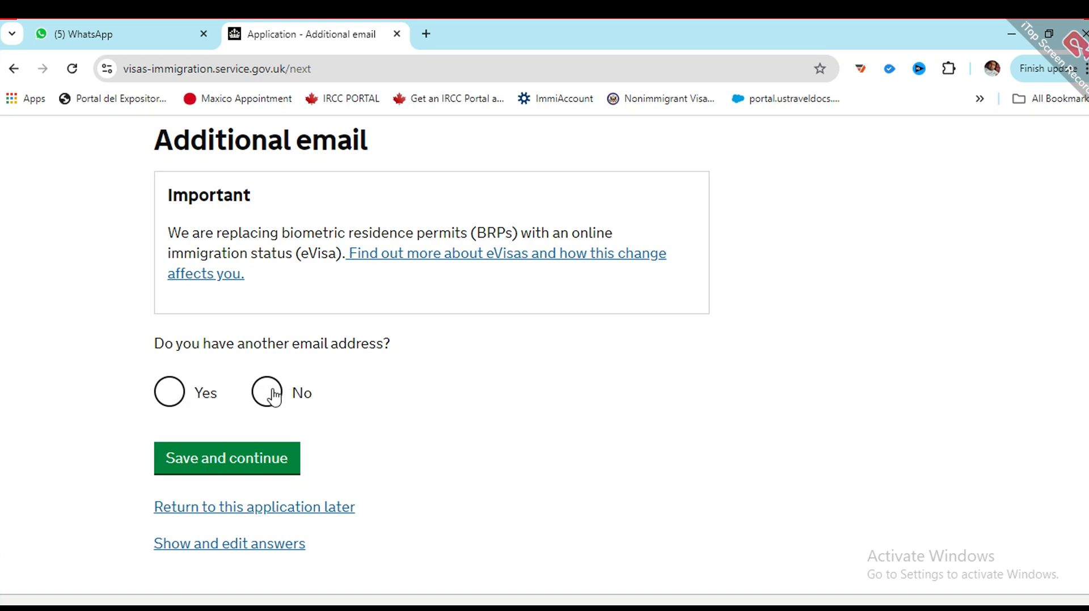
Step: Answer No to having an additional email address and save
left_click(266, 392)
scroll(268, 451, "down", 2)
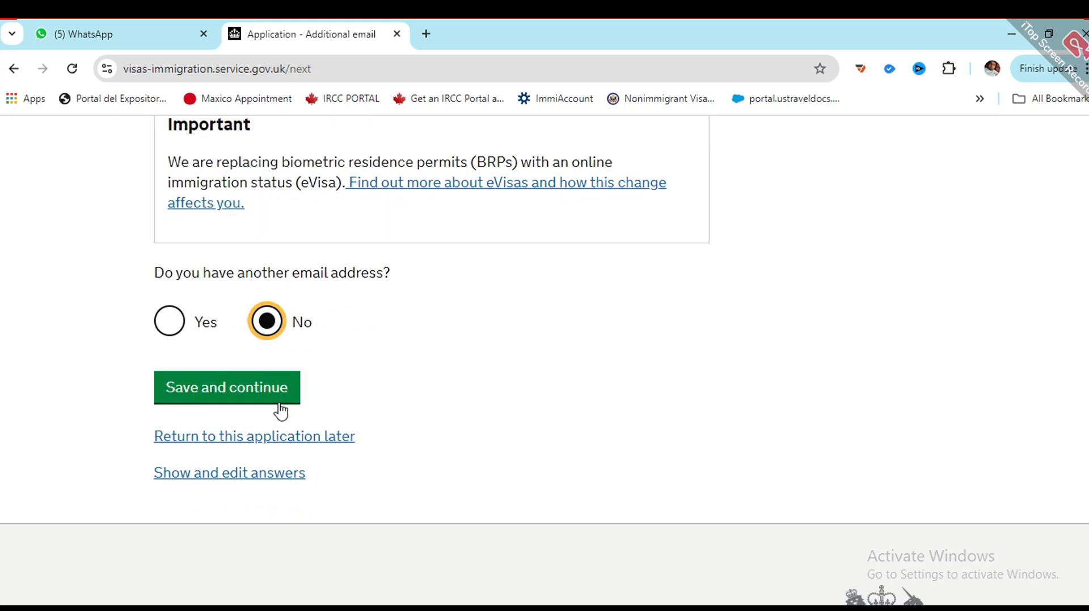
left_click(198, 391)
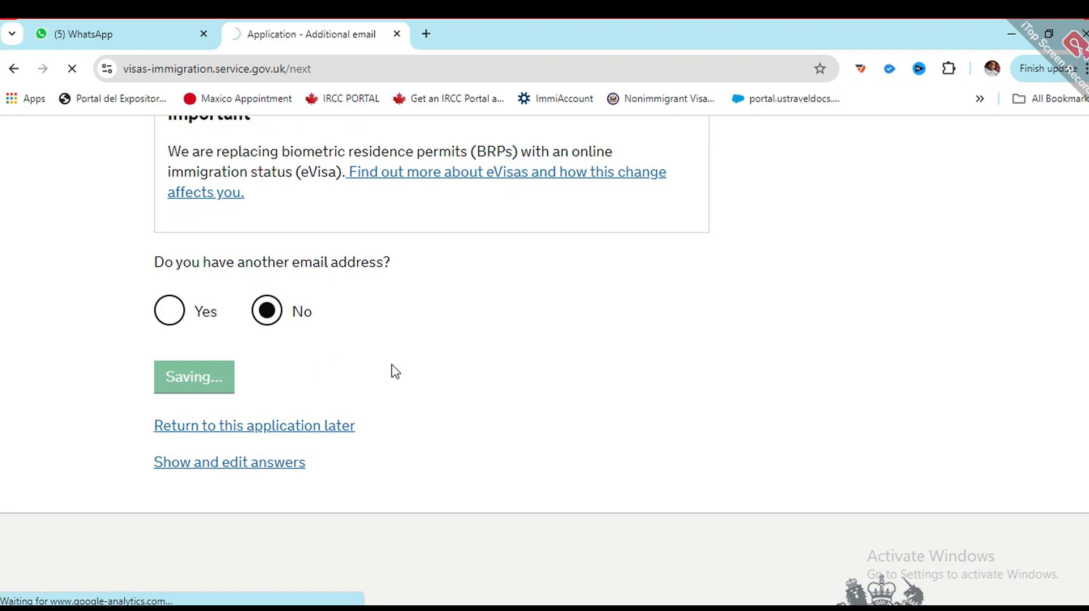
scroll(476, 389, "down", 4)
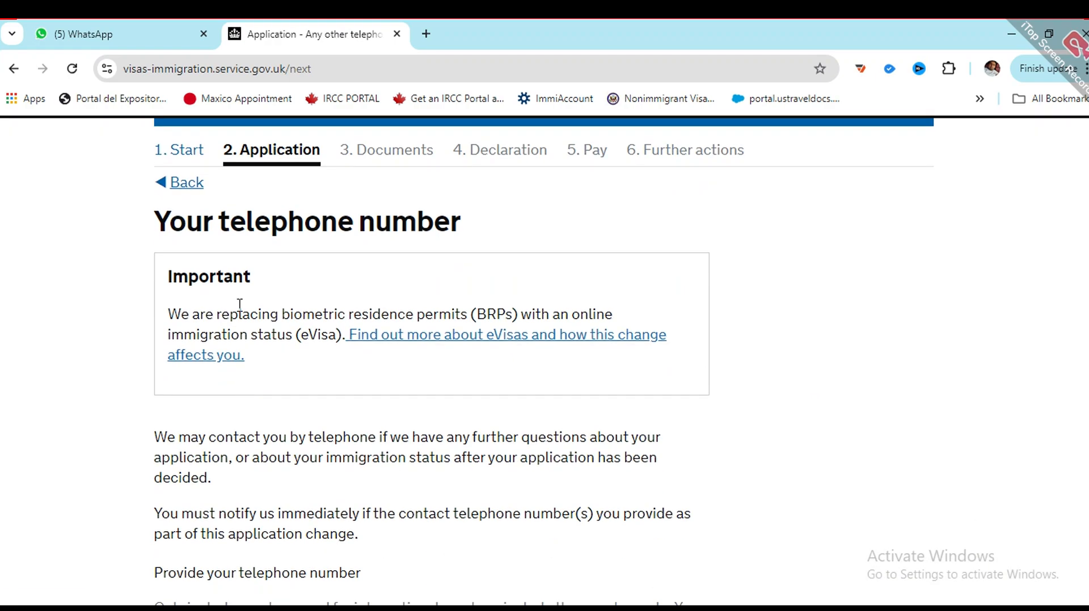
scroll(287, 328, "down", 5)
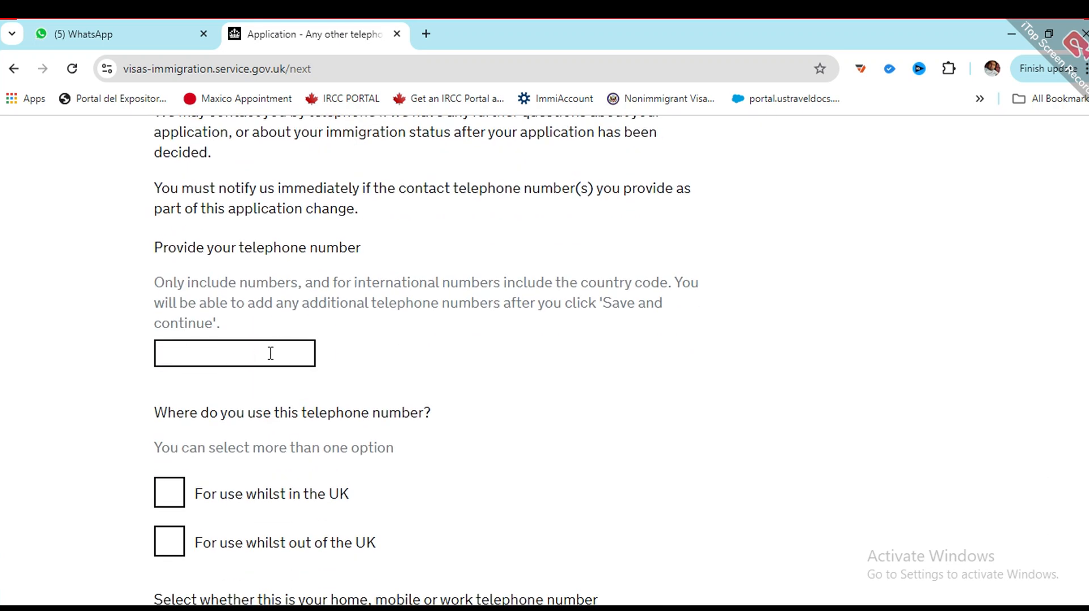
scroll(255, 369, "down", 3)
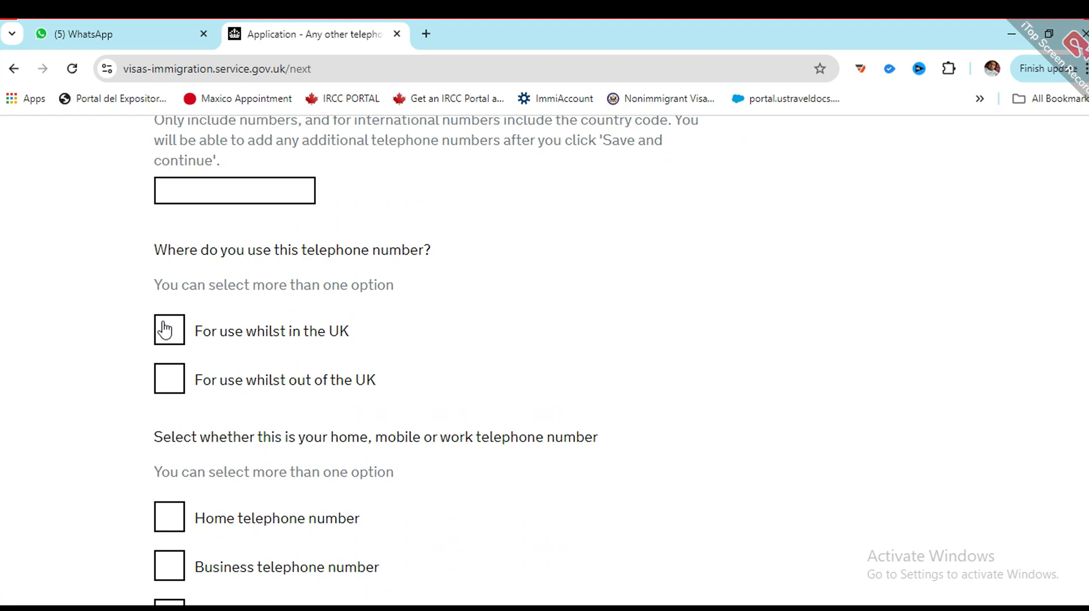
Step: Enter the applicant's telephone number, correcting the mistyped trailing digits
left_click(193, 185)
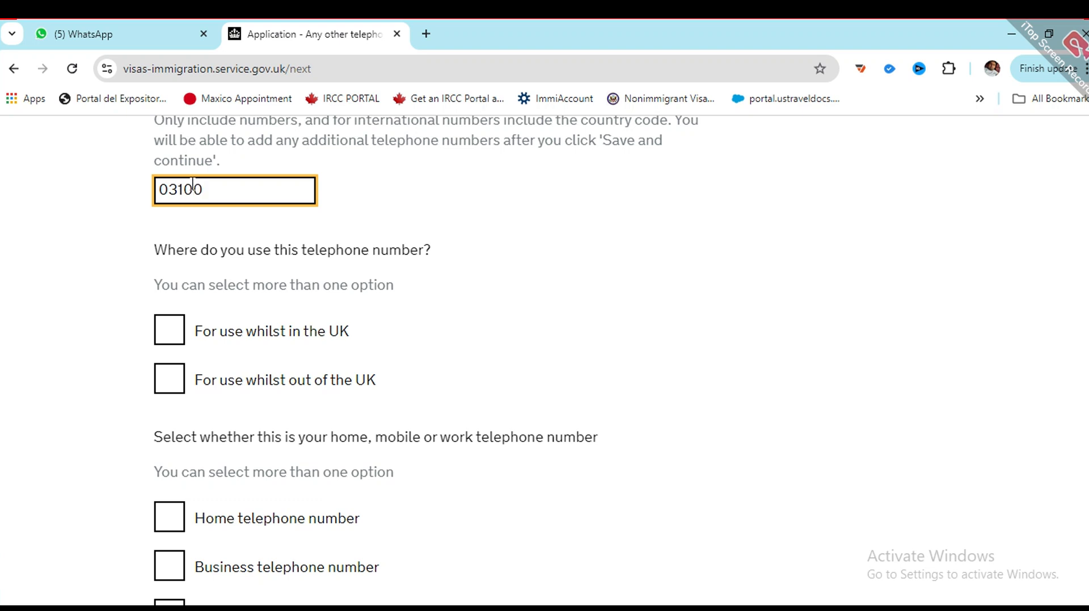
Step: Mark the number for use in and out of the UK, as business and mobile, and save
left_click(166, 342)
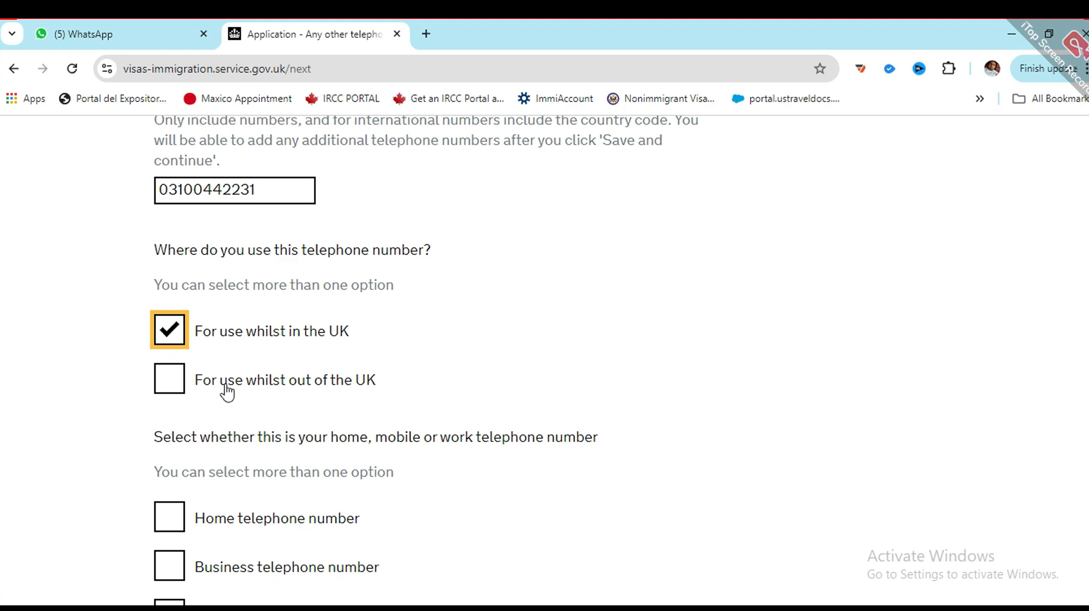
scroll(182, 513, "down", 2)
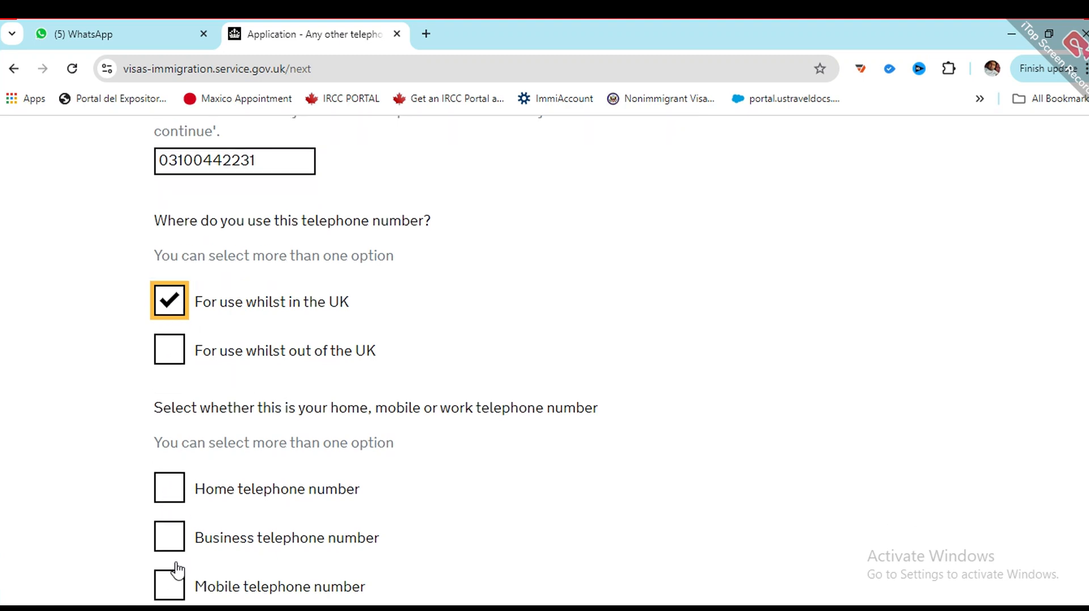
left_click(165, 486)
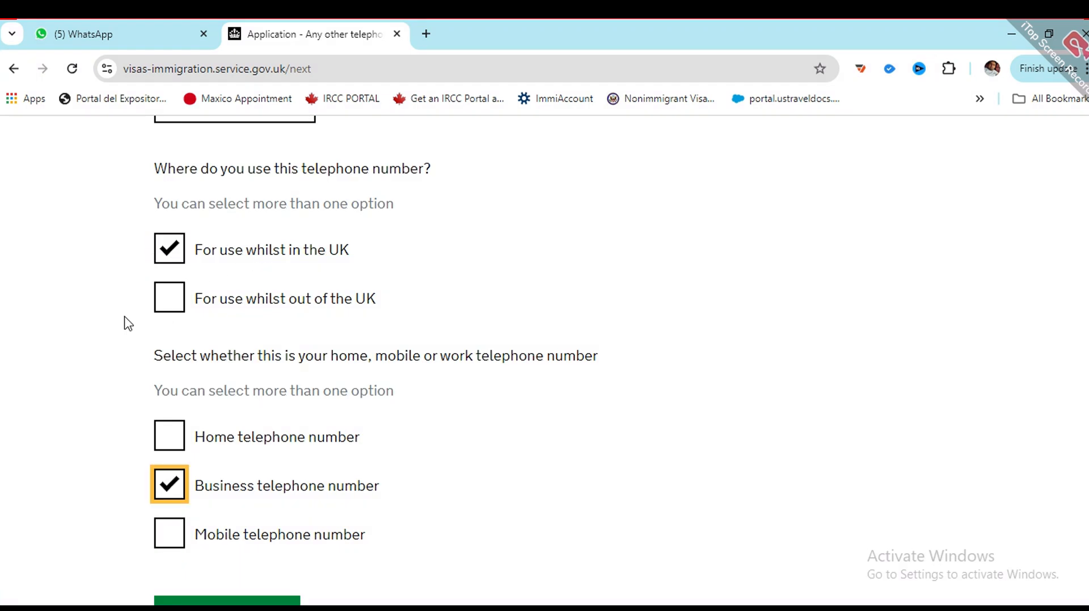
left_click(153, 310)
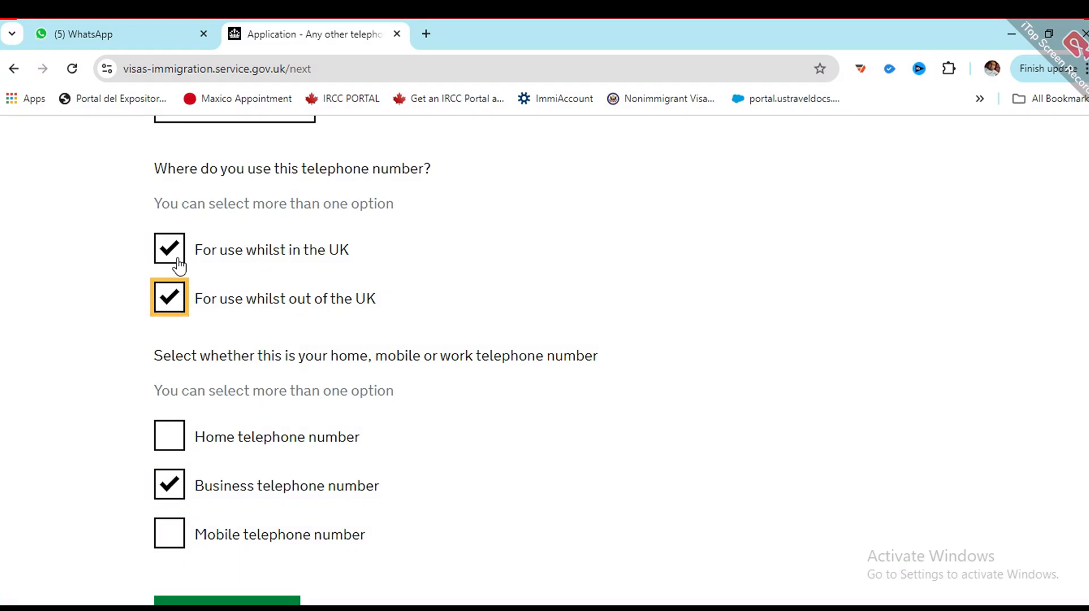
scroll(239, 405, "down", 4)
left_click(181, 385)
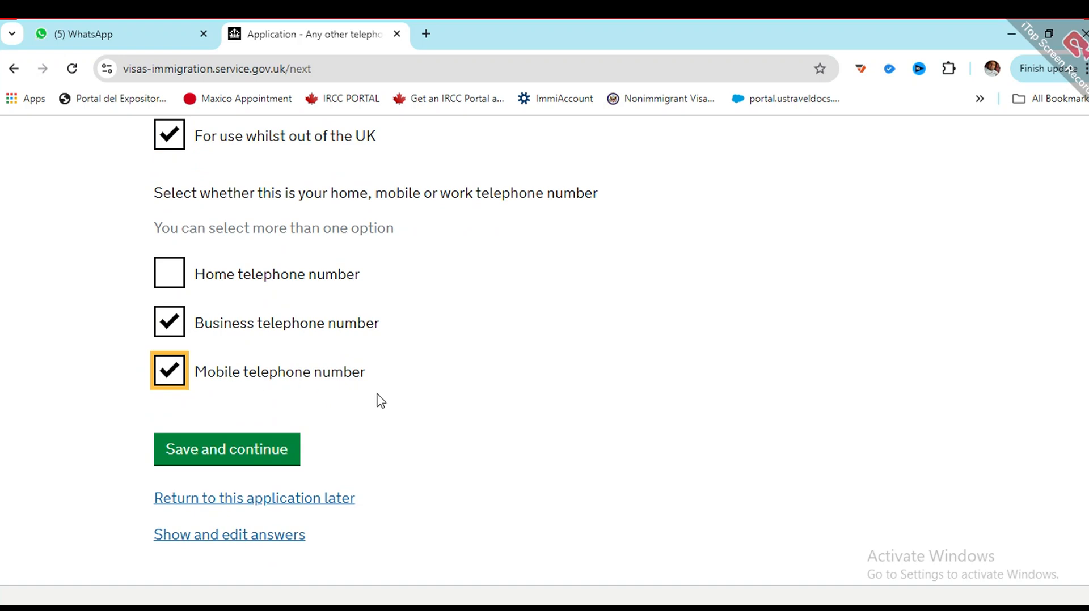
scroll(374, 397, "down", 2)
left_click(233, 373)
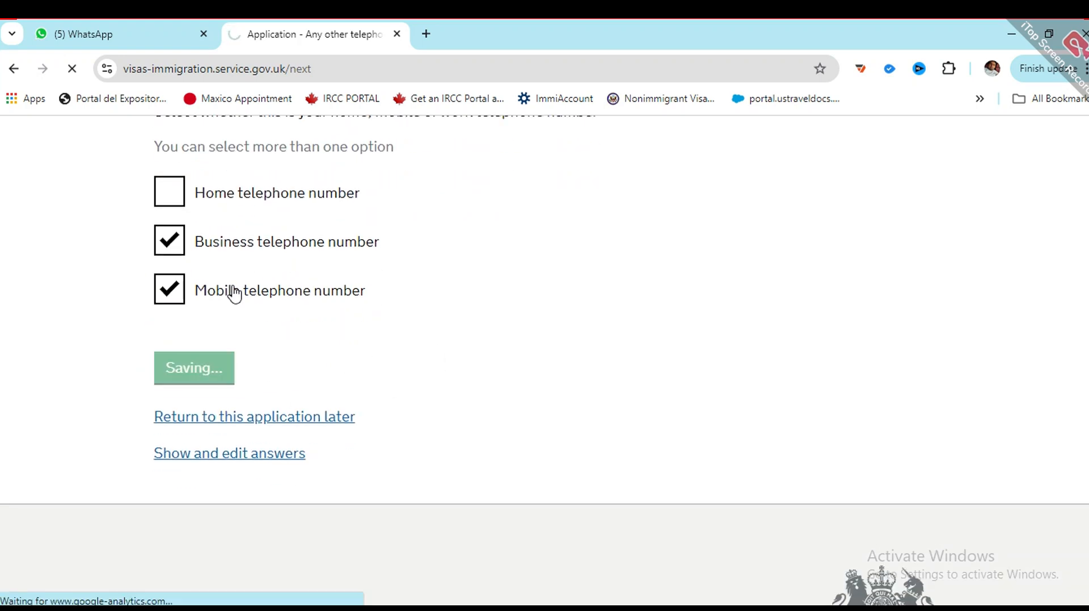
Step: Answer No to having any other telephone numbers
scroll(366, 395, "down", 2)
scroll(366, 394, "down", 3)
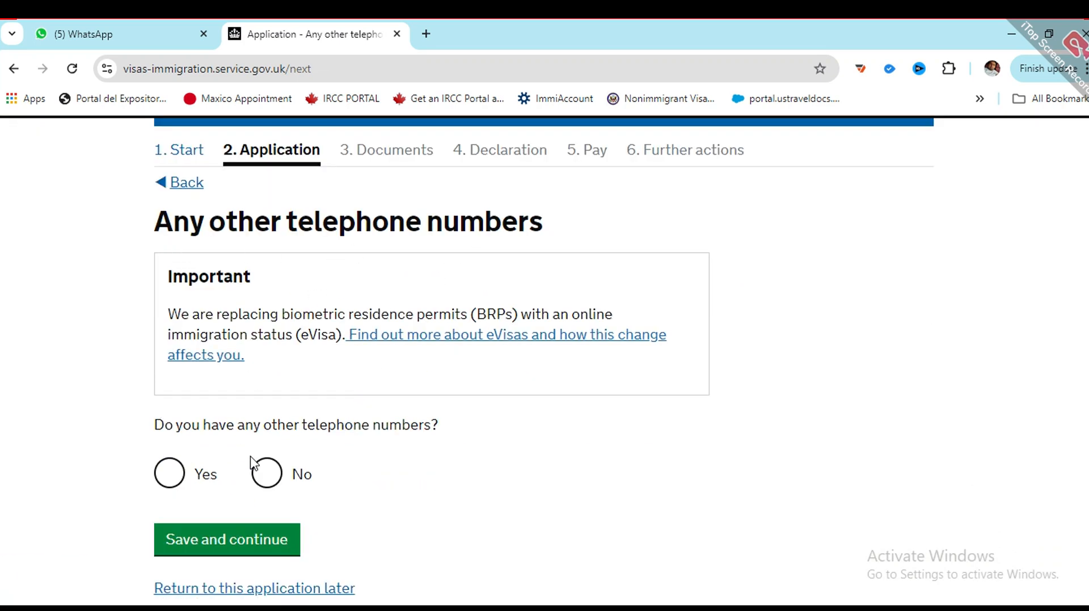
left_click(265, 472)
Step: Save the no-other-numbers answer, then choose contact by both telephone call and SMS
scroll(278, 391, "down", 3)
left_click(202, 377)
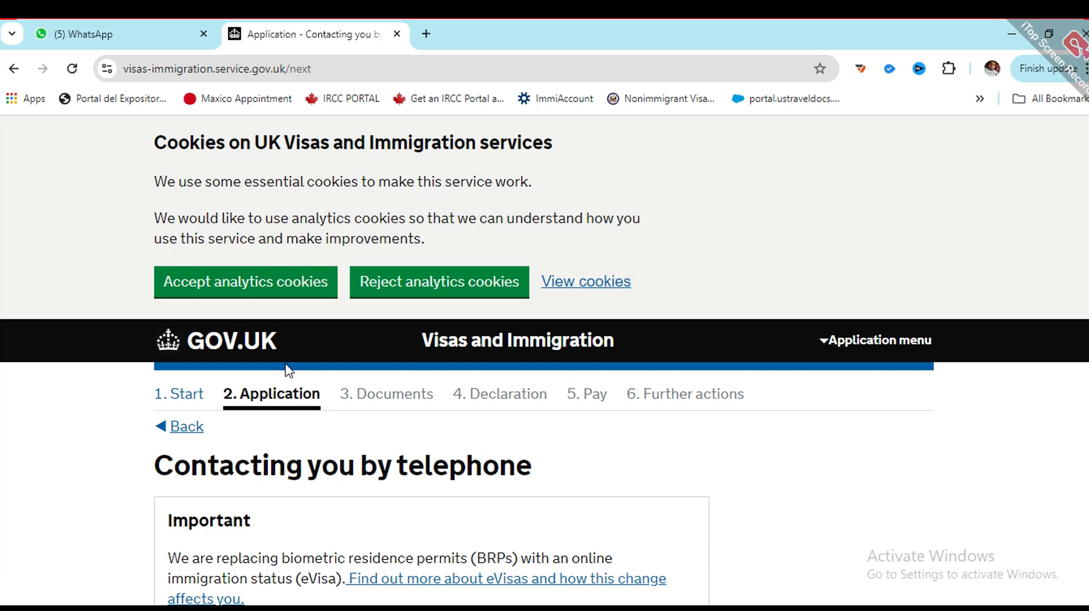
scroll(226, 390, "down", 3)
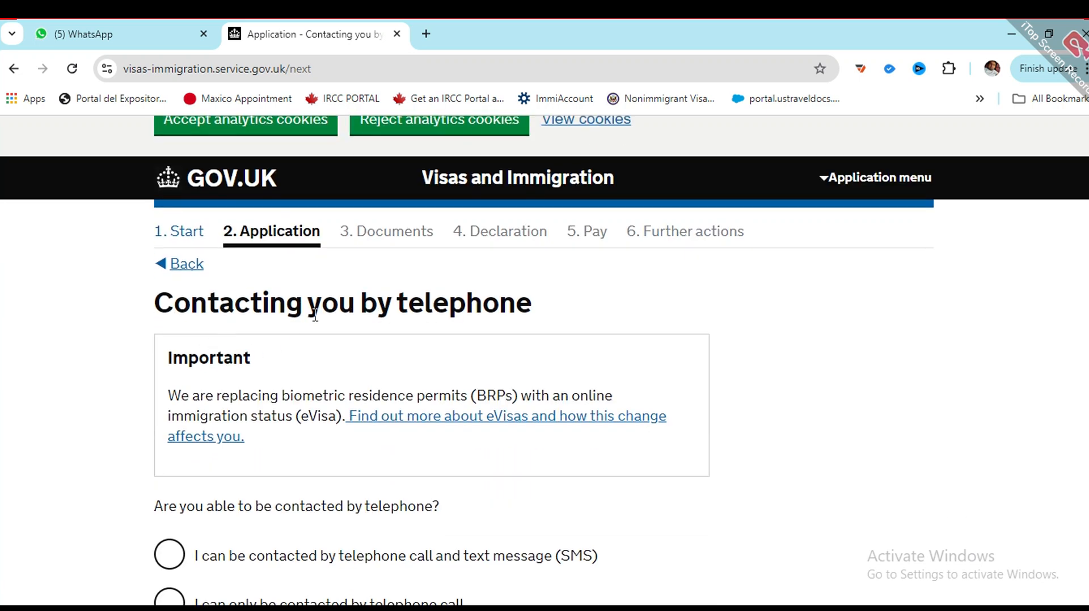
scroll(330, 456, "down", 3)
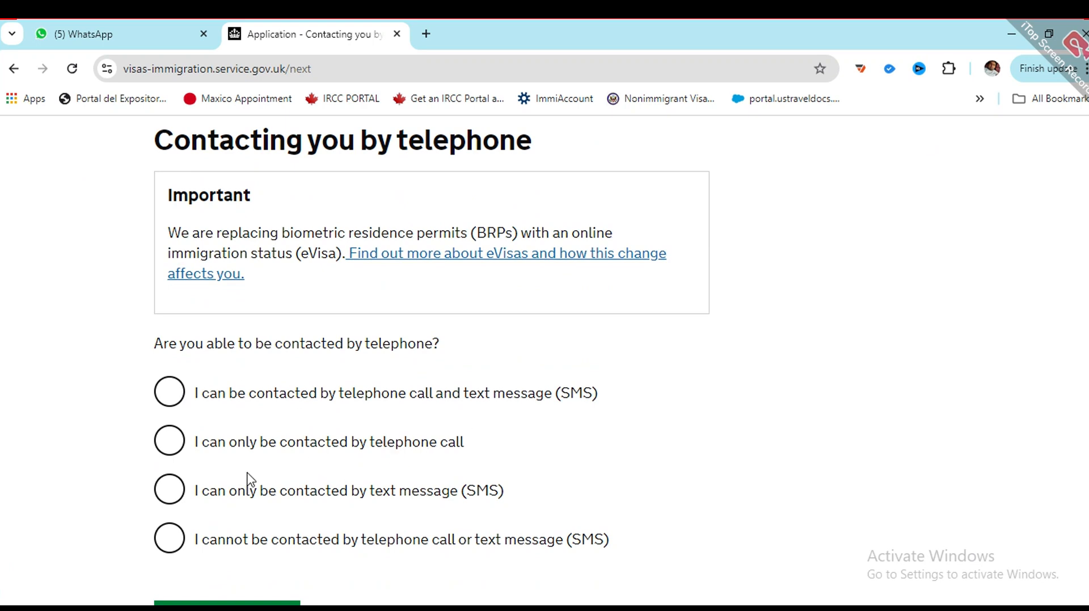
scroll(231, 466, "down", 3)
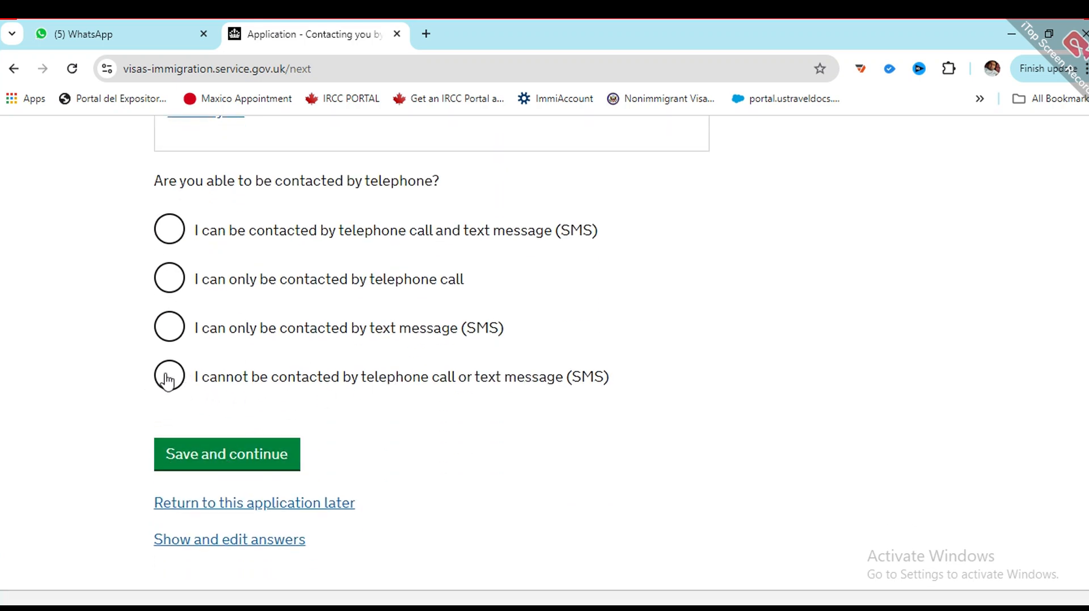
left_click(165, 280)
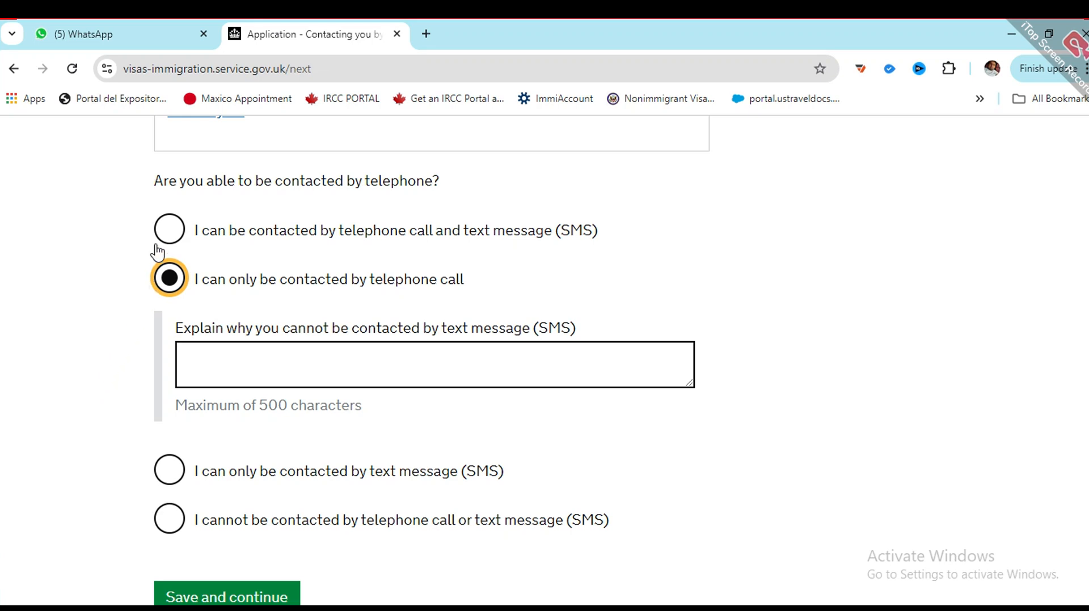
left_click(166, 229)
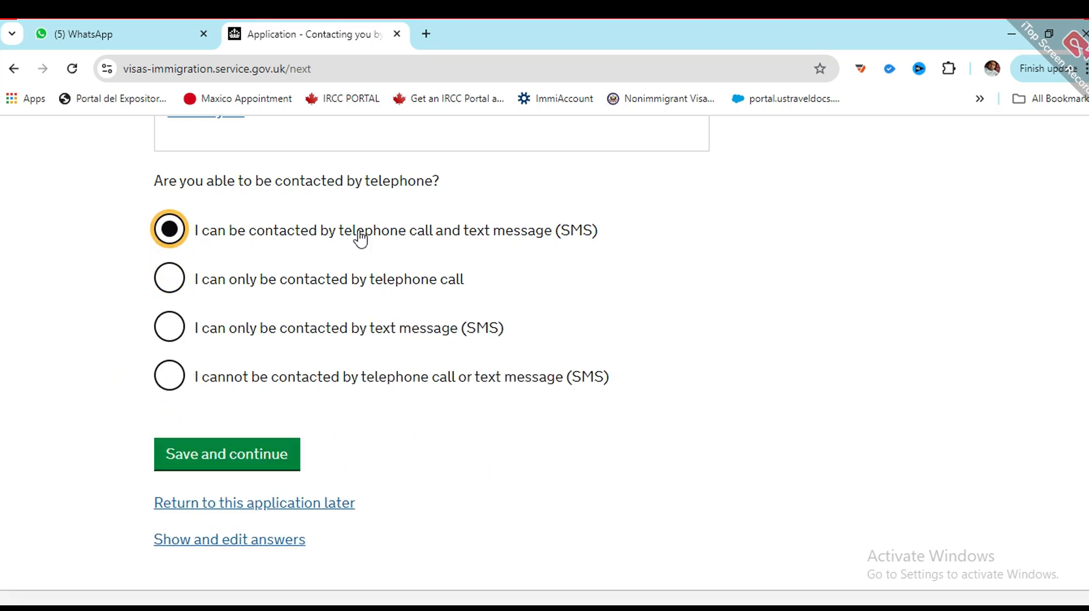
scroll(306, 362, "down", 2)
left_click(227, 377)
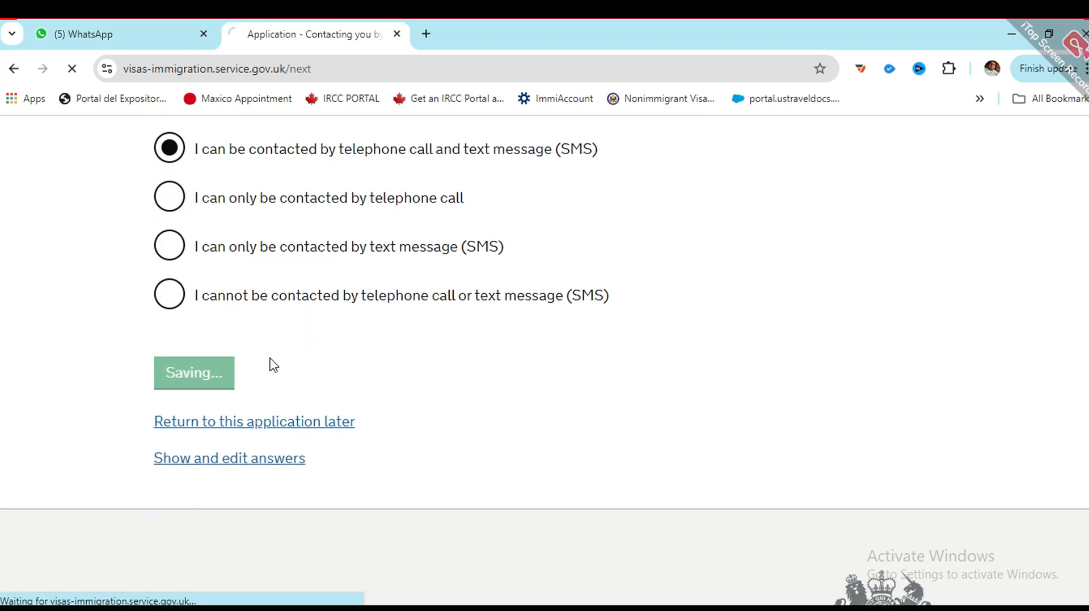
Step: Enter the applicant's given name and family name and save them
scroll(299, 359, "down", 3)
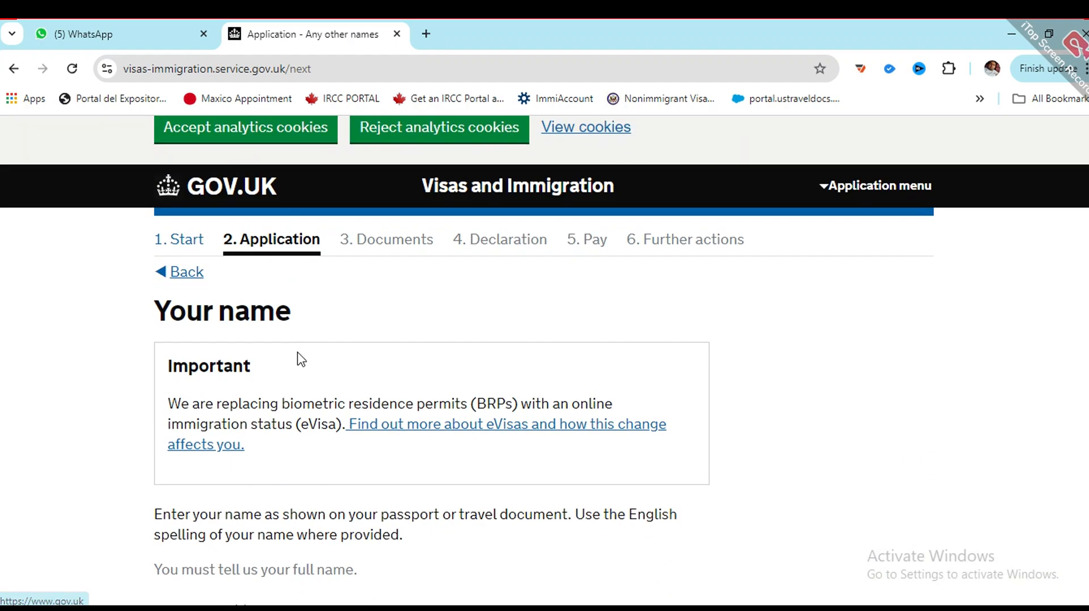
scroll(253, 381, "down", 4)
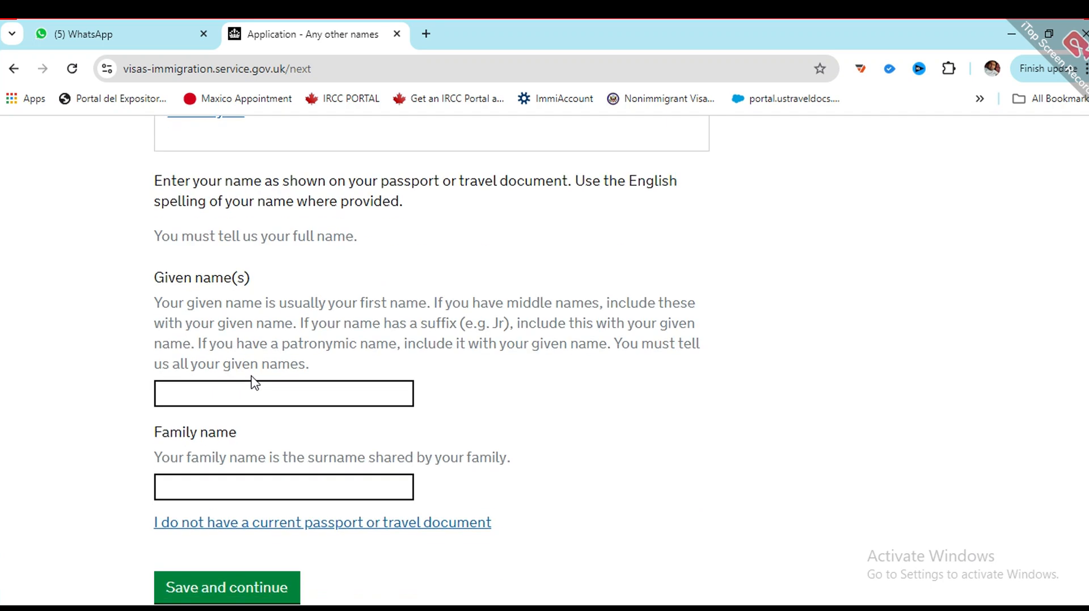
left_click(268, 381)
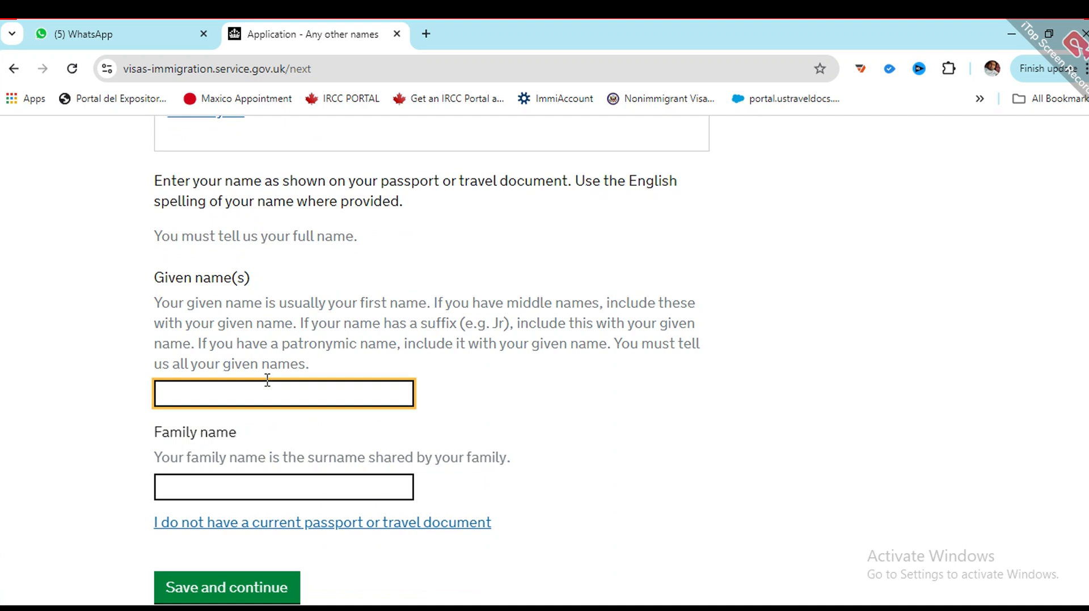
key("Tab")
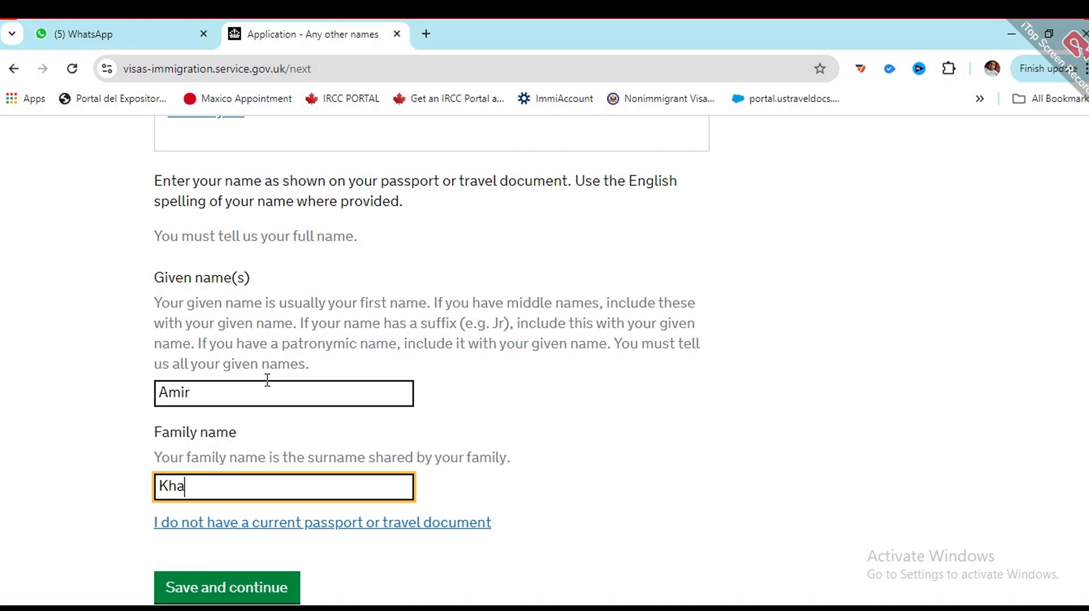
scroll(272, 380, "down", 4)
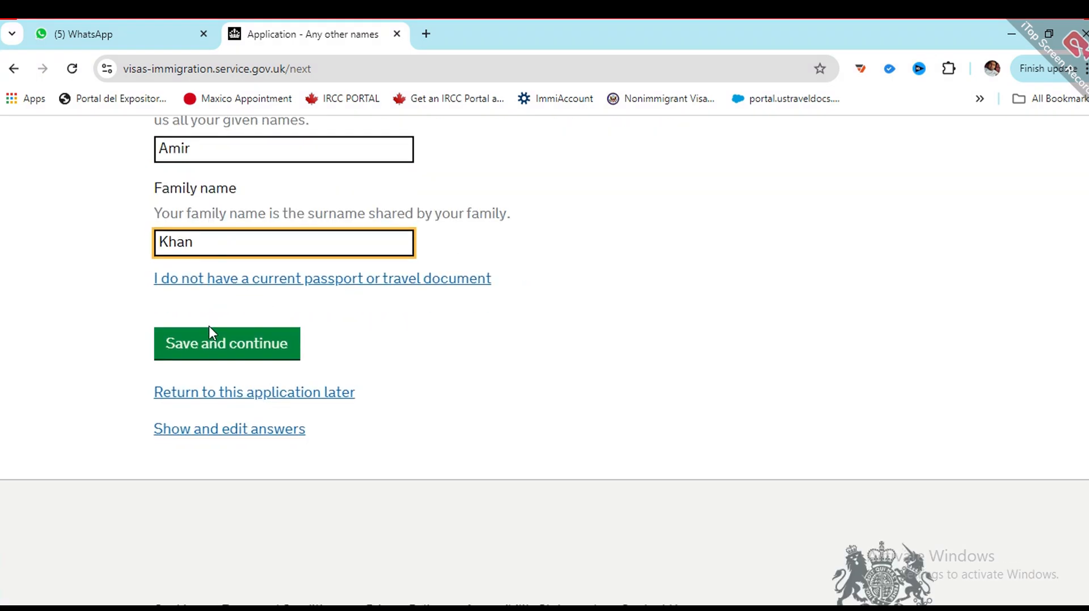
left_click(216, 358)
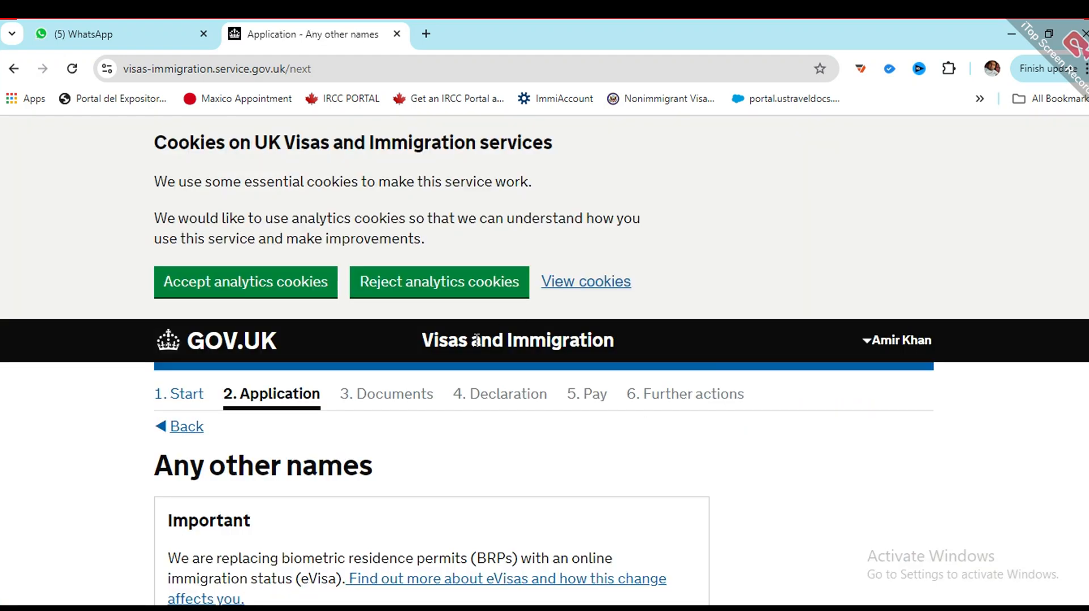
Step: Answer No to having any other names and save
scroll(386, 363, "down", 4)
scroll(284, 397, "down", 3)
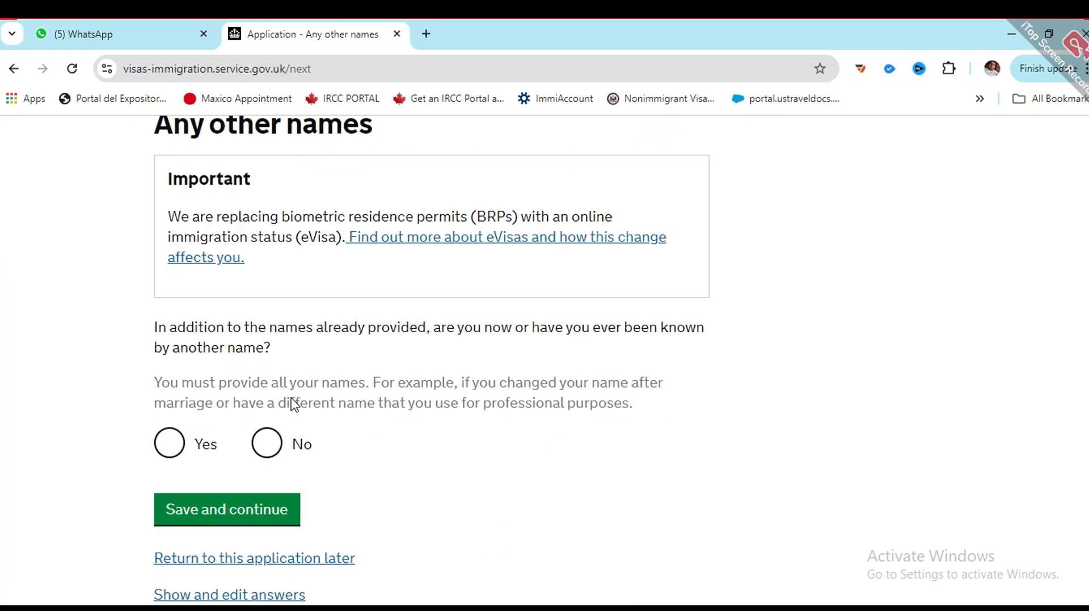
left_click(270, 389)
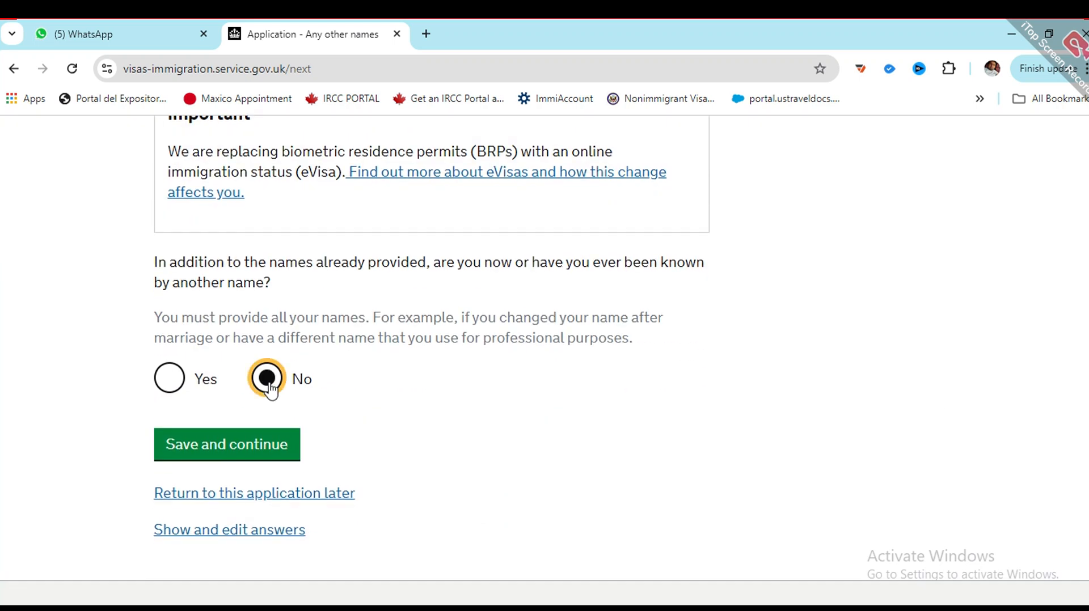
left_click(212, 449)
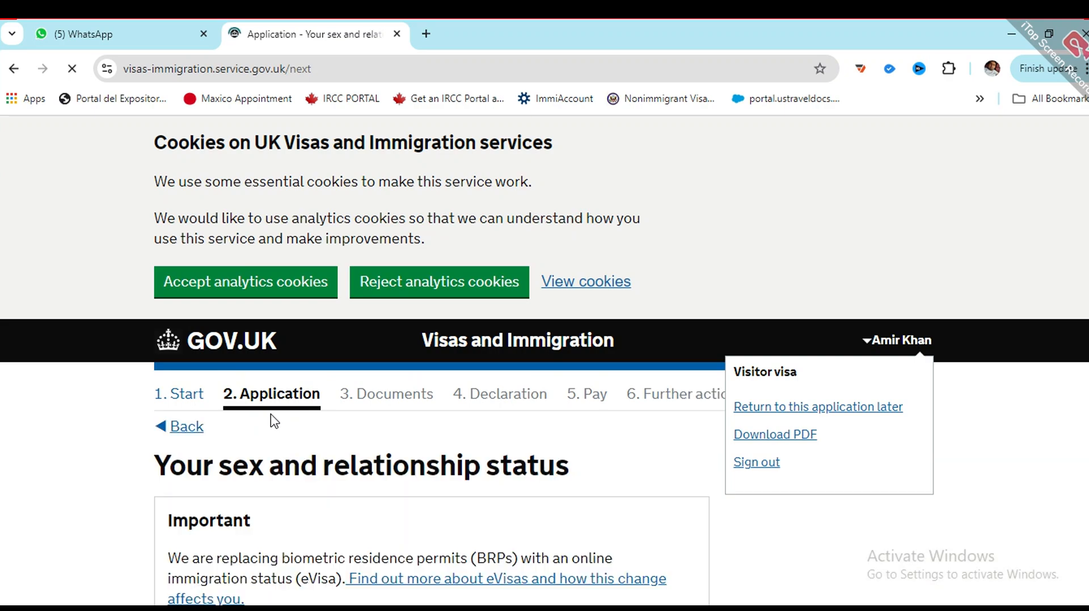
Step: Select Male as the applicant's sex
scroll(364, 457, "down", 3)
scroll(246, 367, "down", 3)
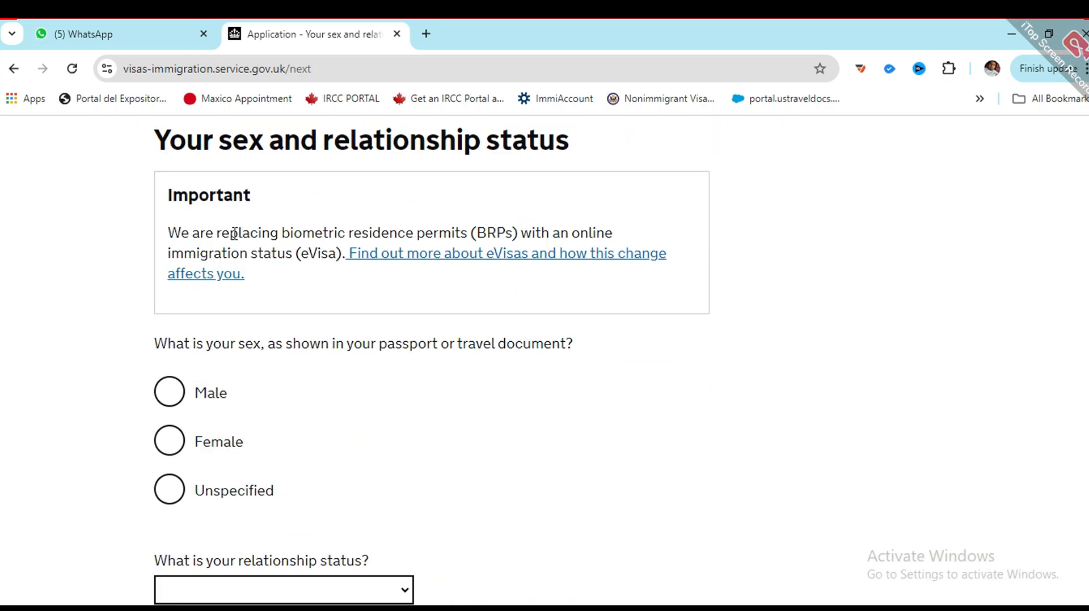
scroll(253, 230, "up", 1)
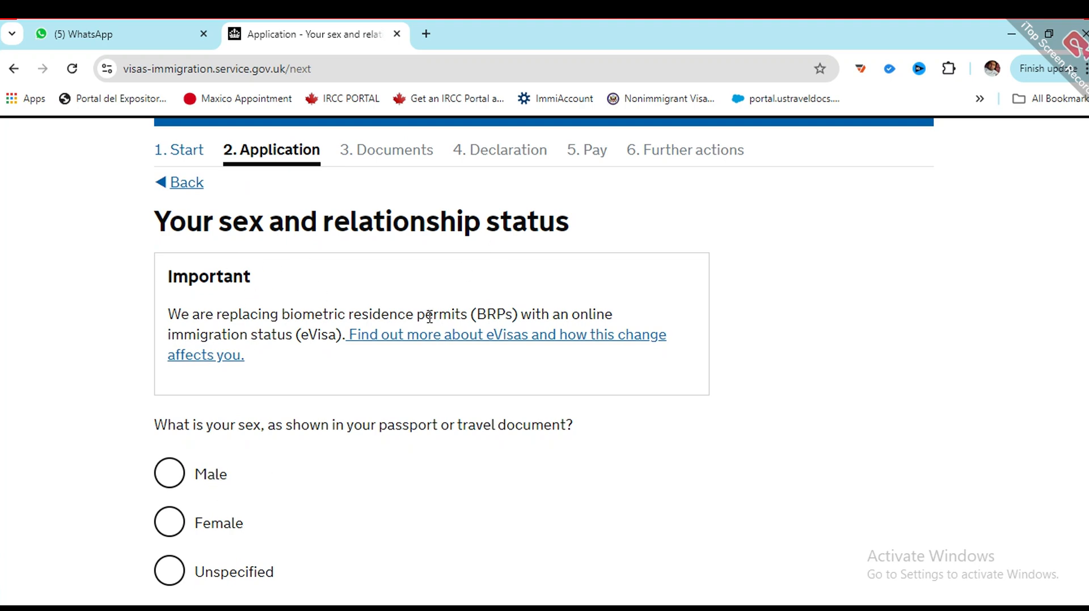
scroll(286, 431, "down", 1)
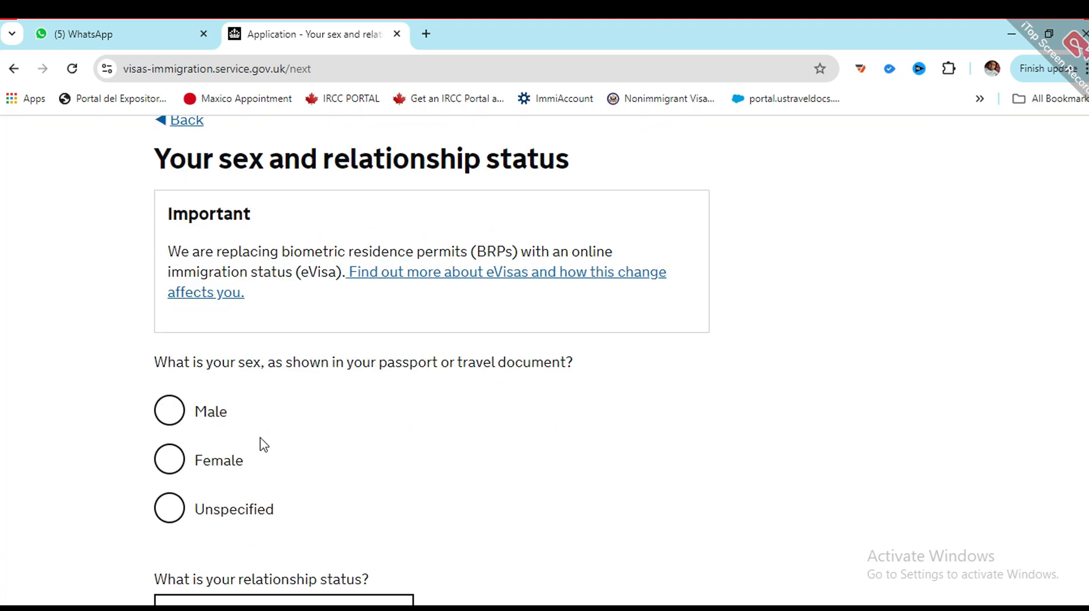
left_click(166, 404)
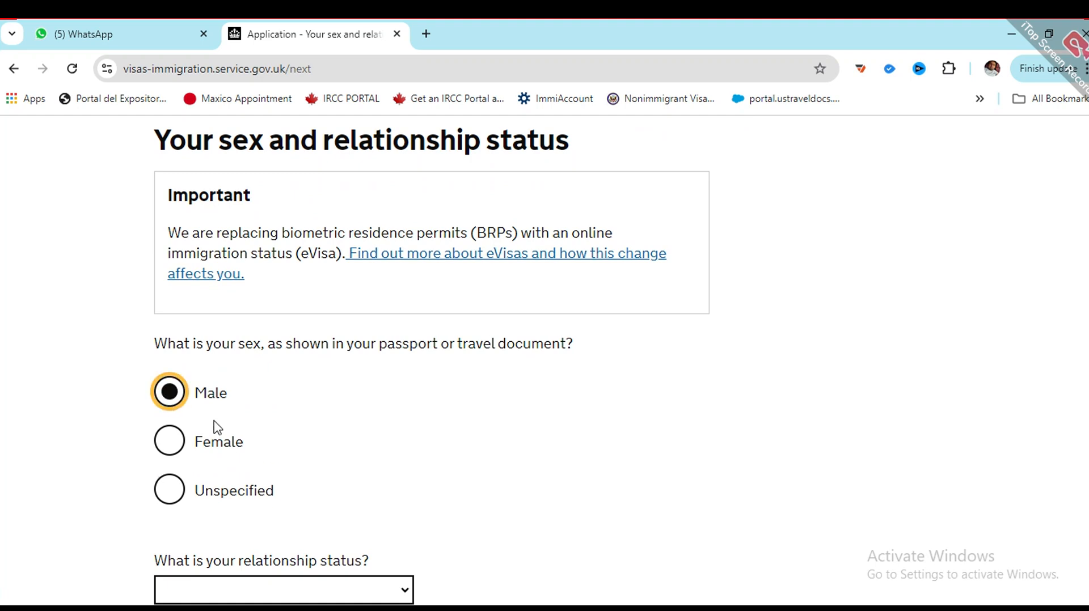
Step: Choose Single as the relationship status and save the answers
scroll(221, 427, "down", 2)
left_click(284, 429)
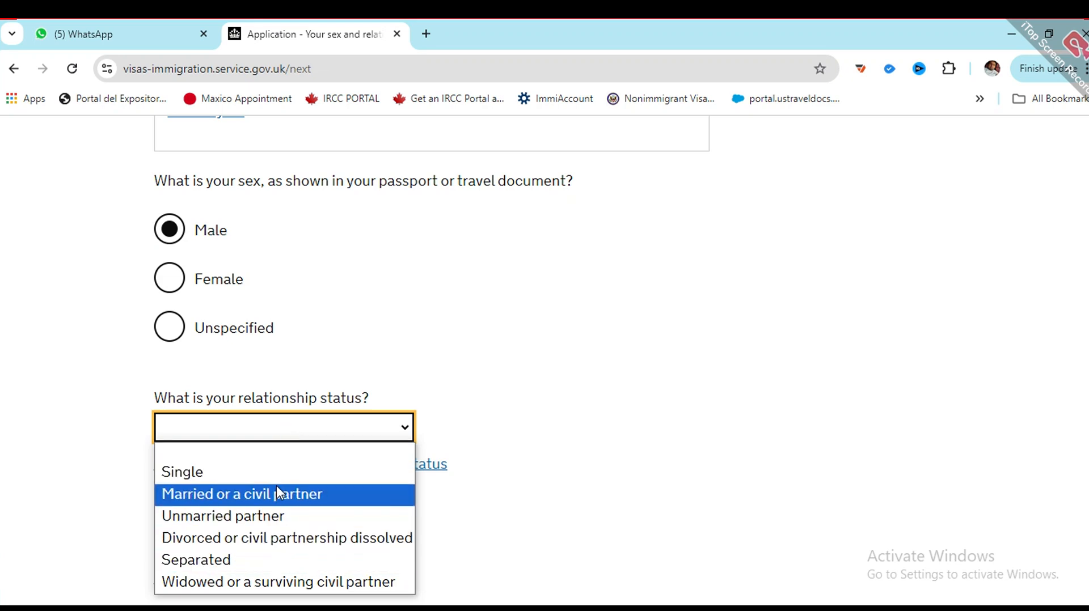
left_click(260, 474)
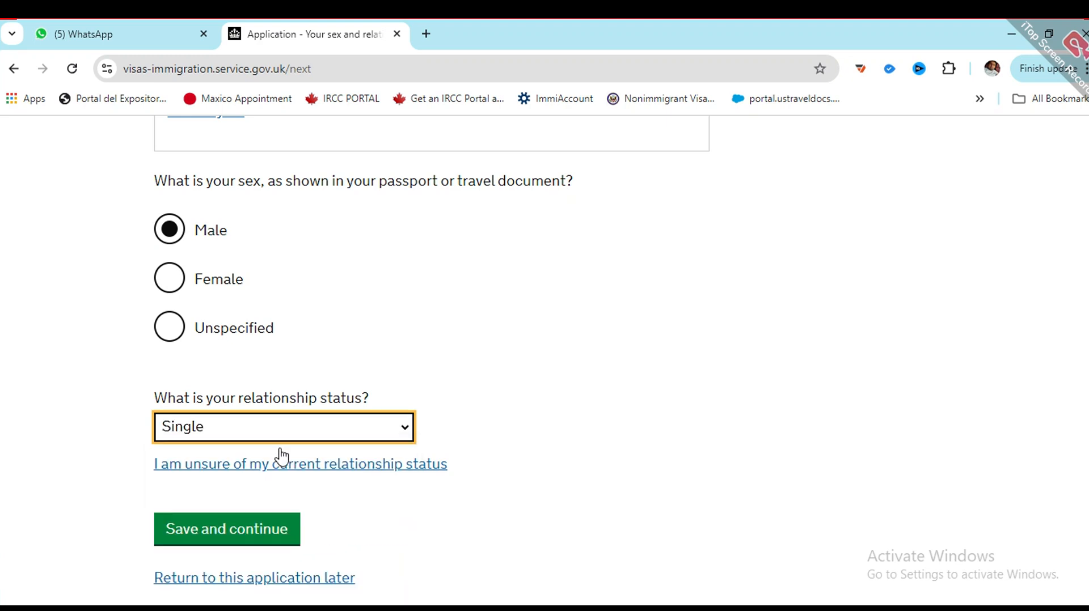
scroll(432, 350, "down", 4)
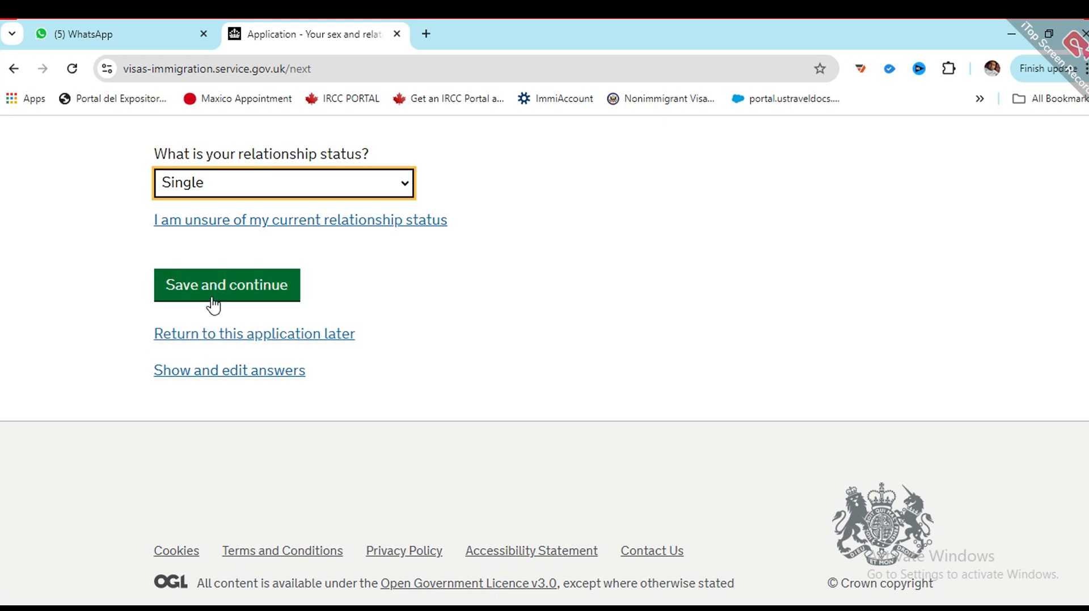
scroll(221, 306, "up", 2)
left_click(275, 262)
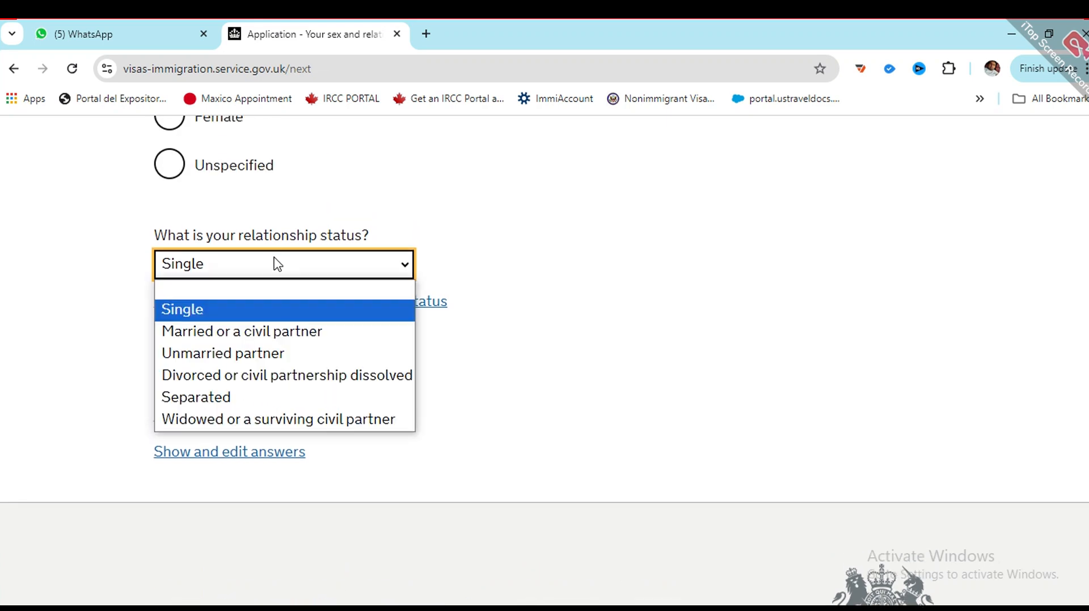
left_click(252, 316)
left_click(228, 370)
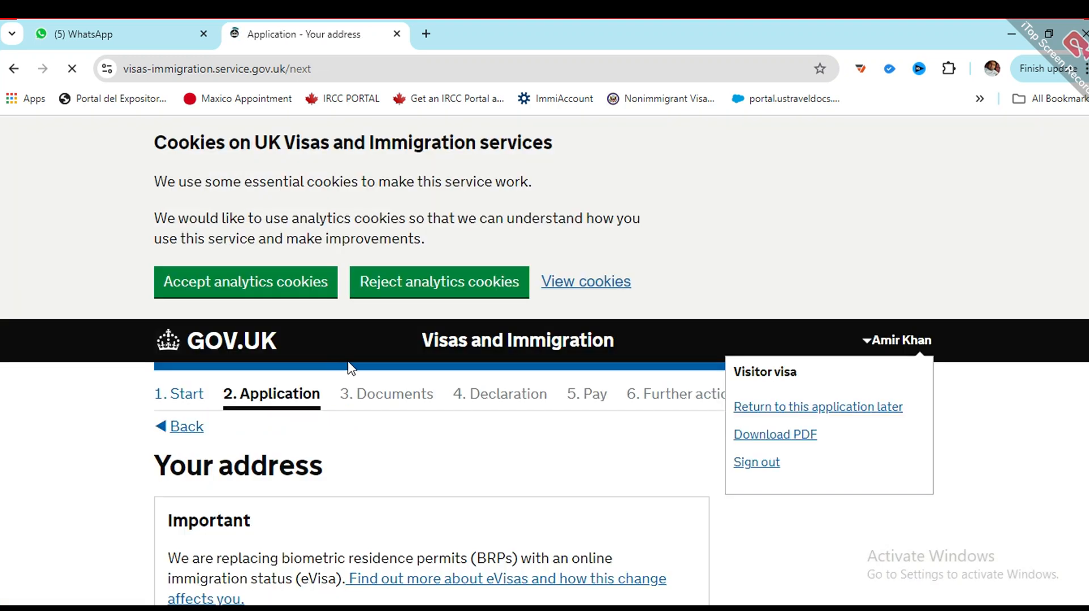
scroll(343, 375, "down", 4)
Step: Enter the first and second street lines of the home address
scroll(319, 393, "down", 3)
left_click(253, 305)
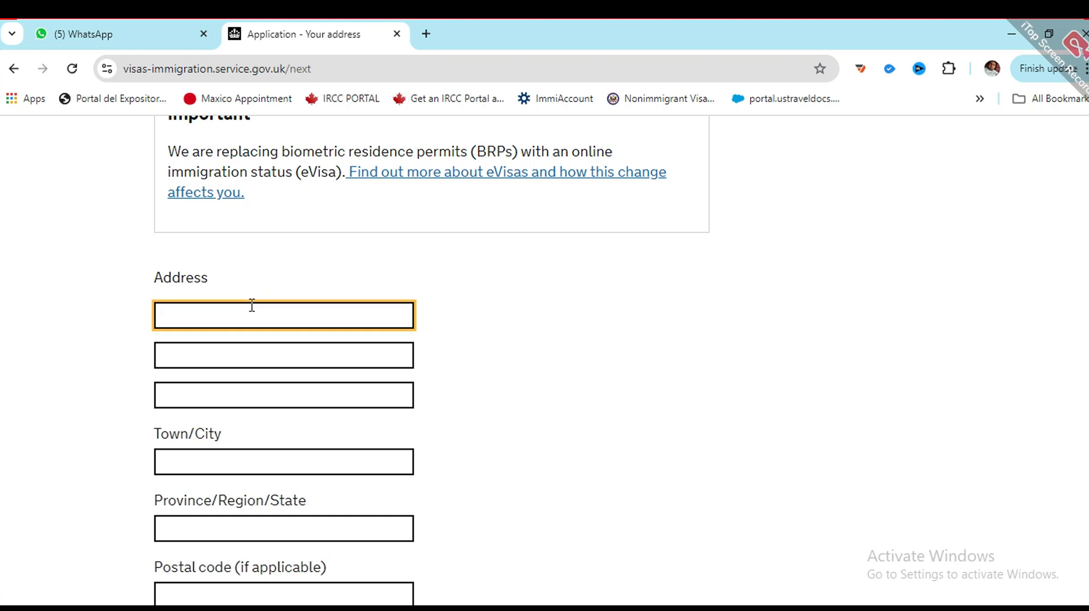
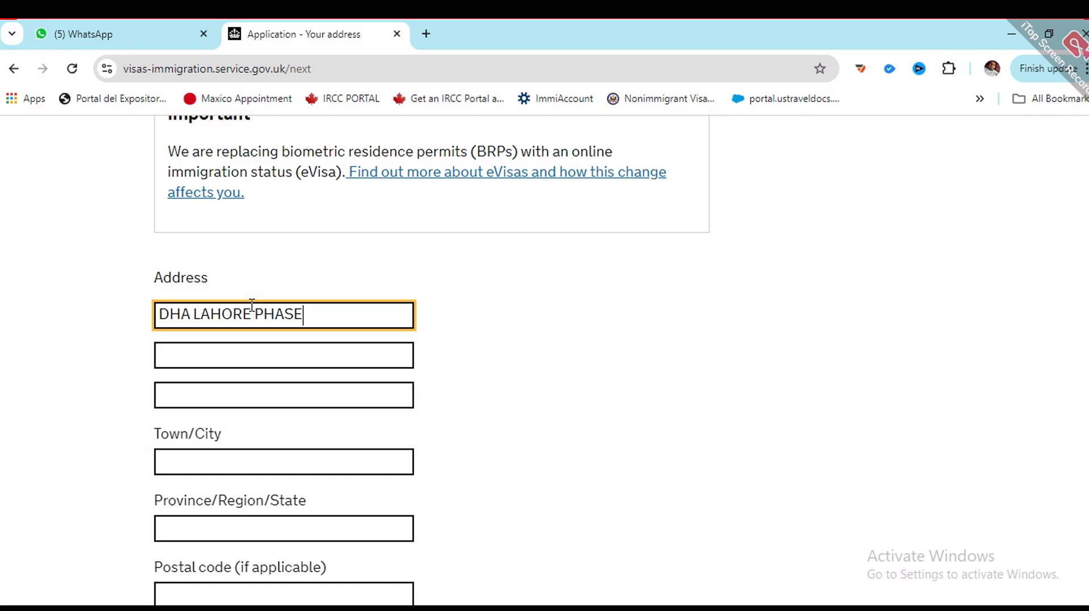
key("BackSpace")
key("BackSpace")
key("Tab")
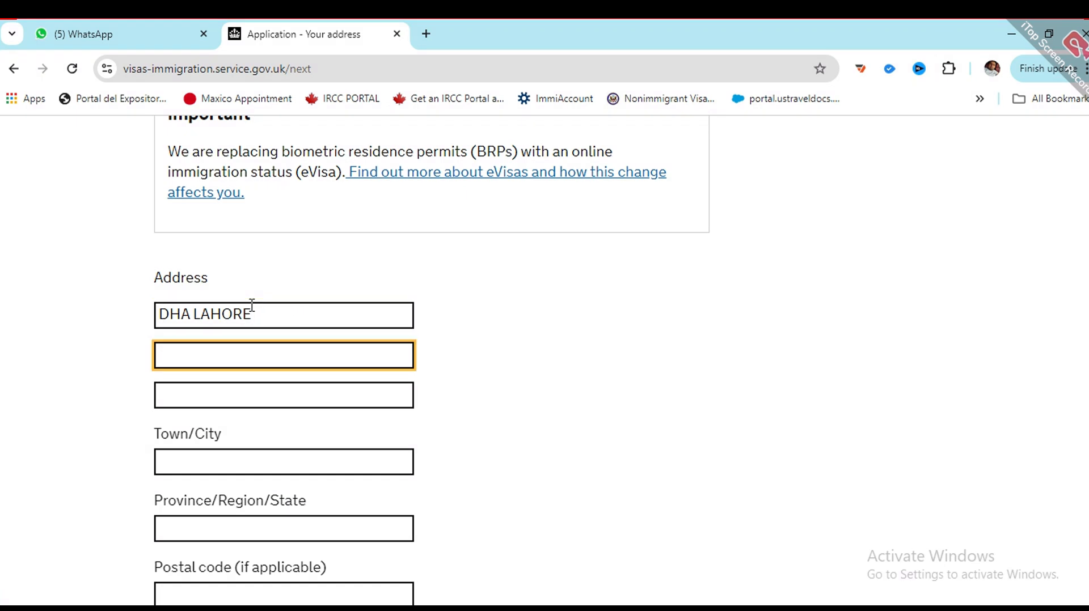
Step: Fill in town Lahore, province Punjab and the address's postal code
left_click(277, 442)
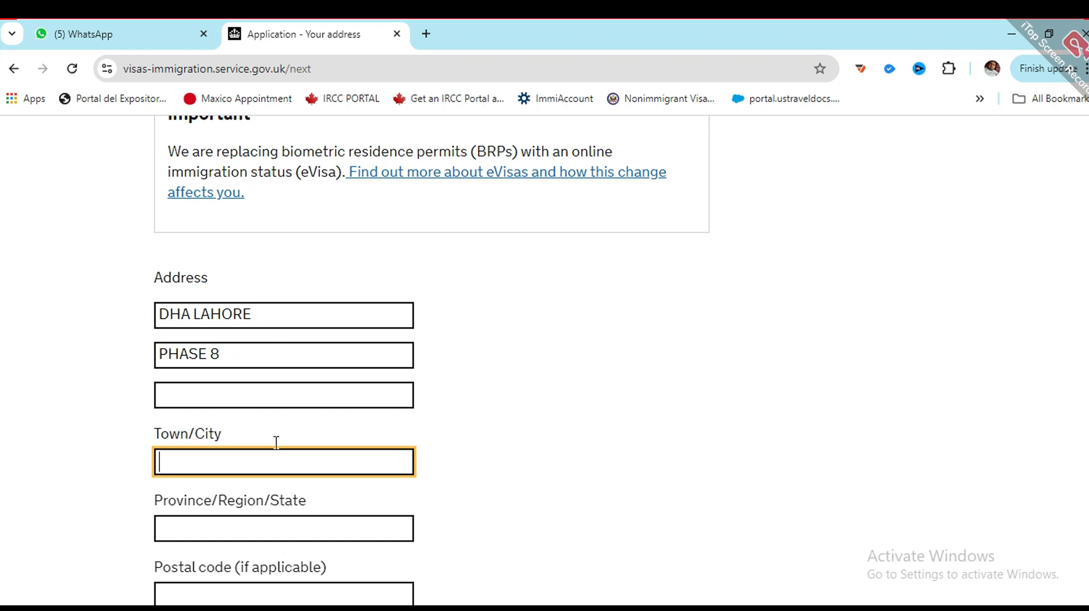
type("Lahore")
scroll(276, 442, "down", 1)
left_click(276, 442)
type("Punjab")
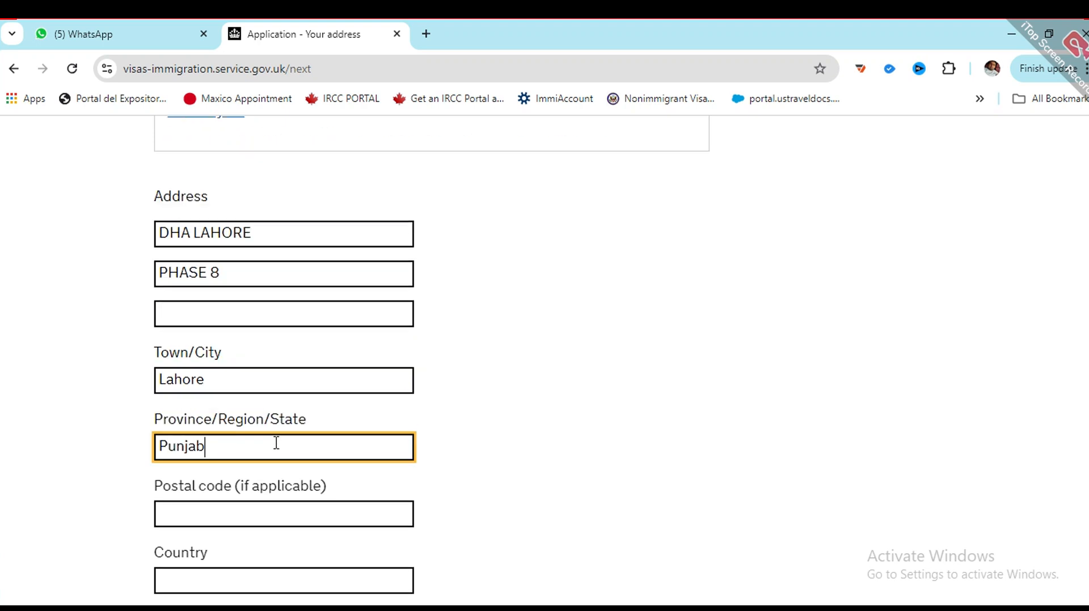
key("Tab")
type("0")
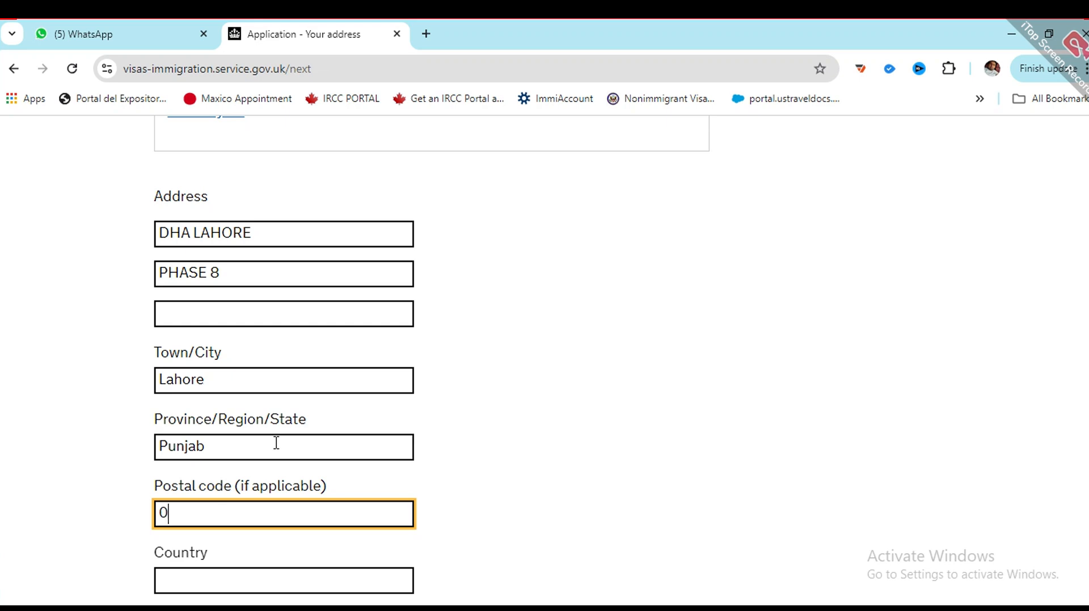
type("09999")
Step: Set the address country to Pakistan, confirm it as the correspondence address, and save
scroll(278, 454, "down", 1)
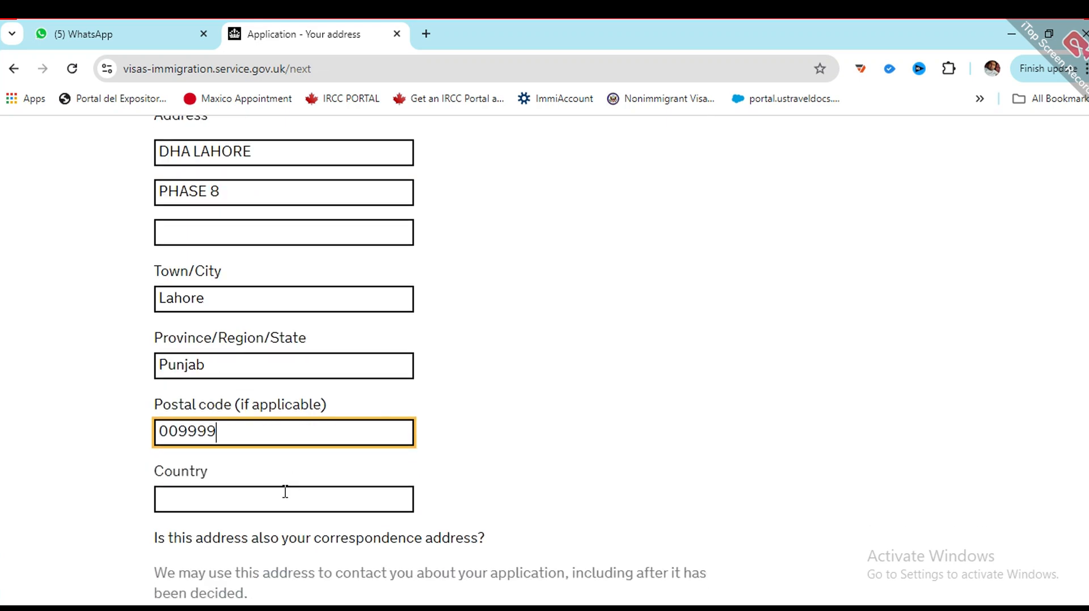
left_click(284, 493)
type("Pakistan")
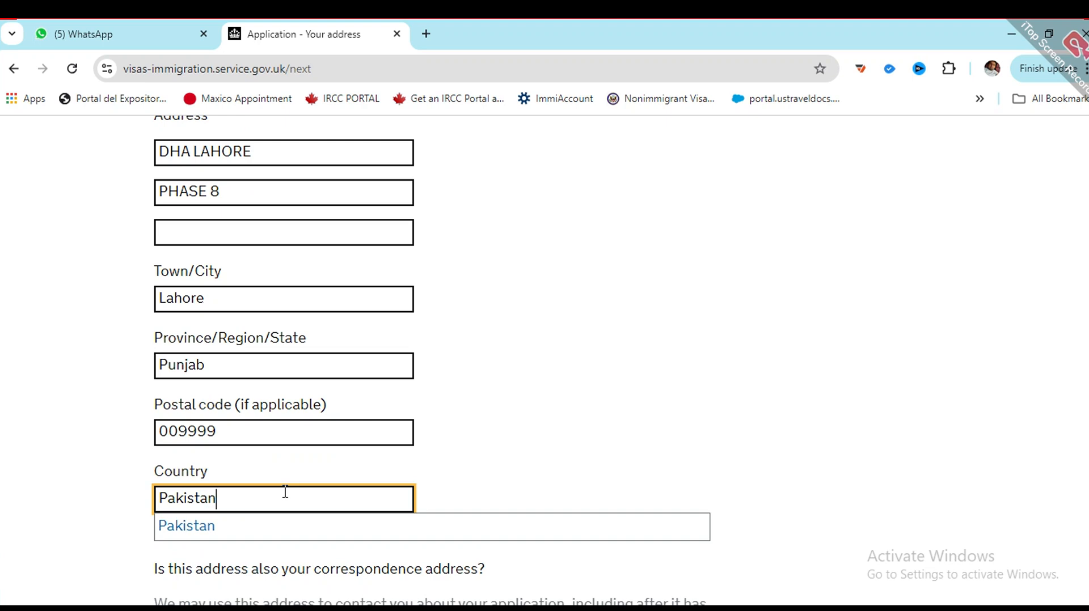
left_click(306, 528)
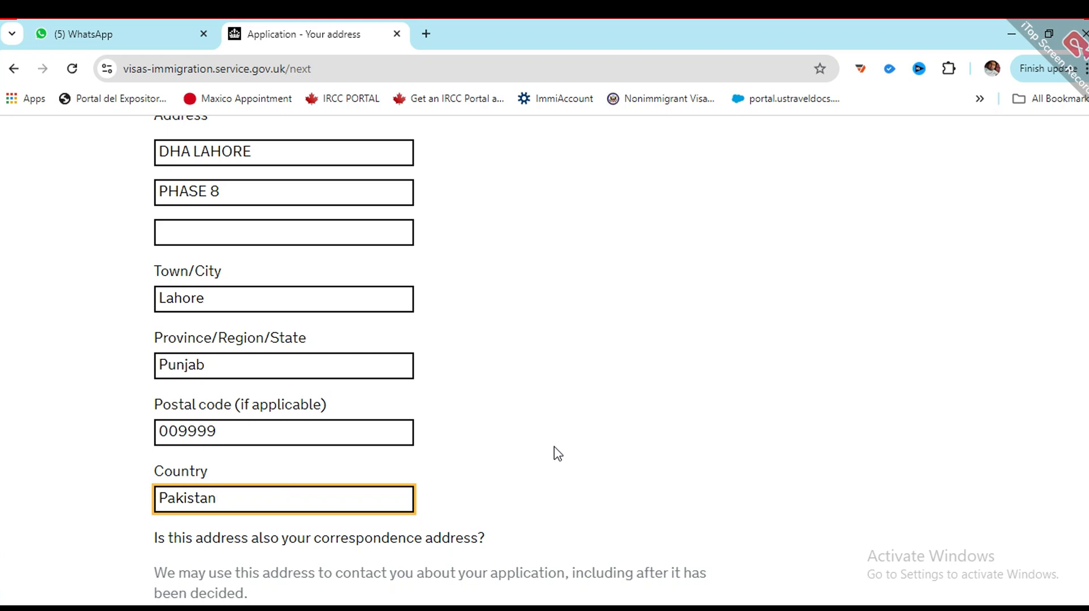
scroll(558, 453, "down", 4)
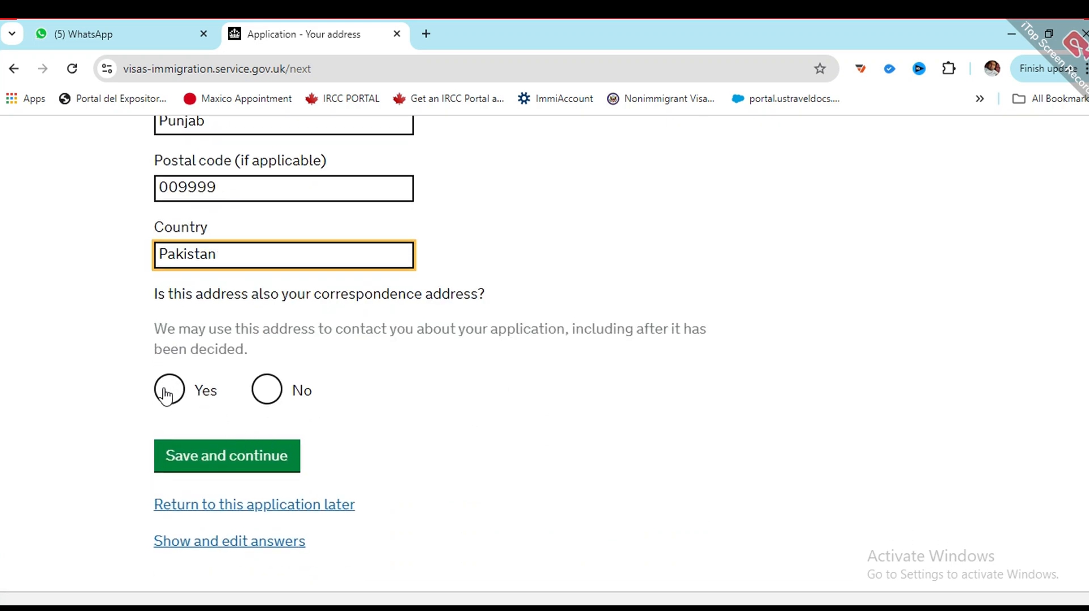
left_click(166, 396)
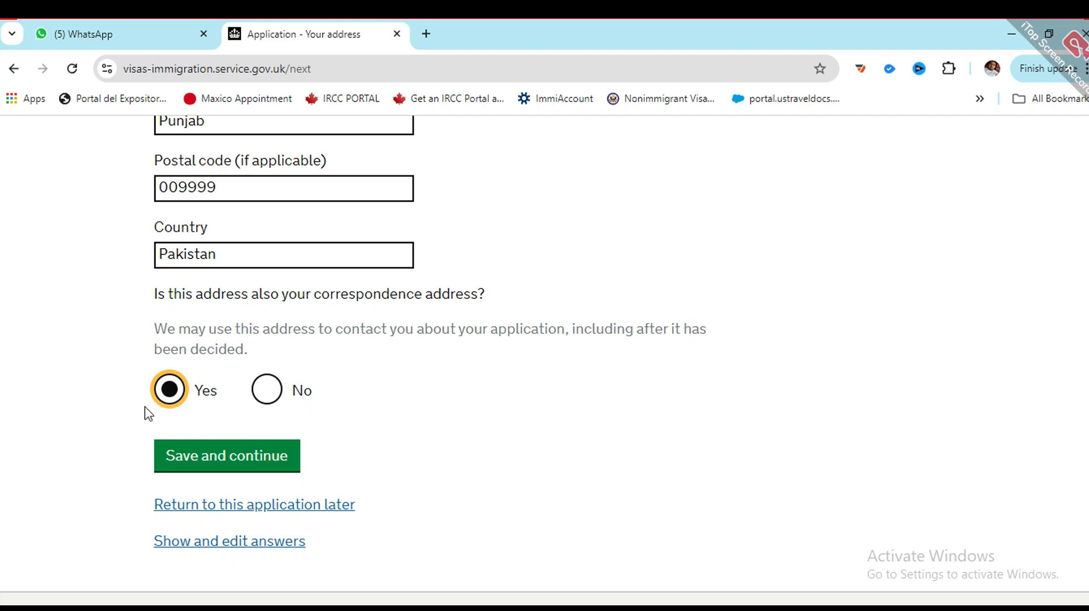
left_click(203, 472)
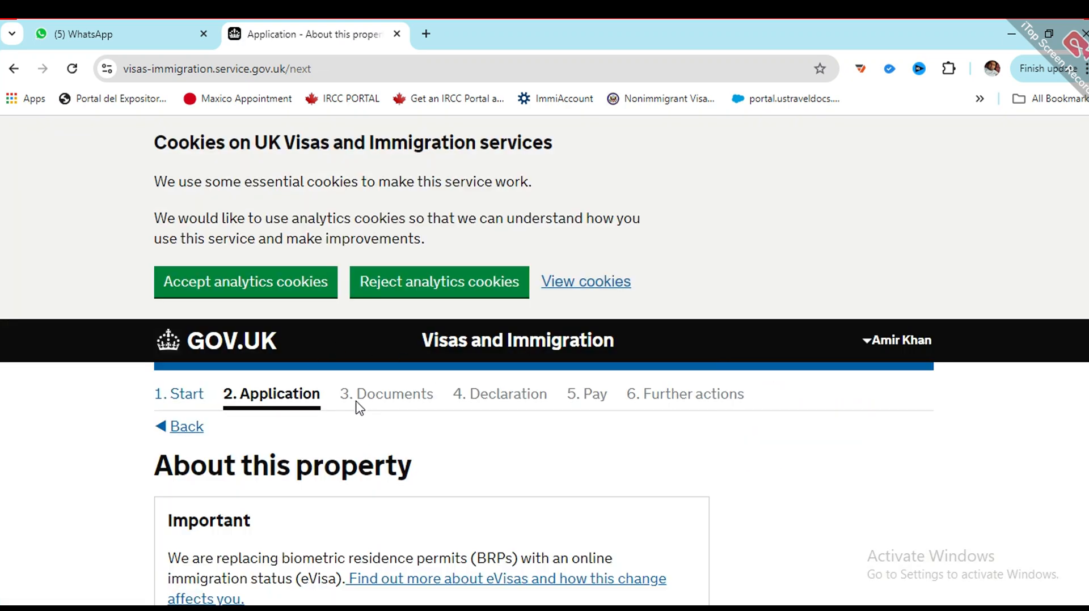
Step: Enter 25 Years lived at the address, choose 'I own it', and save
scroll(360, 405, "down", 3)
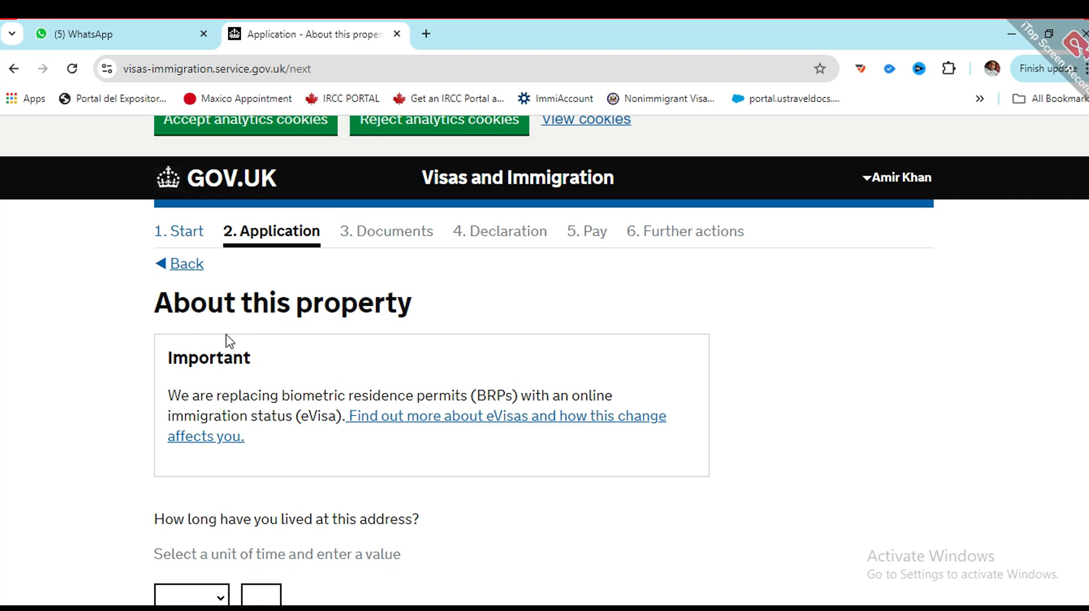
scroll(346, 332, "down", 4)
scroll(170, 335, "up", 3)
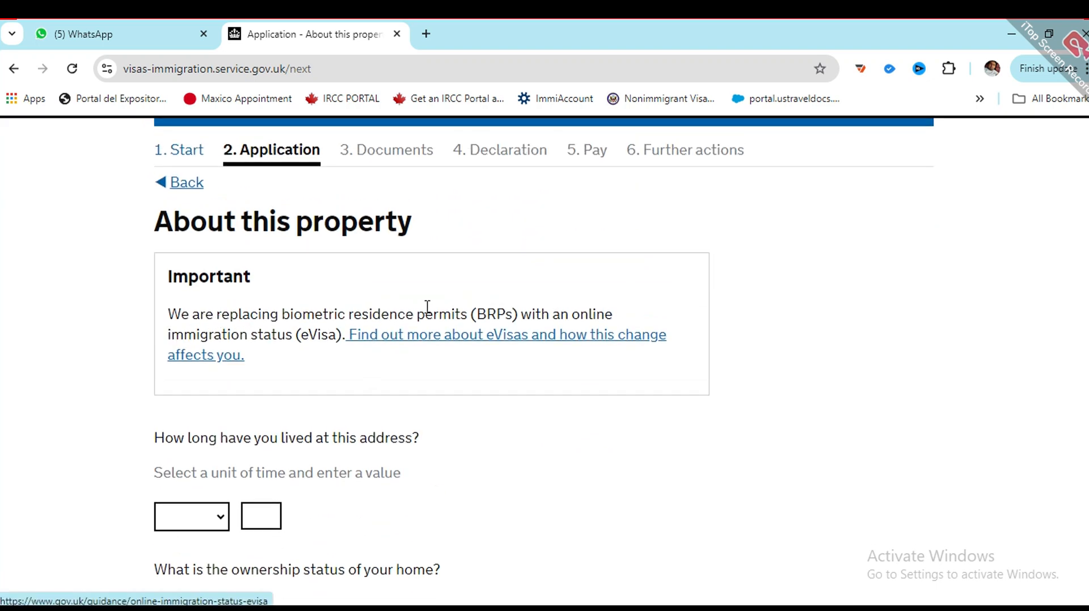
scroll(272, 342, "down", 3)
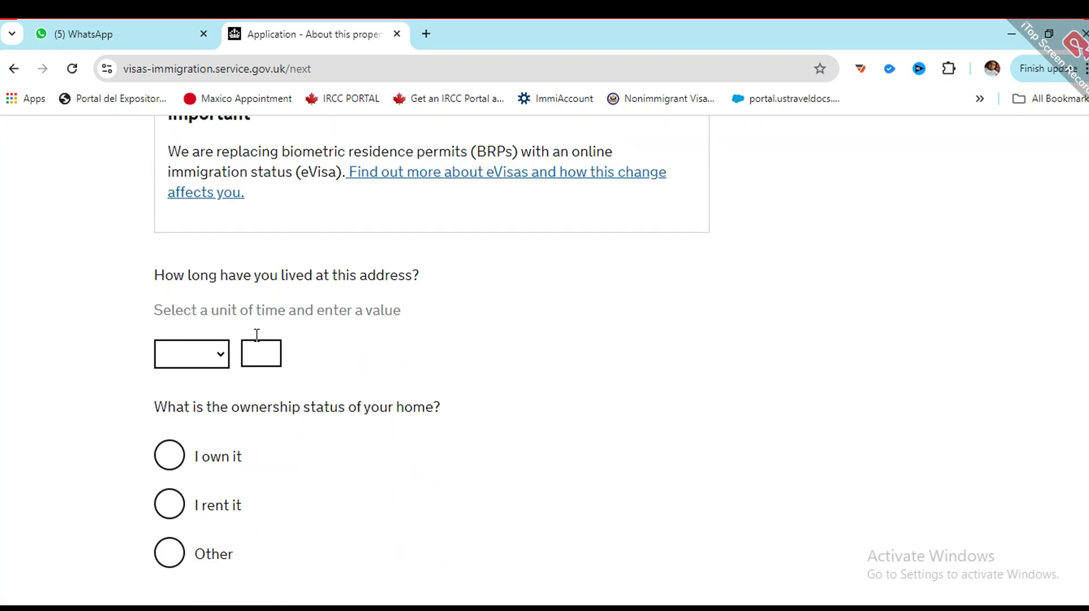
left_click(211, 361)
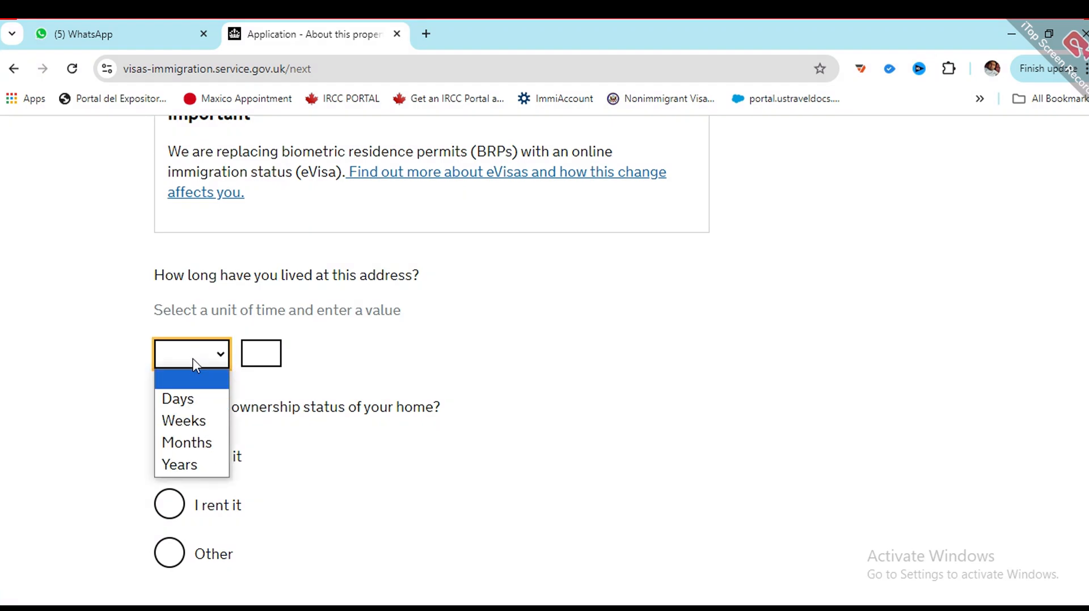
left_click(178, 467)
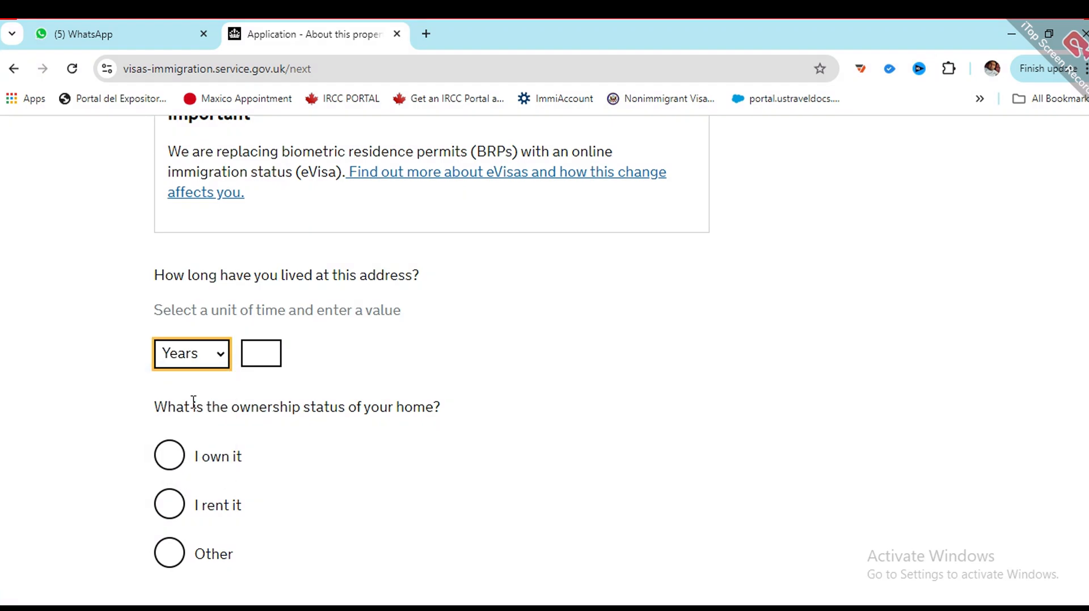
left_click(260, 348)
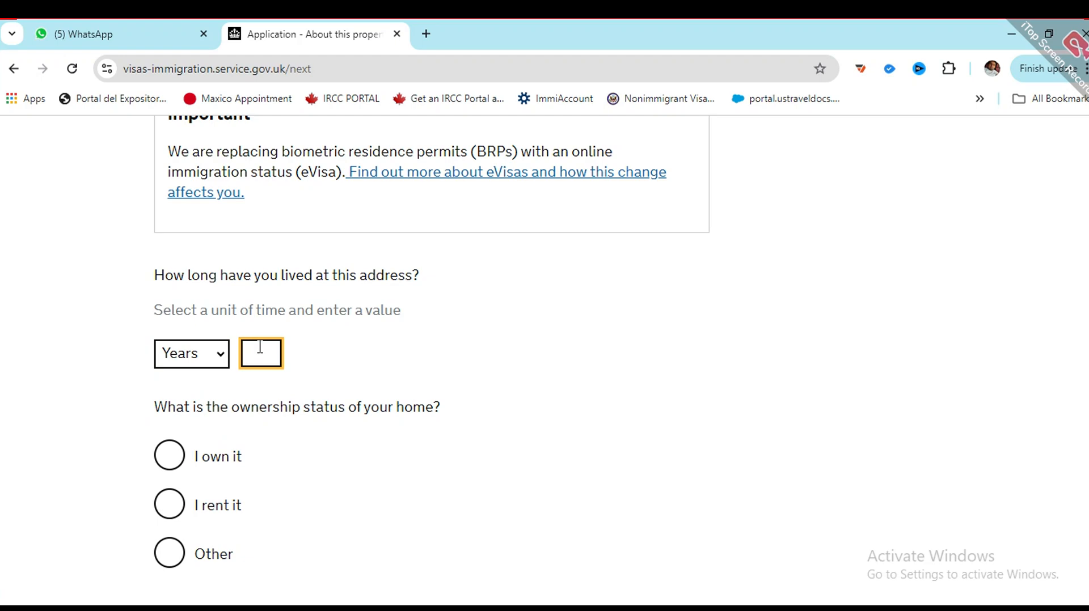
type("25")
scroll(158, 452, "down", 1)
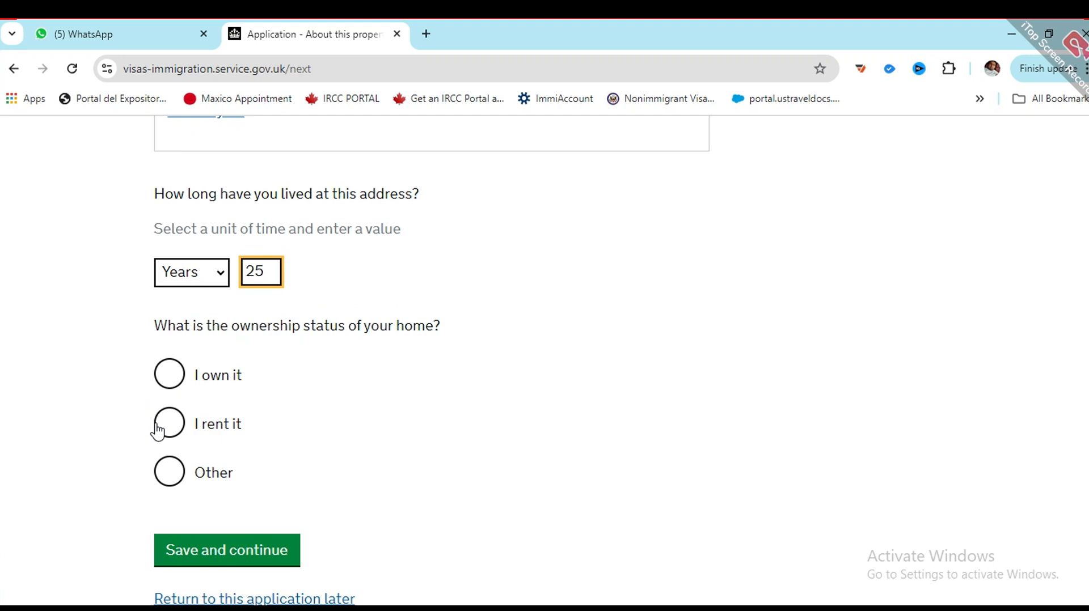
left_click(168, 371)
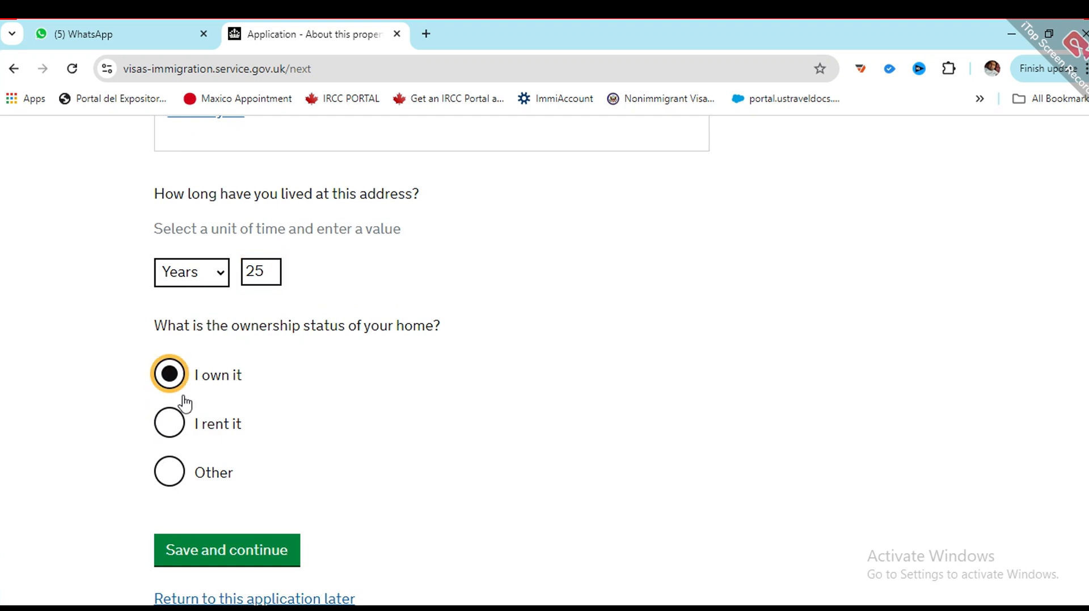
left_click(241, 558)
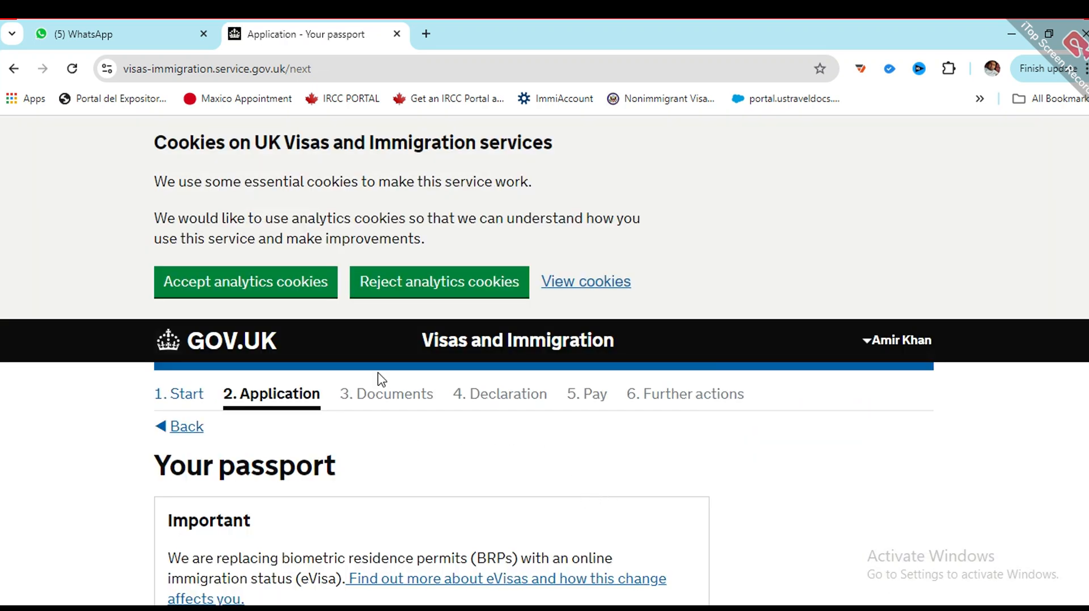
Step: Enter the passport number, issuing authority pakistan and issue date 01 01 2020
scroll(366, 380, "down", 1)
scroll(357, 381, "down", 4)
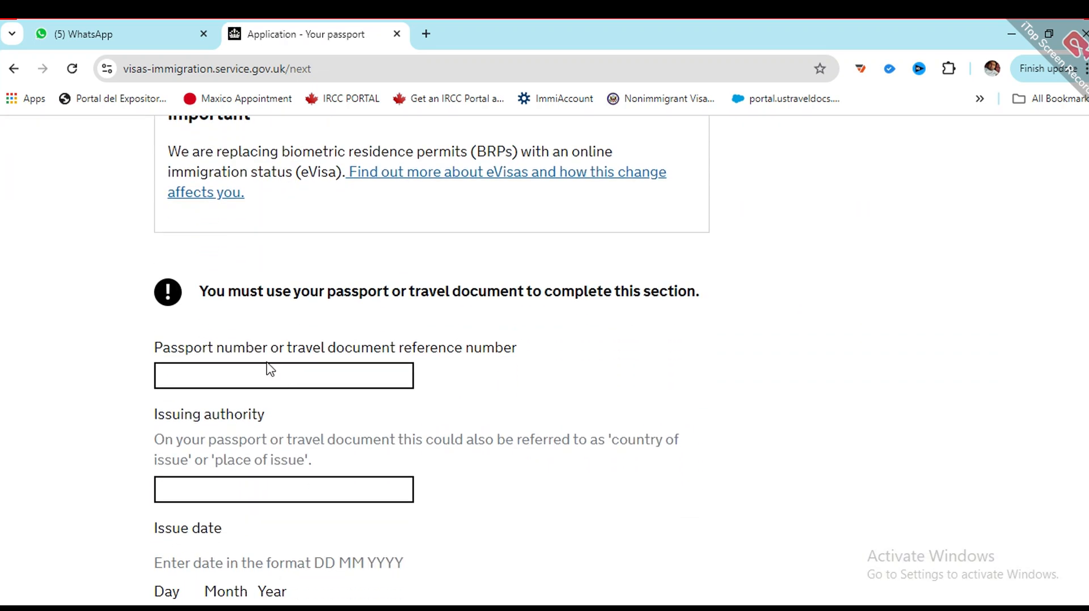
left_click(267, 369)
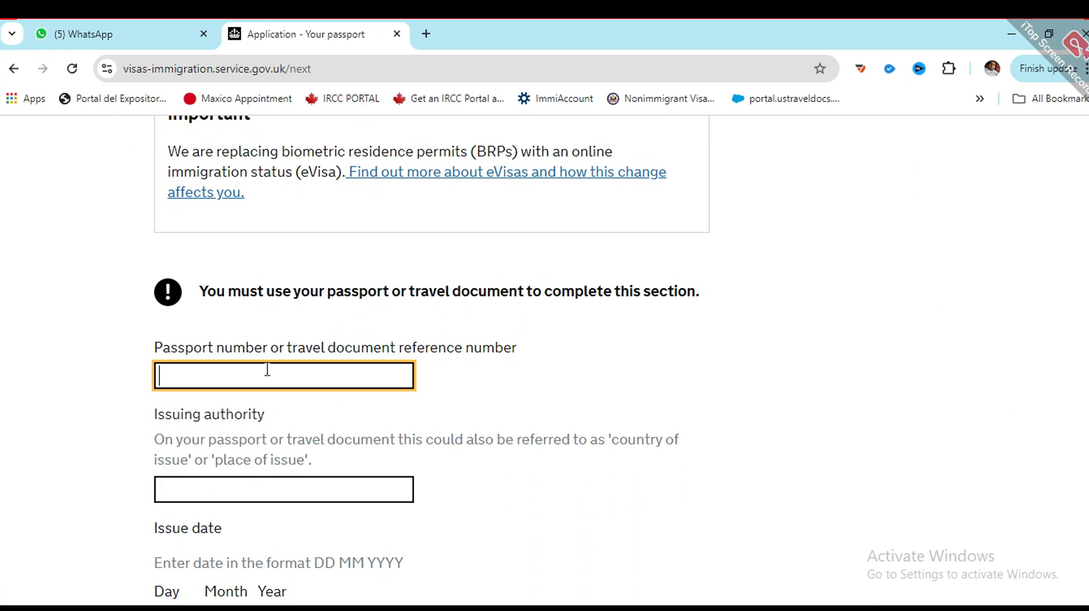
left_click(289, 482)
scroll(250, 489, "down", 3)
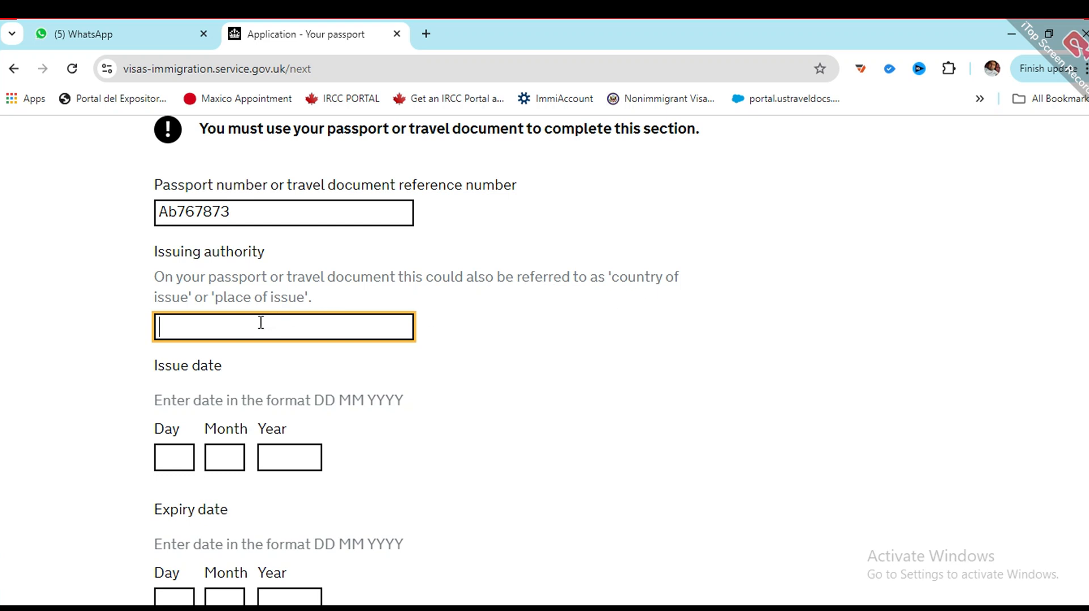
type("pakistan")
key("Tab")
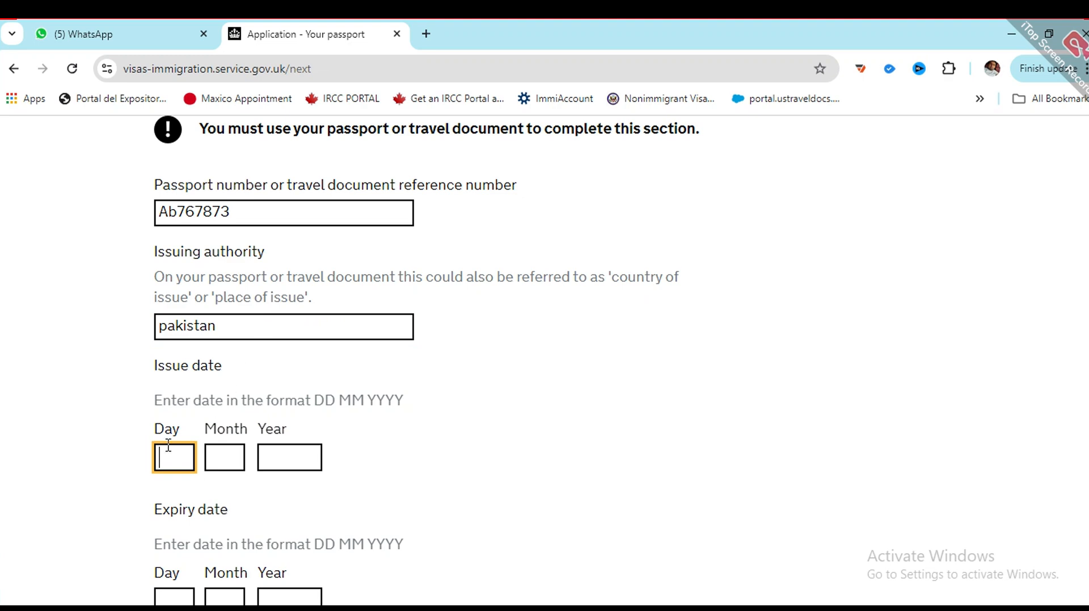
type("01")
key("Tab")
type("01")
key("Tab")
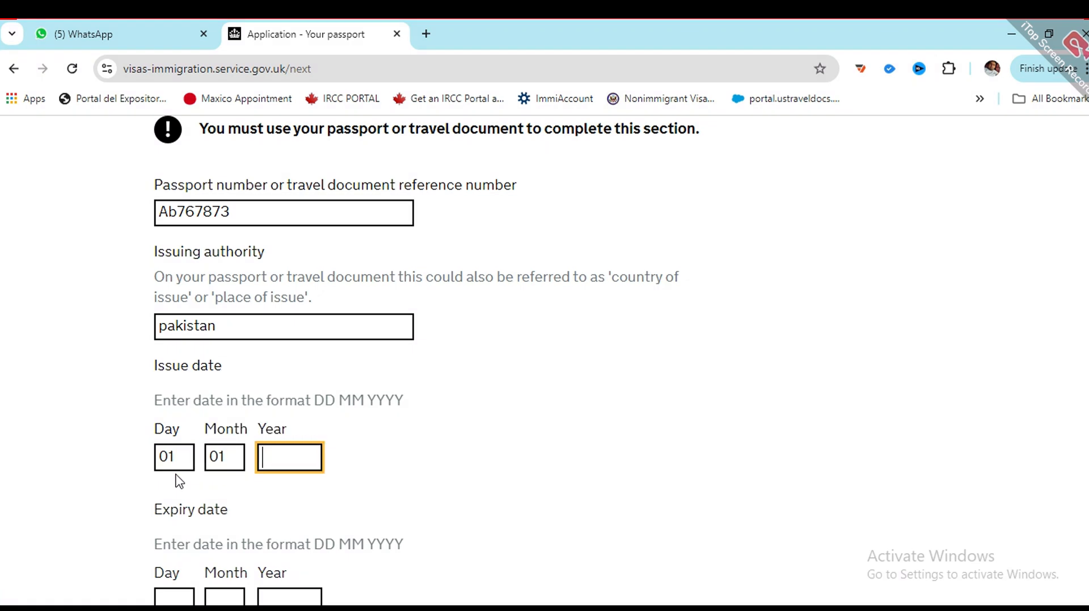
type("2020")
Step: Enter passport expiry date 01 01 2030 and save the passport details
scroll(175, 479, "down", 1)
left_click(173, 509)
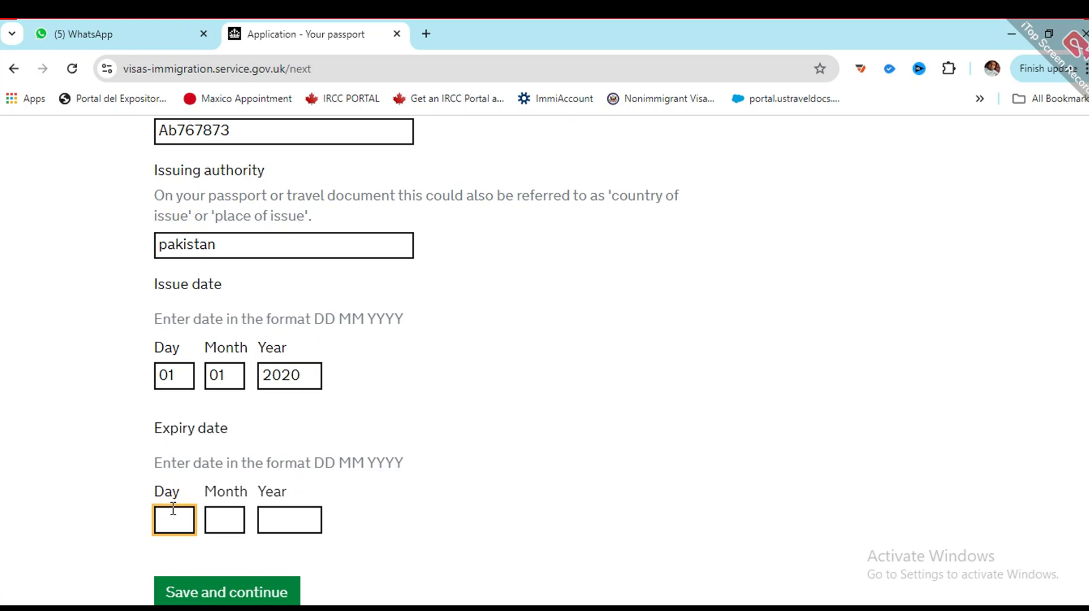
type("01")
key("Tab")
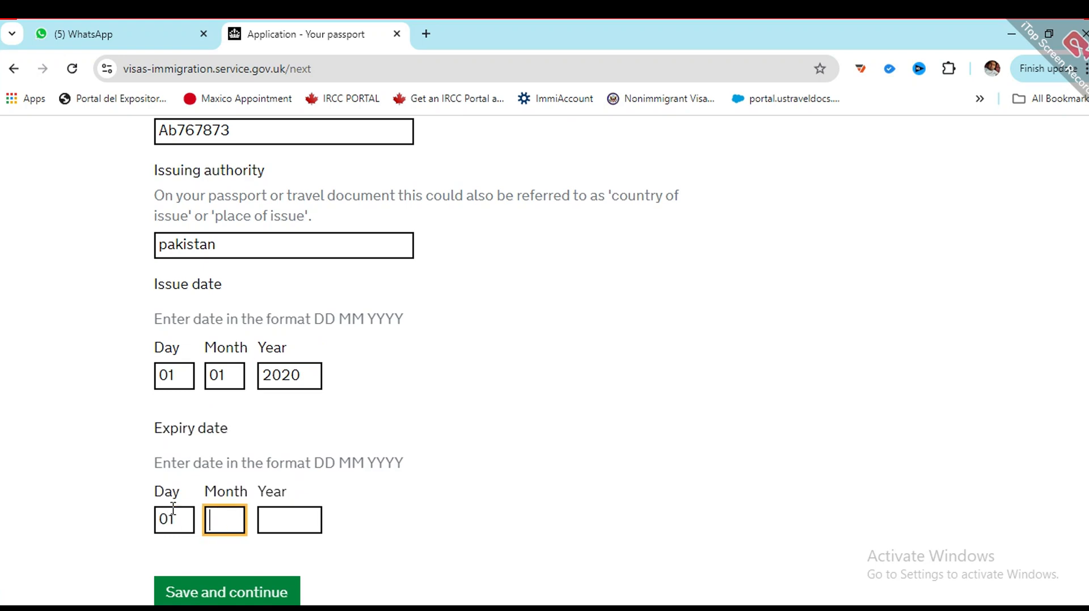
type("01")
key("Tab")
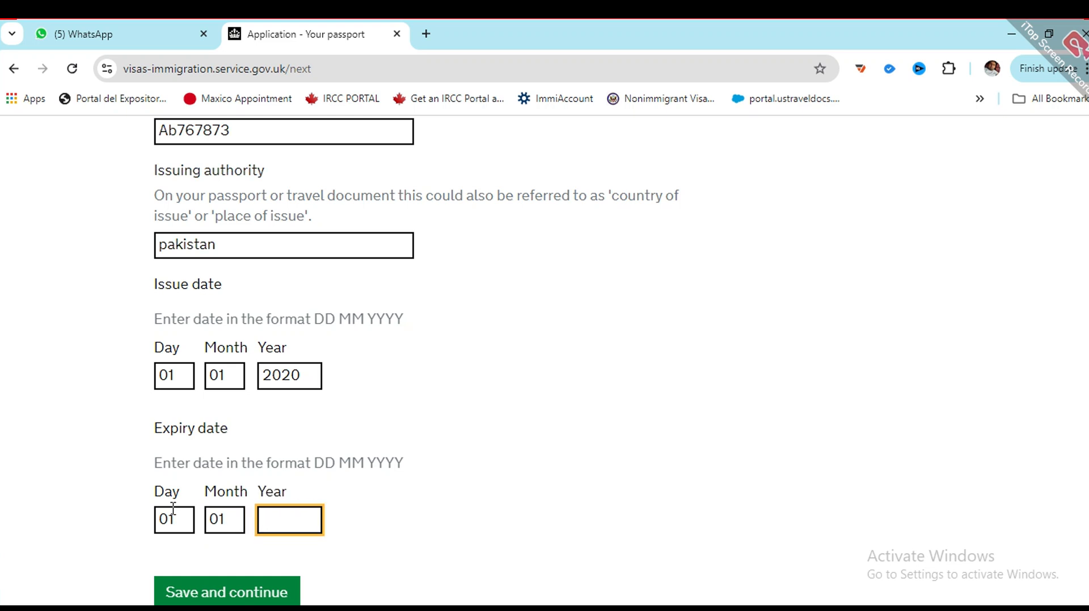
type("2030")
scroll(244, 431, "down", 3)
left_click(241, 432)
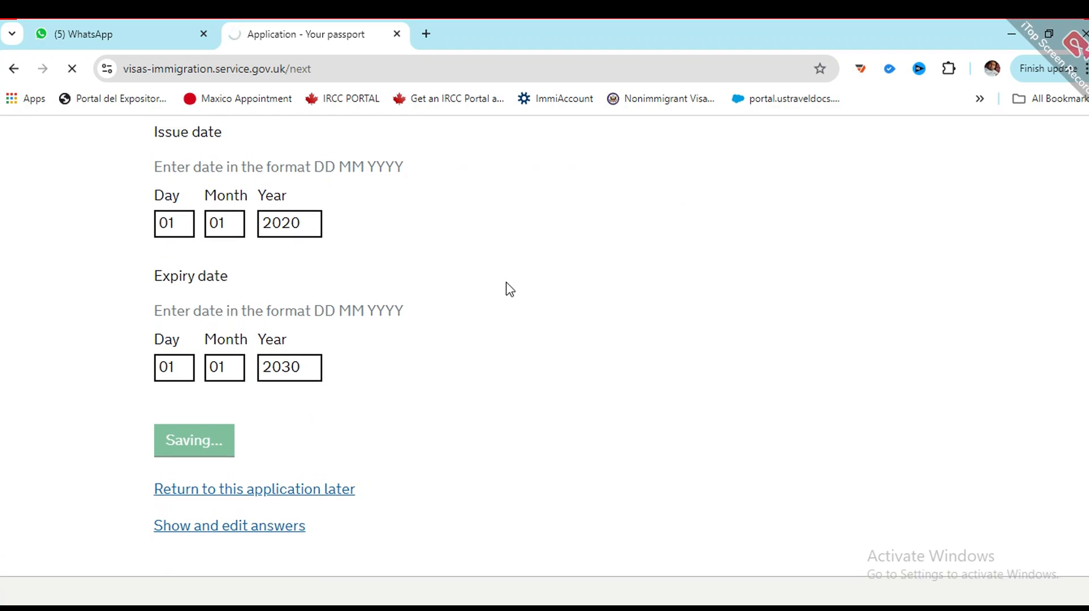
scroll(397, 421, "down", 3)
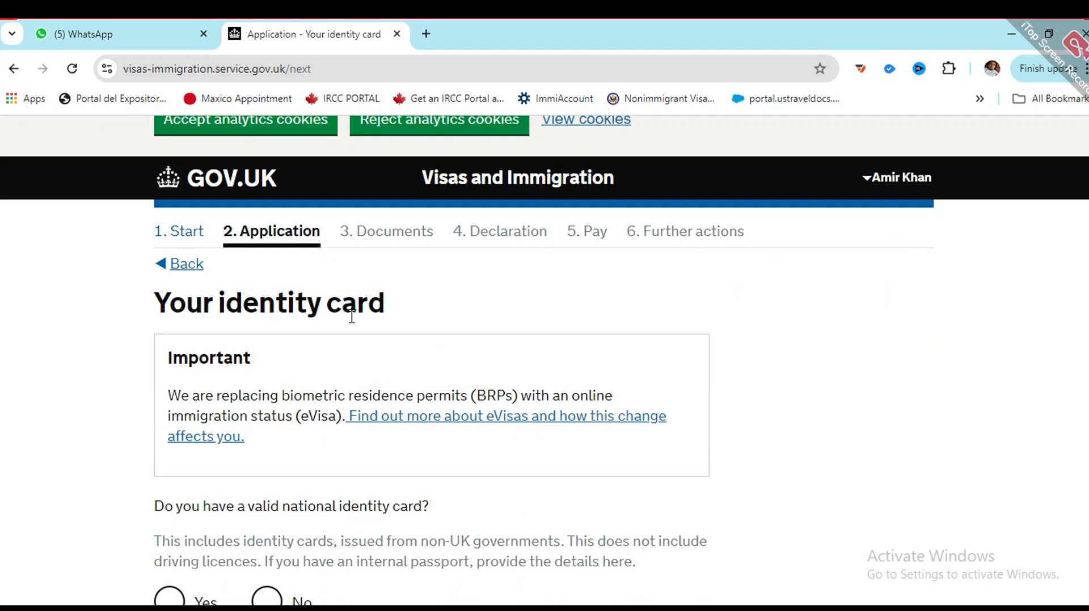
Step: Confirm a national identity card is held and enter its number and issuing authority Pakistan
scroll(273, 413, "down", 2)
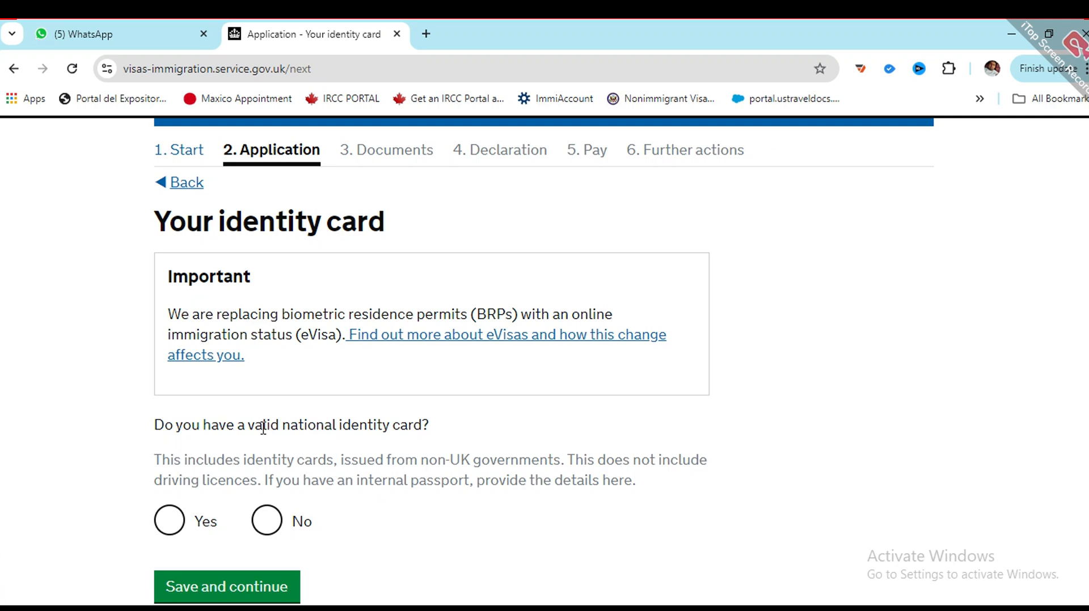
left_click(168, 520)
scroll(238, 448, "down", 3)
left_click(244, 461)
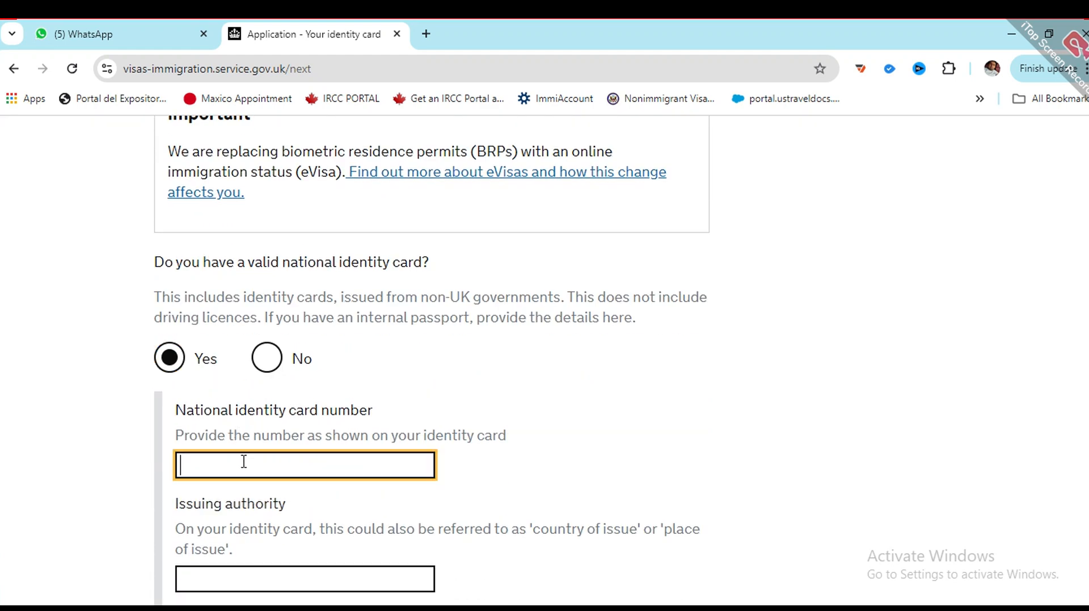
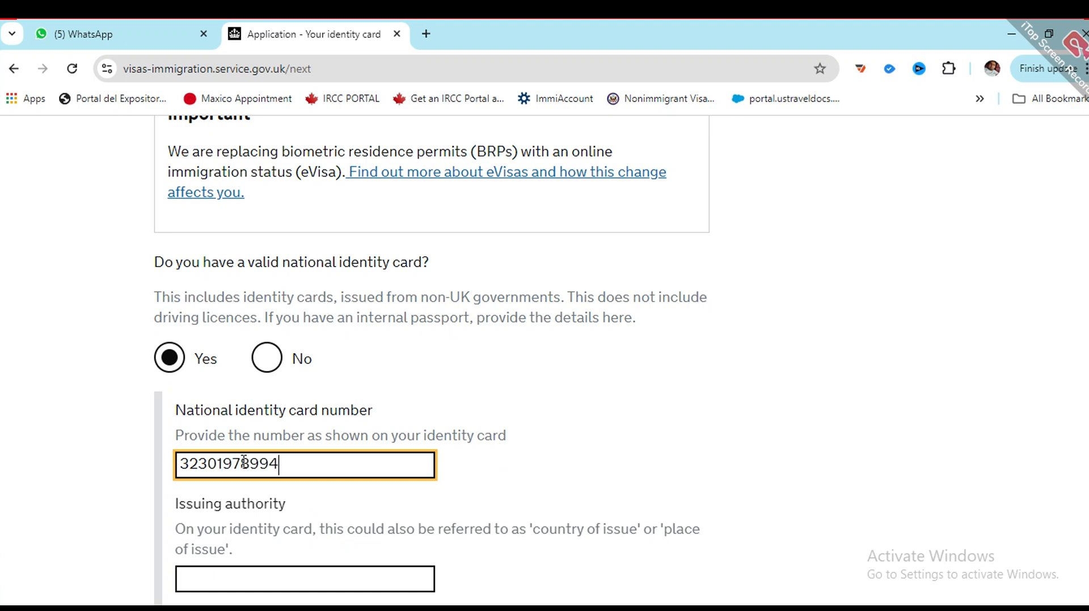
scroll(244, 461, "down", 1)
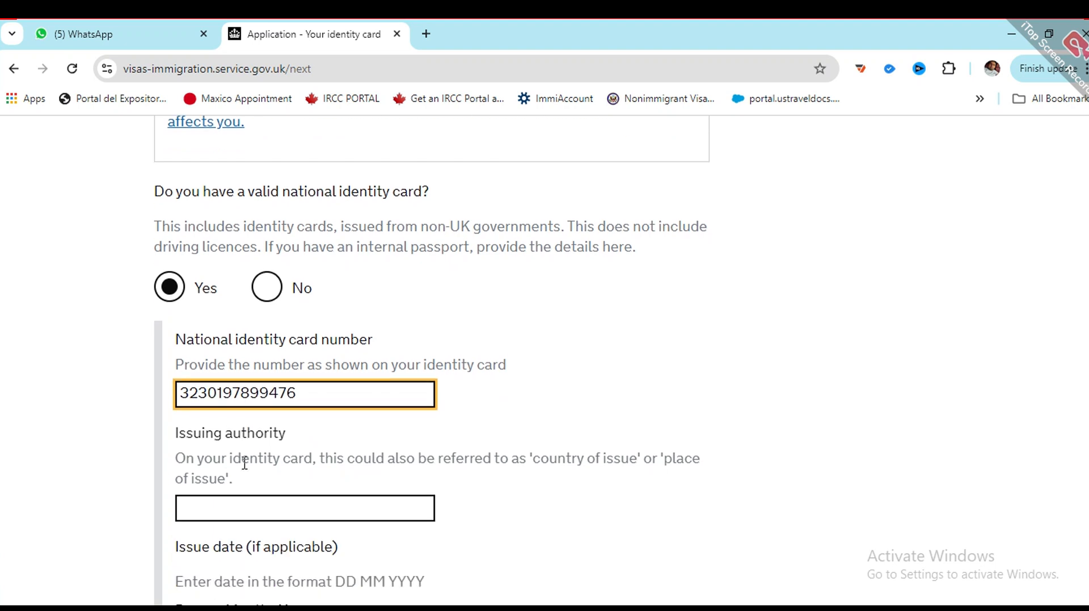
left_click(245, 483)
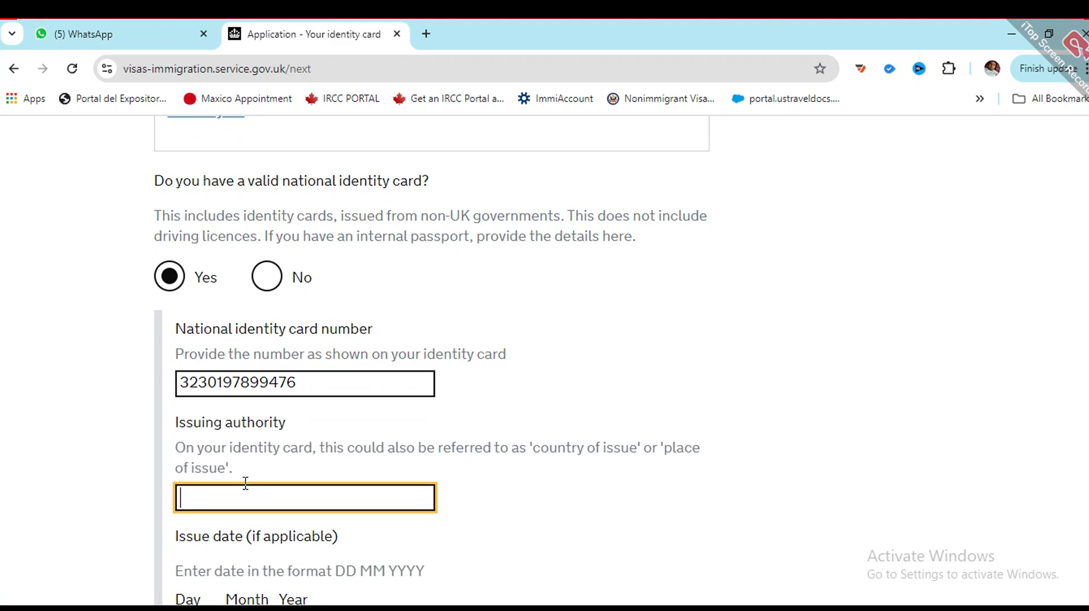
type("pakistan")
Step: Enter the identity card issue date 01 01 2020
scroll(240, 498, "down", 2)
left_click(188, 466)
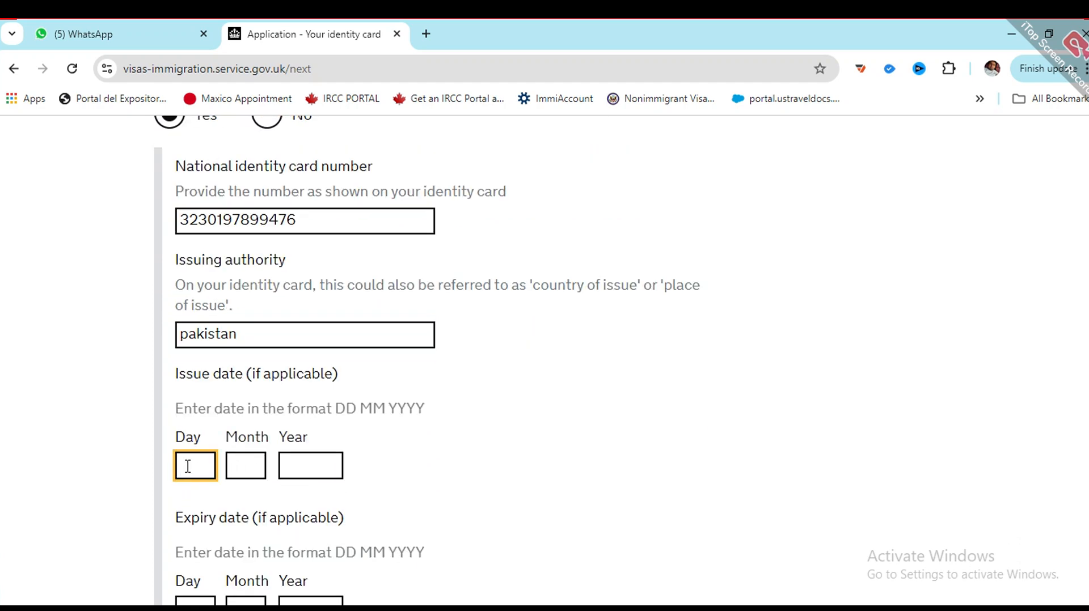
type("01")
key("Tab")
type("01")
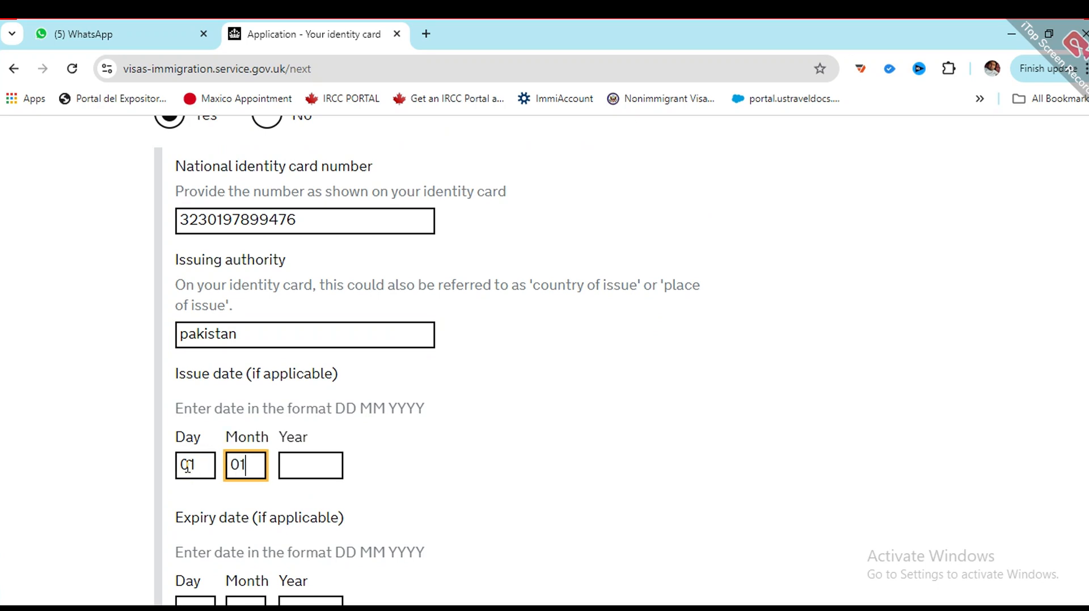
key("Tab")
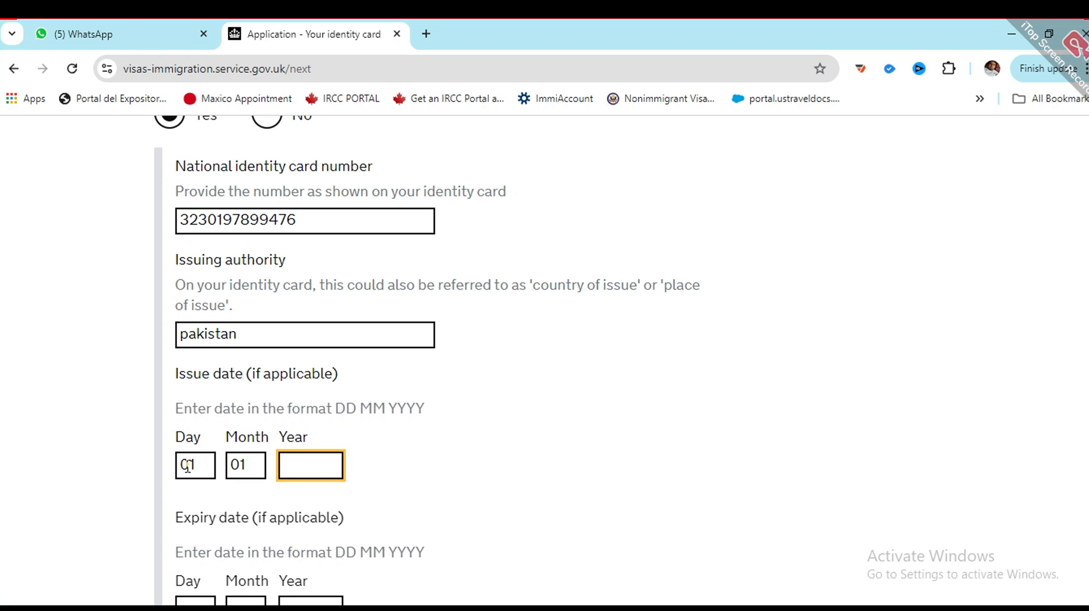
type("2020")
Step: Enter identity card expiry date 01 02 2030 and save the card details
key("Tab")
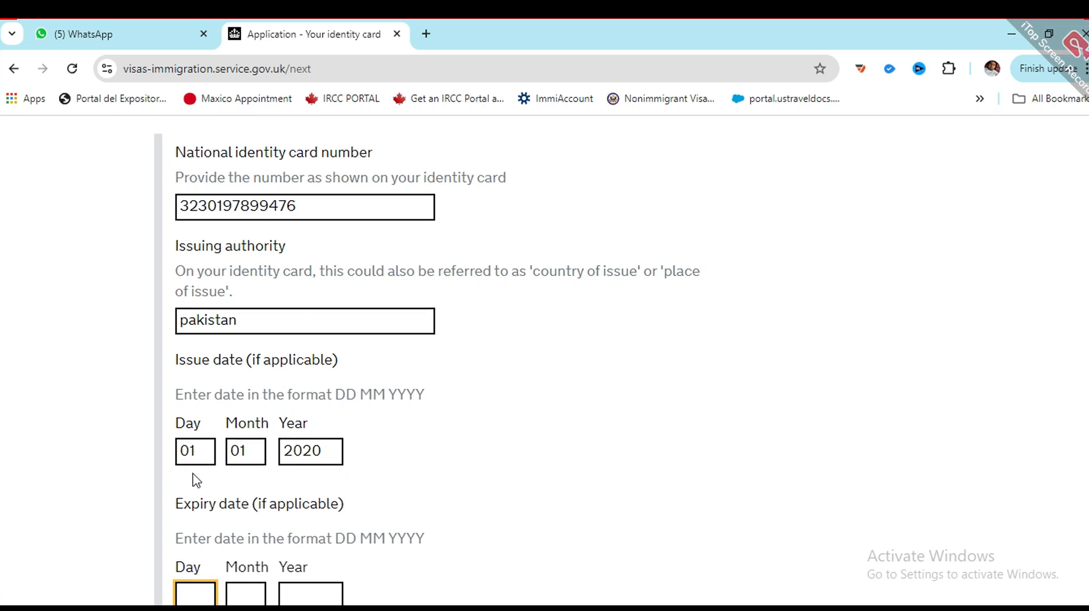
type("01")
key("Tab")
type("02")
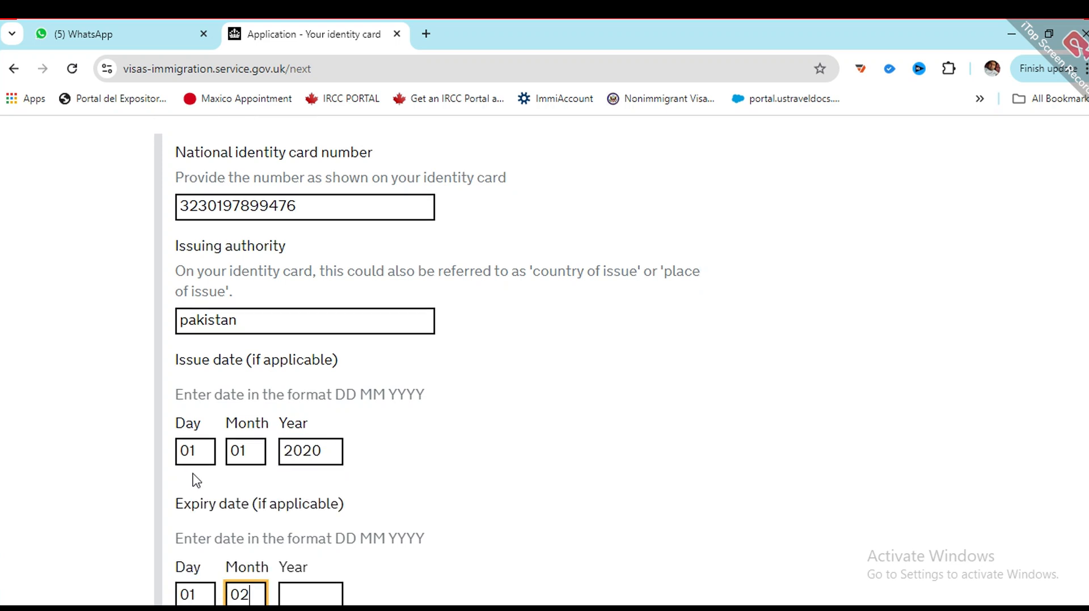
key("Tab")
type("2")
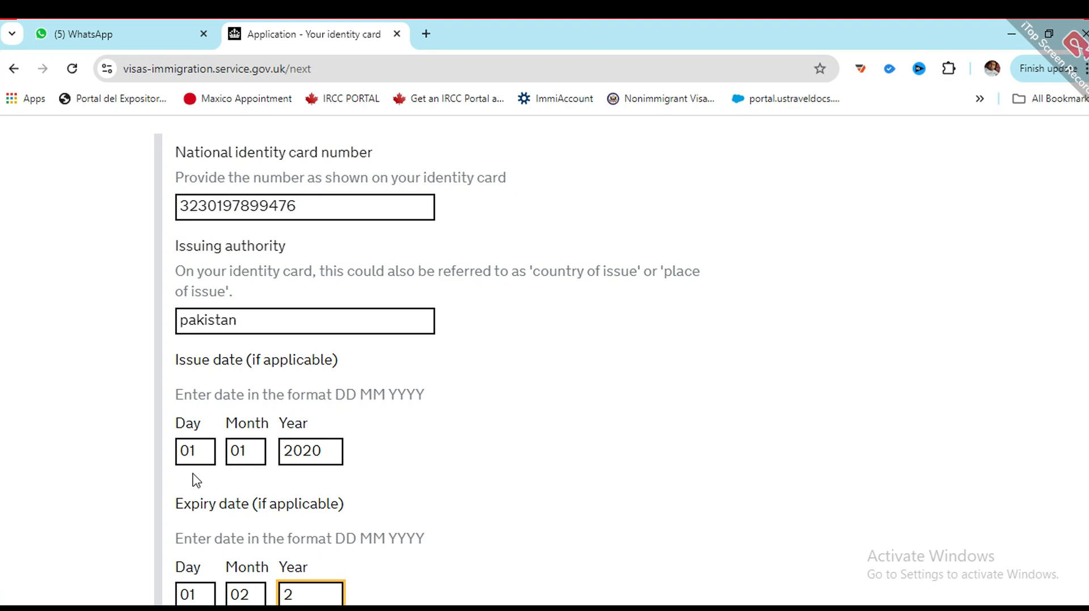
type("030")
key("BackSpace")
key("BackSpace")
type("030")
scroll(210, 471, "down", 4)
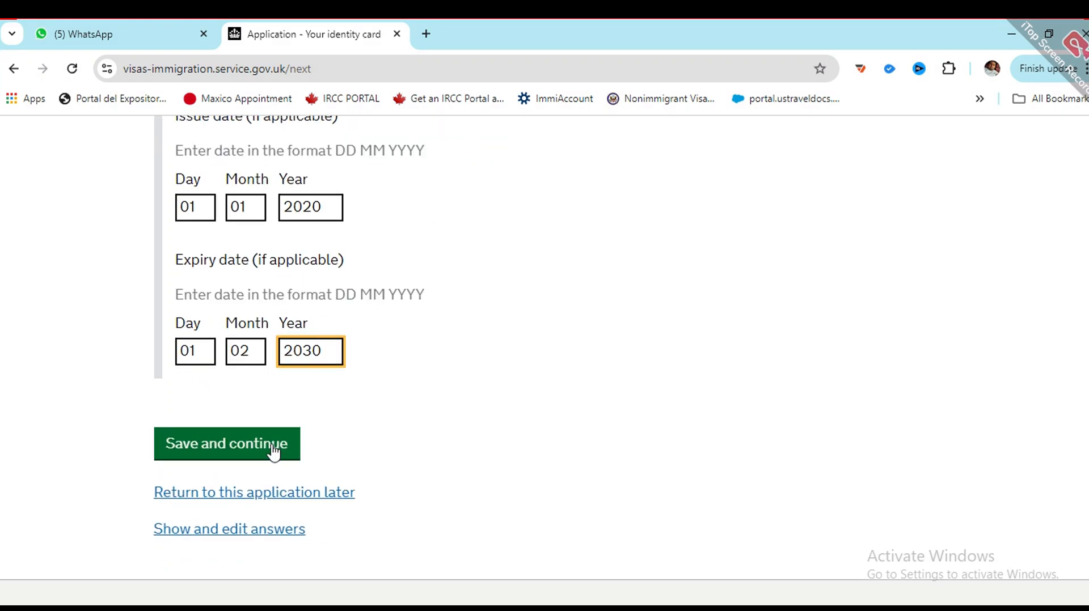
left_click(269, 457)
scroll(511, 384, "up", 5)
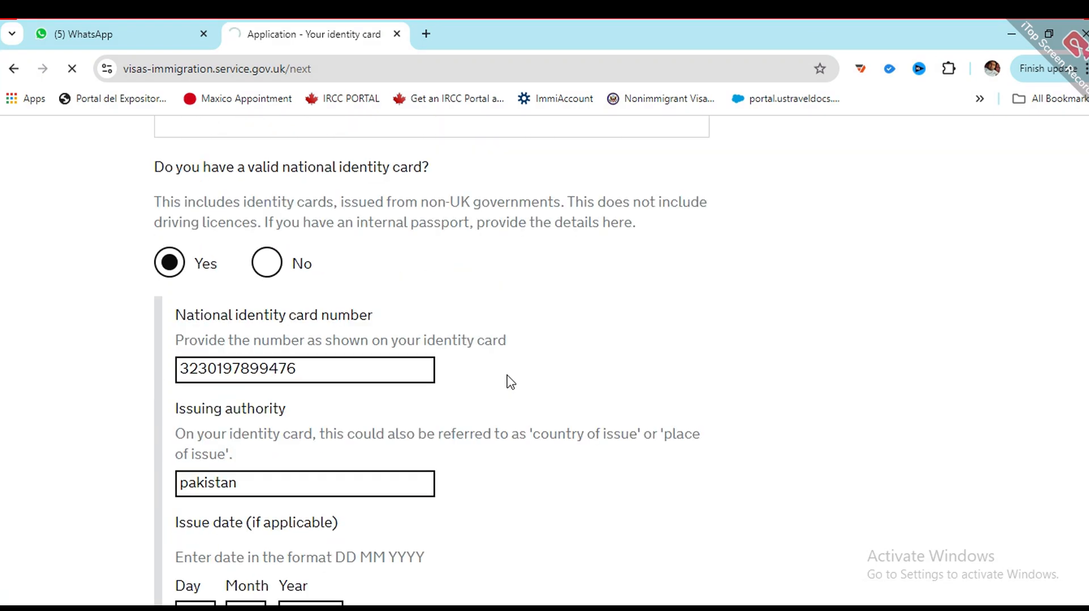
scroll(239, 381, "down", 3)
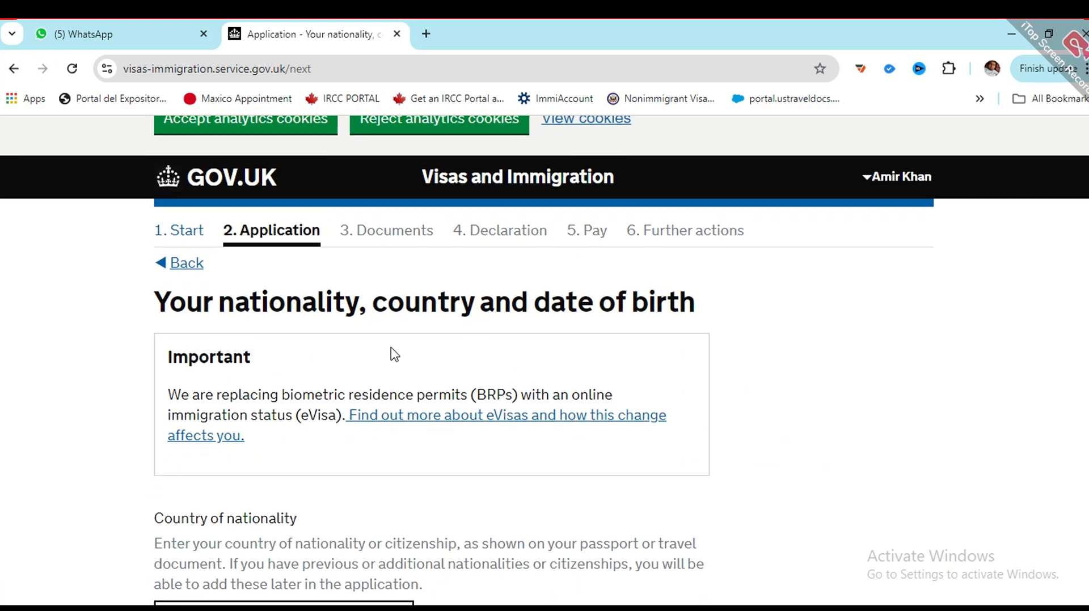
Step: Set both the country of nationality and the country of birth to Pakistan
scroll(394, 354, "down", 3)
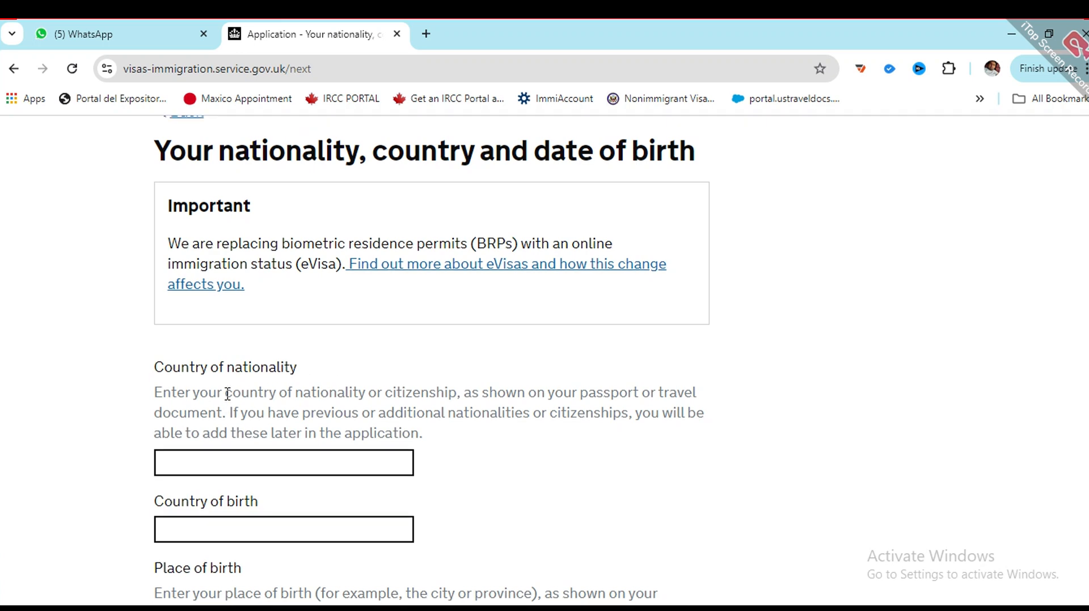
scroll(226, 393, "up", 2)
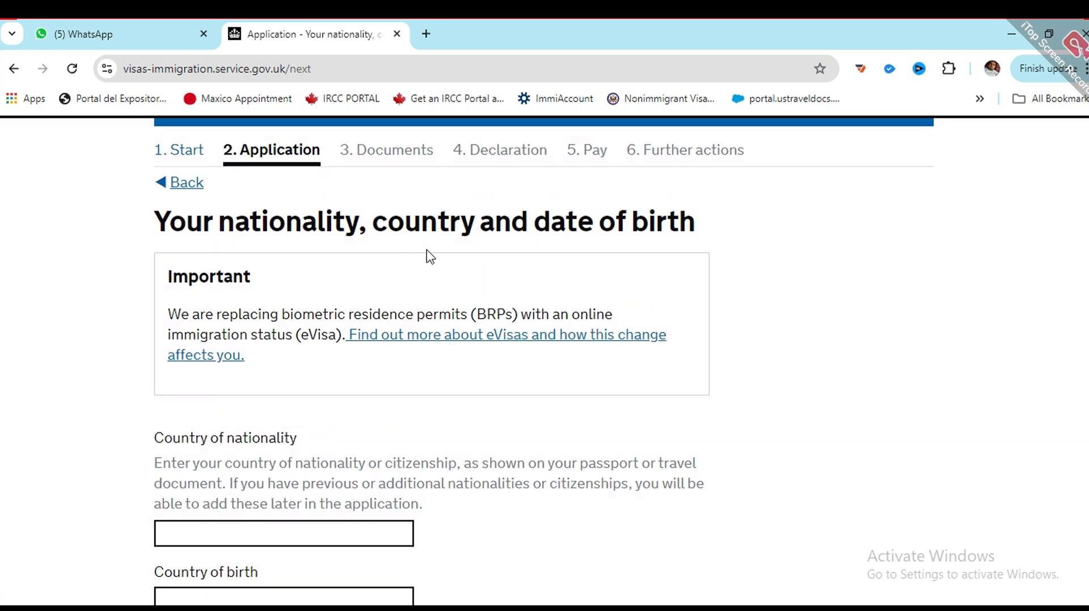
scroll(280, 363, "down", 3)
left_click(221, 366)
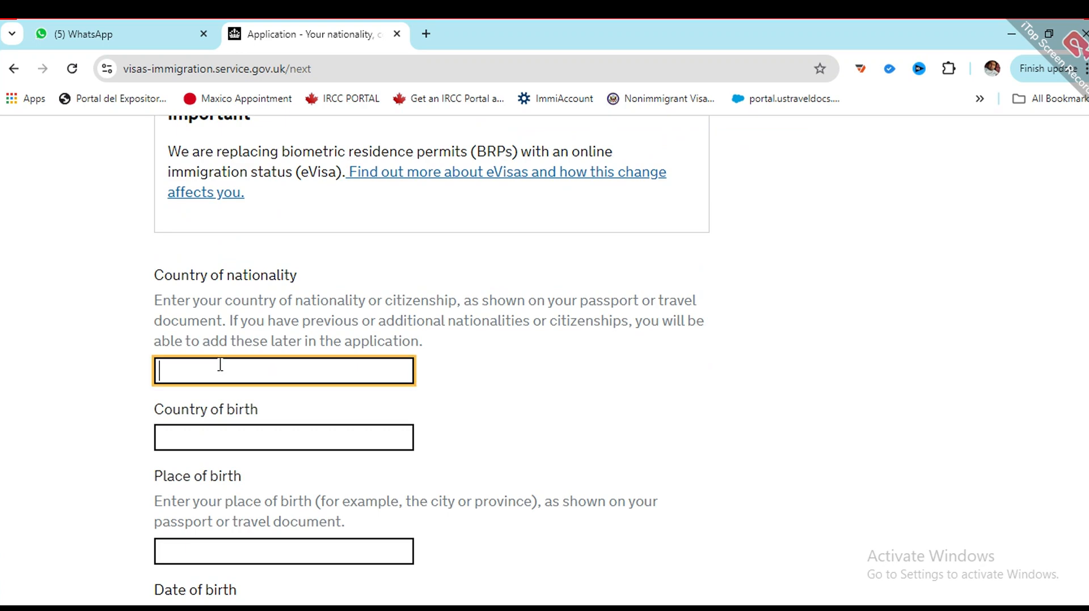
type("pakistan")
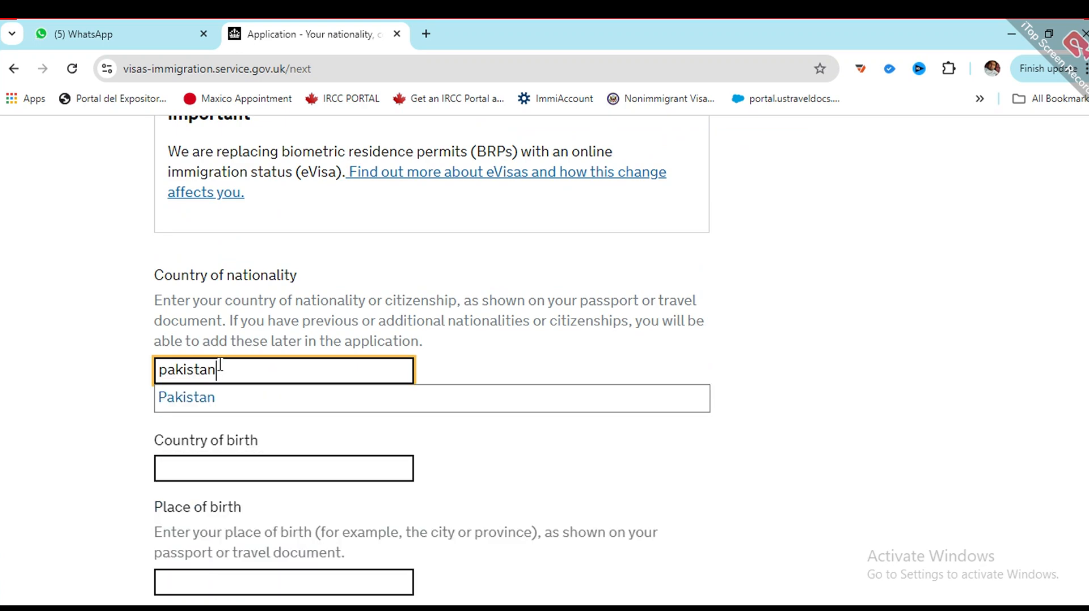
key("Down")
key("Return")
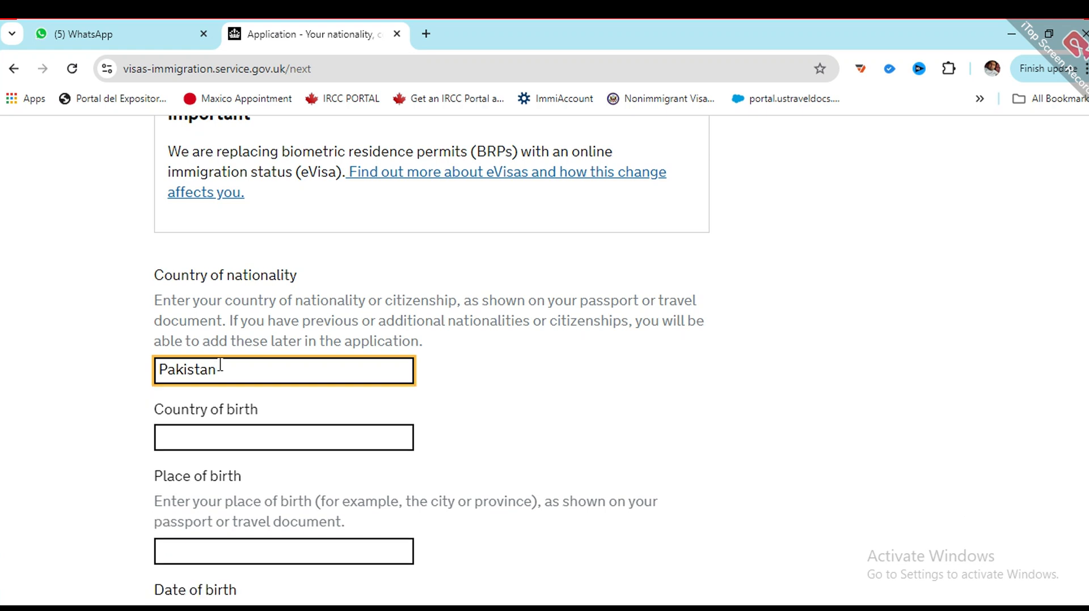
left_click(243, 429)
type("pakist")
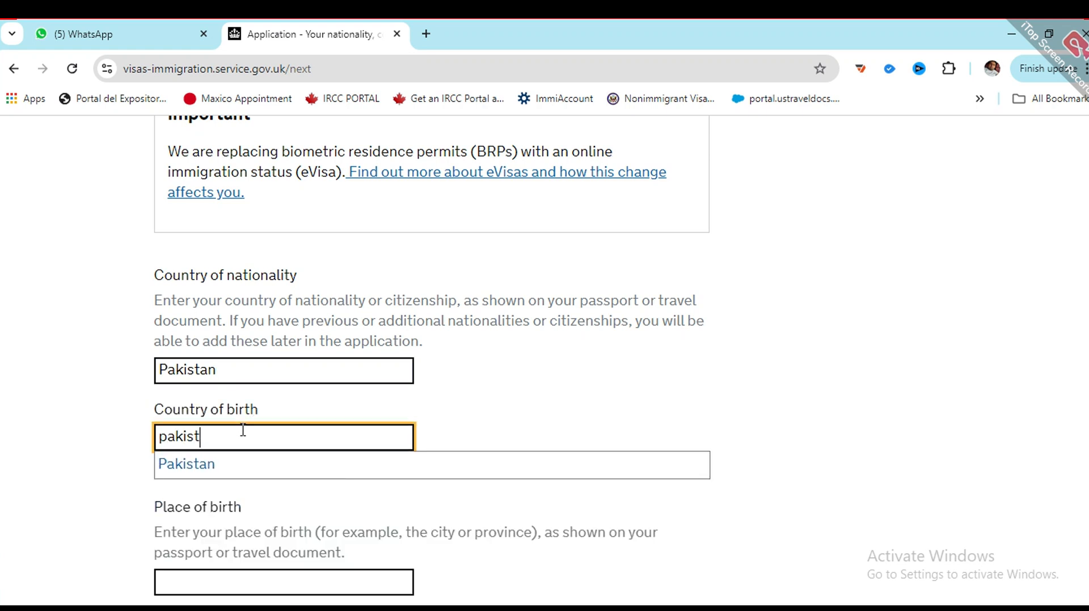
type("an")
key("Down")
key("Return")
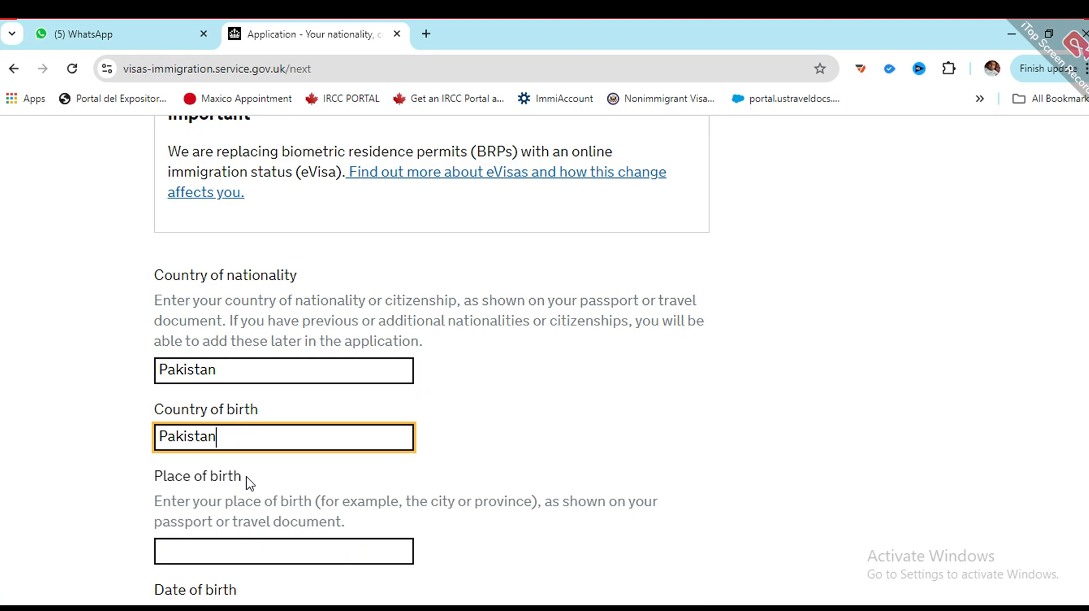
scroll(247, 478, "down", 1)
left_click(256, 462)
type("laho")
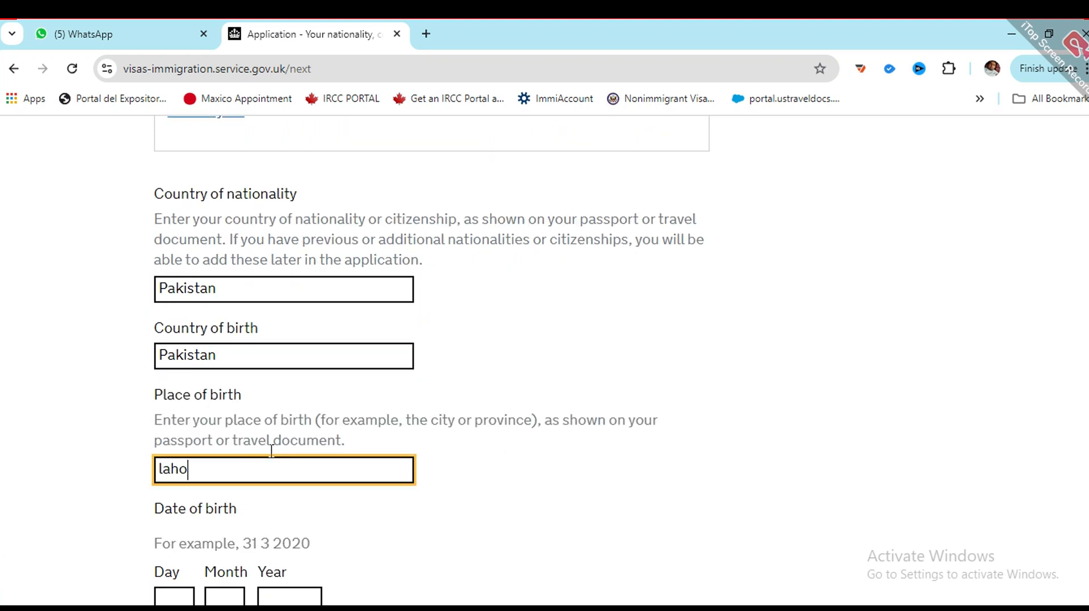
type("re")
scroll(271, 451, "down", 1)
left_click(161, 515)
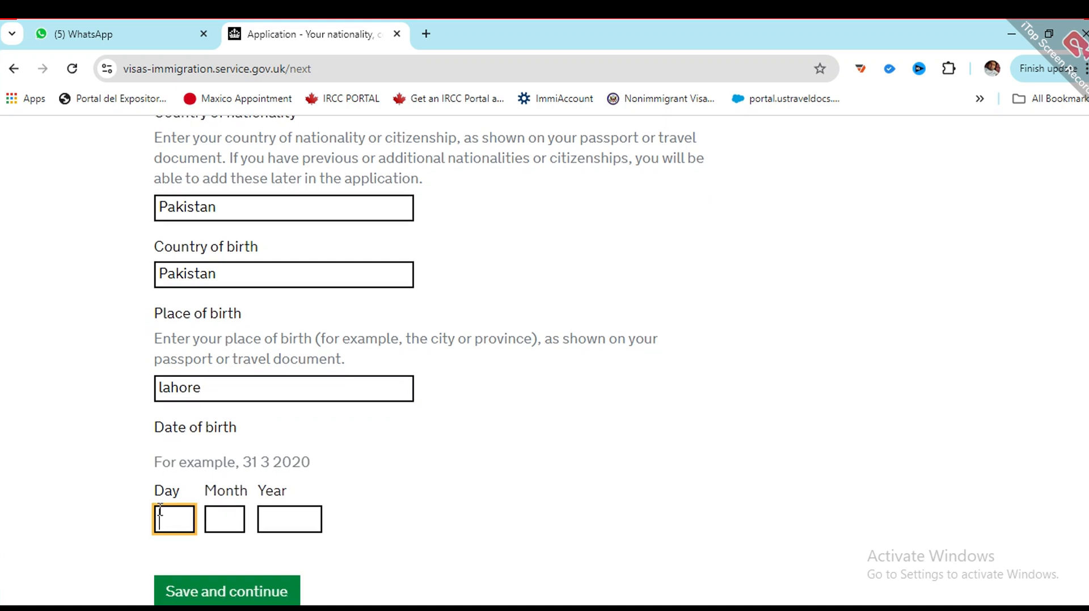
type("10")
key("Tab")
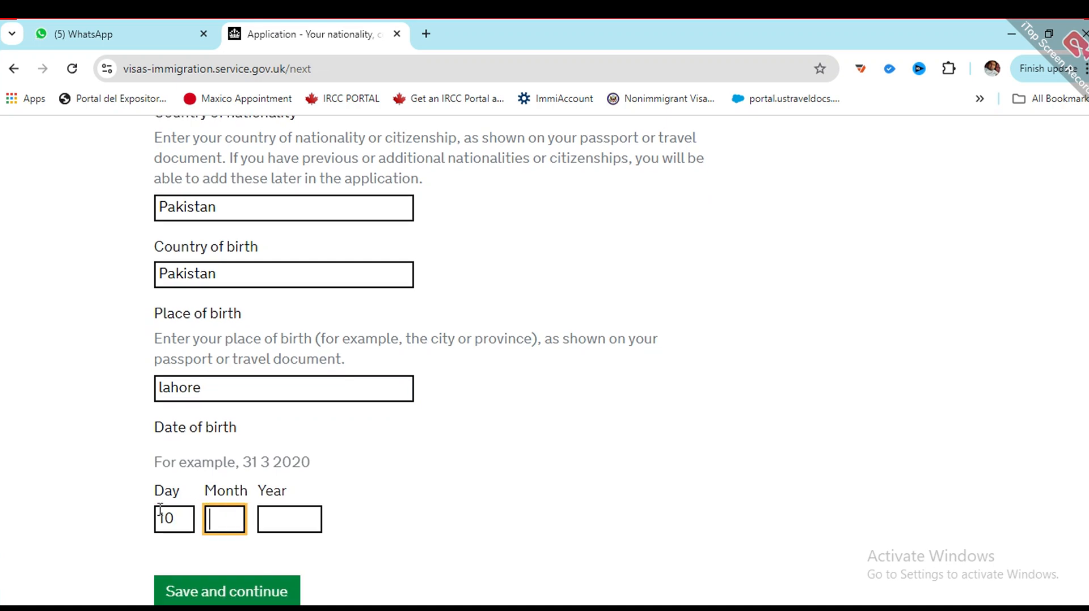
type("01")
key("Tab")
type("2000")
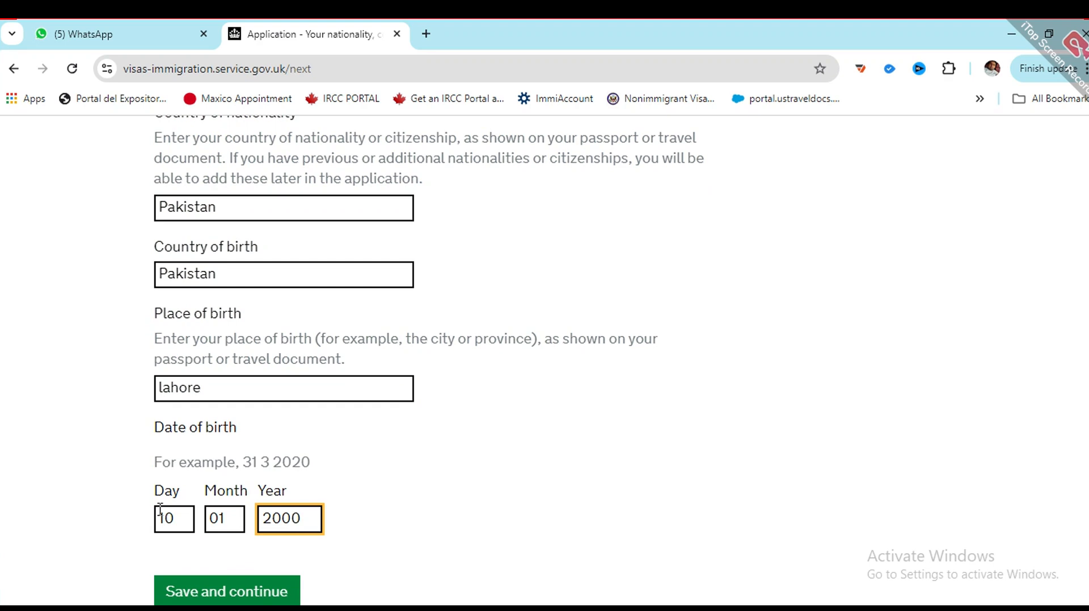
scroll(160, 509, "down", 1)
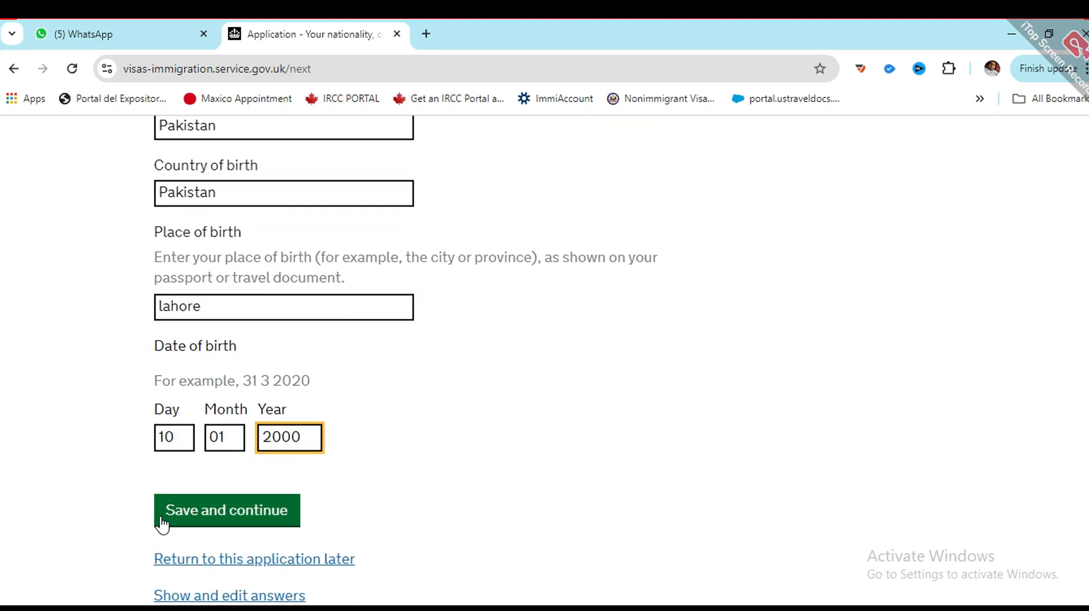
key("BackSpace")
key("BackSpace")
key("BackSpace")
type("1999")
left_click(193, 515)
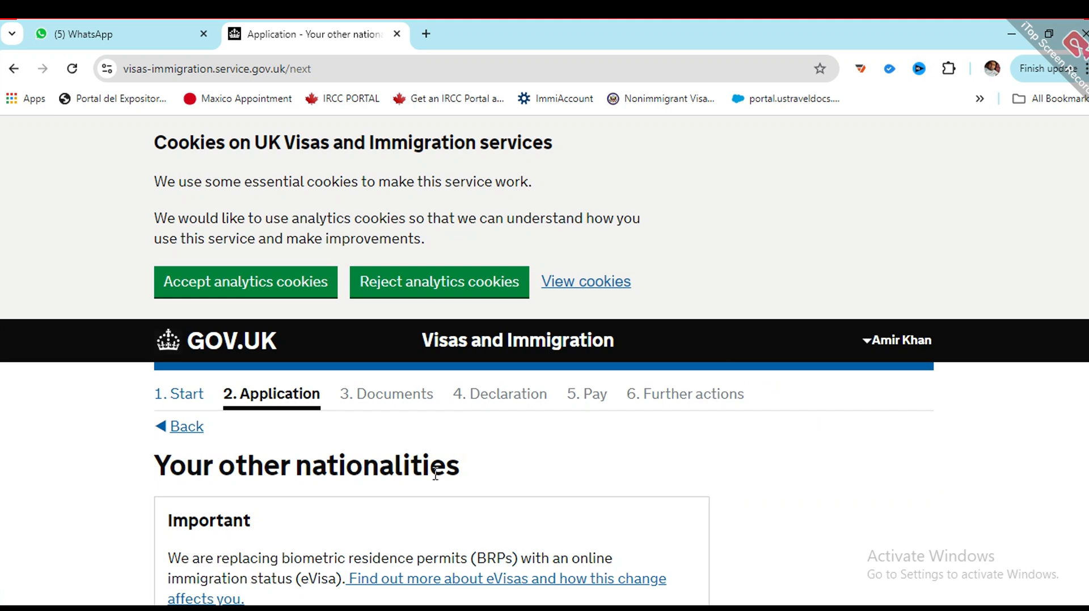
Step: Answer No to ever holding another nationality and save the answer
scroll(380, 457, "down", 1)
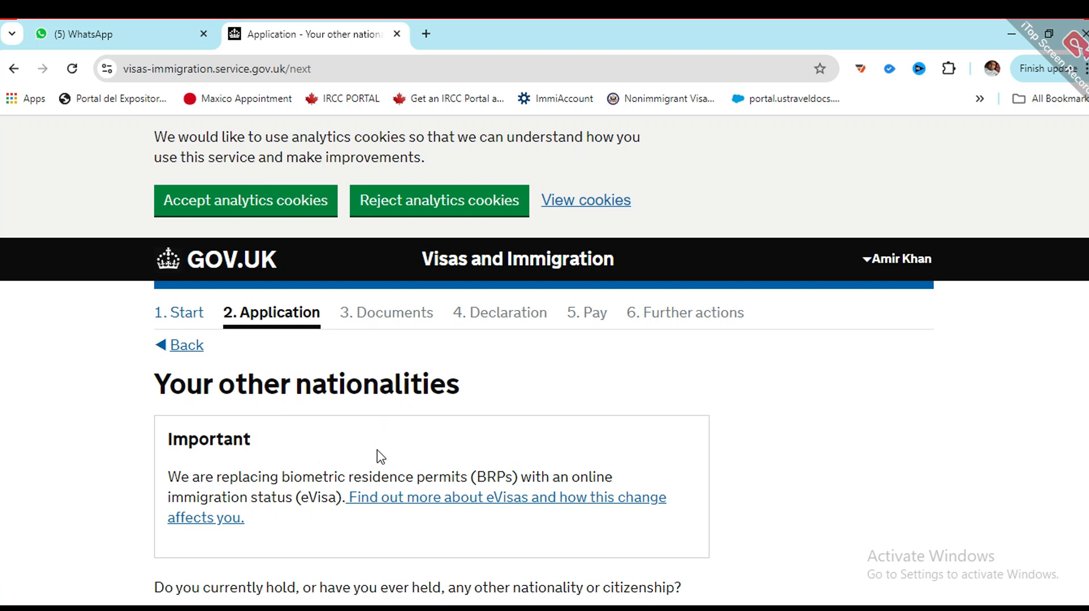
left_click_drag(290, 389, 482, 392)
scroll(481, 391, "down", 2)
left_click(267, 501)
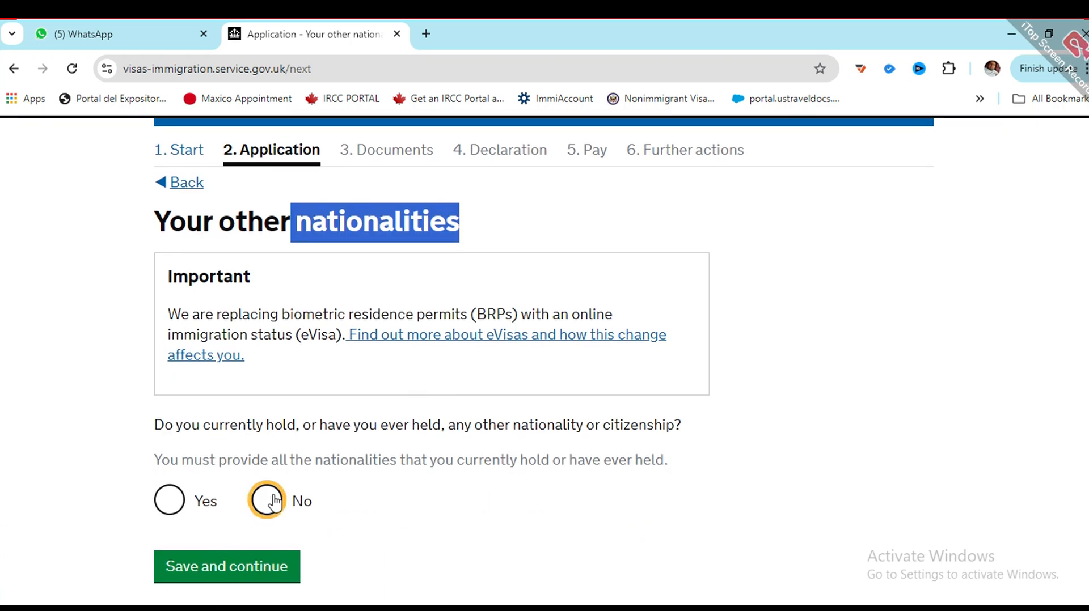
left_click(253, 570)
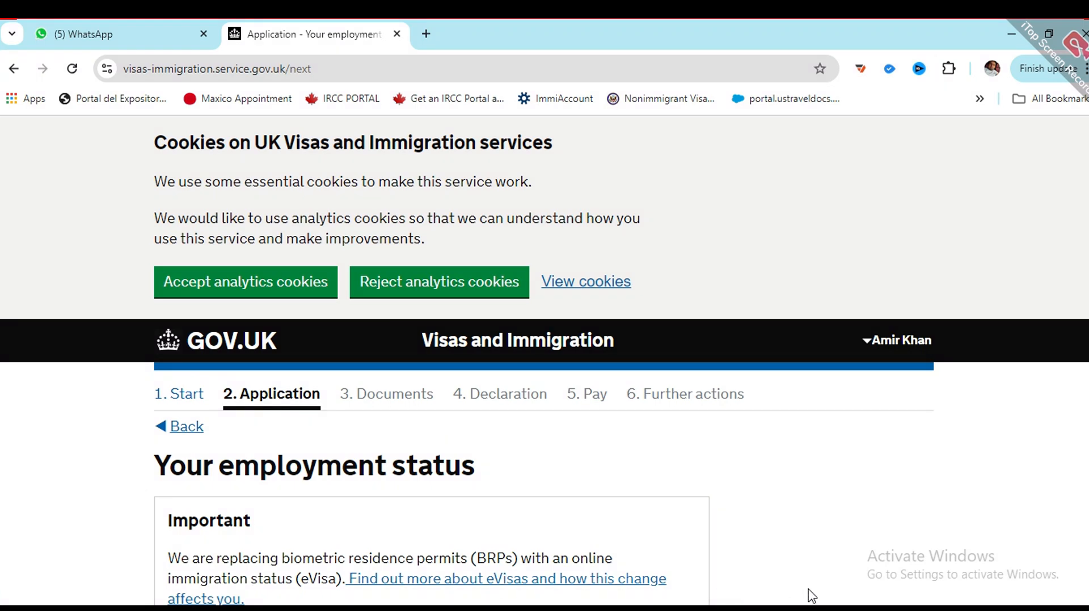
Step: Tick Employed as the employment status and save it
scroll(802, 594, "down", 3)
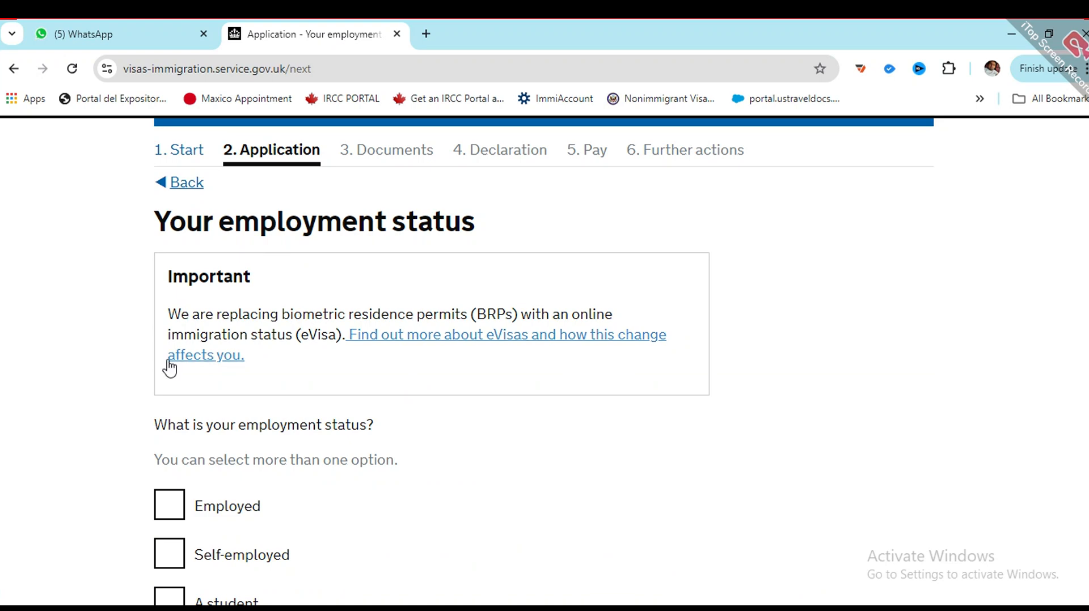
scroll(169, 370, "down", 1)
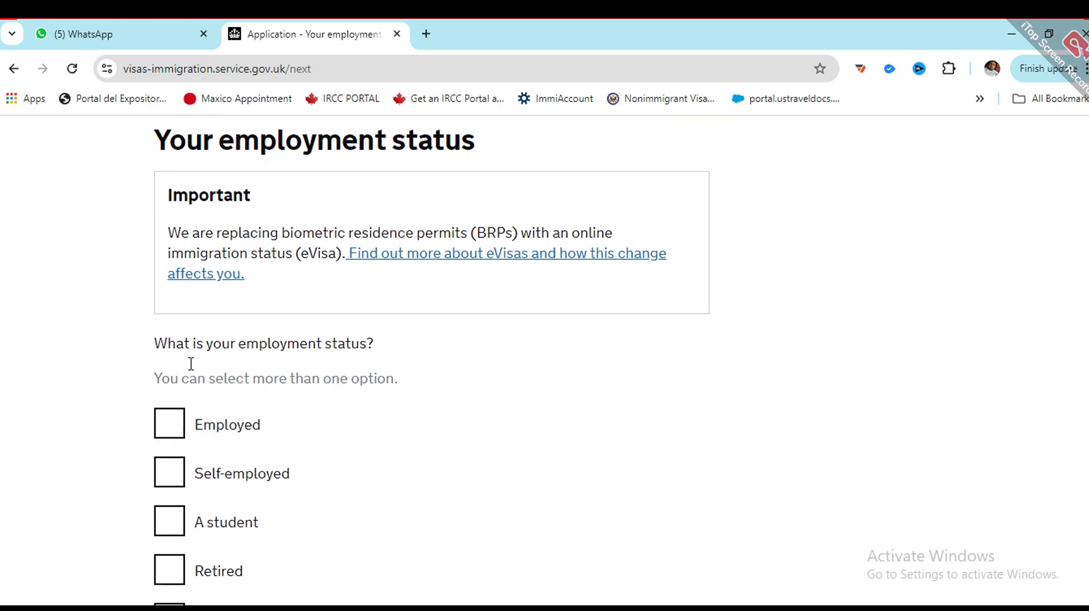
left_click(170, 424)
scroll(306, 368, "down", 1)
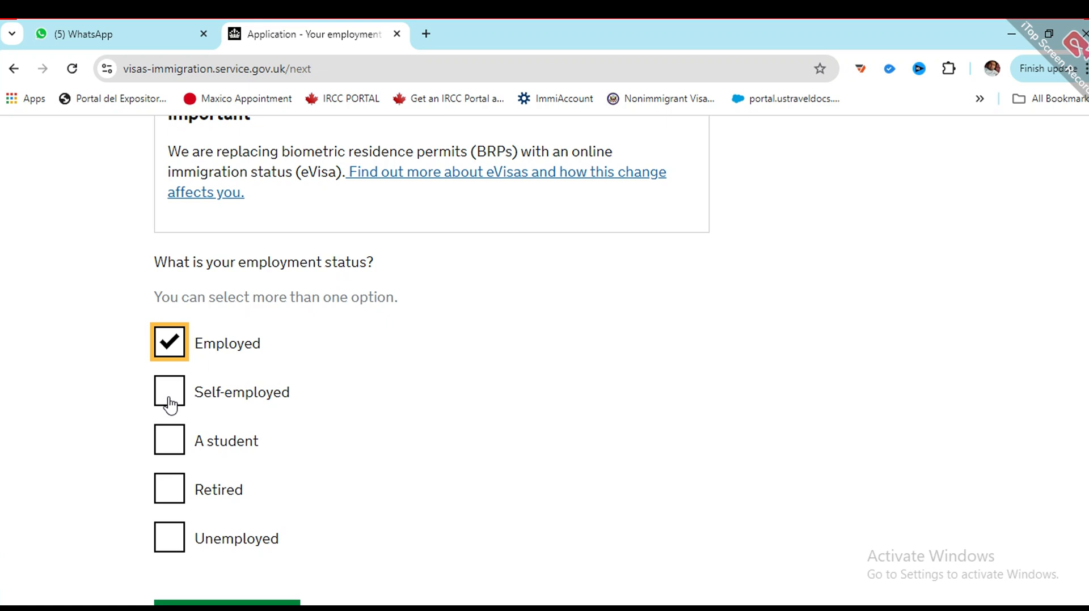
scroll(164, 493, "down", 1)
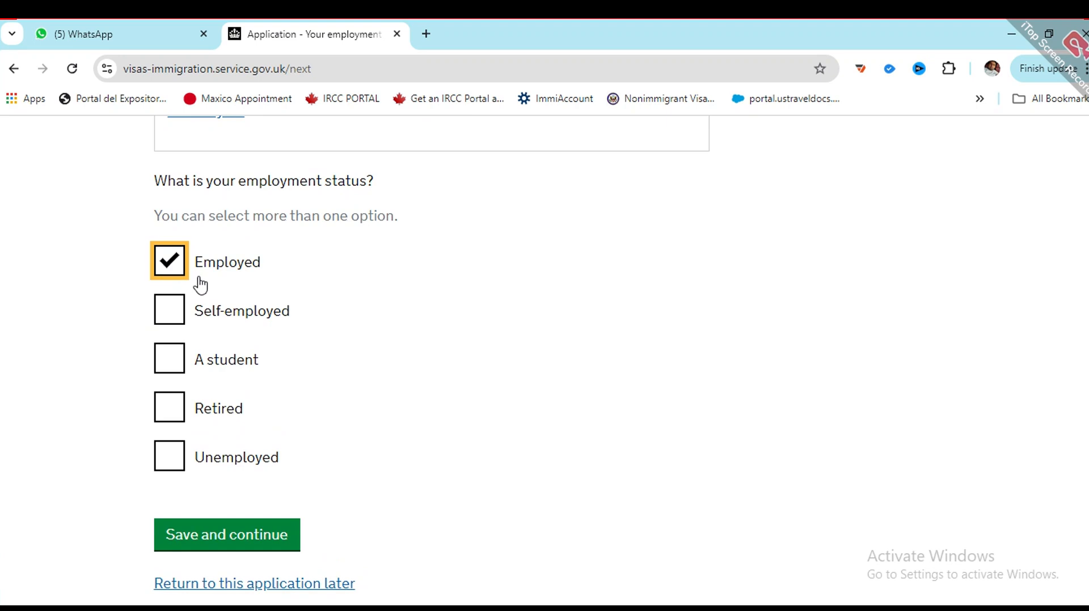
left_click(221, 542)
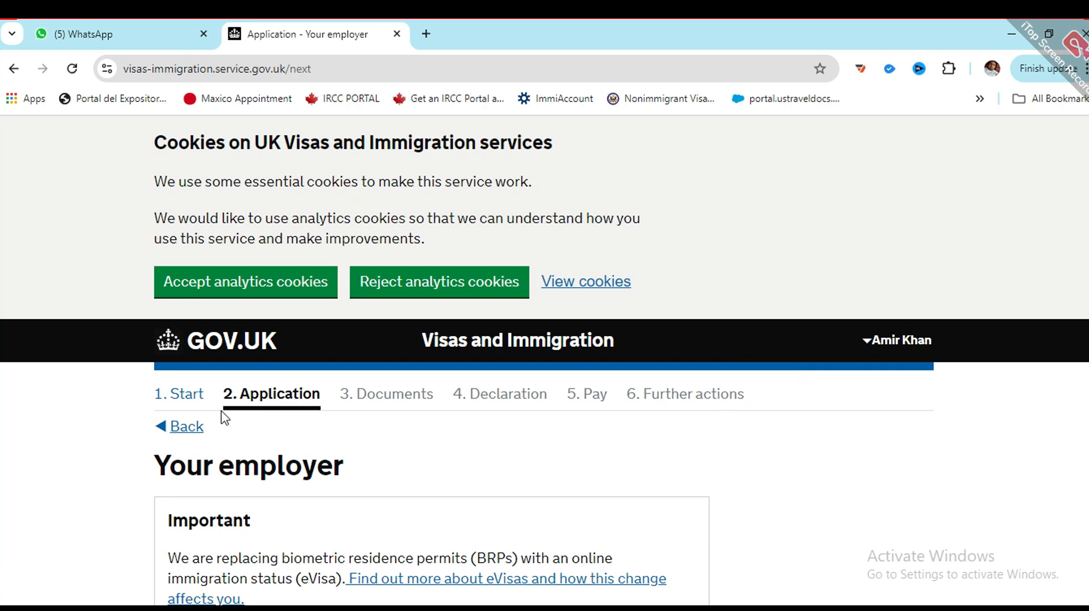
Step: Enter the employer name 'ptcl pvt ltd' and the first line of its address
scroll(215, 395, "down", 3)
scroll(215, 396, "down", 1)
left_click(248, 457)
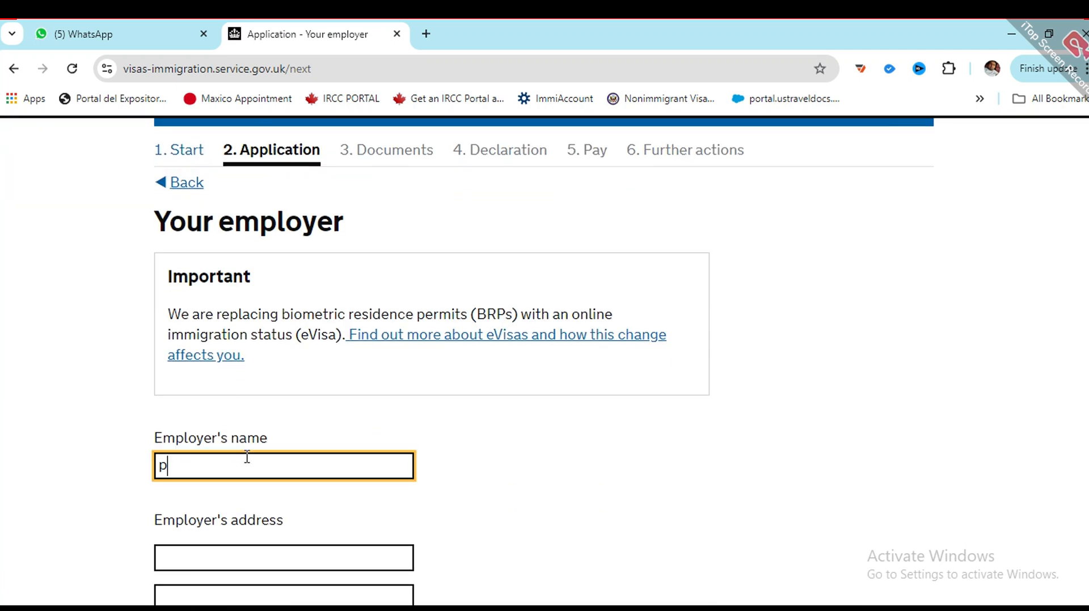
type("ptcl pvt ltd")
scroll(248, 457, "down", 1)
left_click(253, 465)
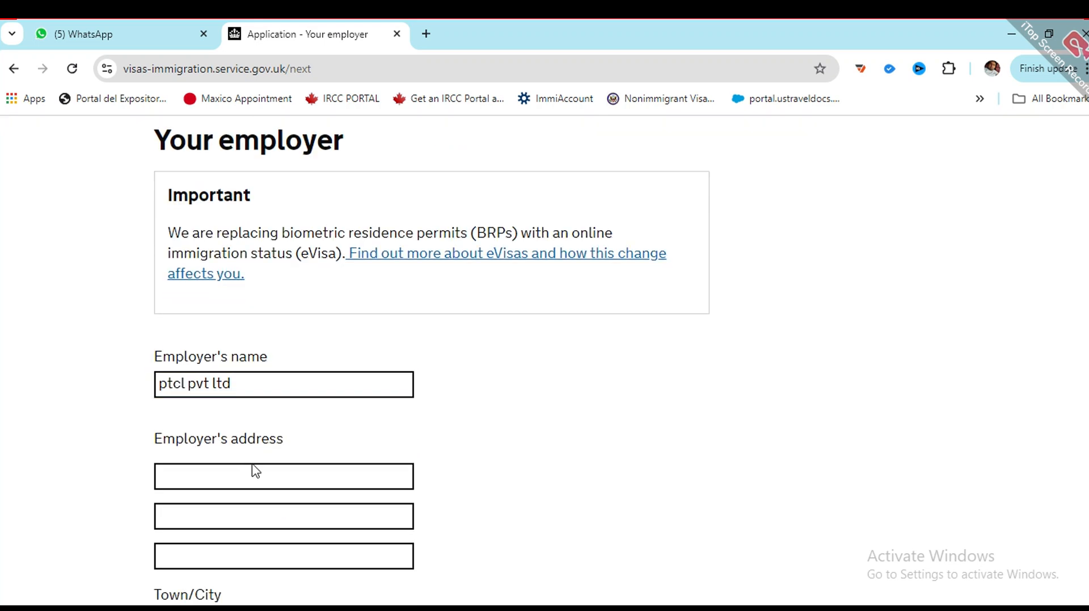
left_click(259, 479)
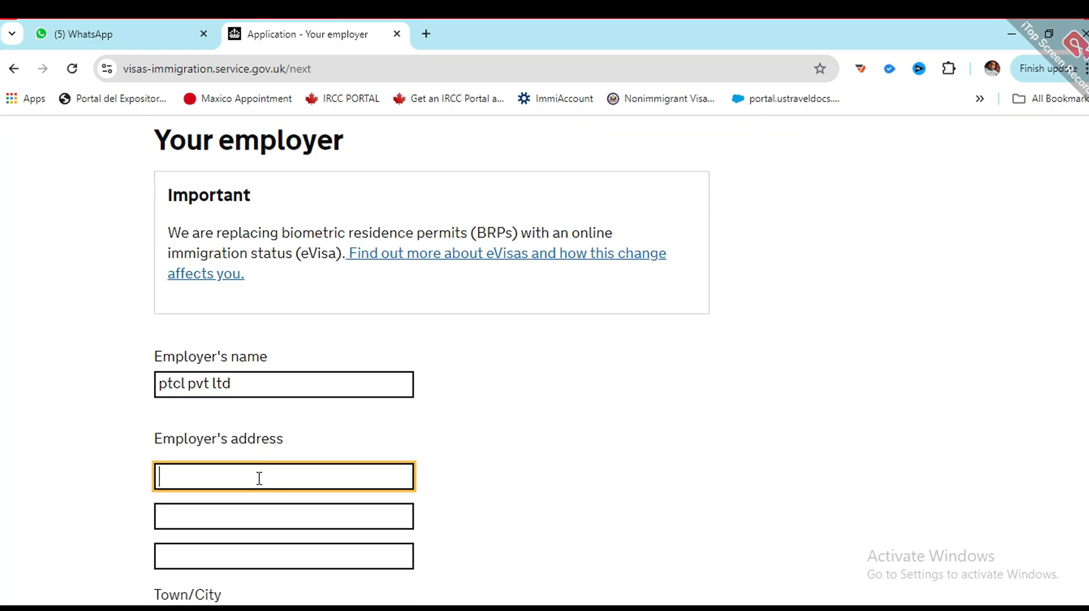
type("bahria enclave")
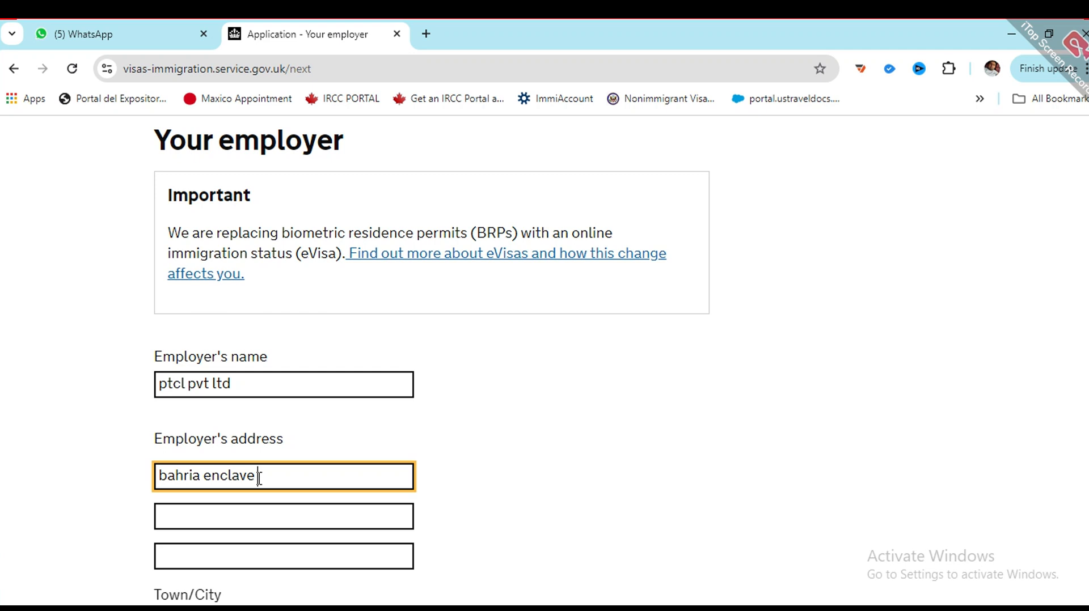
Step: Clear address line 2, then set town lahore, province pujab and the postal code
left_click(260, 510)
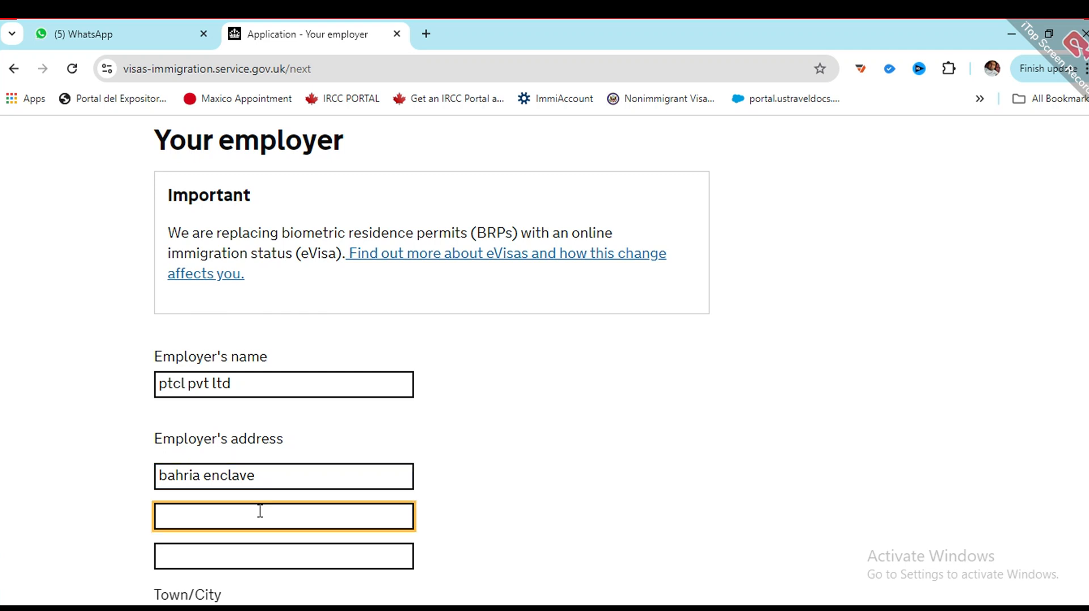
type("lahore")
key("ctrl+a")
key("BackSpace")
scroll(291, 515, "down", 1)
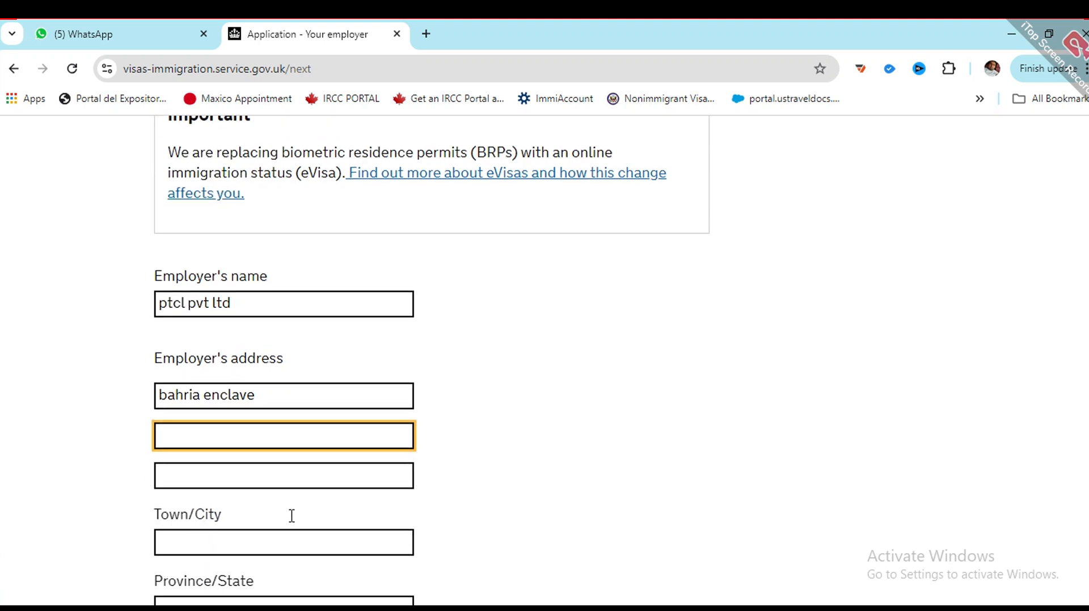
left_click(239, 532)
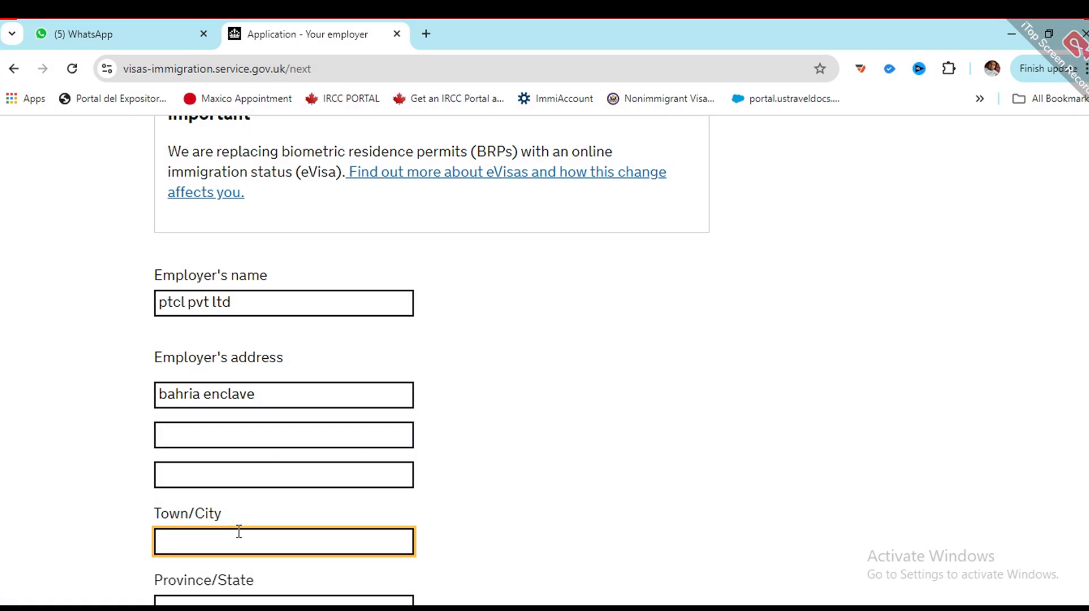
type("lahore")
scroll(263, 513, "down", 2)
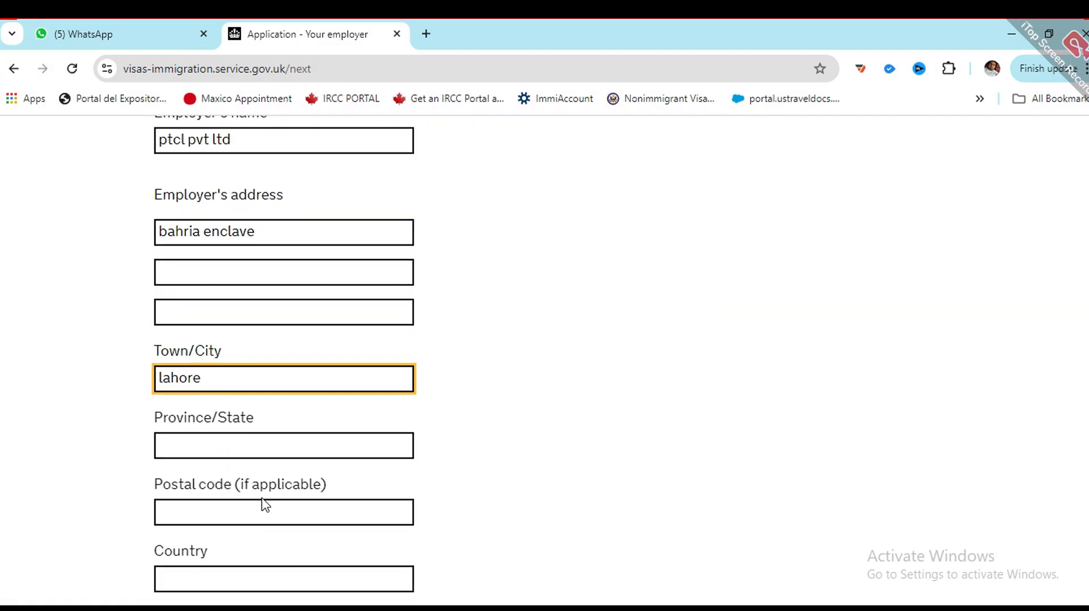
left_click(248, 438)
type("pujab")
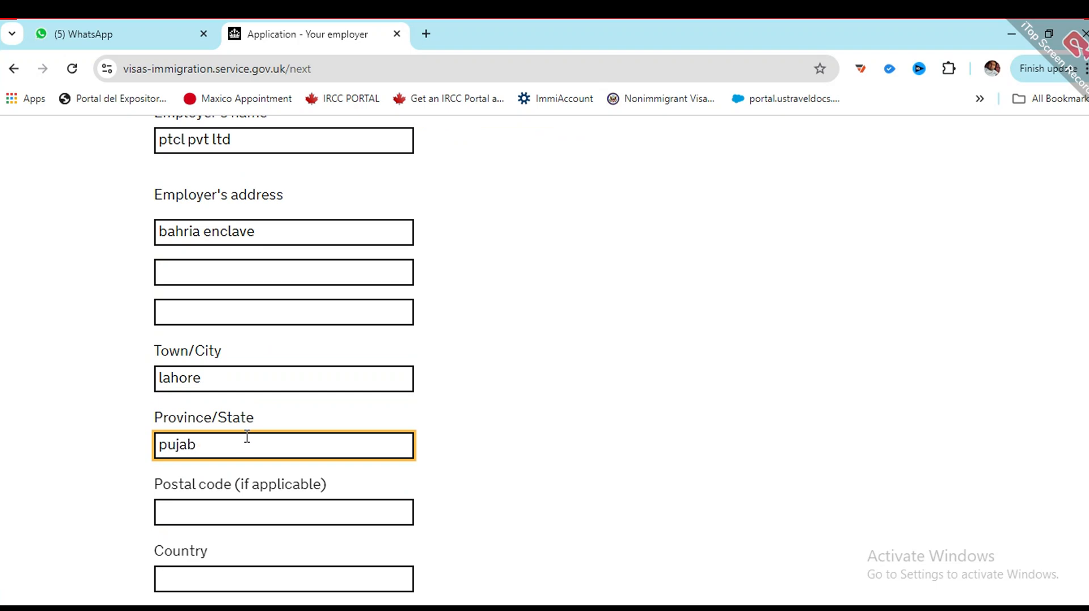
left_click(239, 503)
type("09909")
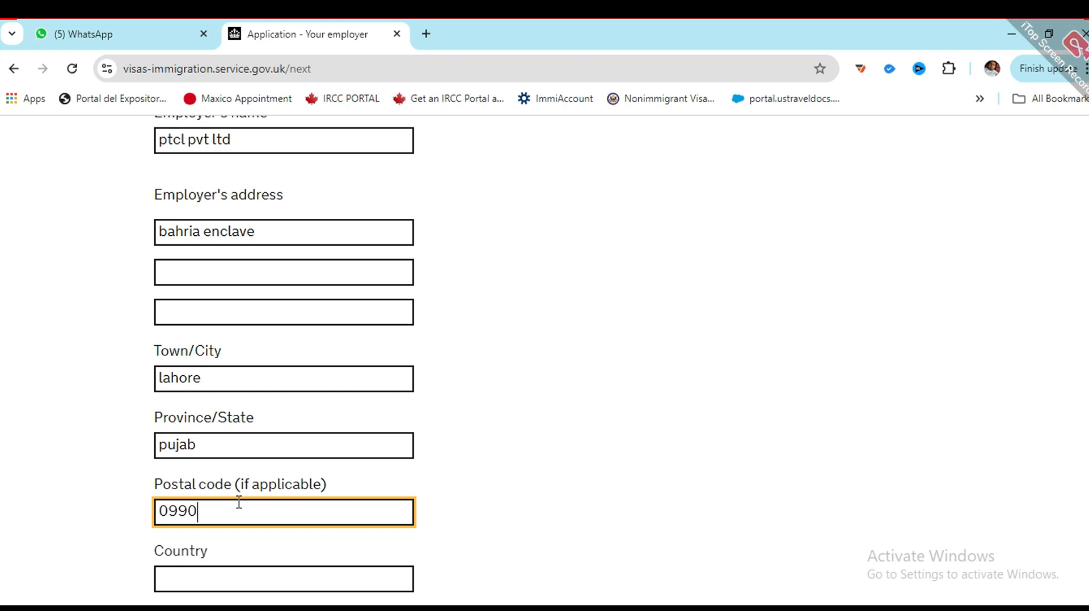
scroll(261, 521, "down", 1)
Step: Set the employer's country to Pakistan and enter the telephone country code and number
left_click(262, 493)
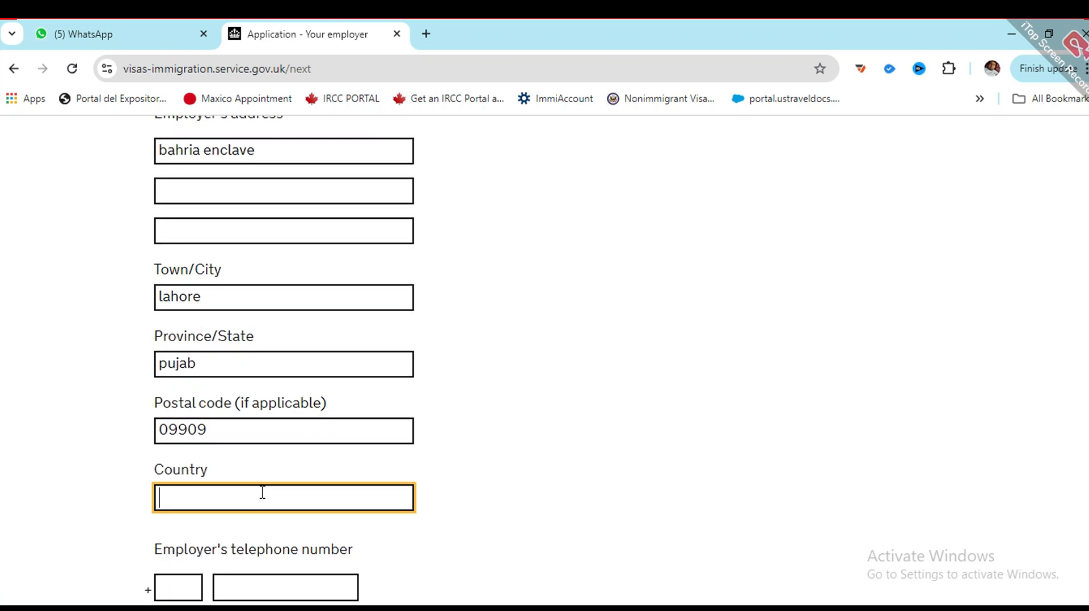
type("pakistan")
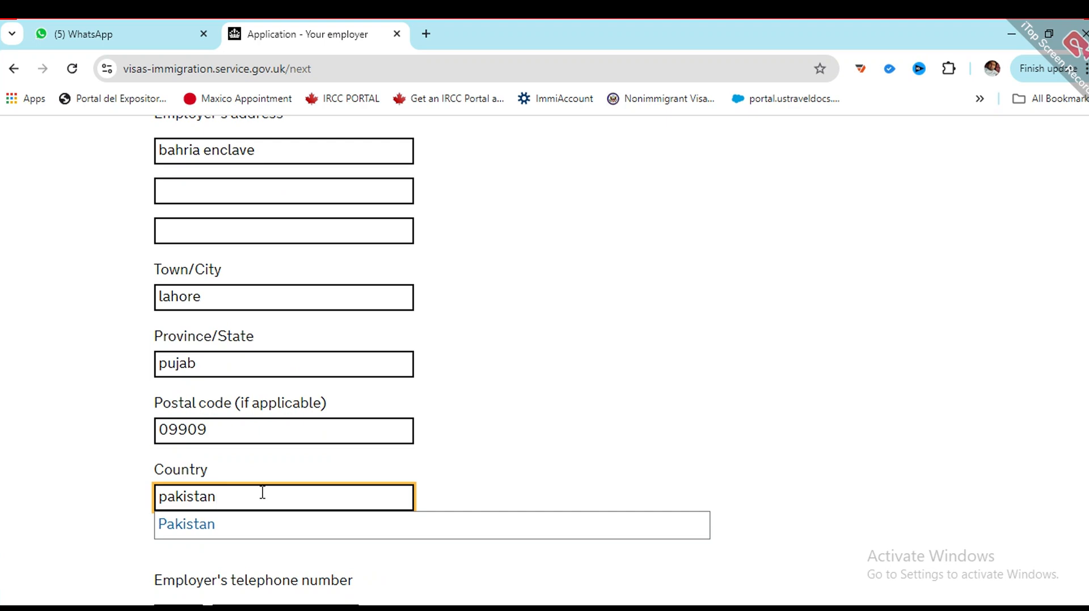
left_click(262, 532)
scroll(151, 294, "down", 3)
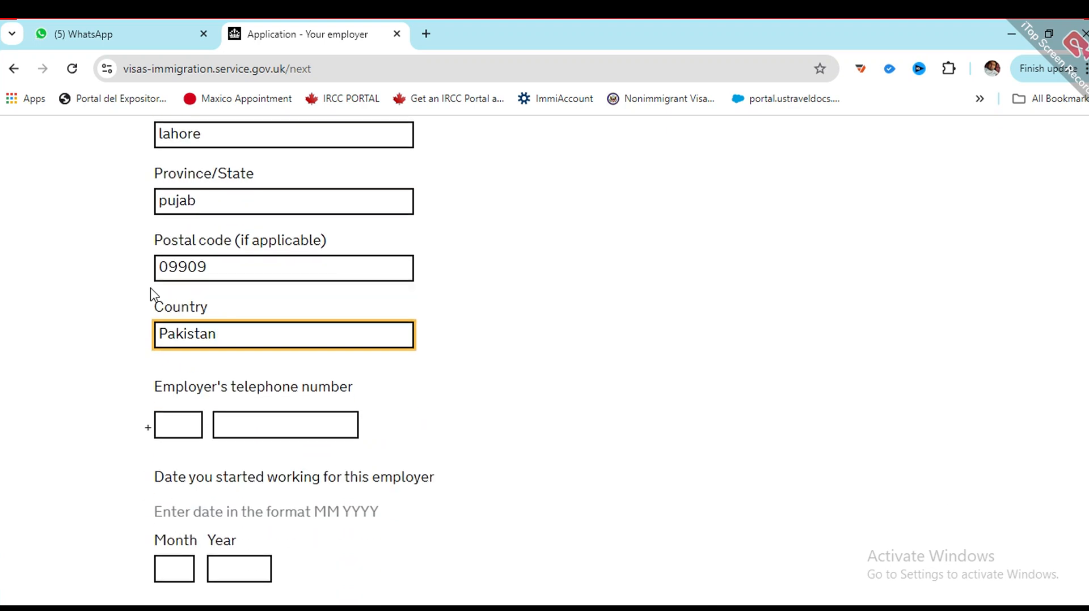
left_click(174, 424)
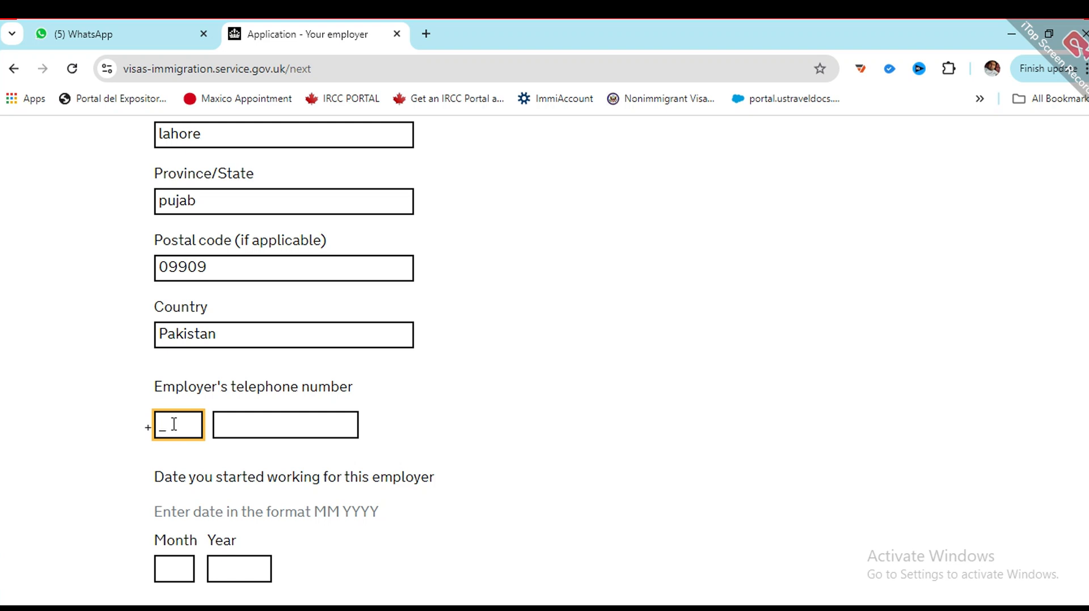
key("Tab")
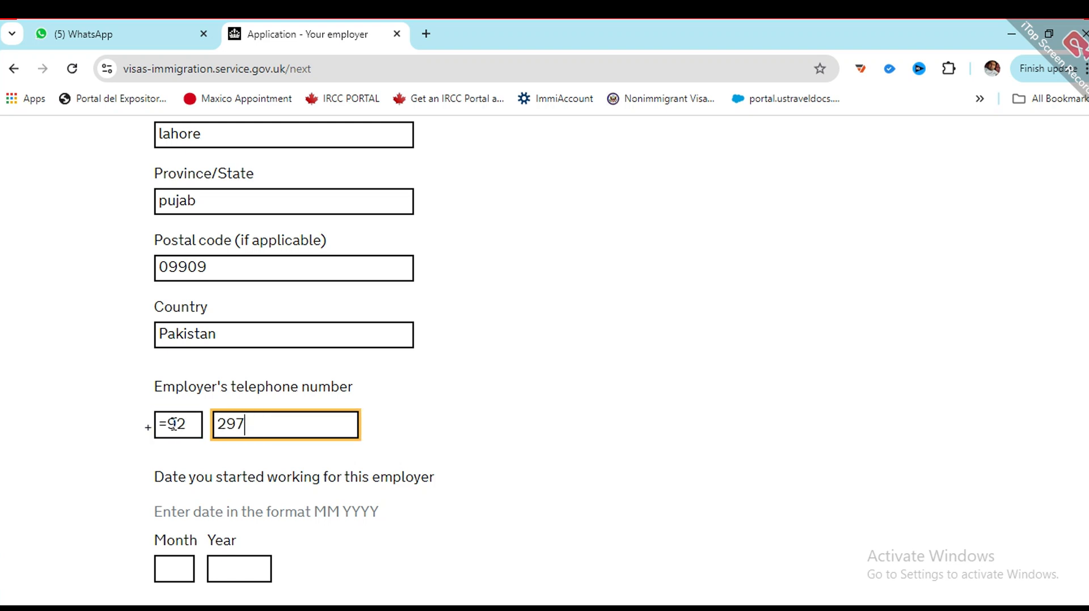
Step: Enter employment start date 01 2015 and save the employer details
scroll(174, 424, "down", 1)
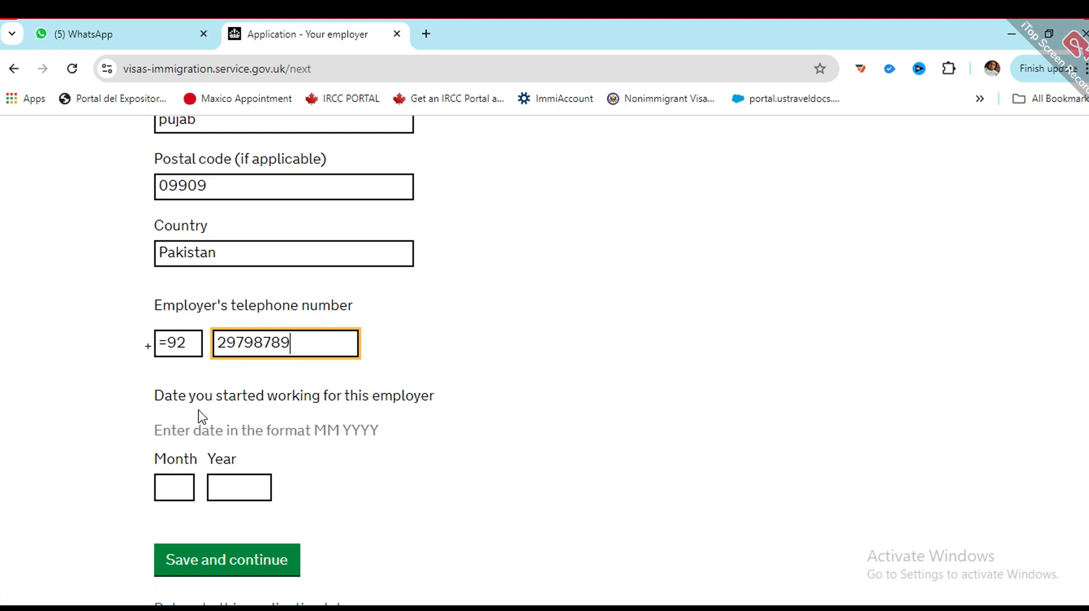
left_click(171, 475)
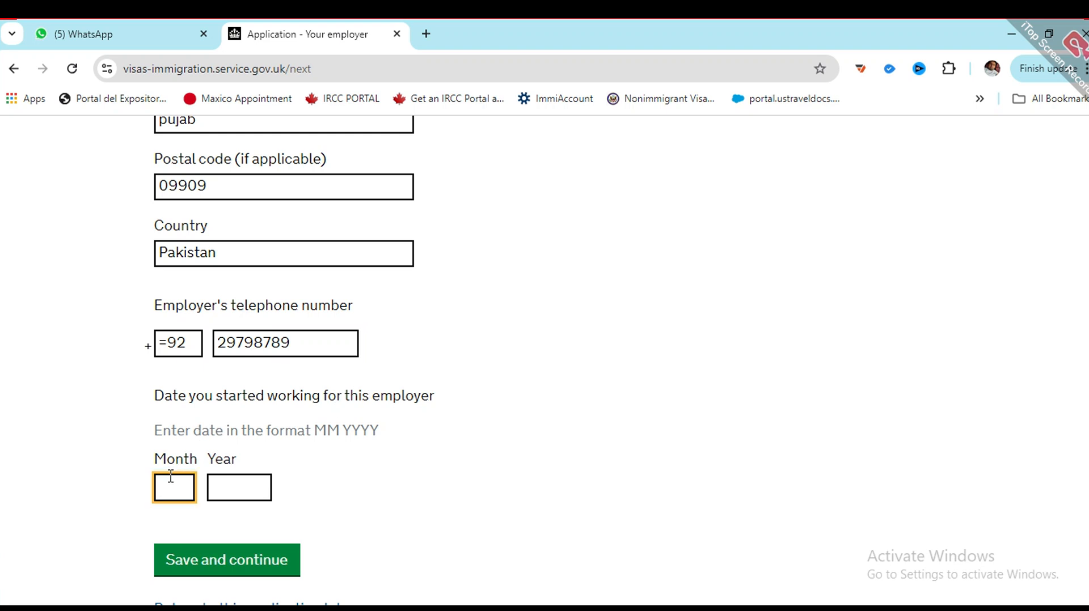
type("01")
key("Tab")
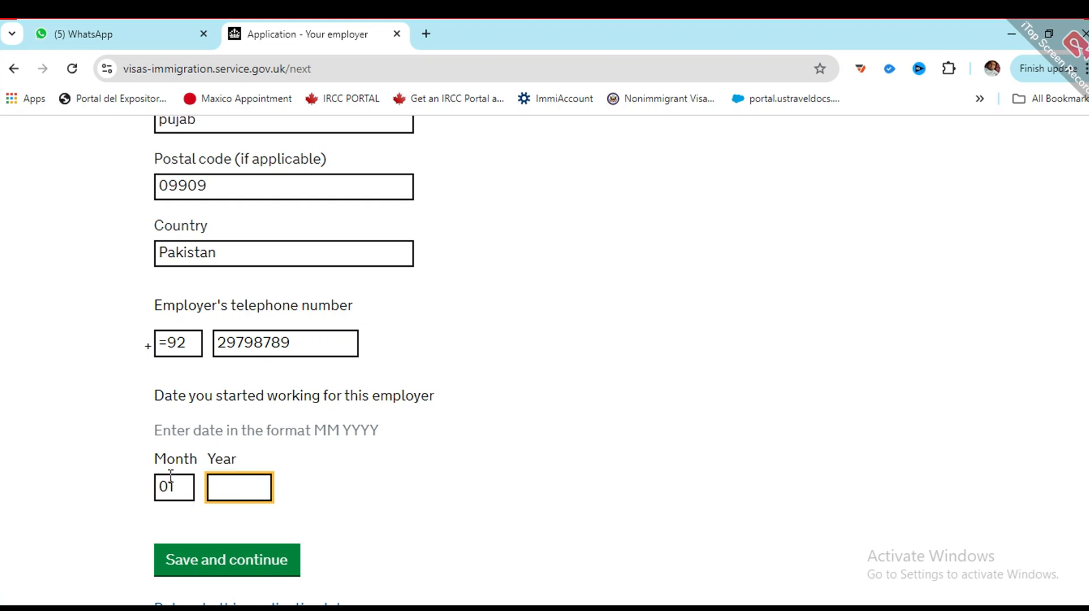
type("2015")
scroll(182, 436, "down", 3)
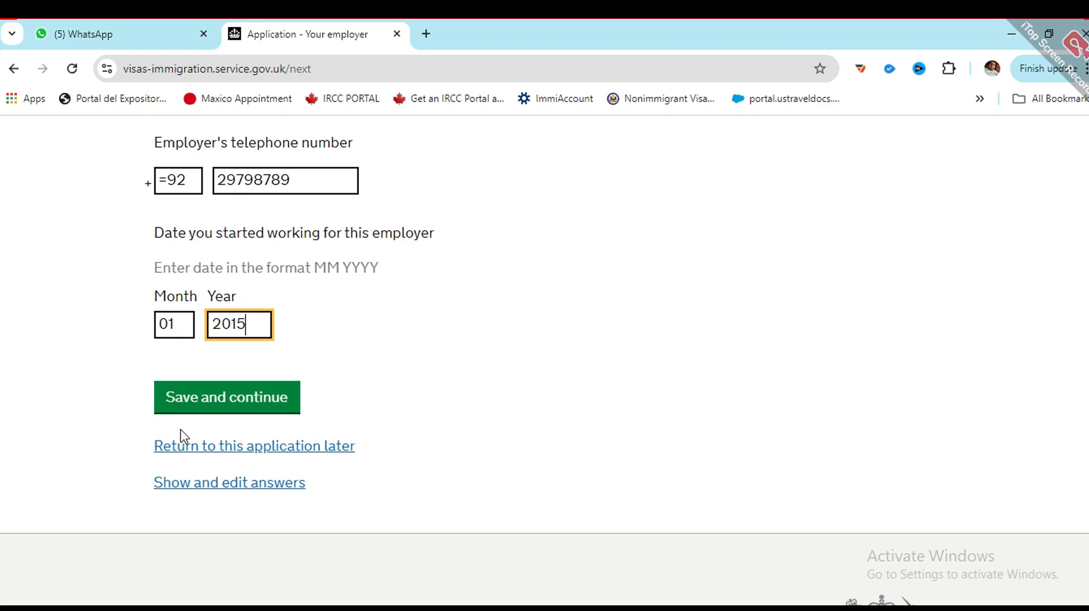
left_click(189, 406)
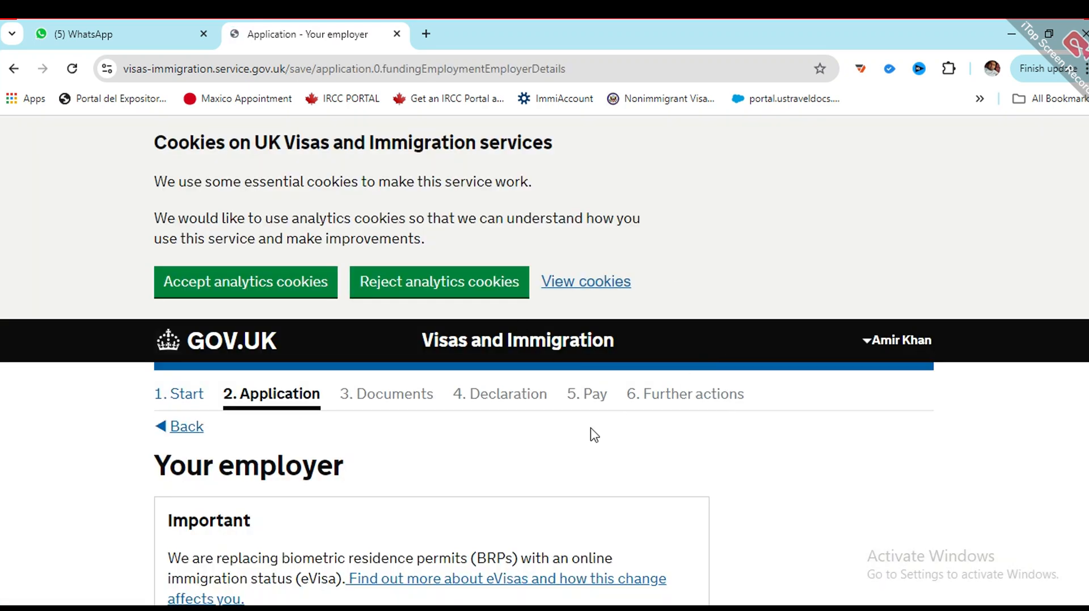
Step: Correct the telephone country code from =92 to +92
scroll(377, 366, "down", 3)
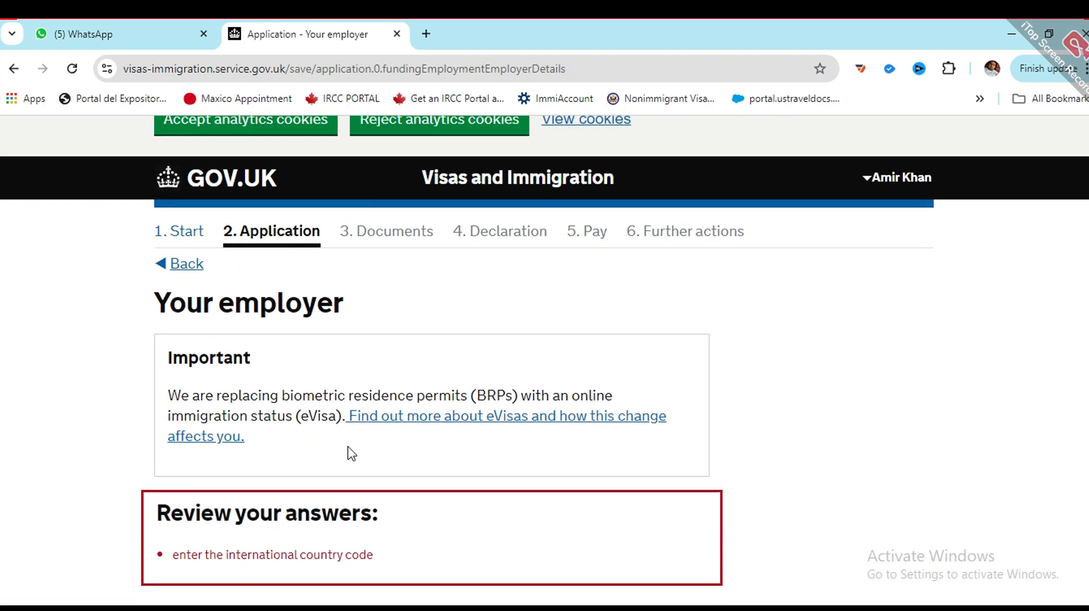
scroll(352, 454, "down", 12)
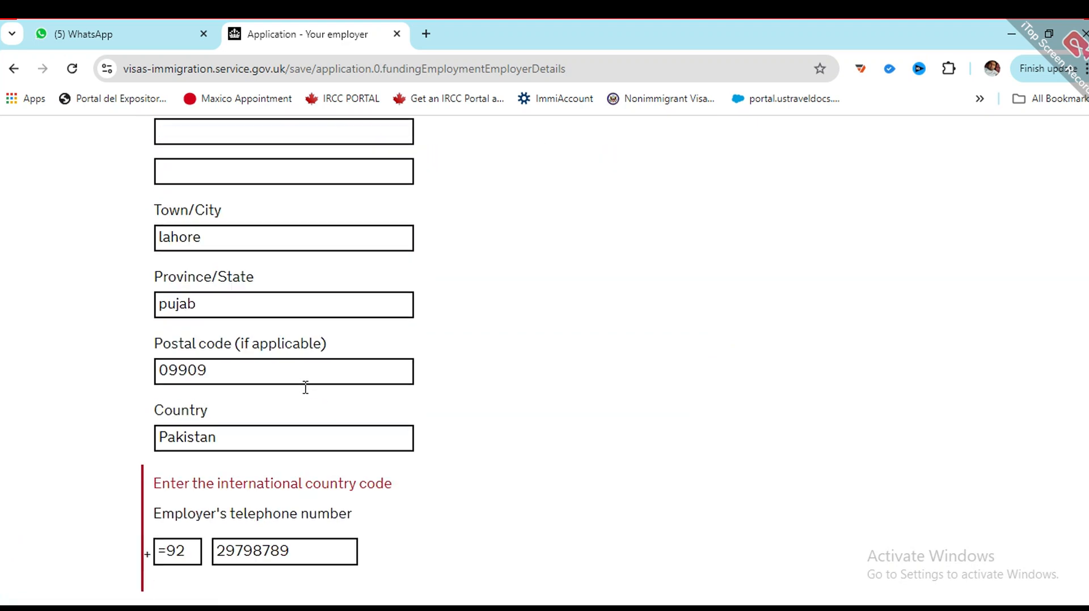
scroll(305, 388, "down", 1)
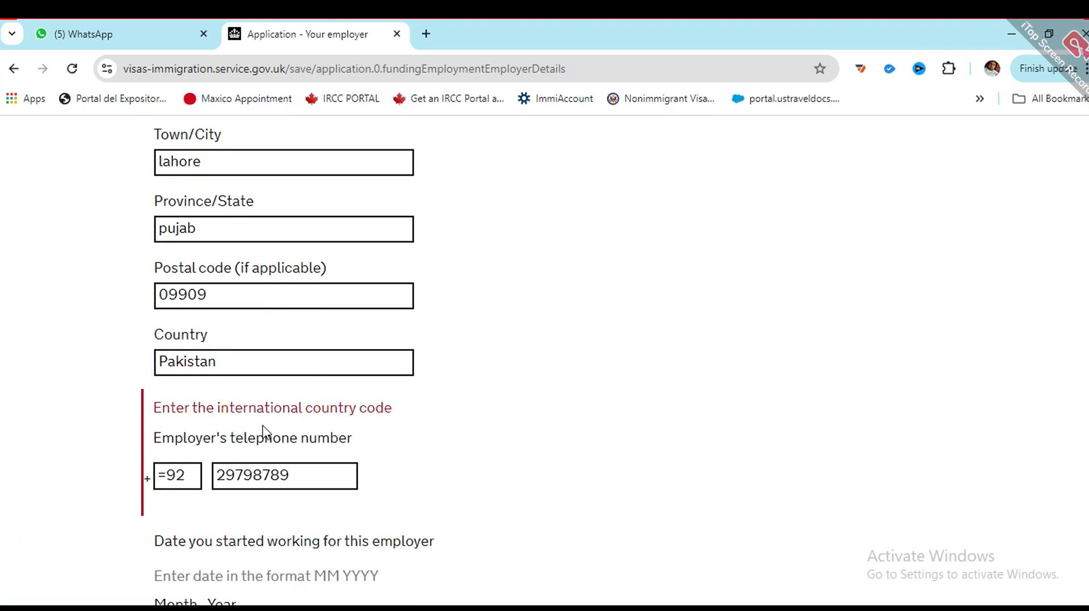
left_click(170, 476)
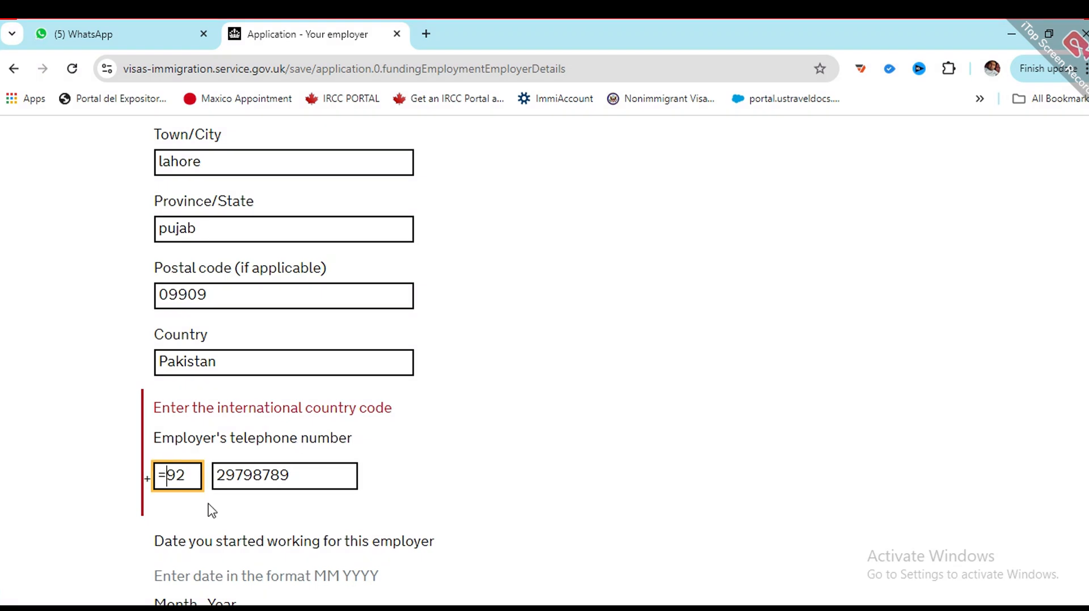
key("BackSpace")
type("+")
Step: Amend the employer's phone number and resubmit the employer page
left_click(215, 465)
type("333")
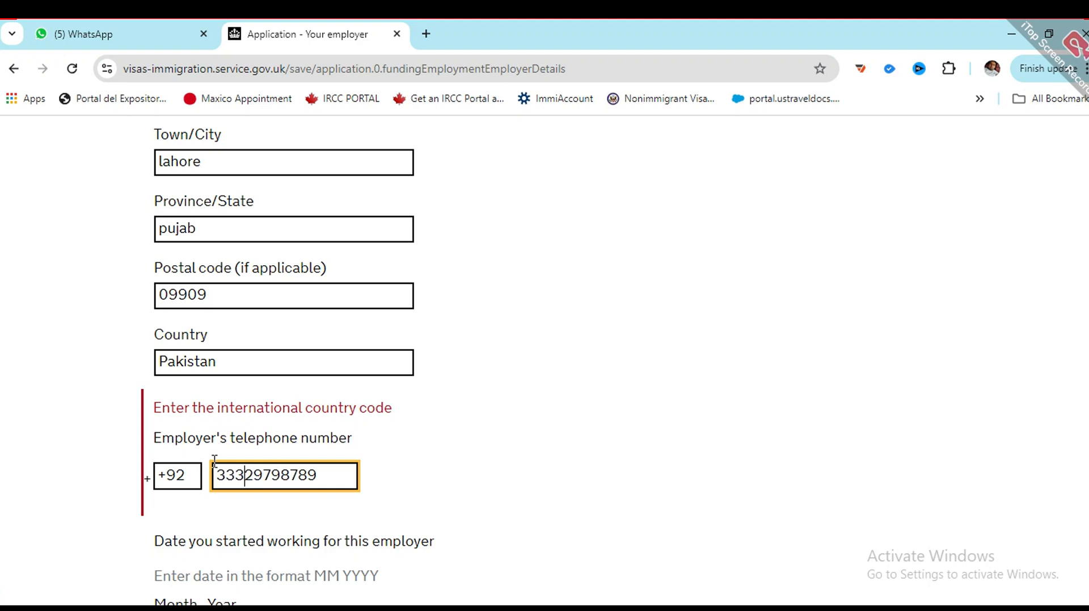
scroll(215, 461, "down", 4)
left_click(314, 225)
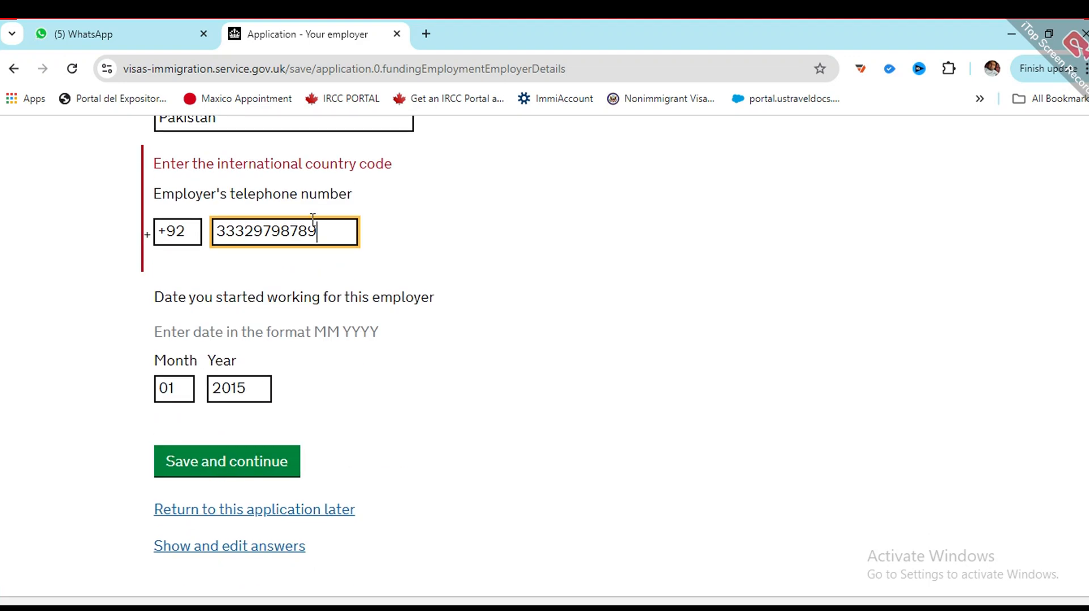
key("BackSpace")
key("BackSpace")
scroll(340, 272, "down", 3)
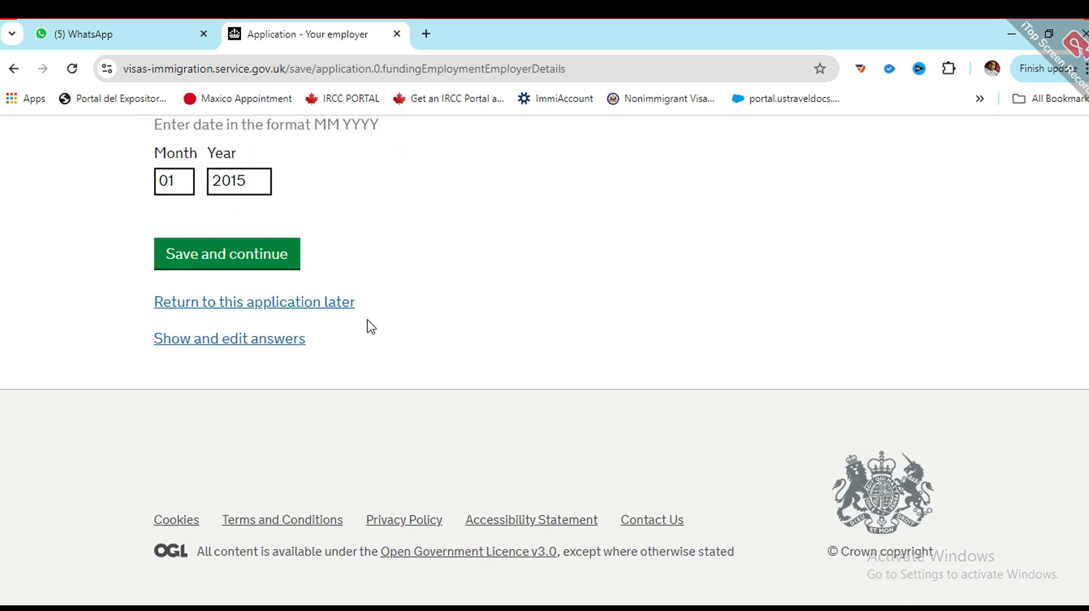
left_click(253, 264)
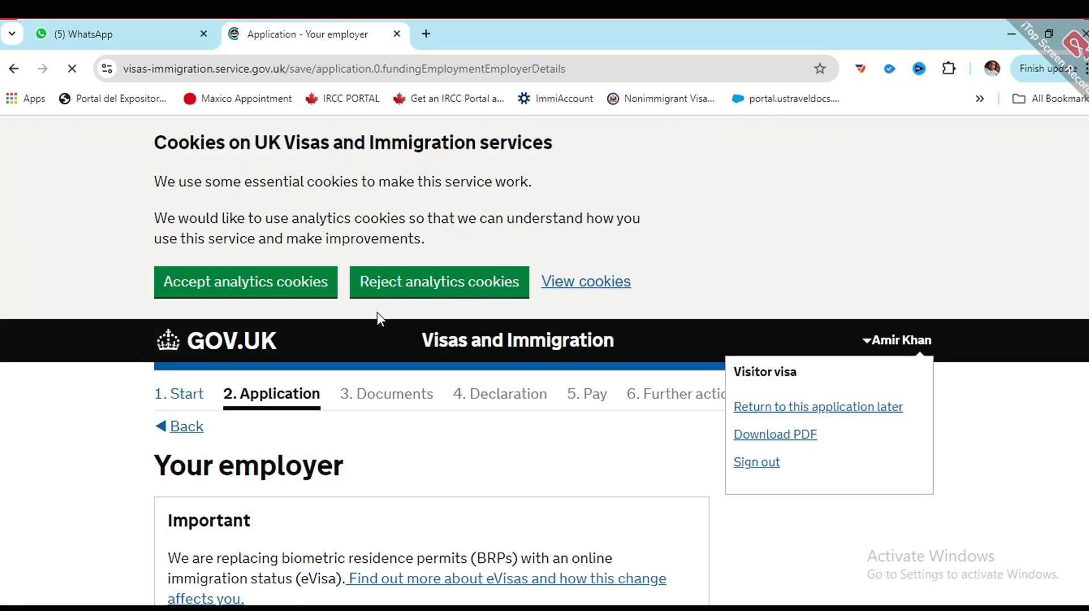
Step: Enter job title 'sale manager' and monthly after-tax earnings of PKR 50000
scroll(260, 298, "down", 10)
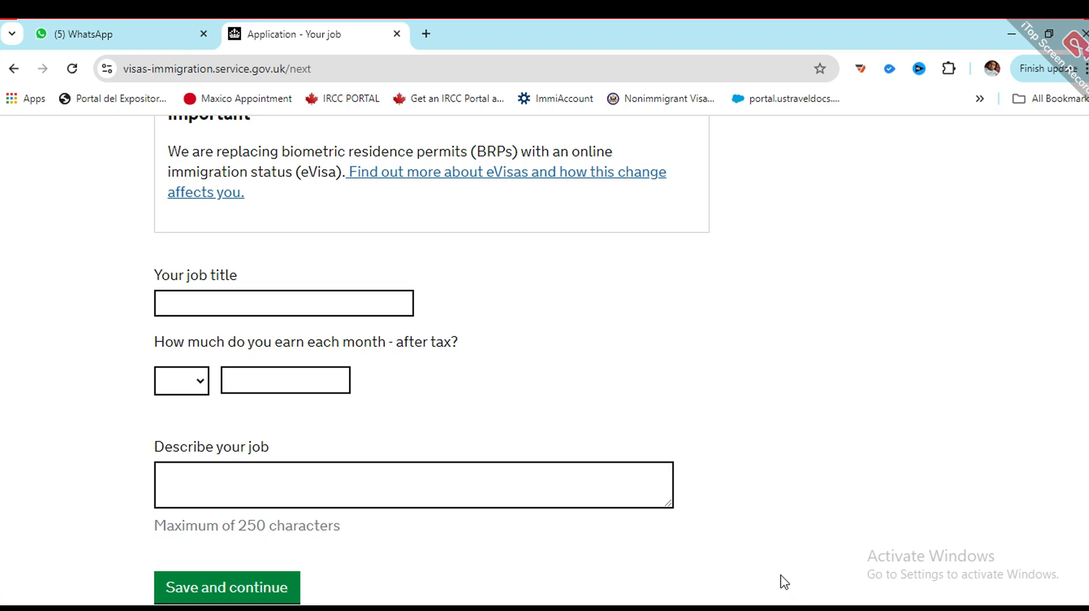
scroll(391, 371, "up", 3)
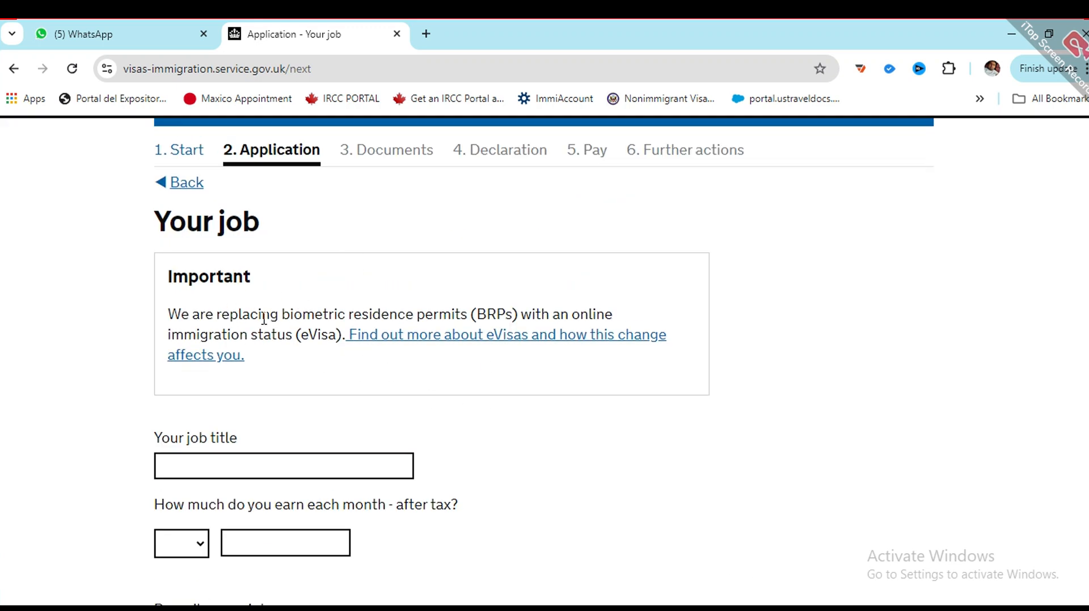
scroll(346, 434, "down", 2)
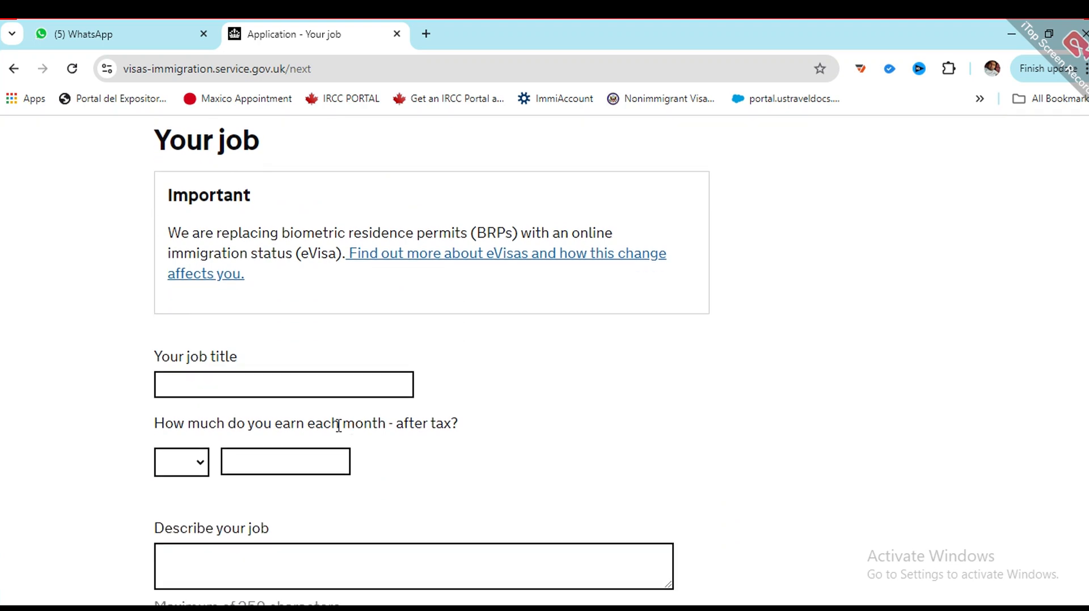
left_click(299, 378)
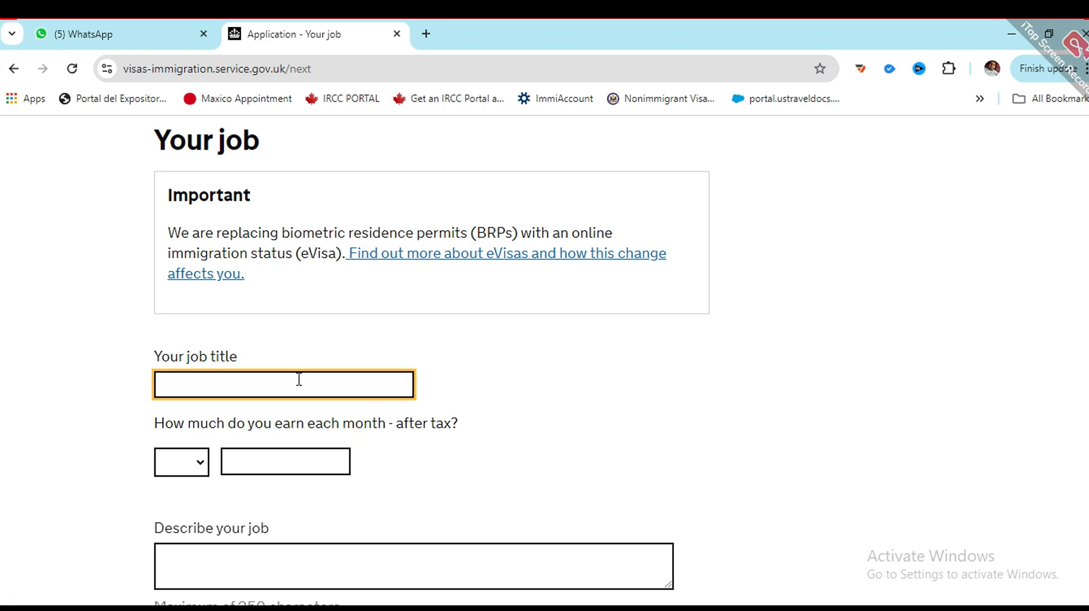
type("sale manager")
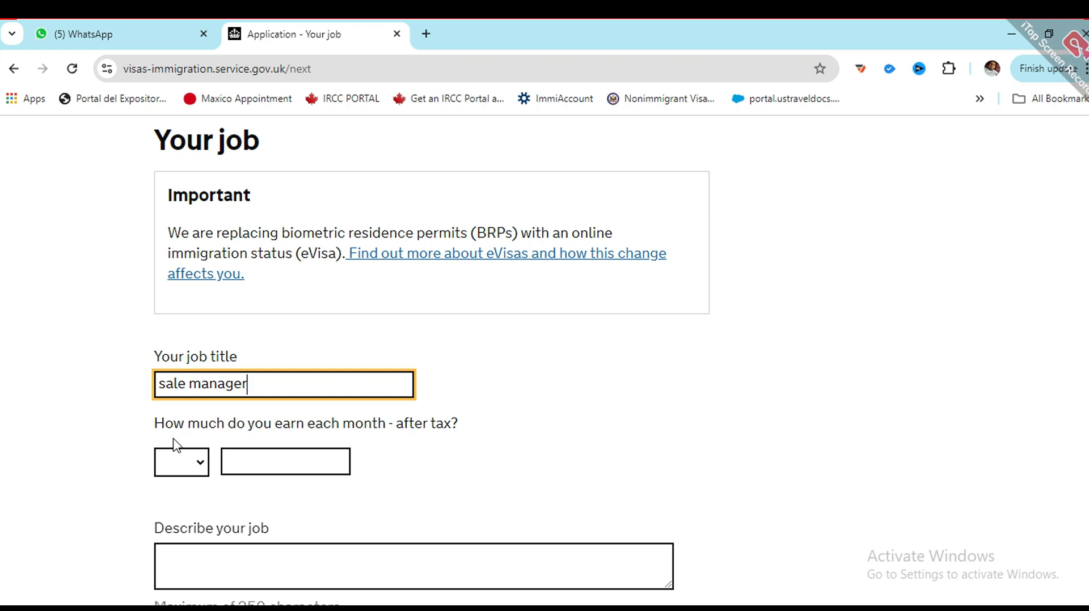
left_click(188, 474)
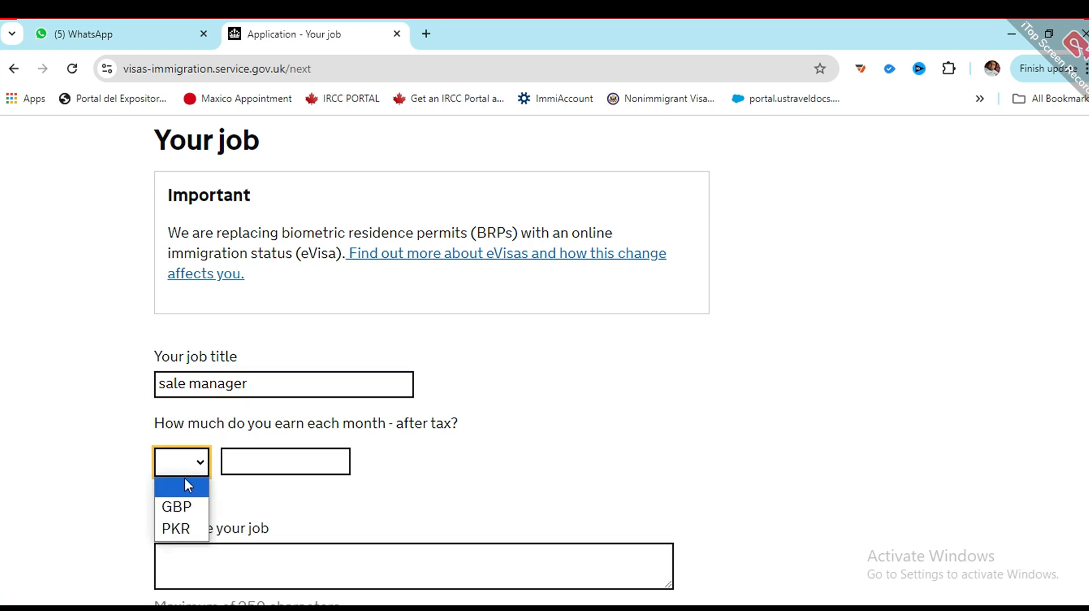
left_click(185, 521)
left_click(234, 450)
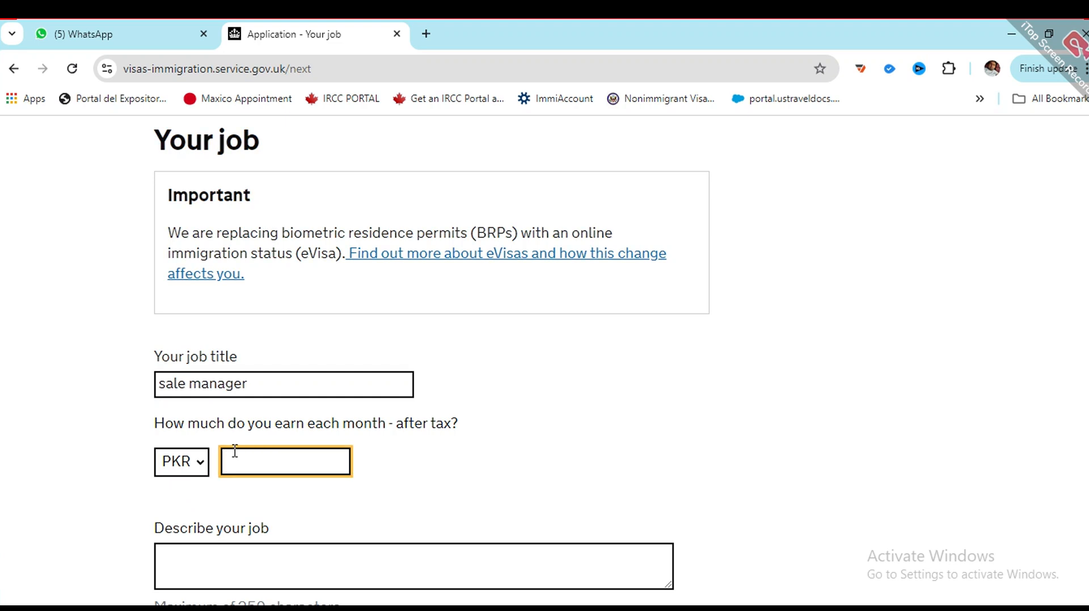
type("50000")
Step: Fill in the job description 'abs jobb kajkghkasdasd' and submit the job details
scroll(261, 499, "down", 1)
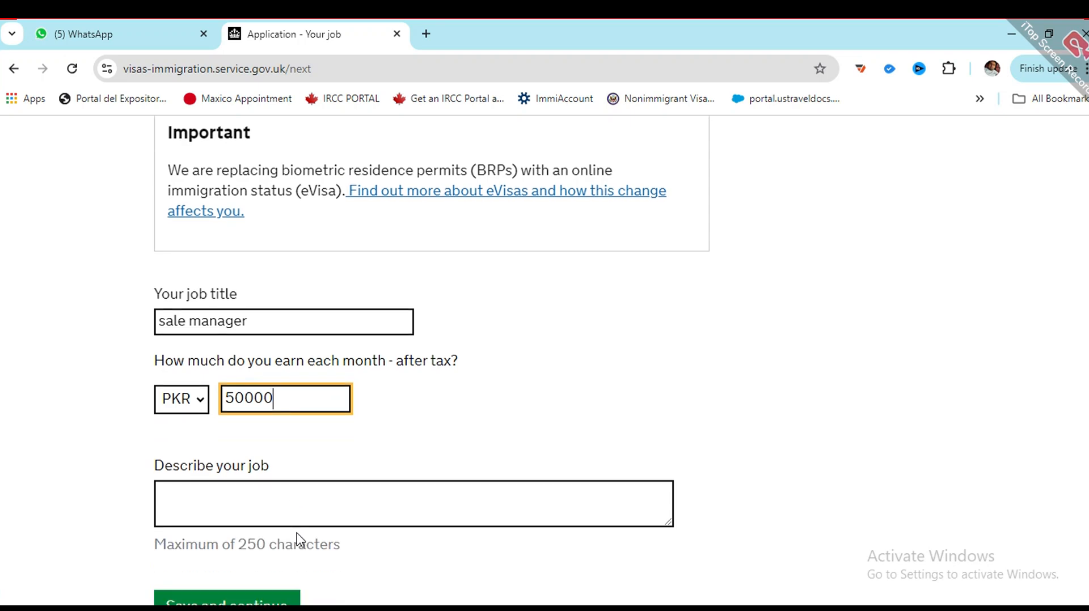
left_click(265, 483)
type("abs ")
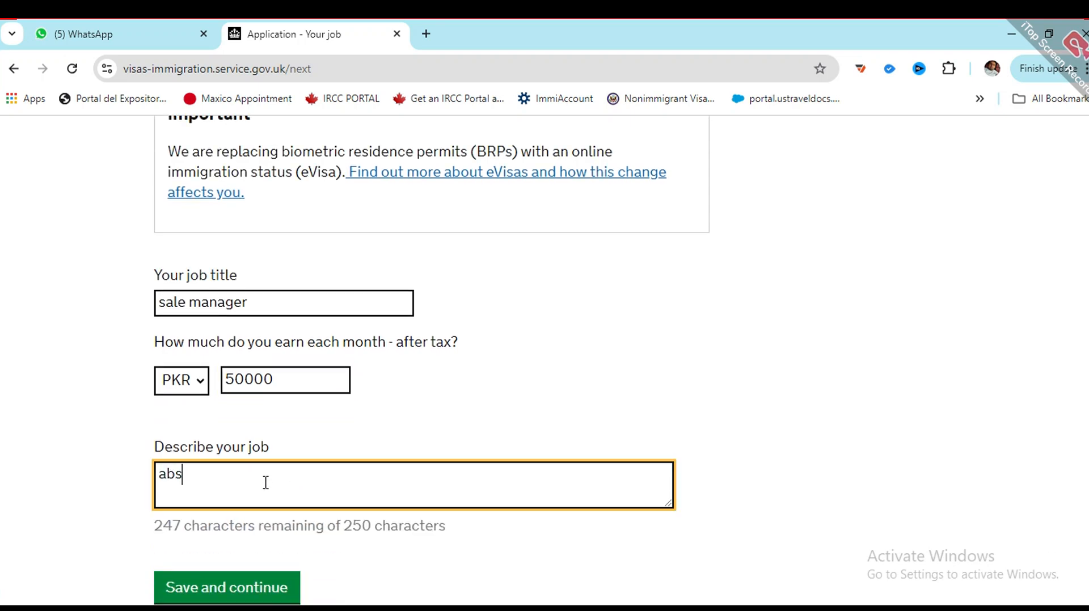
type("jobb ")
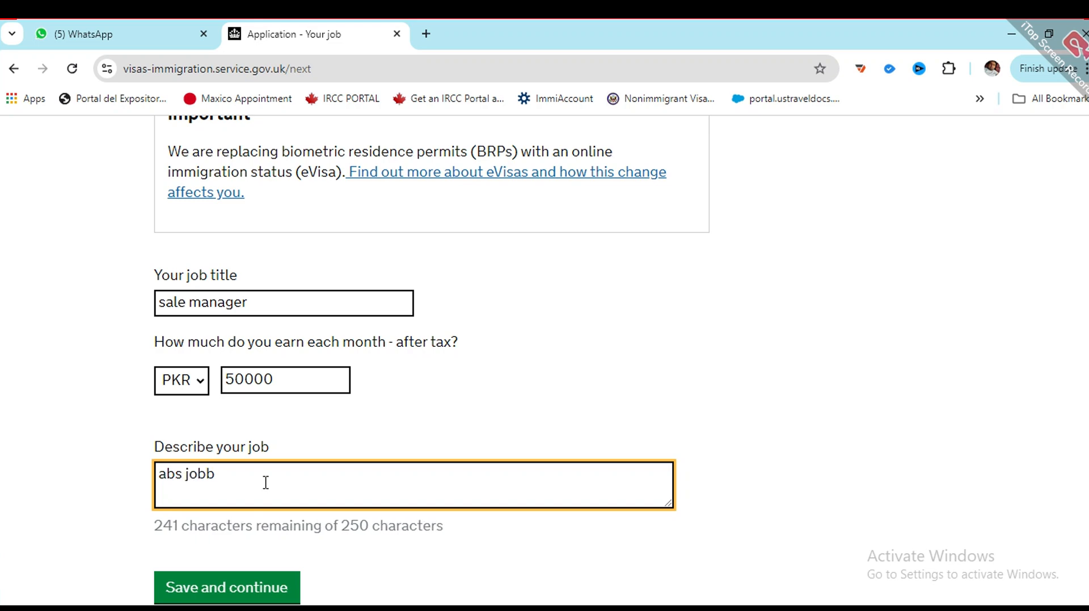
type("kajkghkasdasd")
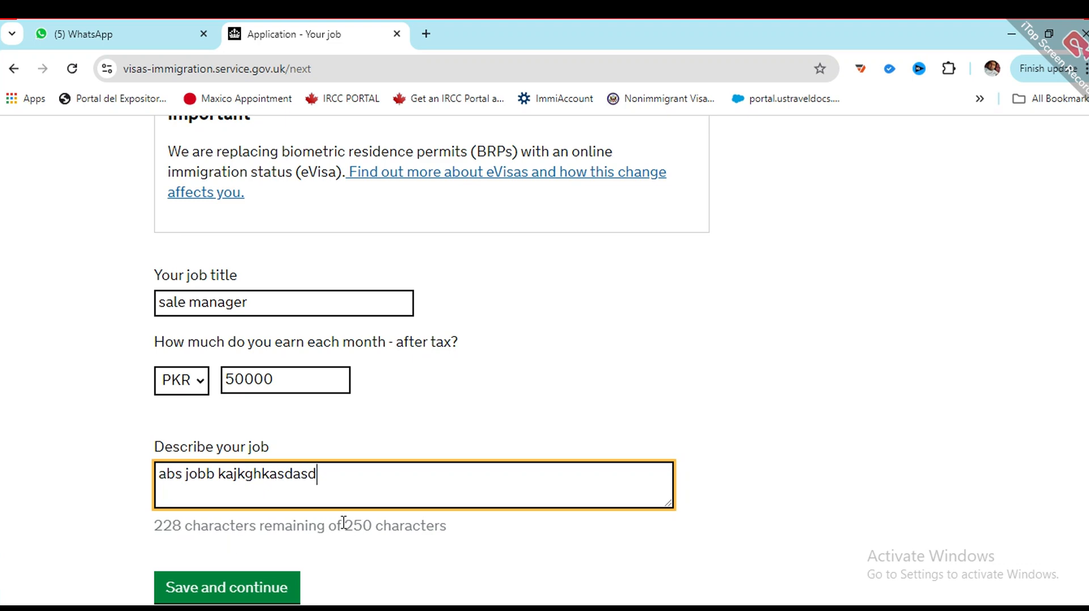
left_click_drag(344, 525, 365, 518)
scroll(401, 451, "down", 3)
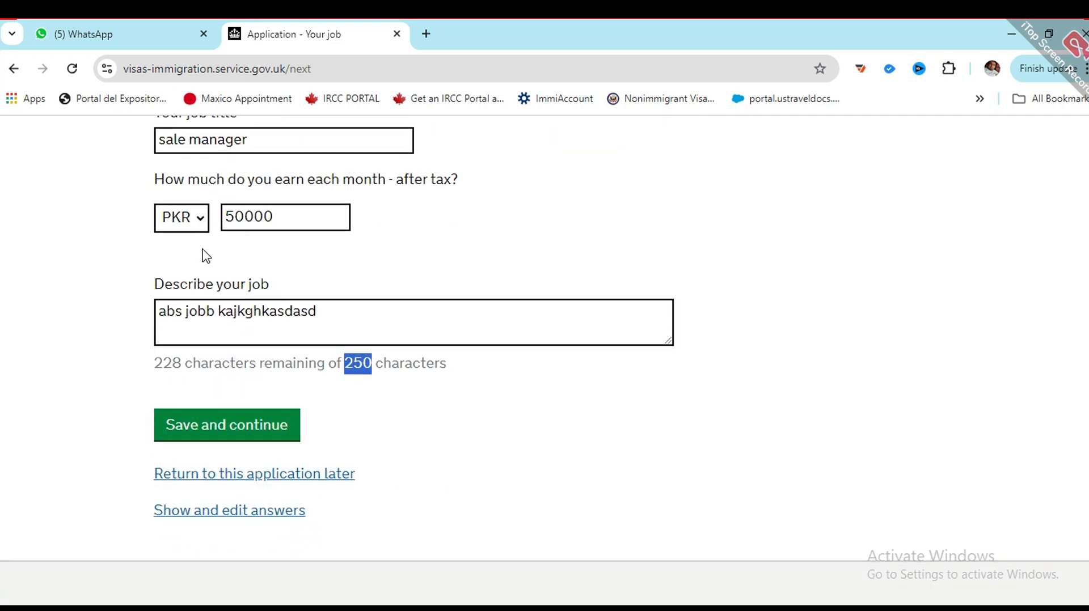
left_click(226, 435)
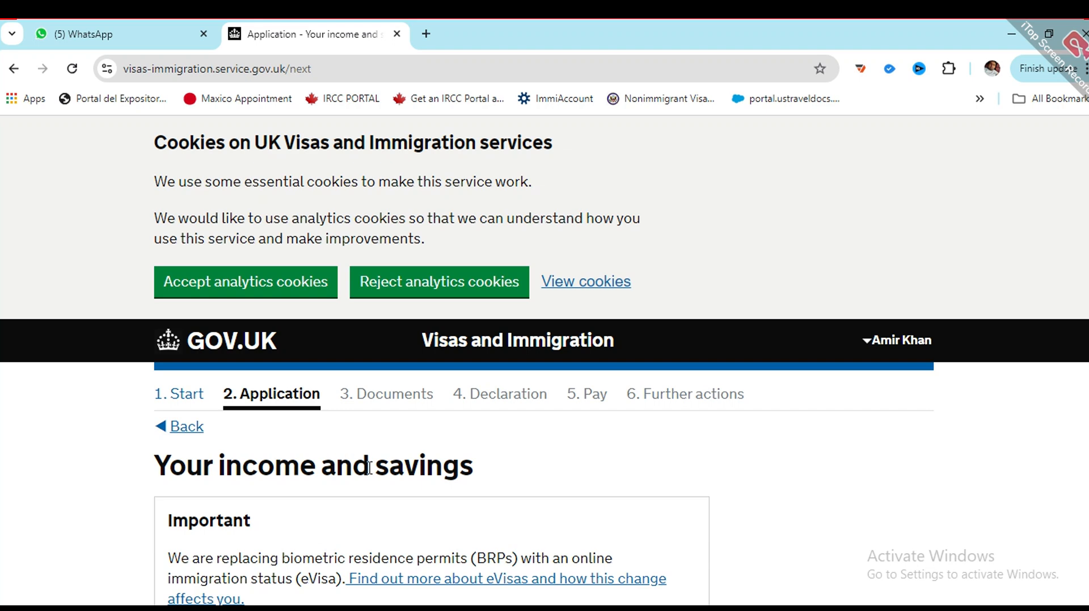
scroll(368, 477, "down", 6)
scroll(364, 472, "up", 4)
scroll(360, 471, "up", 1)
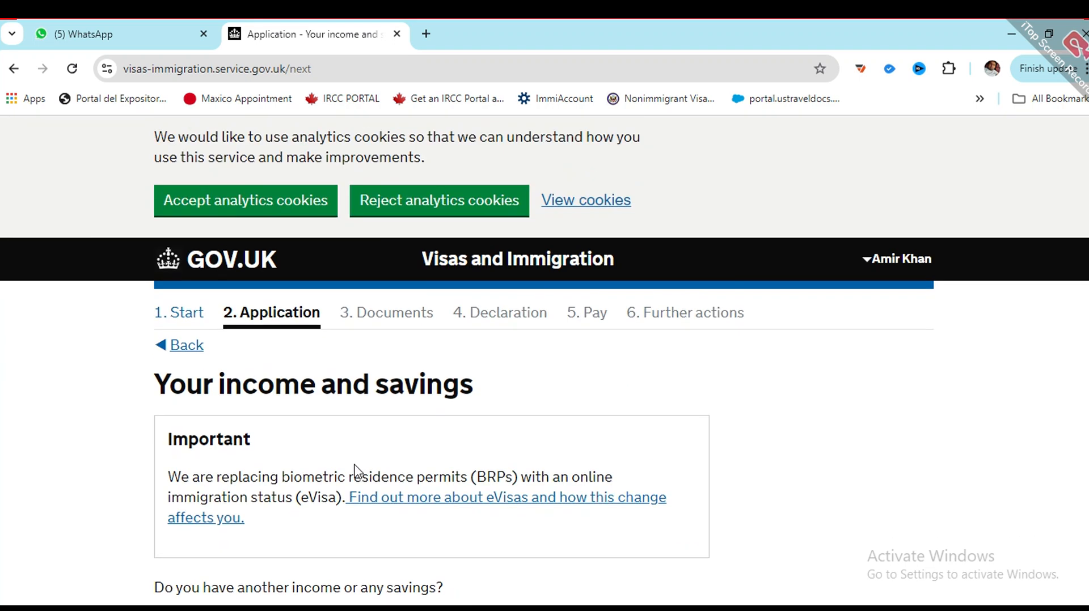
scroll(282, 469, "down", 3)
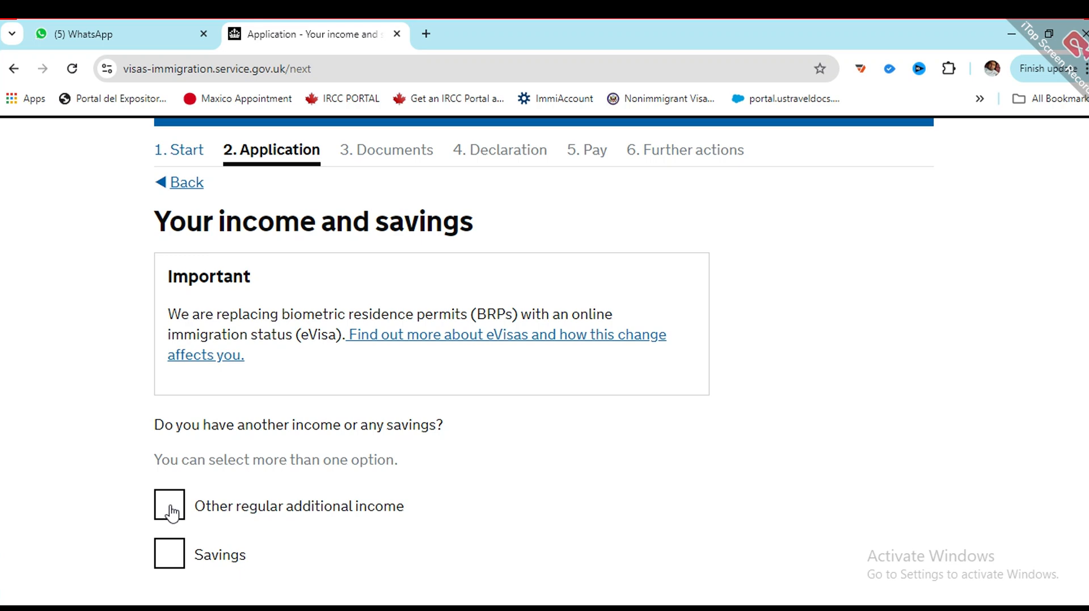
left_click(173, 514)
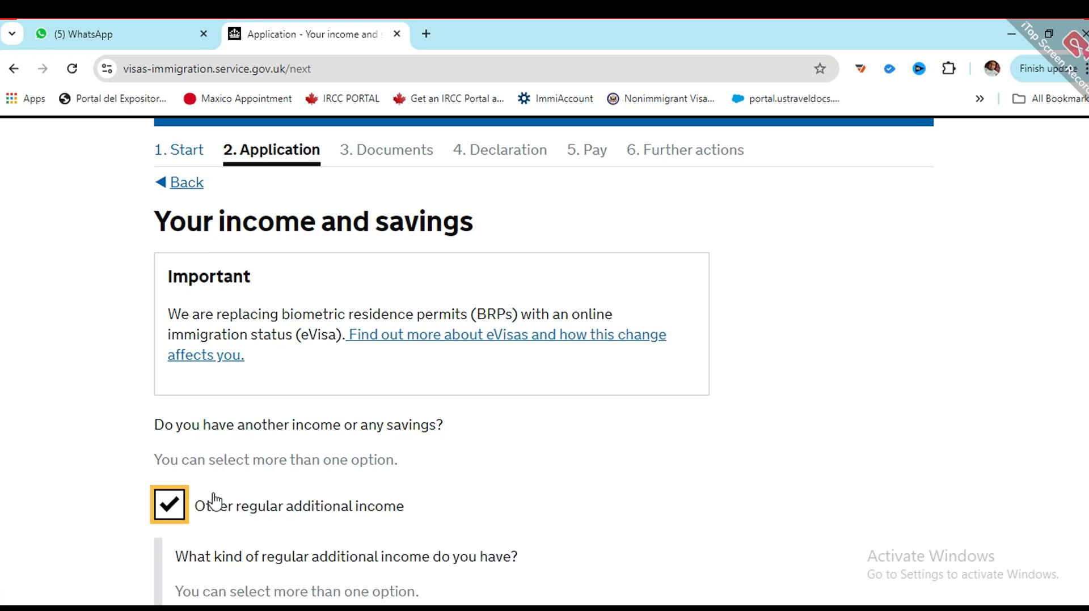
scroll(236, 447, "down", 3)
scroll(213, 448, "down", 2)
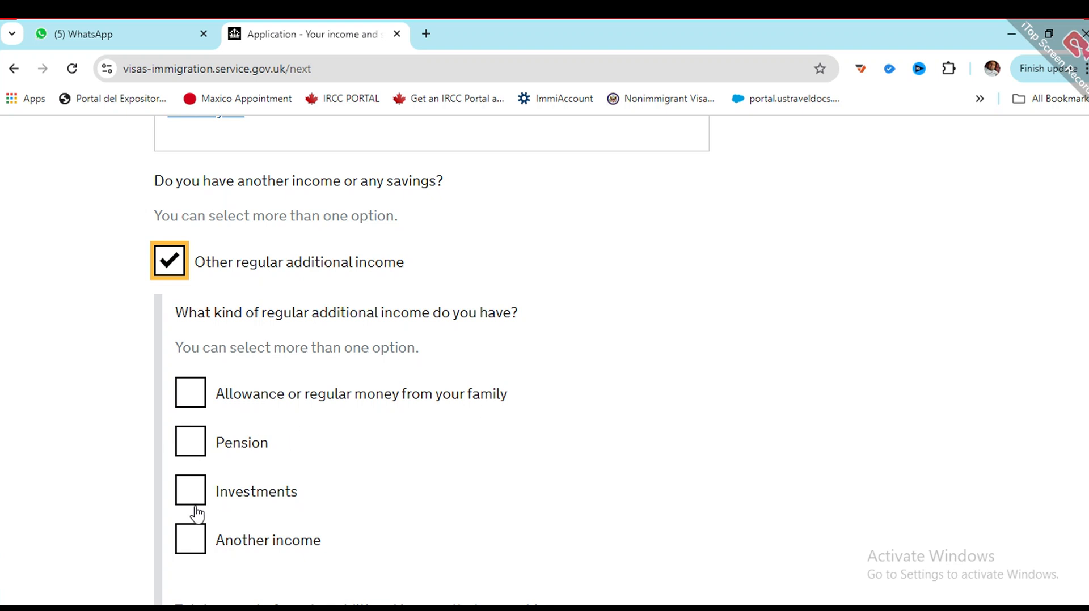
left_click(168, 260)
left_click(170, 257)
scroll(188, 445, "down", 3)
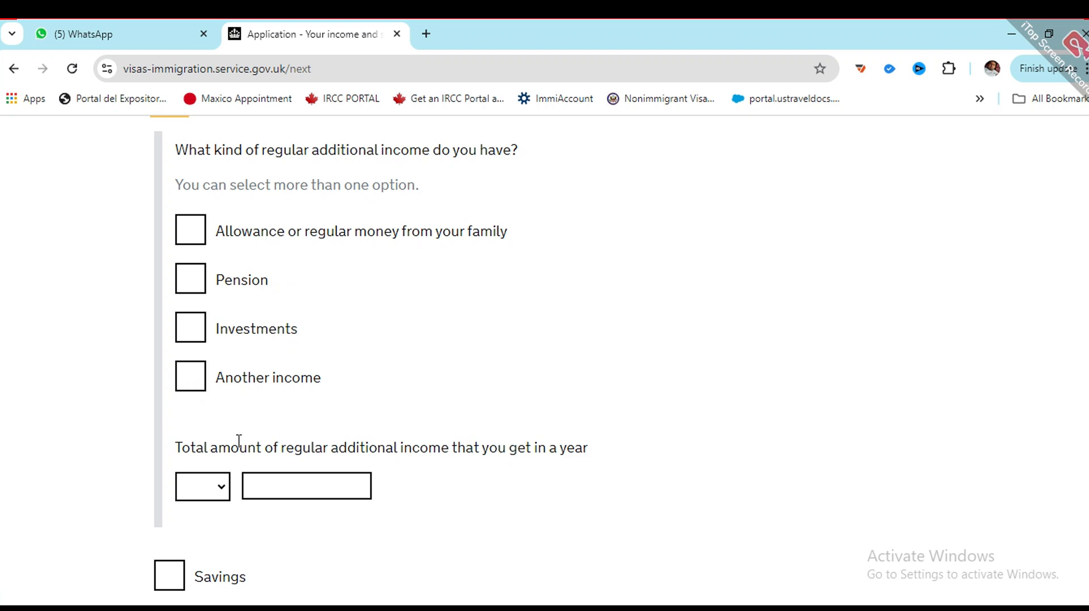
scroll(239, 445, "up", 1)
left_click(175, 184)
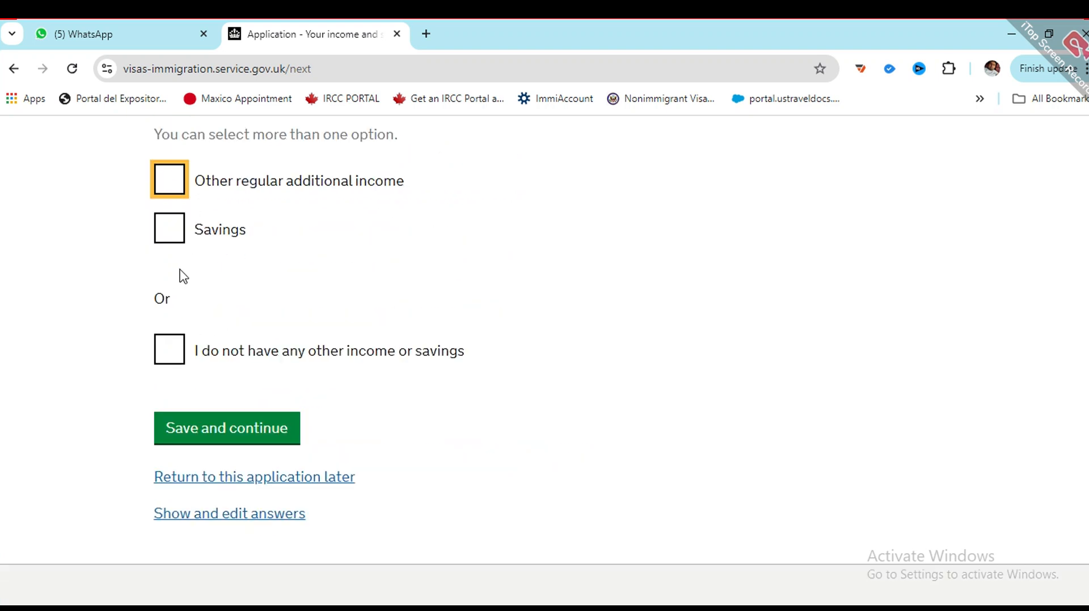
Step: Tick Savings and enter an amount of GBP 300
left_click(165, 238)
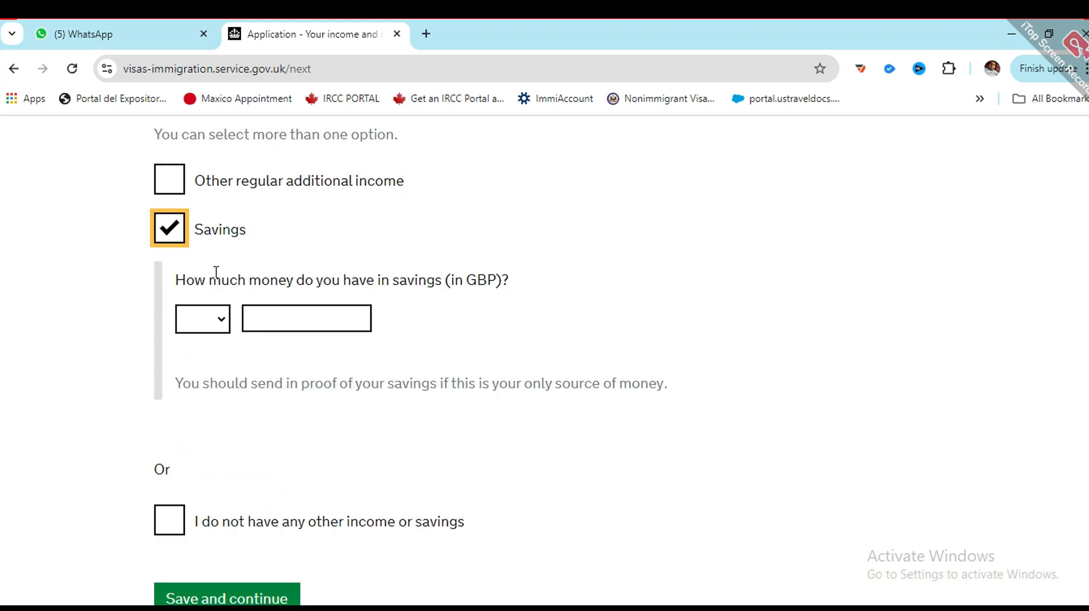
left_click(220, 321)
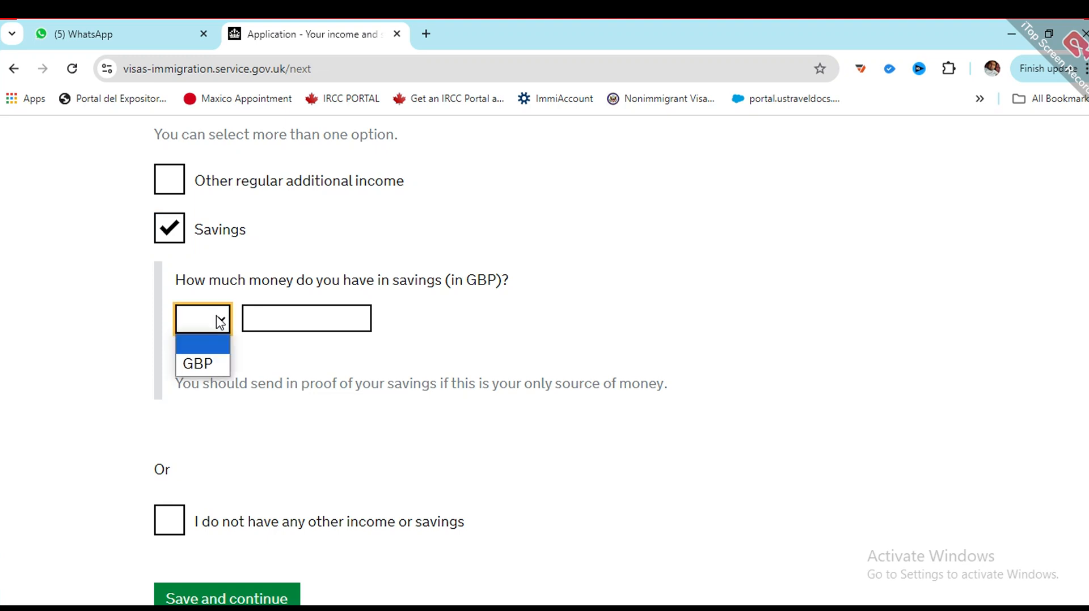
left_click(218, 355)
left_click(259, 308)
type("5")
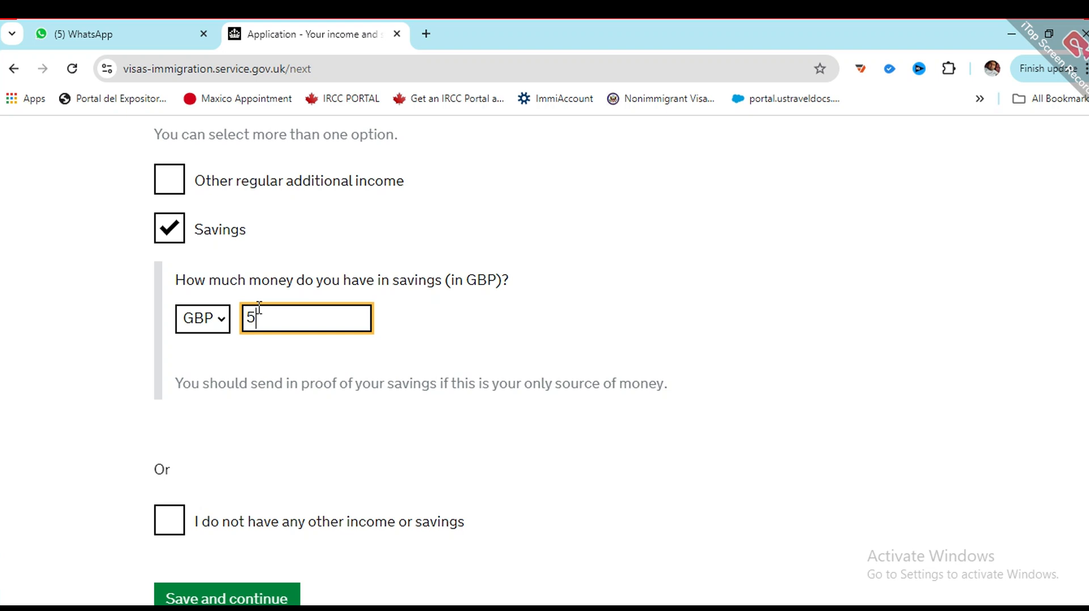
key("BackSpace")
type("300")
left_click(699, 291)
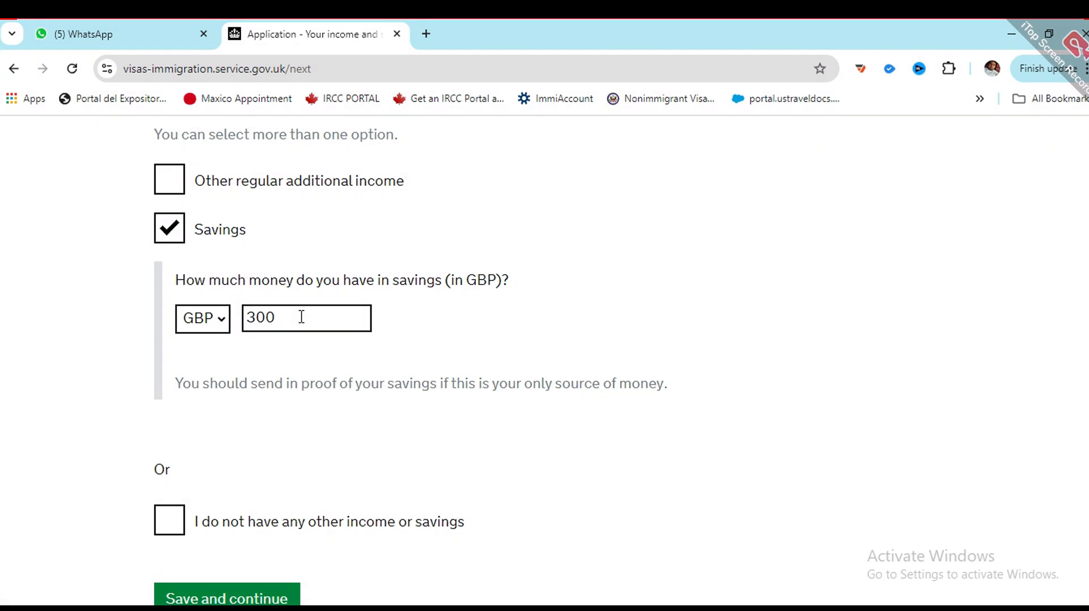
Step: Switch to 'I do not have any other income or savings' and save
scroll(301, 317, "down", 3)
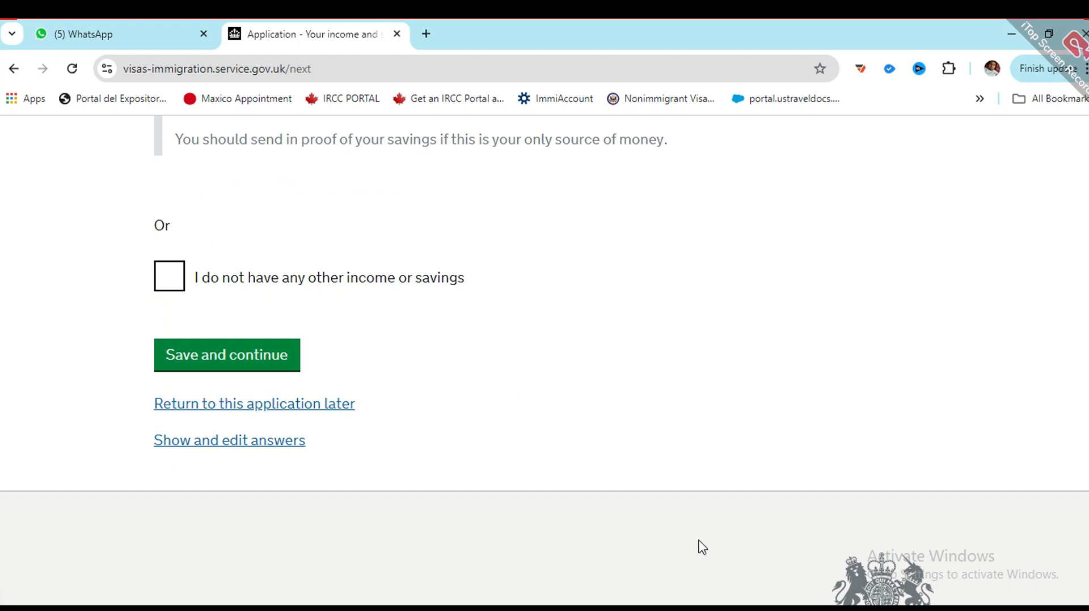
scroll(259, 285, "up", 1)
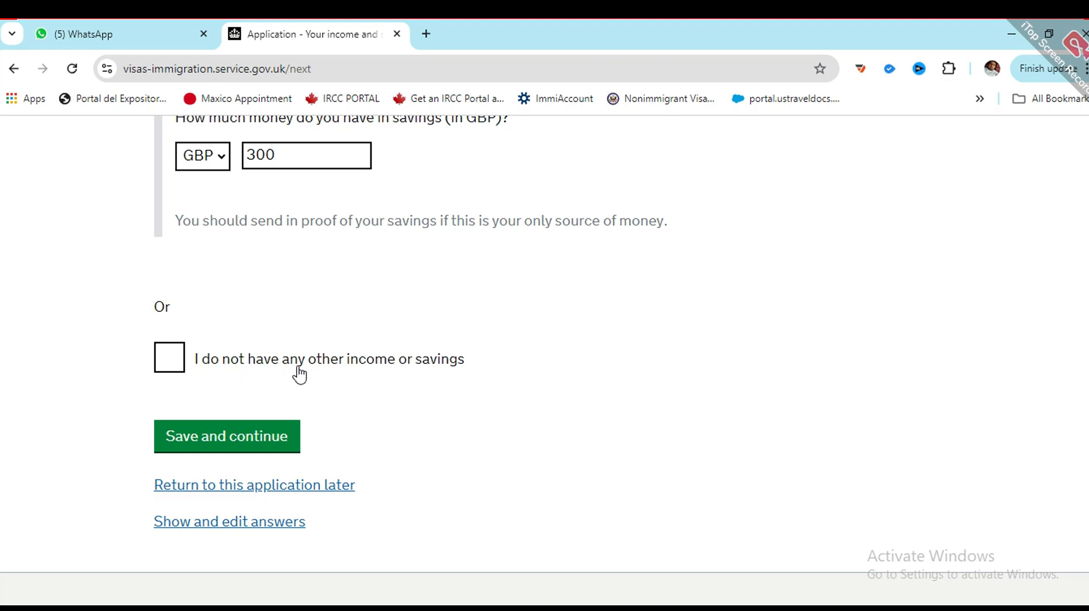
left_click(176, 370)
scroll(170, 341, "up", 3)
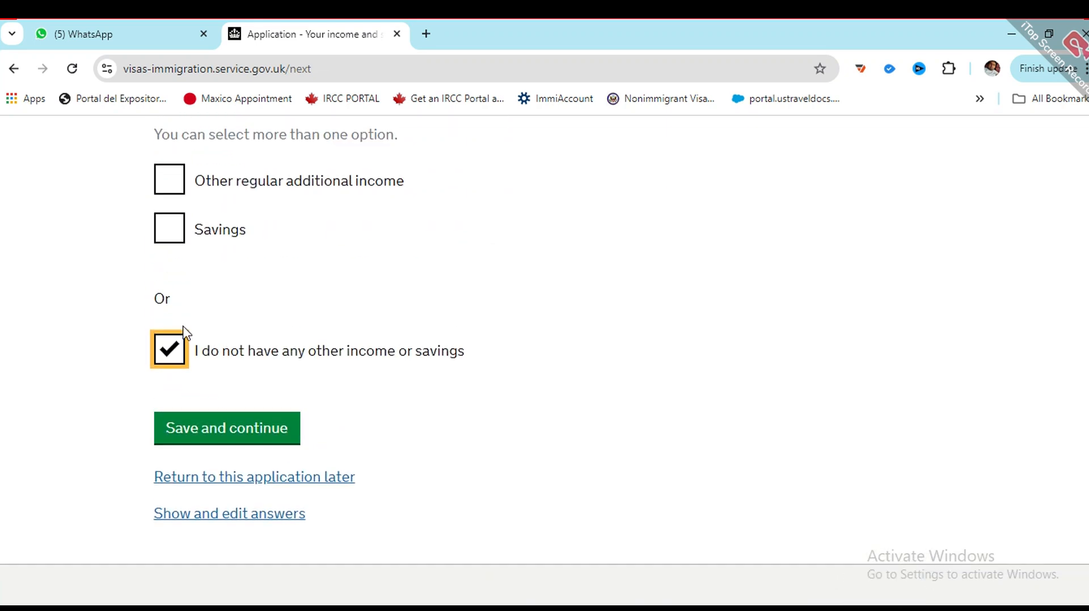
left_click(210, 430)
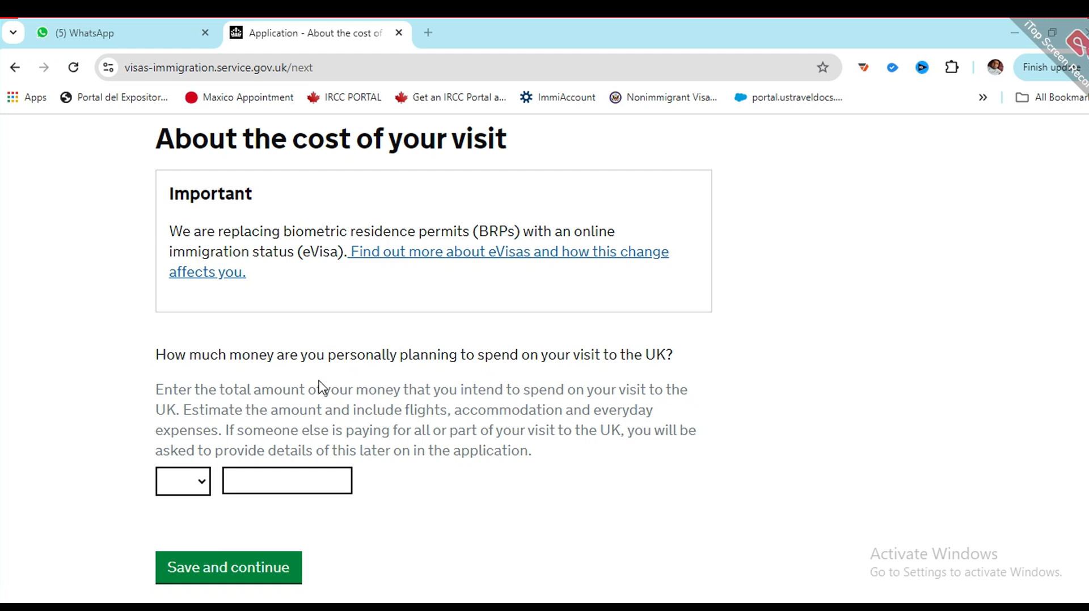
Step: Enter PKR 50000 as the planned UK visit spending and save
left_click(199, 482)
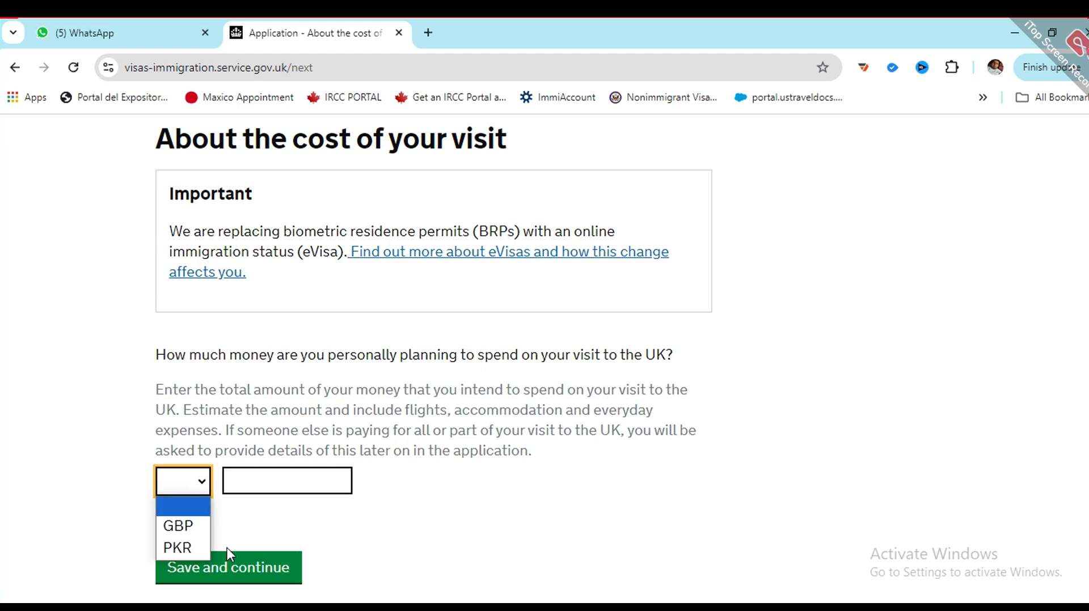
left_click(180, 546)
left_click(260, 473)
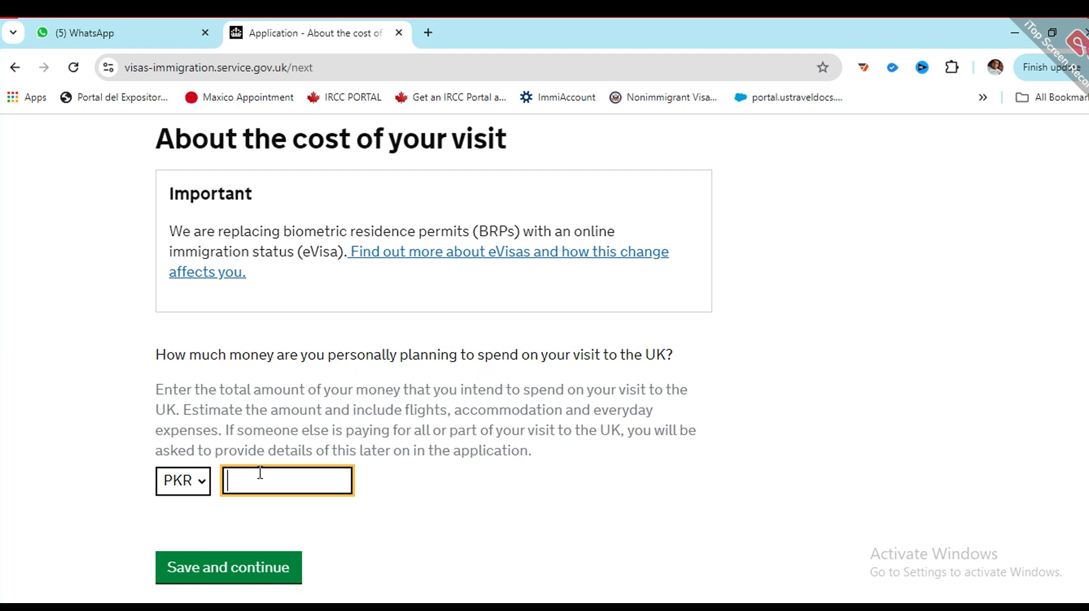
type("50000")
left_click(233, 569)
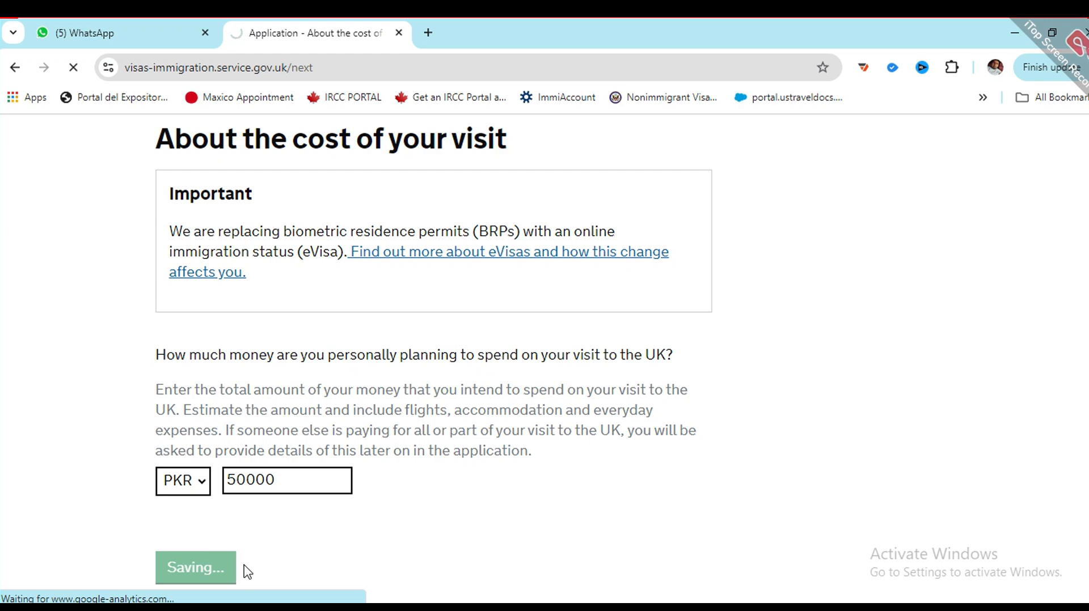
scroll(358, 511, "down", 2)
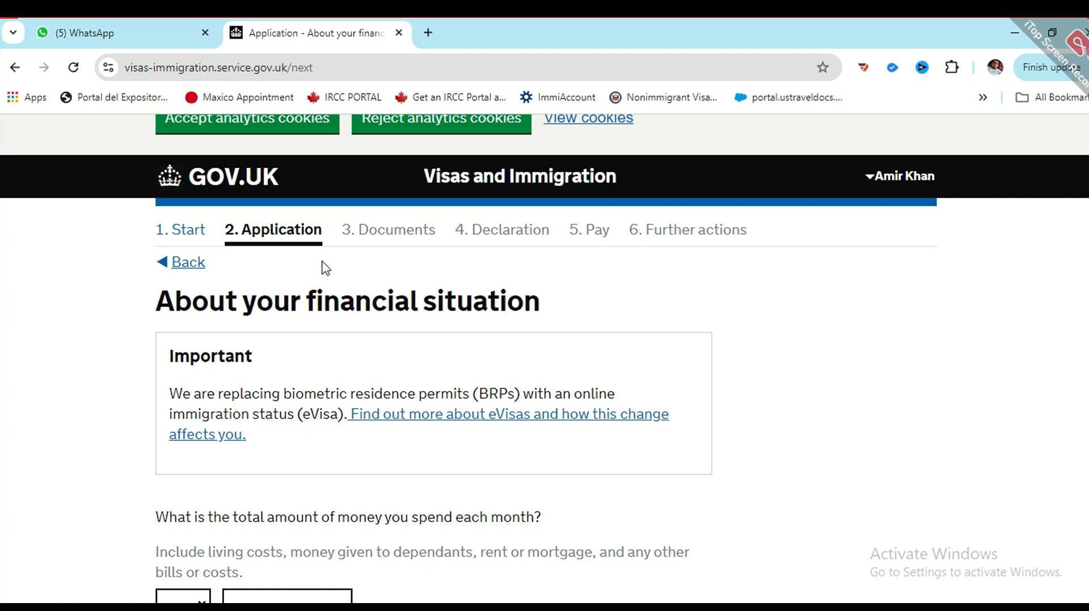
Step: Choose PKR as the monthly spending currency, ready to enter the amount
scroll(326, 269, "down", 4)
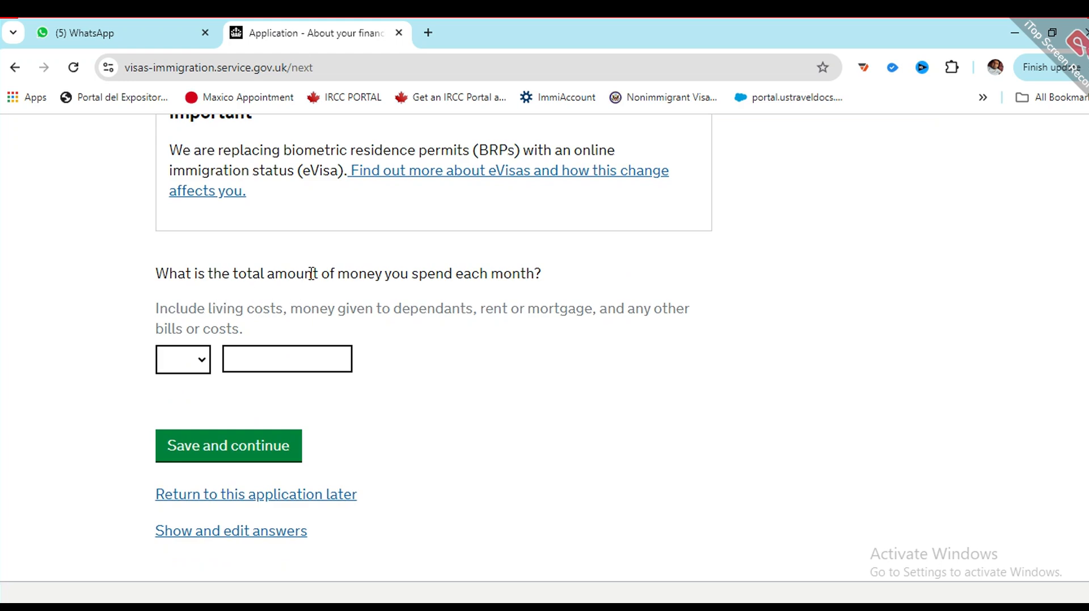
left_click(183, 364)
left_click(193, 427)
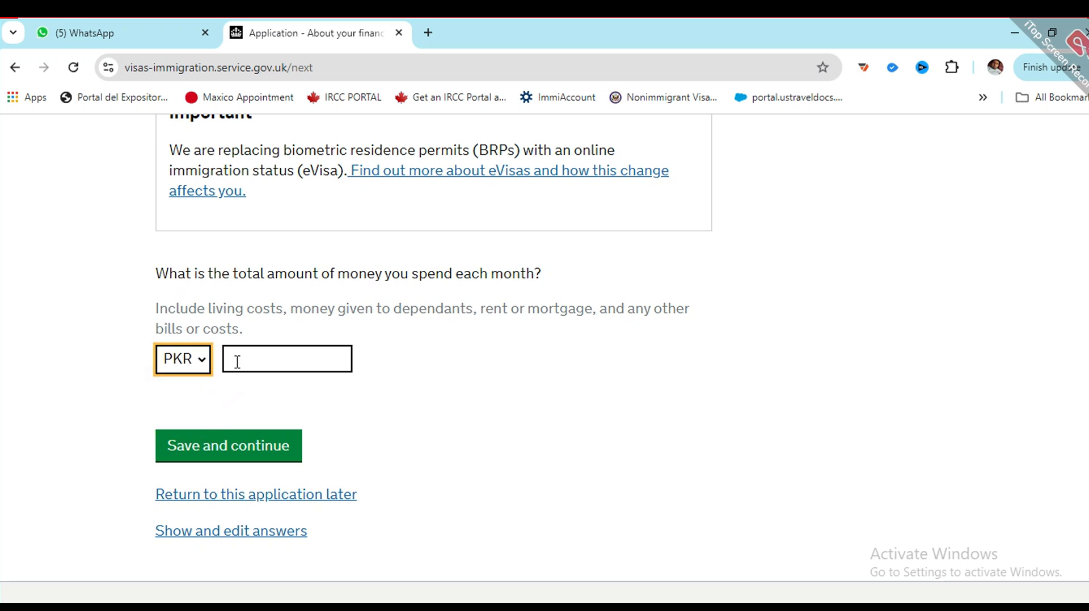
left_click(237, 362)
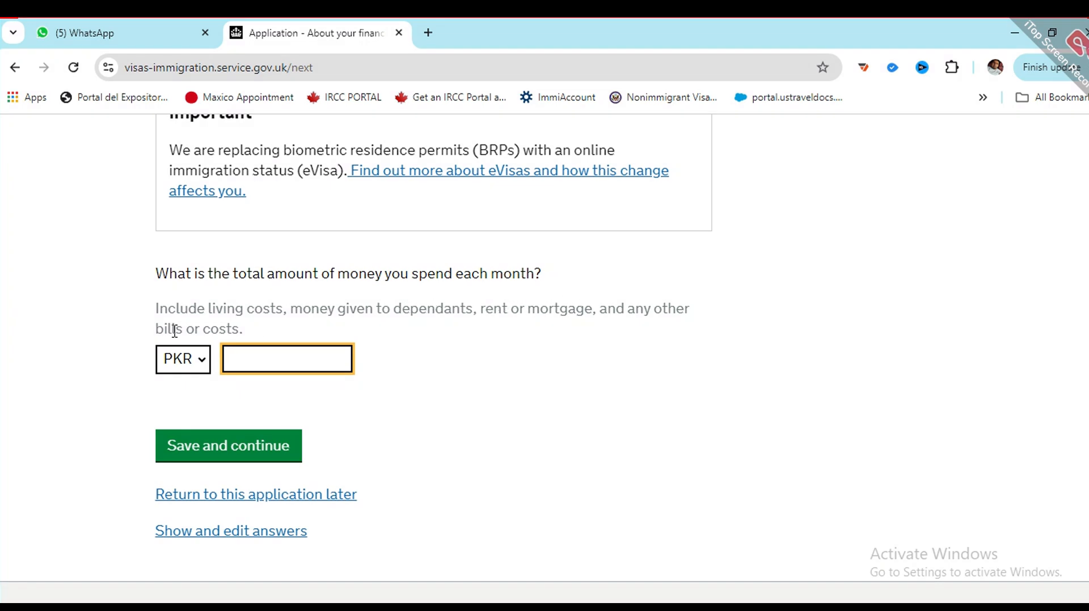
scroll(210, 318, "up", 3)
scroll(209, 318, "down", 1)
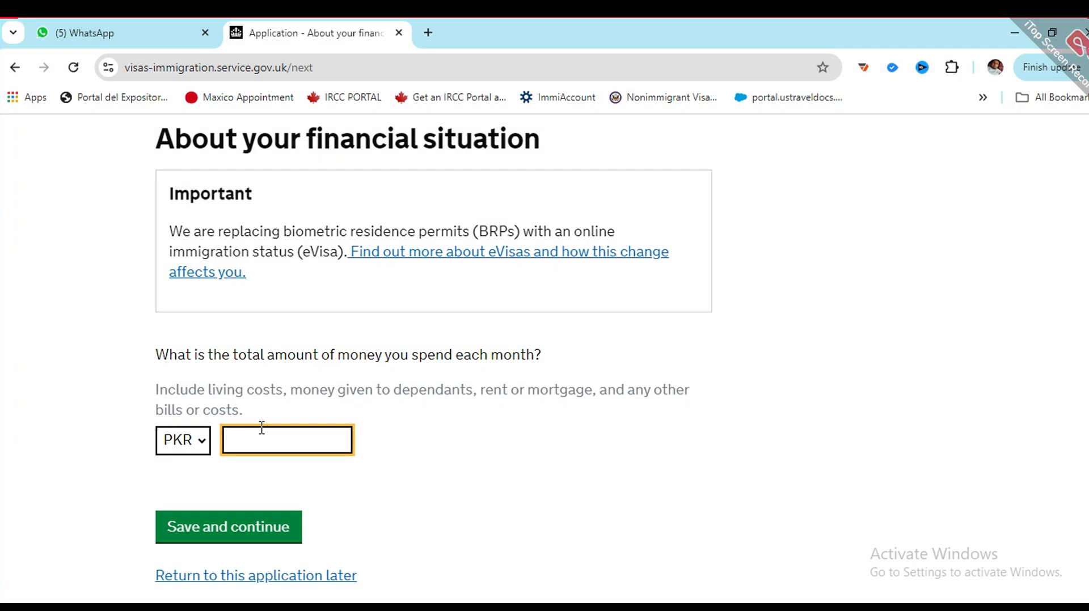
Step: Correct a mistyped digit, enter 15000 PKR as monthly spending, and save
type("2")
key("BackSpace")
type("15000")
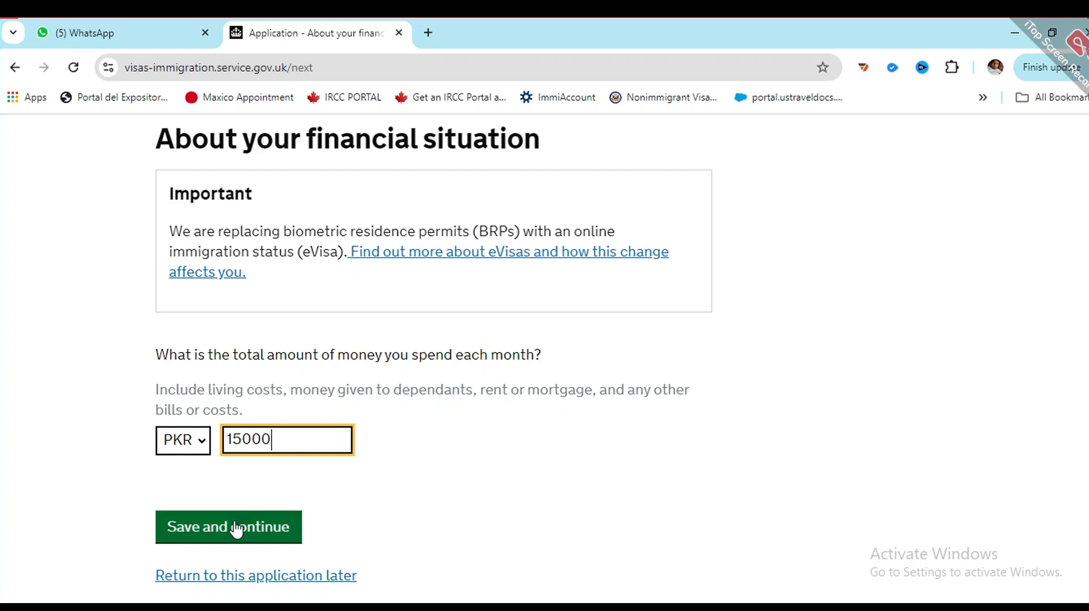
left_click(229, 536)
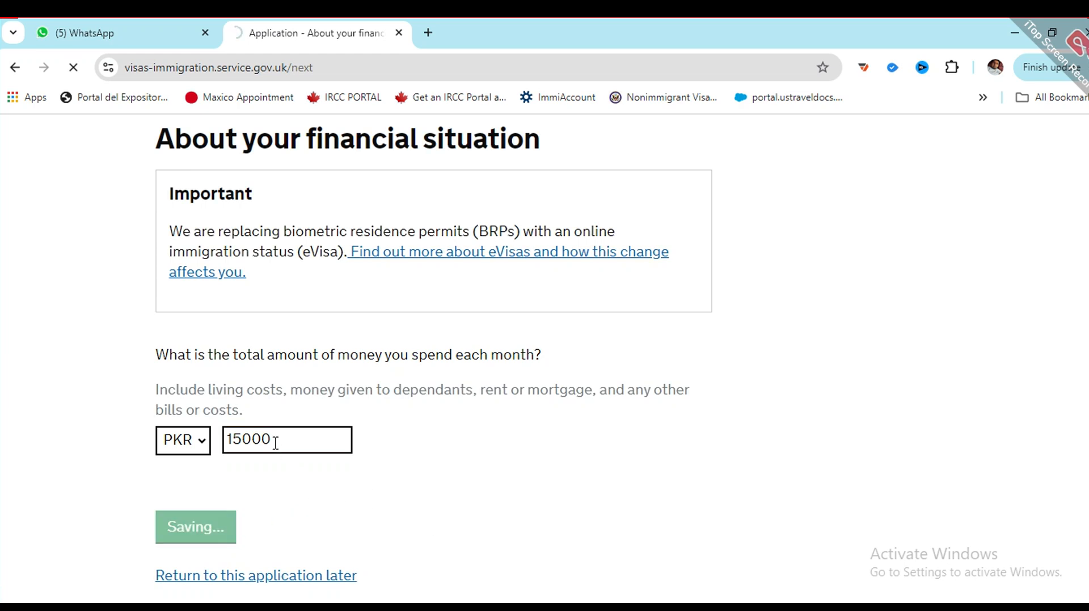
Step: Answer No to anyone paying towards the visit costs and save
scroll(235, 392, "down", 1)
scroll(235, 393, "down", 3)
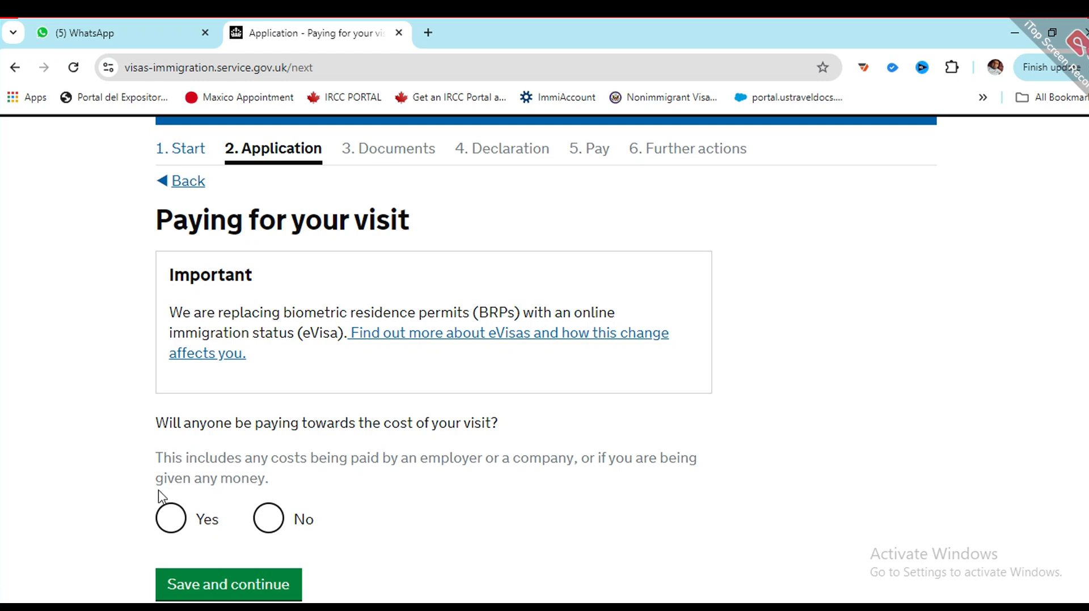
left_click_drag(163, 456, 535, 457)
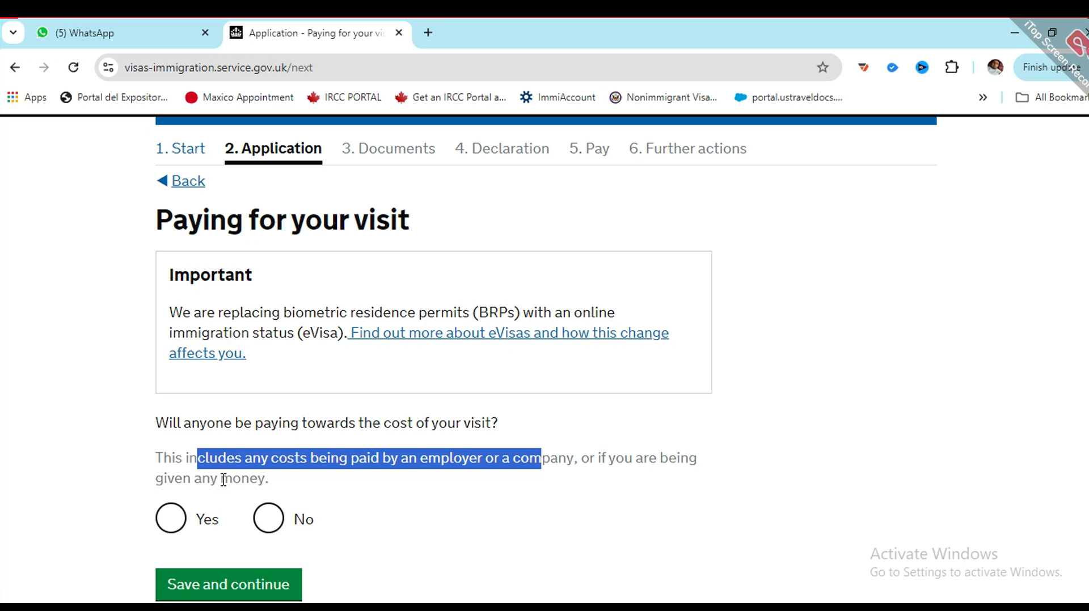
left_click(260, 454)
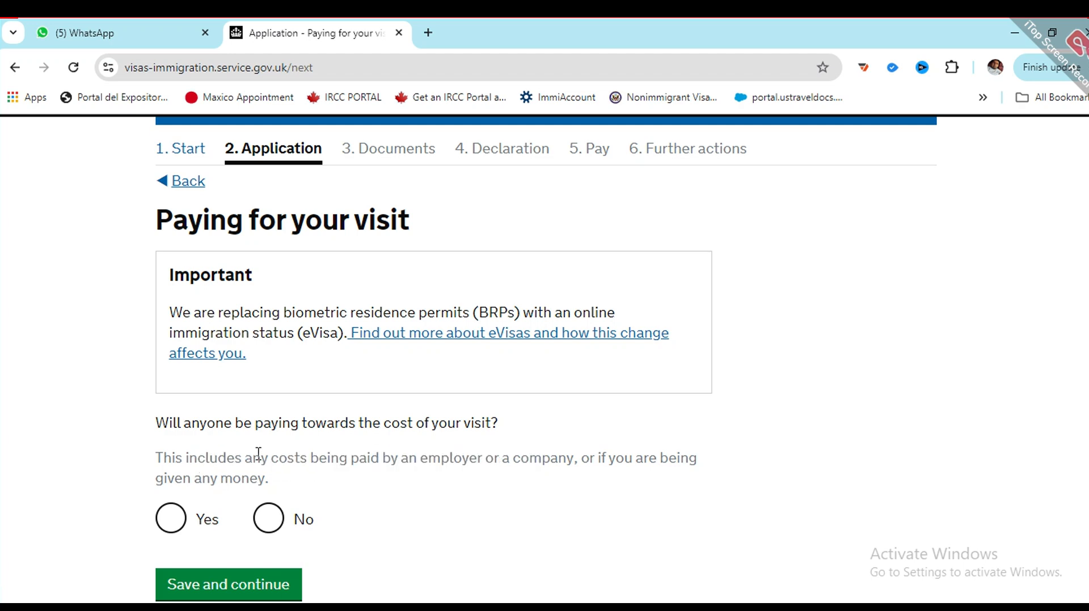
left_click(269, 518)
scroll(271, 465, "down", 3)
left_click(228, 423)
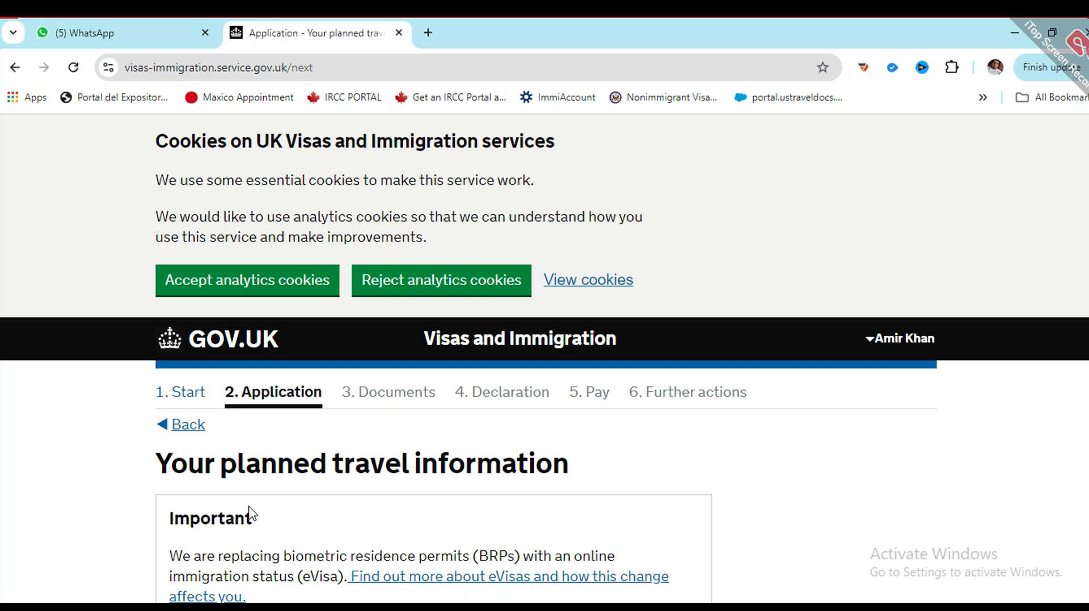
Step: Enter 10/12/2024 as the UK arrival date
scroll(418, 459, "down", 4)
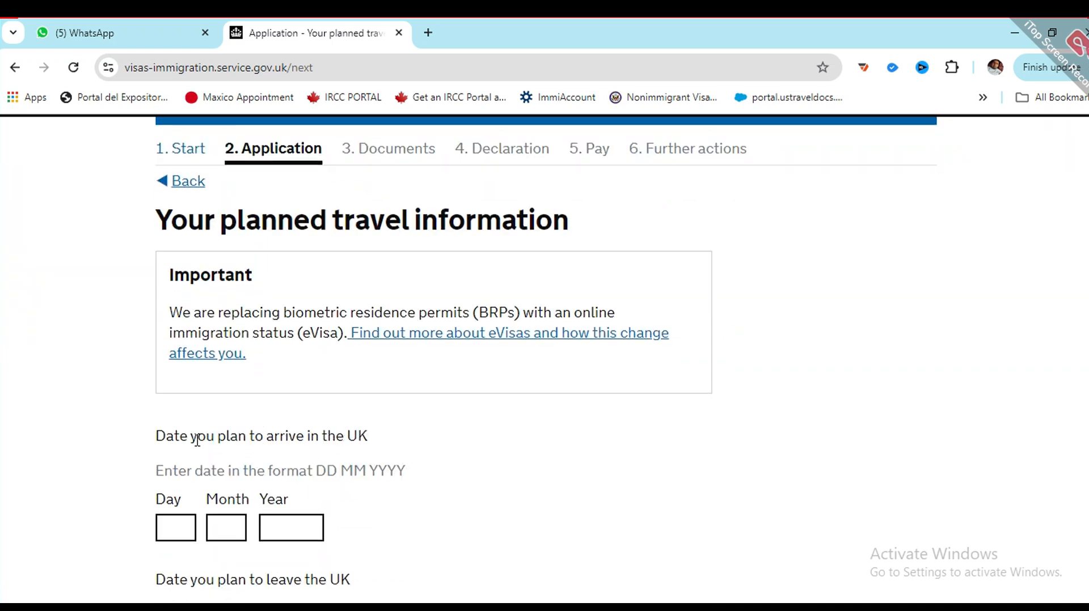
scroll(197, 439, "down", 3)
left_click(164, 359)
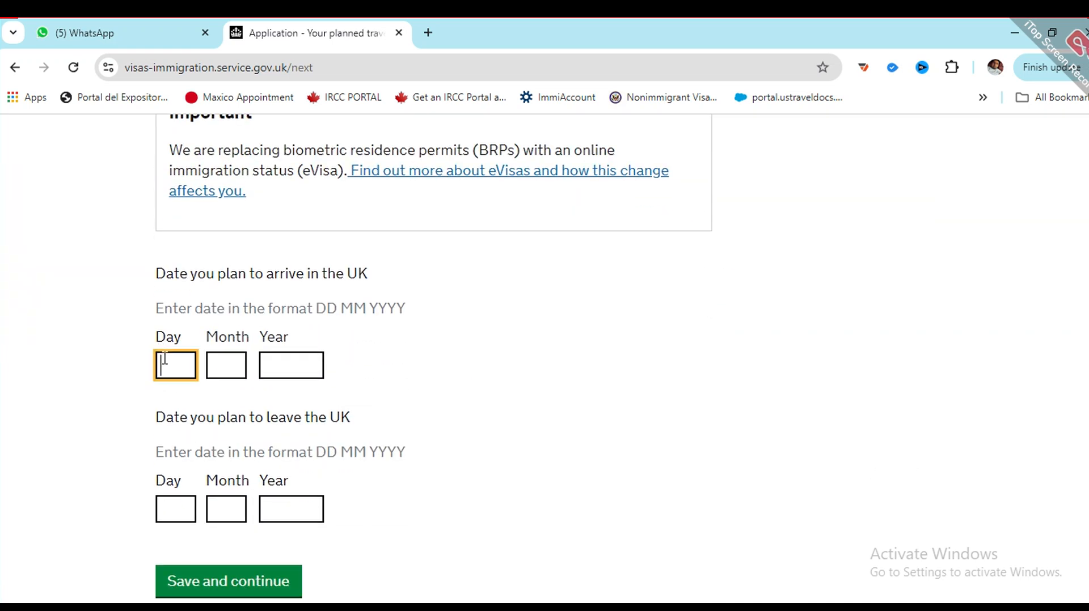
type("10")
key("Tab")
type("12")
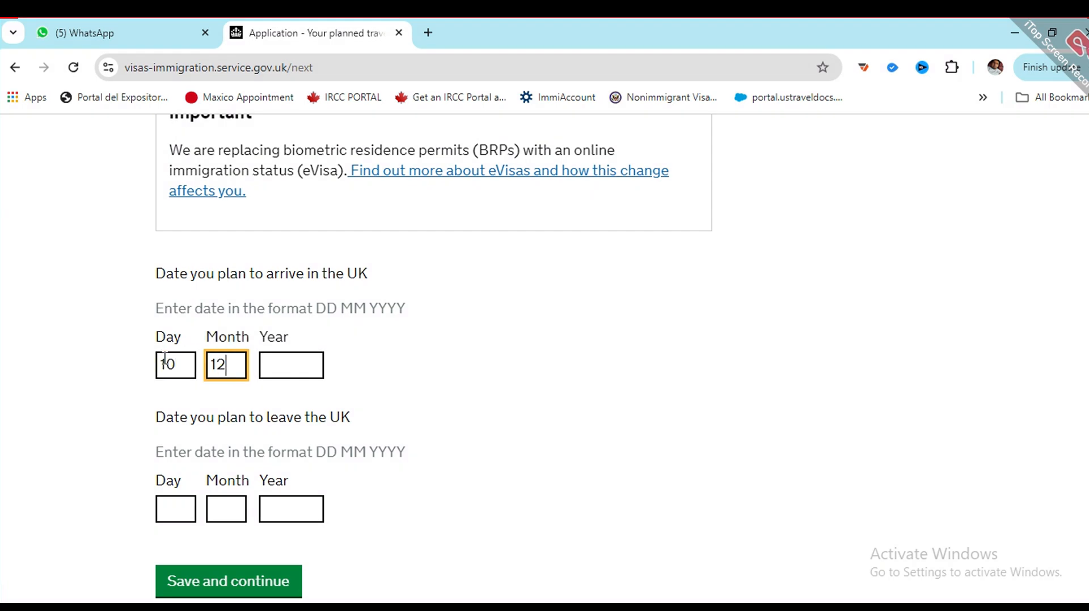
key("Tab")
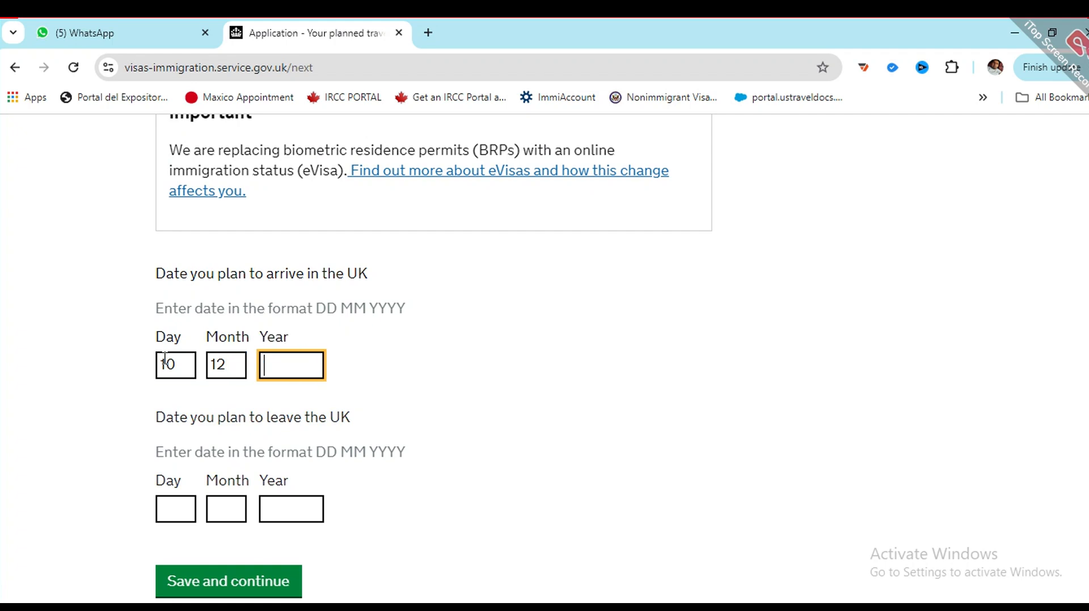
type("2024")
Step: Enter 30/10/2024 as the departure date and save the travel dates
left_click(168, 503)
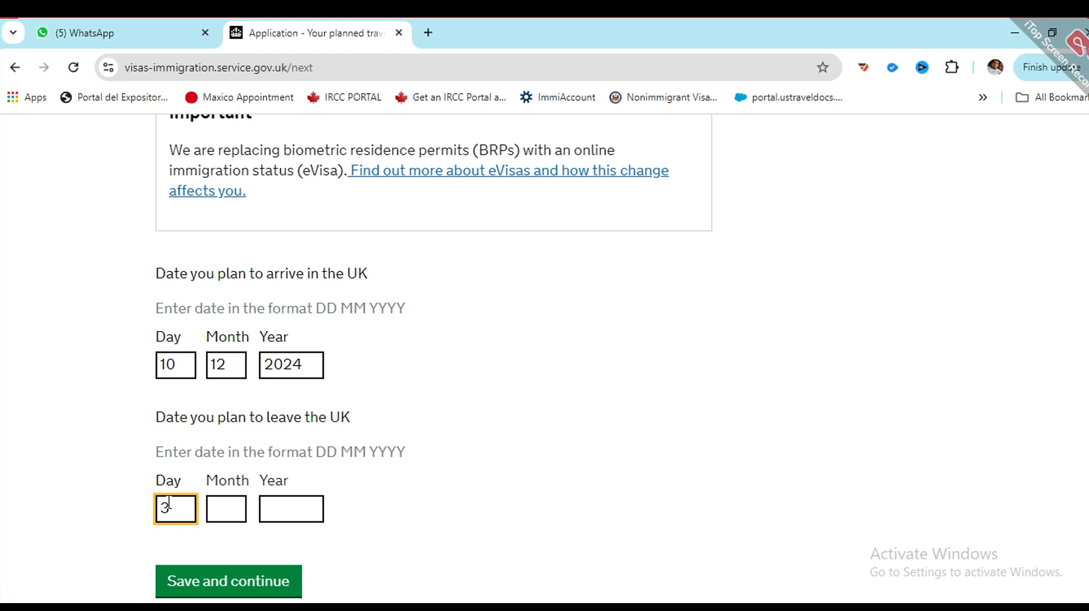
type("0")
key("Tab")
type("10")
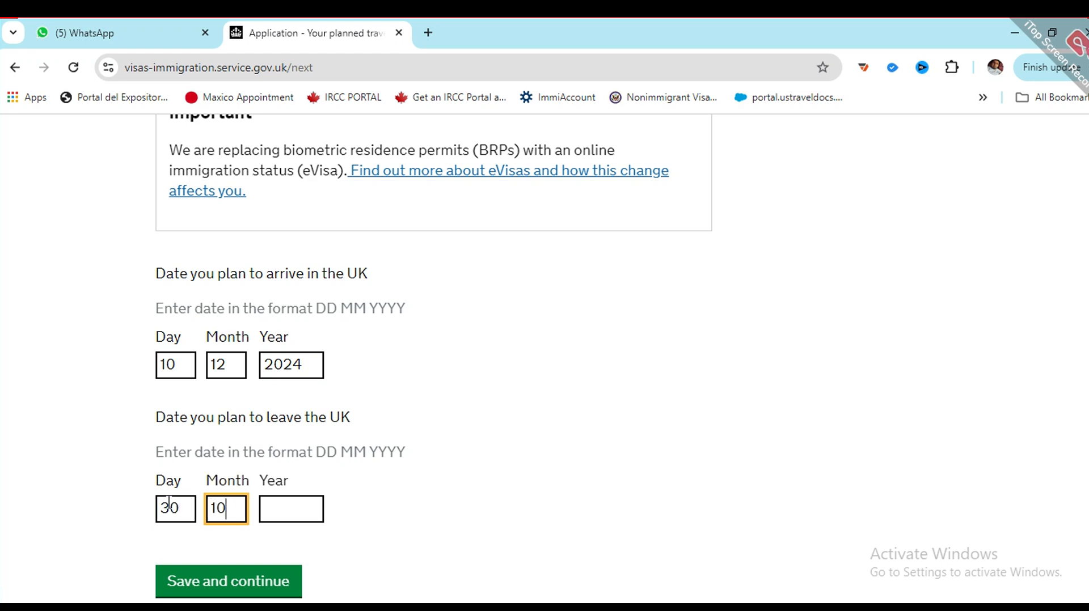
key("Tab")
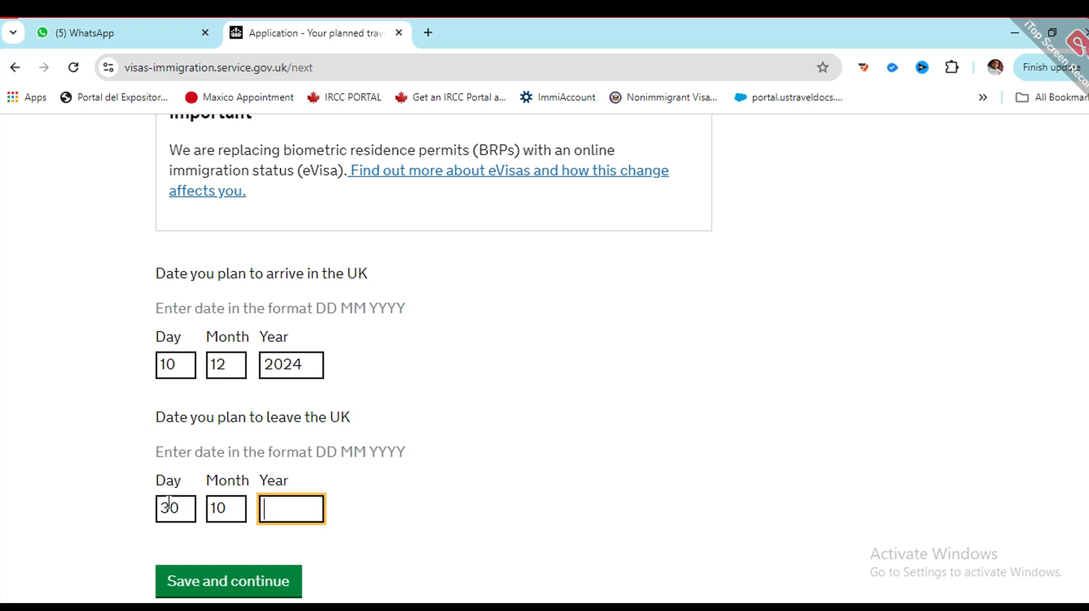
type("2024")
scroll(309, 452, "down", 2)
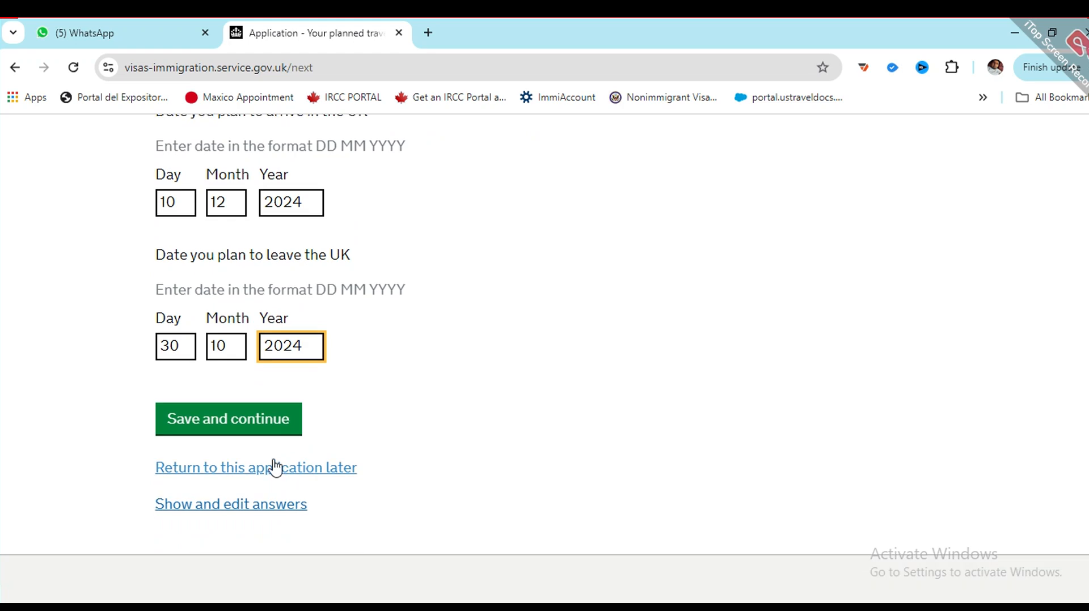
left_click(258, 427)
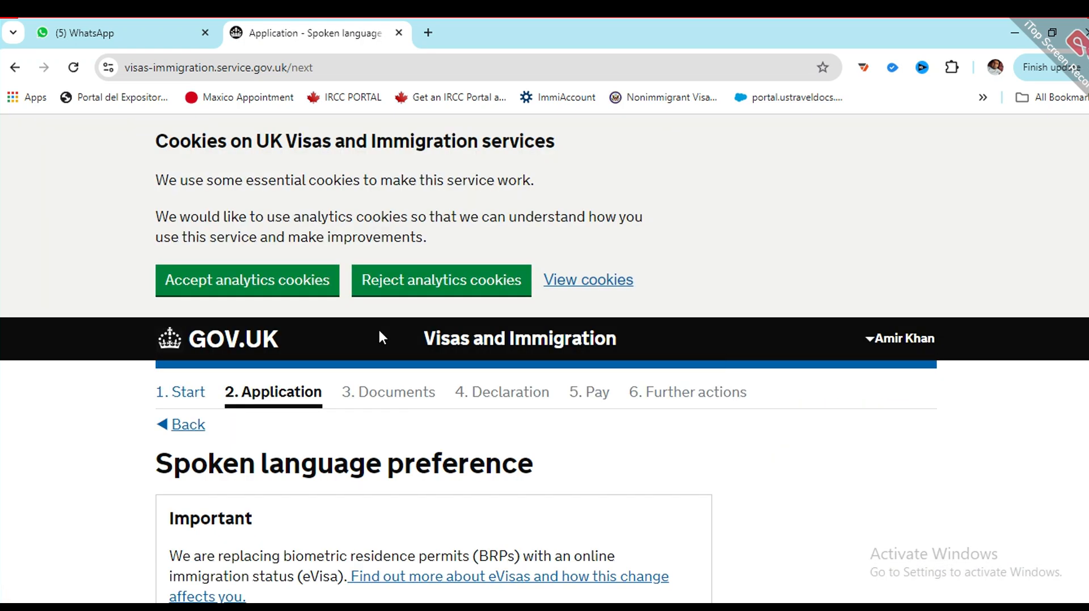
Step: Set the spoken language preference to English, not Other, and save it
scroll(382, 335, "down", 3)
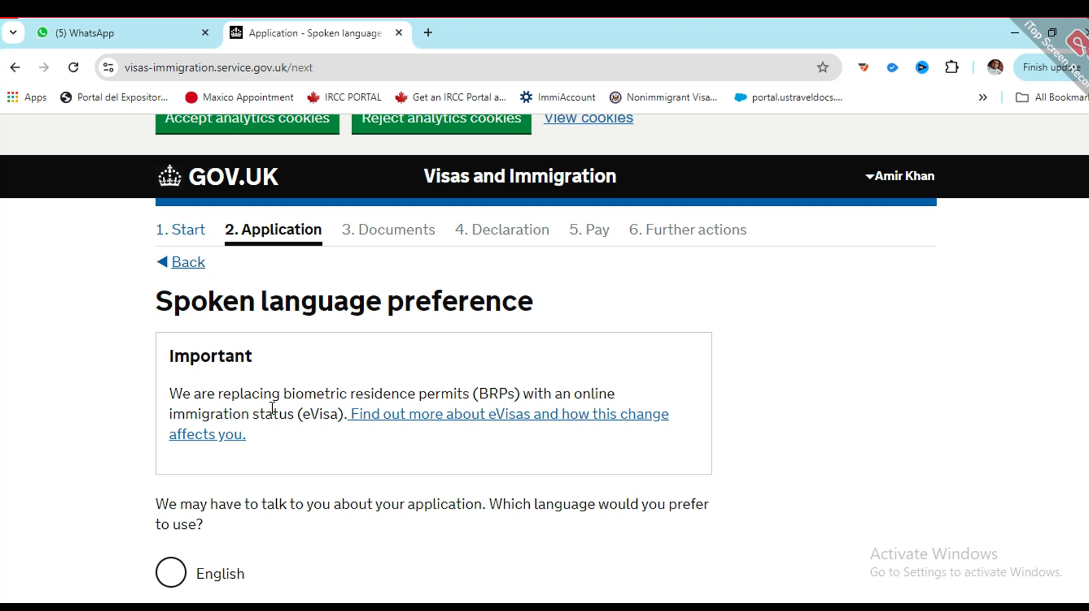
scroll(273, 409, "down", 3)
left_click(173, 416)
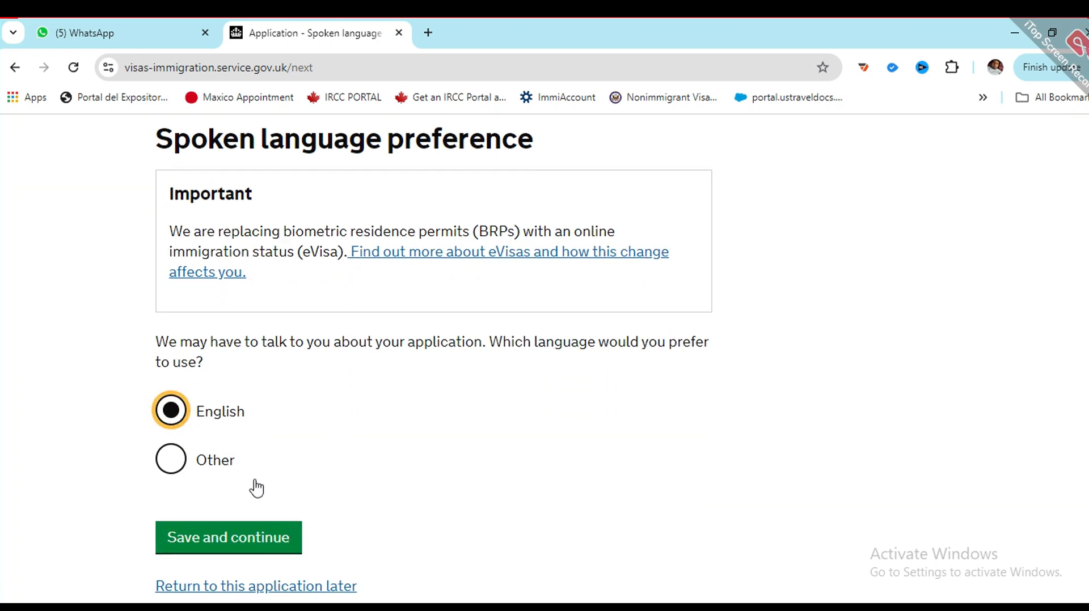
left_click(171, 458)
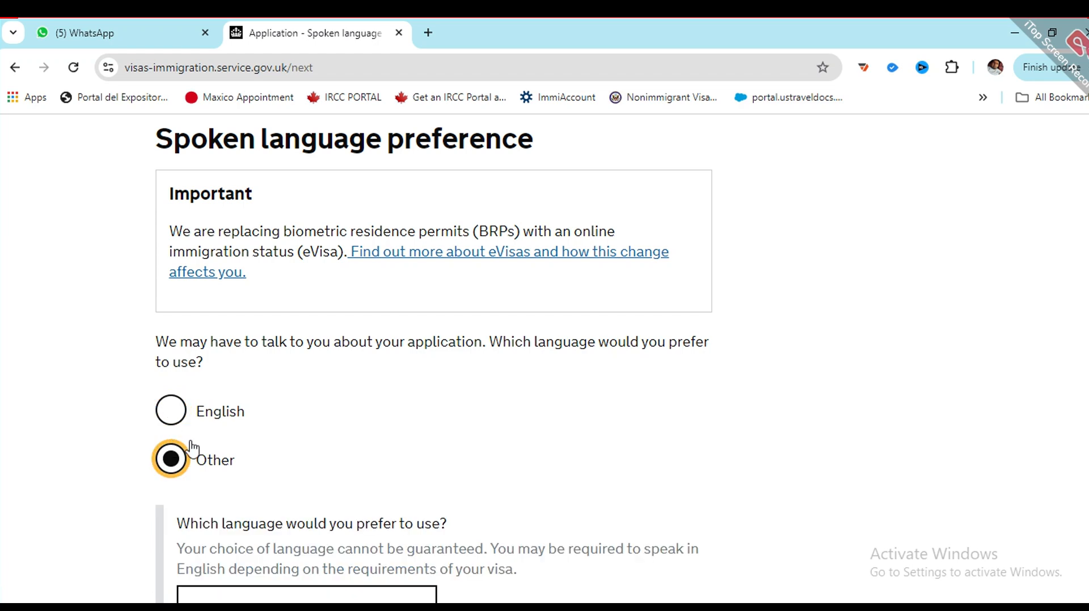
scroll(316, 502, "down", 1)
left_click(317, 521)
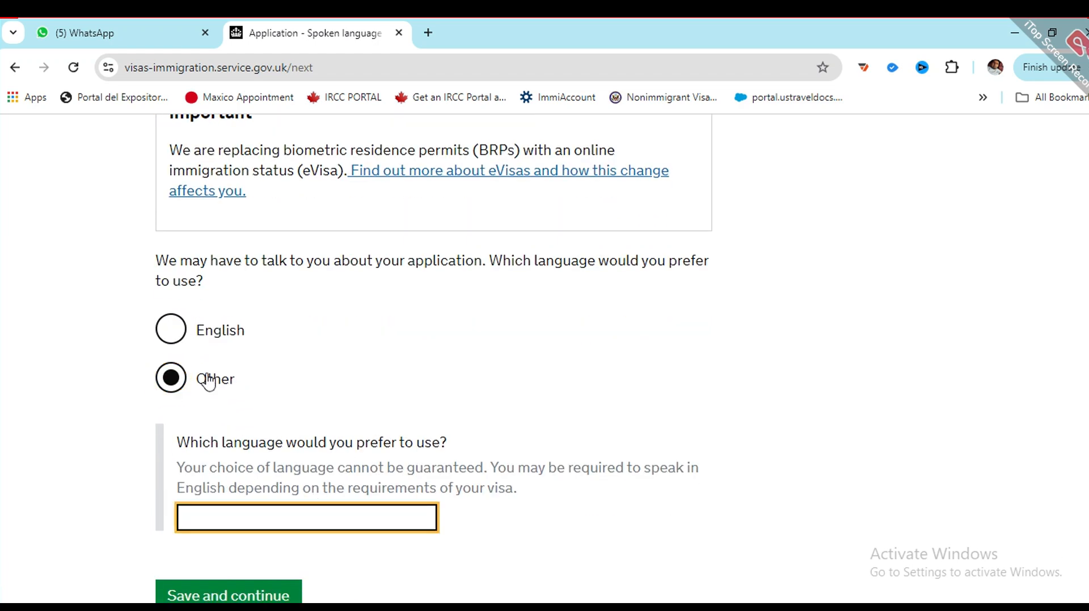
left_click(167, 329)
left_click(230, 460)
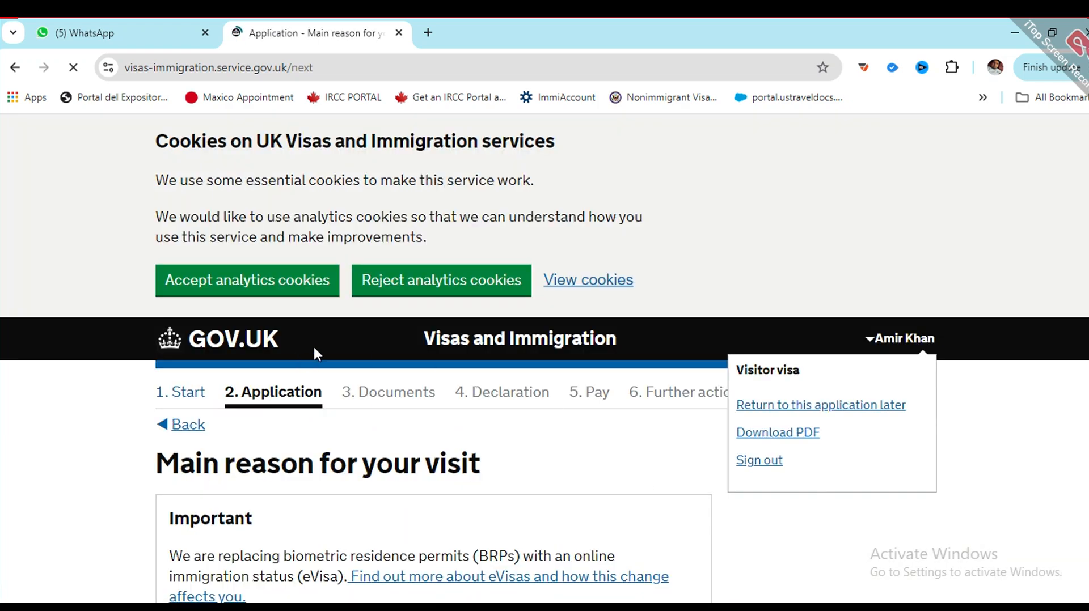
Step: Choose Tourism as the visit's main reason after briefly trying Business and Transit, then save
scroll(311, 352, "down", 3)
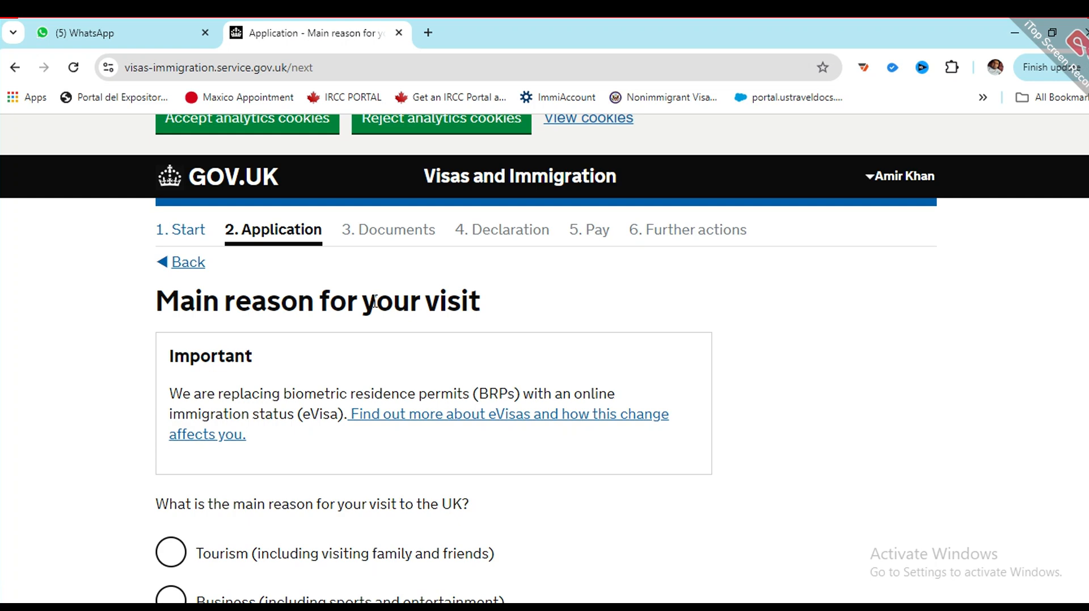
scroll(414, 352, "down", 2)
scroll(284, 378, "down", 1)
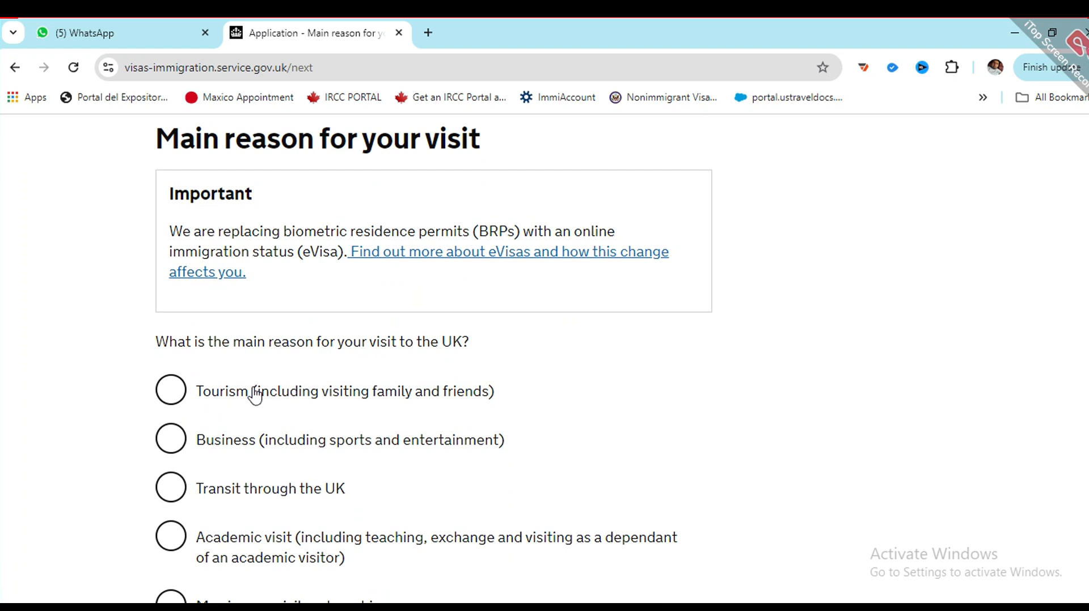
left_click(176, 393)
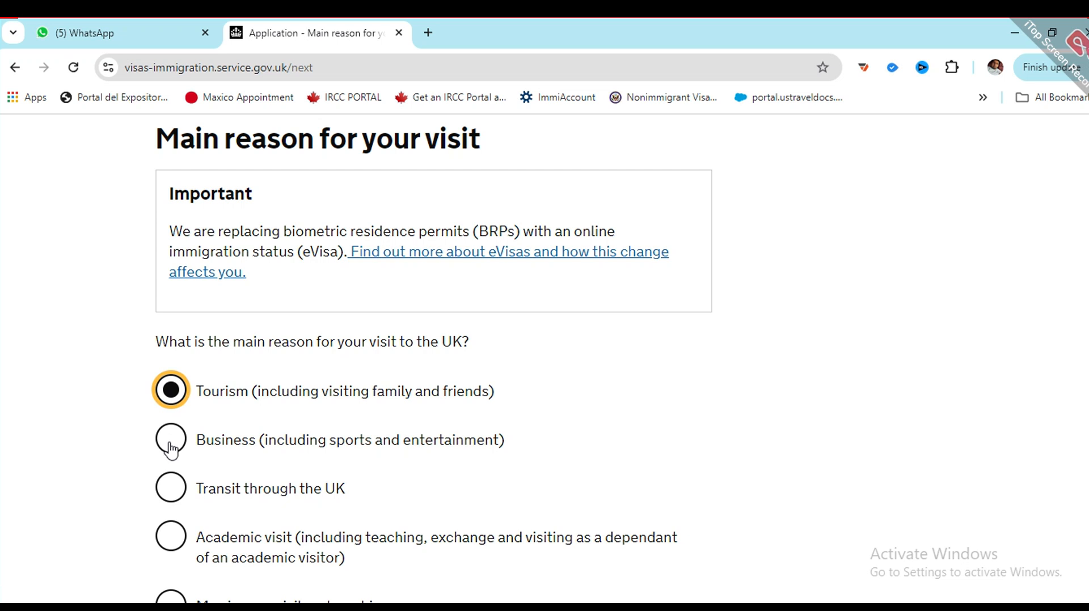
left_click(171, 450)
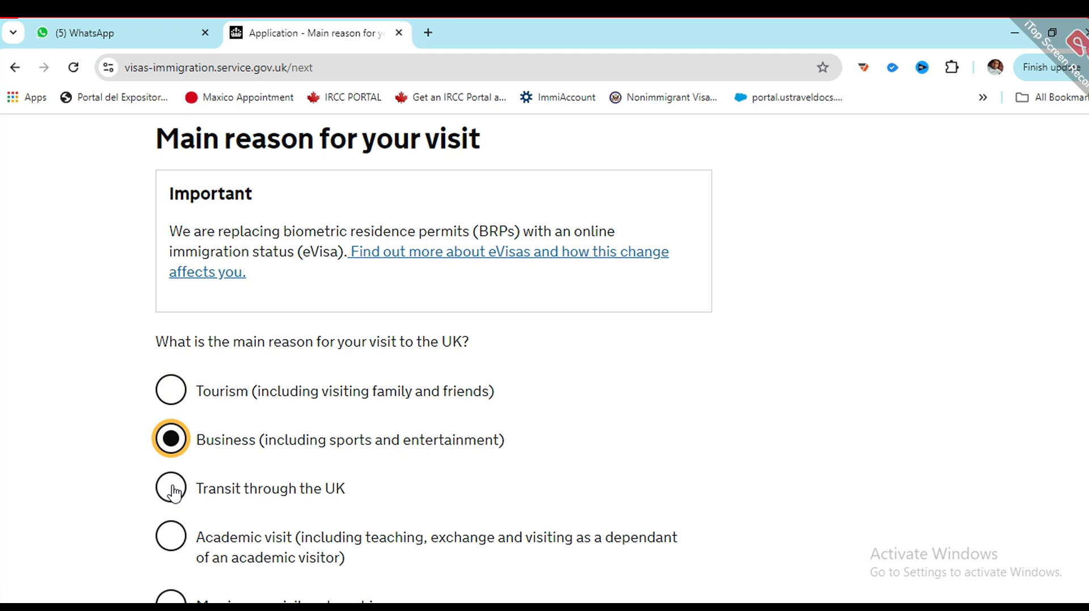
left_click(175, 493)
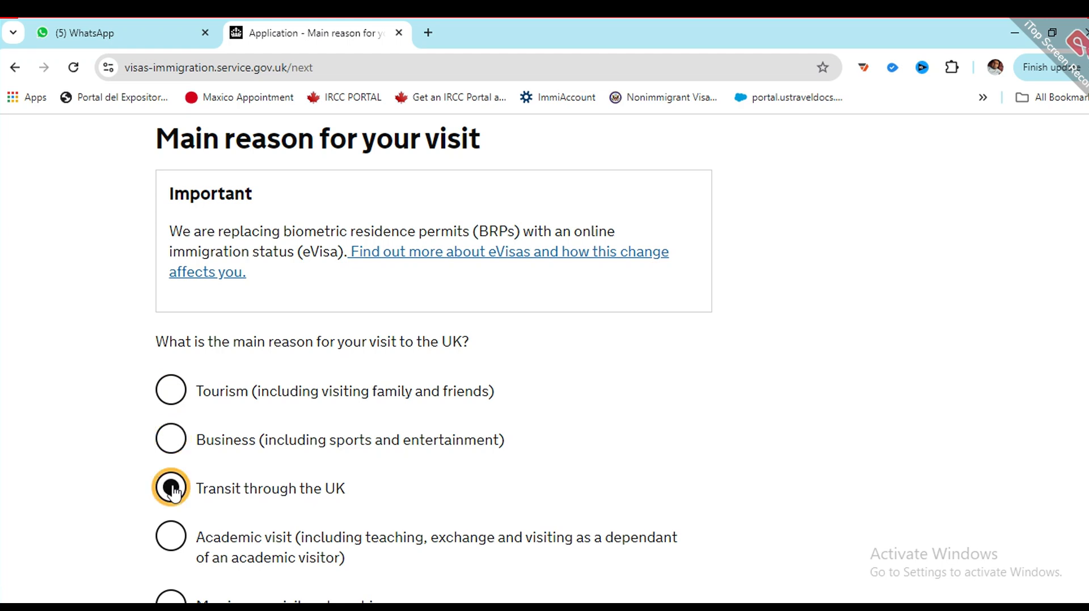
scroll(174, 494, "down", 1)
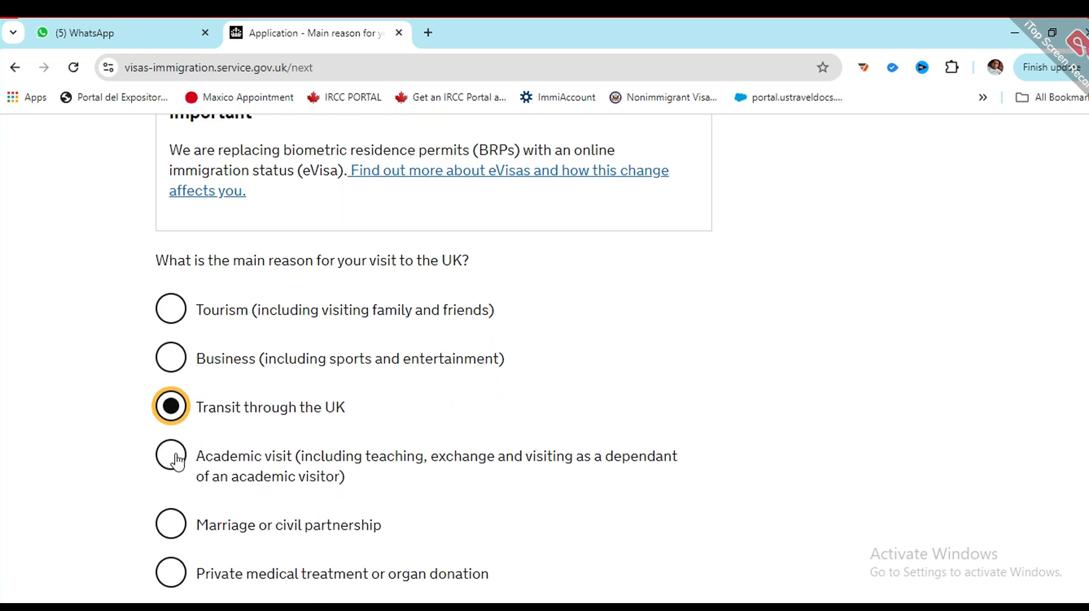
scroll(207, 424, "down", 3)
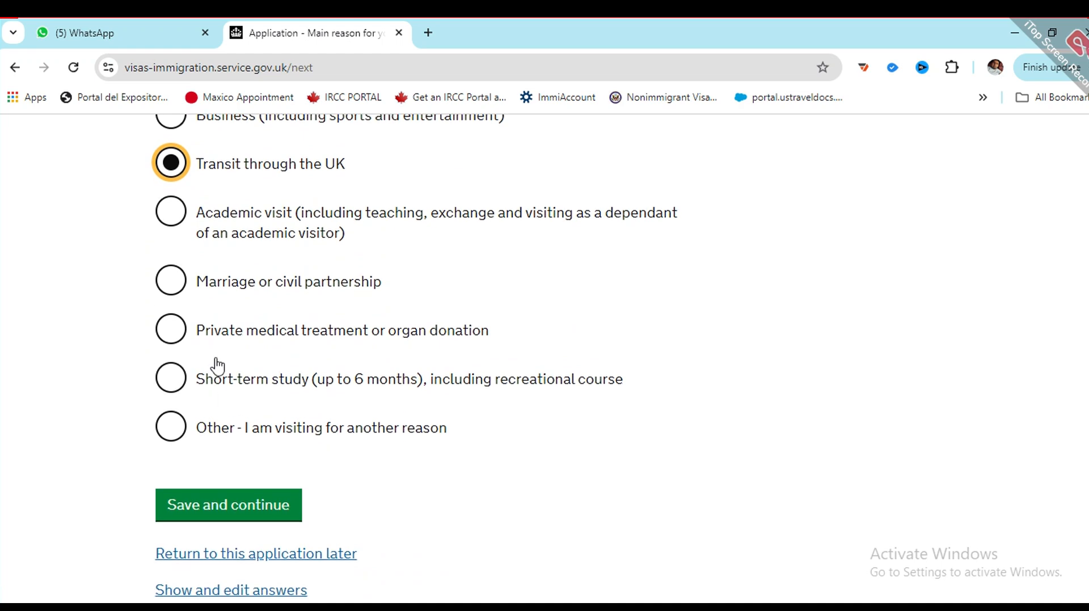
scroll(218, 275, "up", 3)
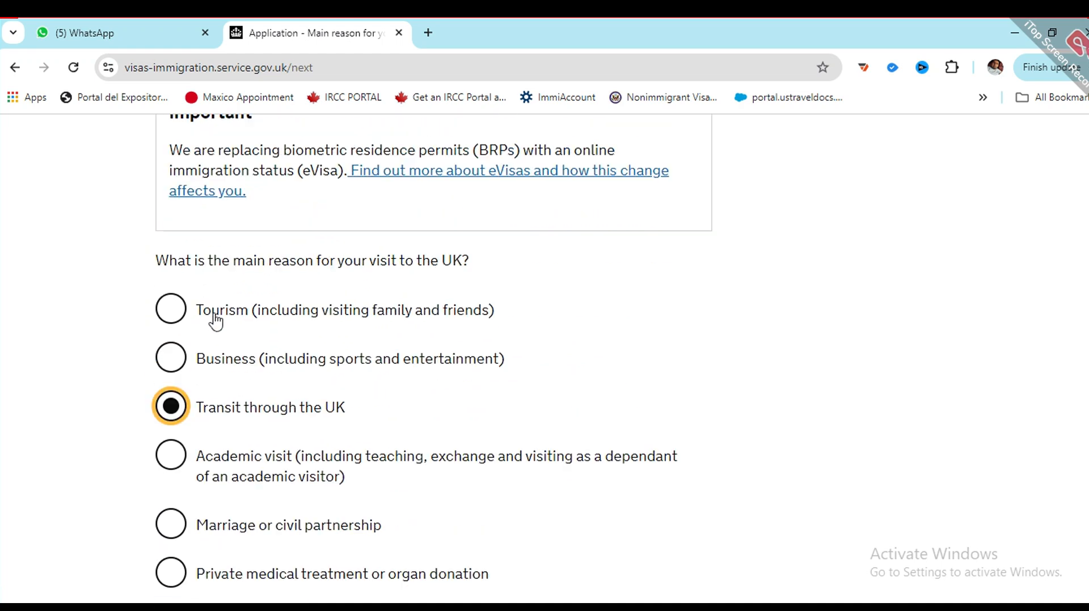
left_click(169, 309)
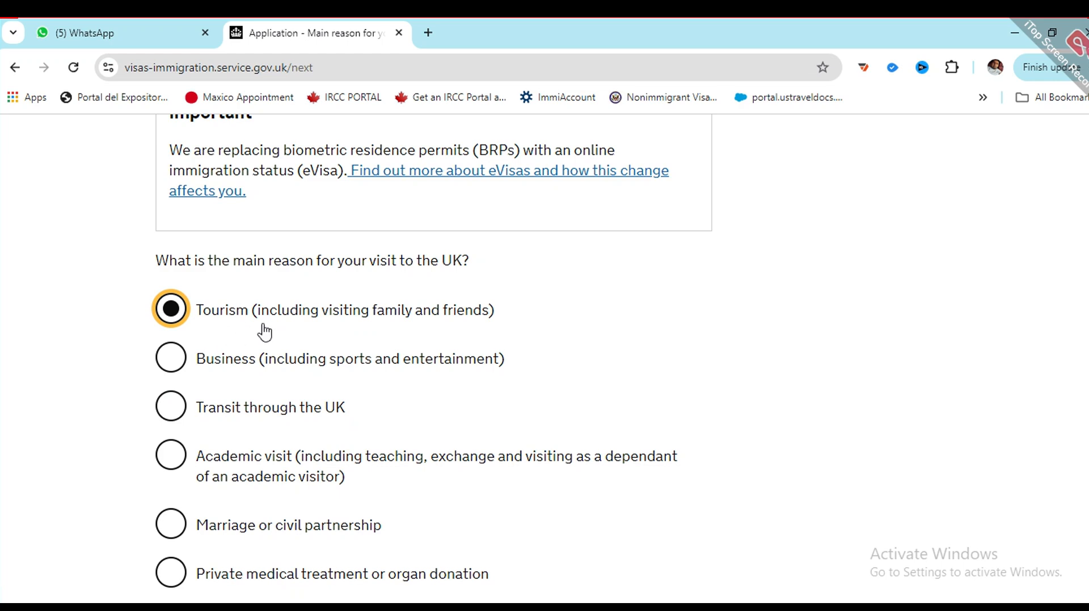
scroll(272, 329, "down", 5)
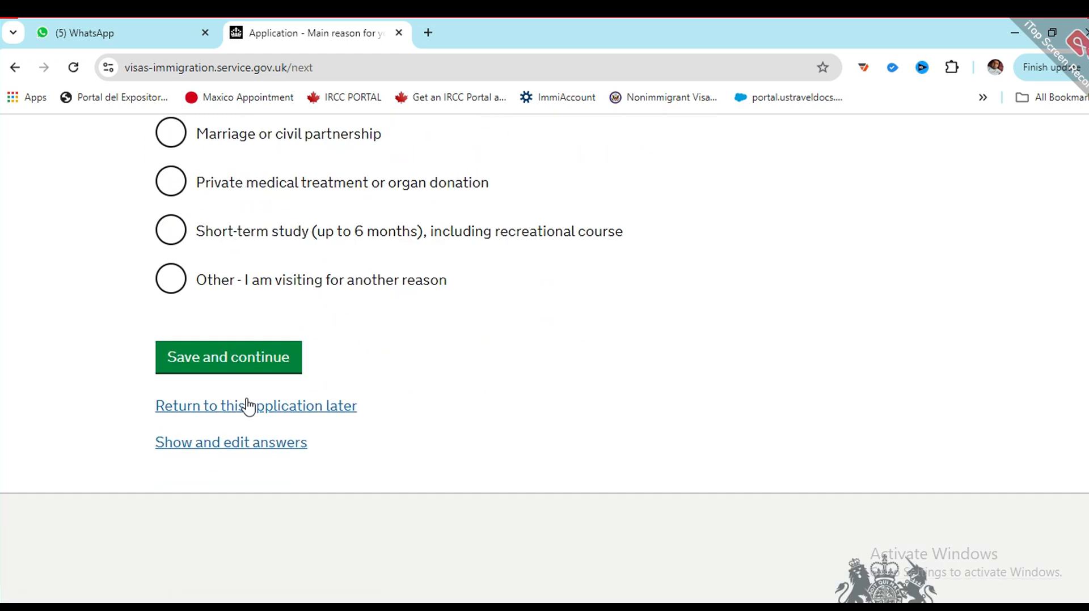
left_click(209, 343)
scroll(317, 375, "up", 1)
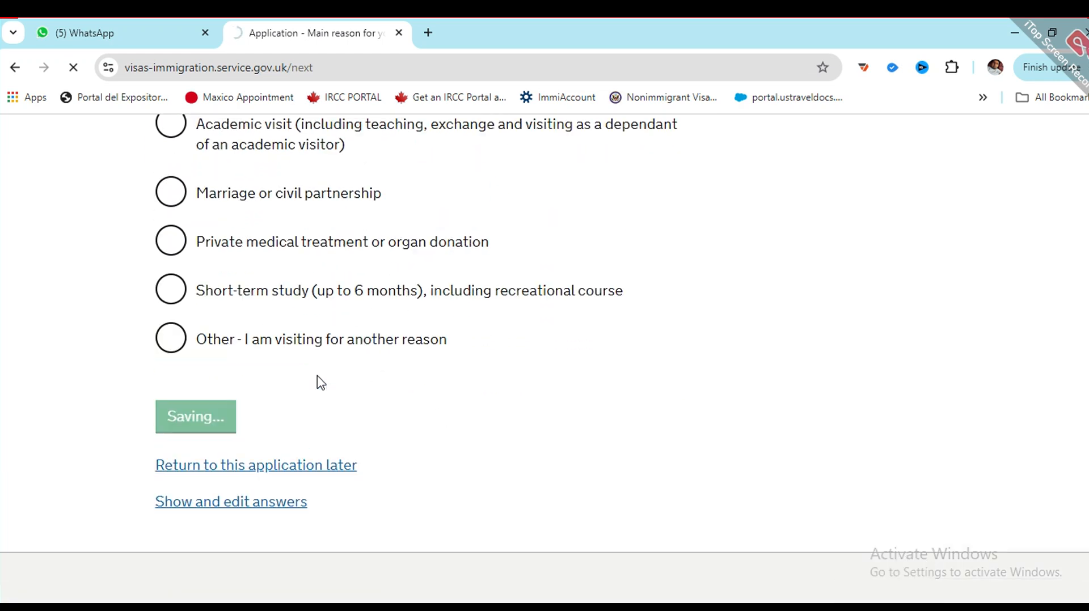
scroll(392, 372, "down", 2)
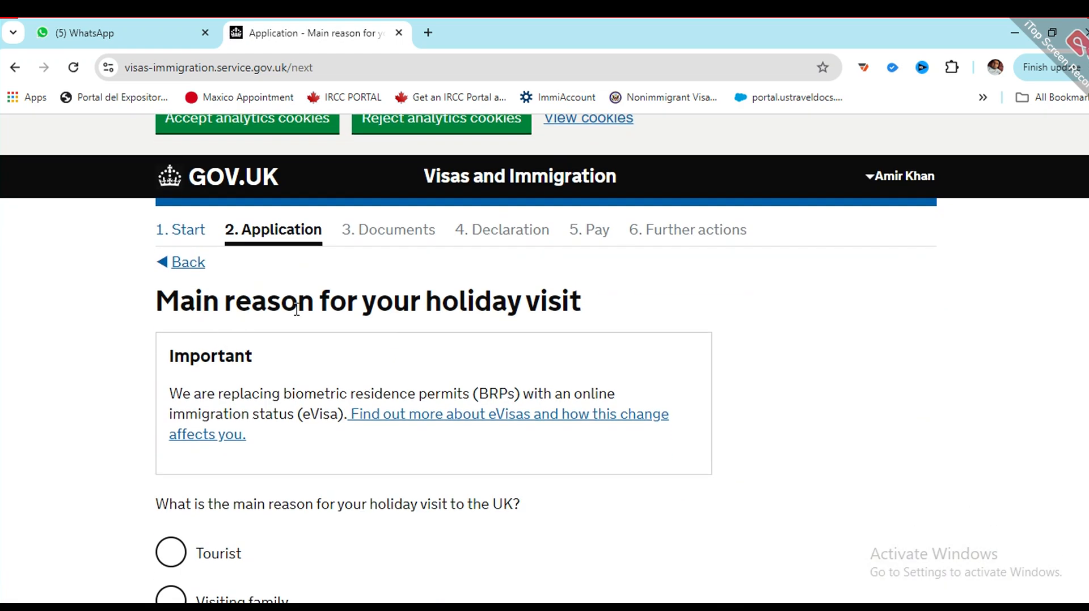
Step: Choose Tourist as the main reason for the holiday visit and save
scroll(380, 312, "down", 1)
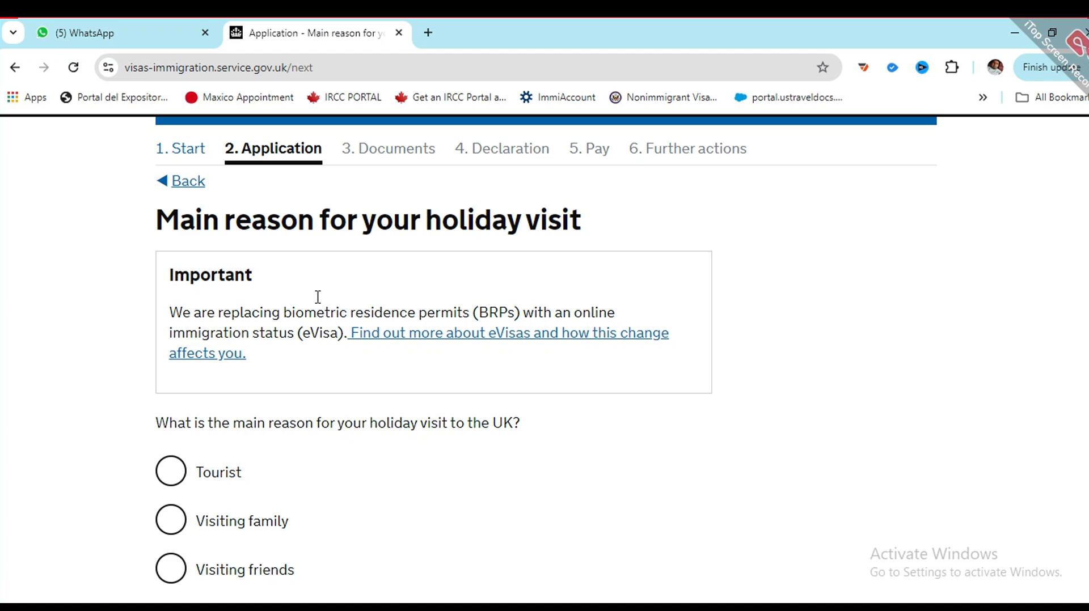
scroll(318, 297, "down", 1)
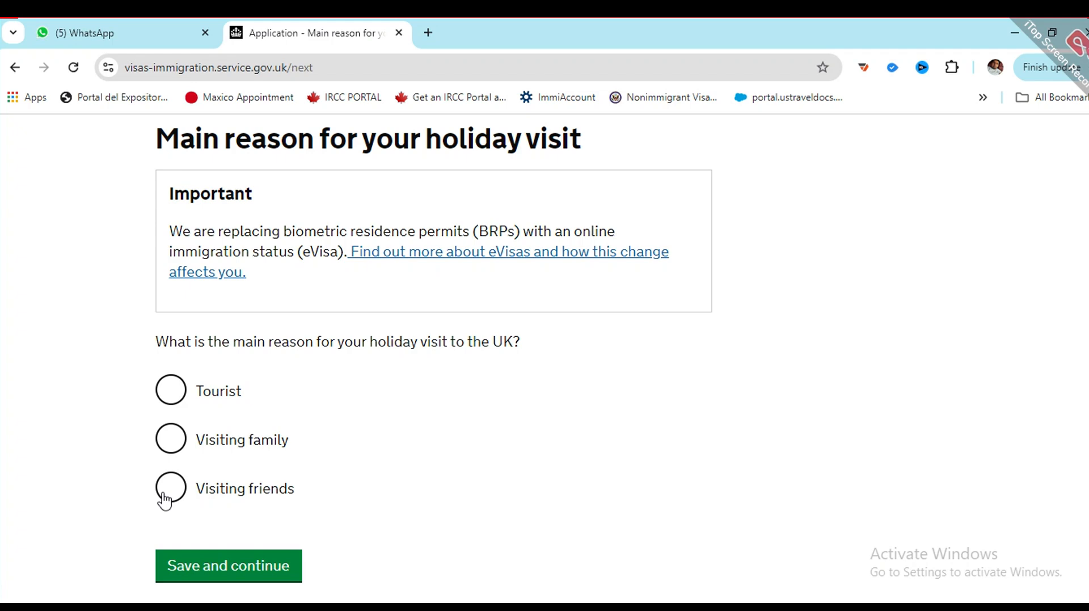
left_click(171, 397)
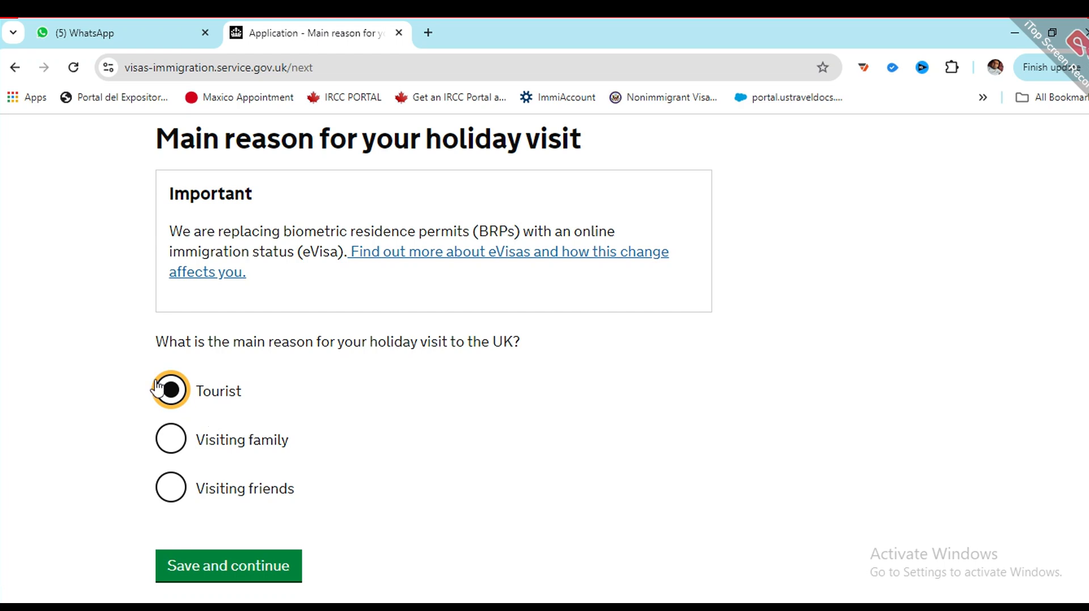
scroll(132, 421, "down", 3)
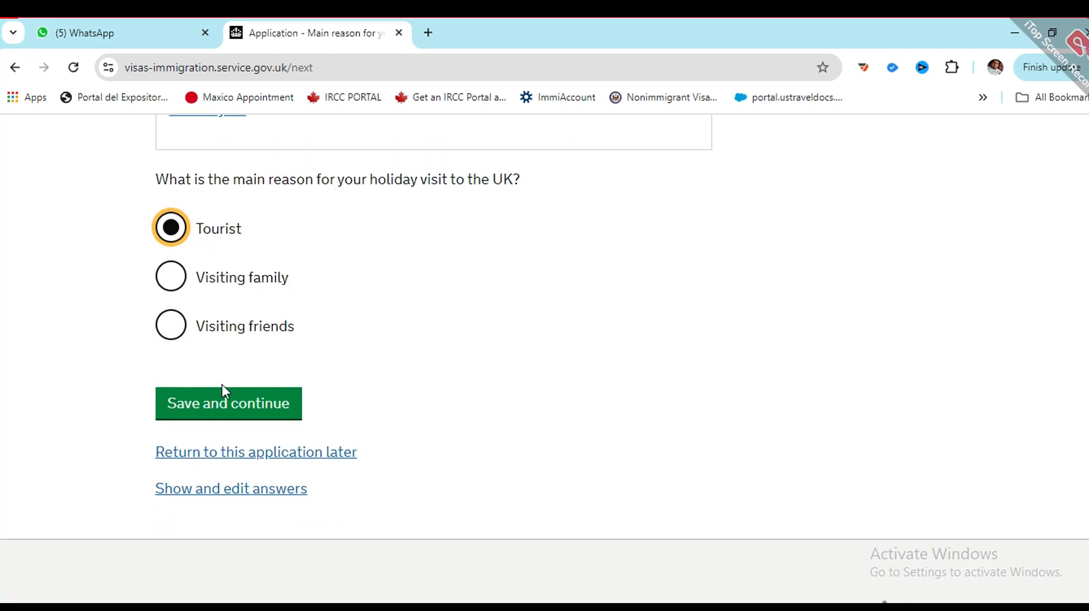
left_click(218, 412)
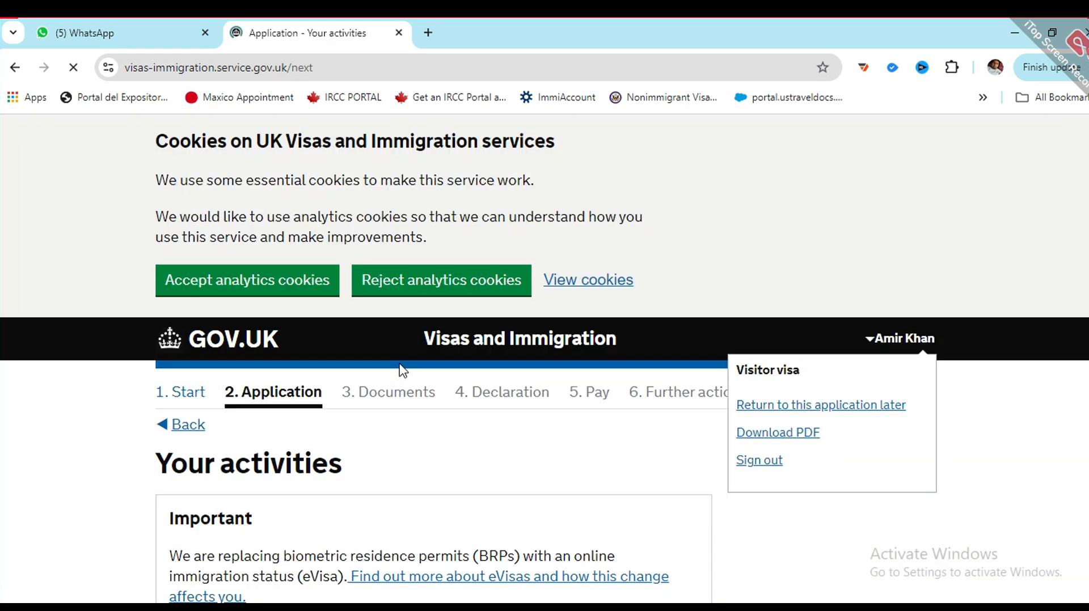
Step: Enter placeholder text 'fjhghdgdgdhtjhffsg' as the visit activities details and save
scroll(259, 393, "down", 3)
scroll(201, 318, "down", 2)
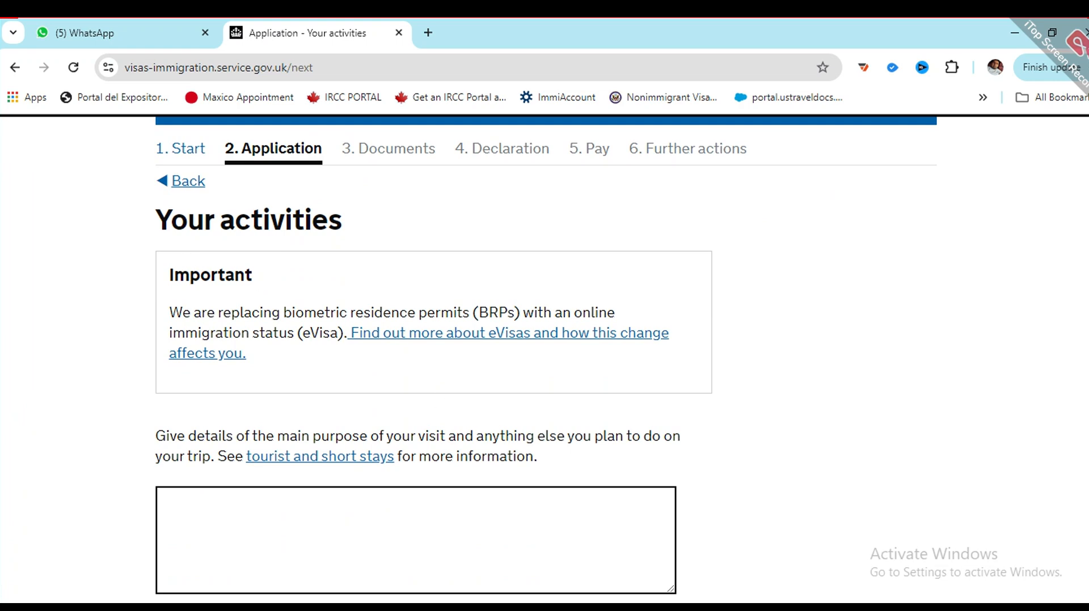
scroll(804, 598, "down", 1)
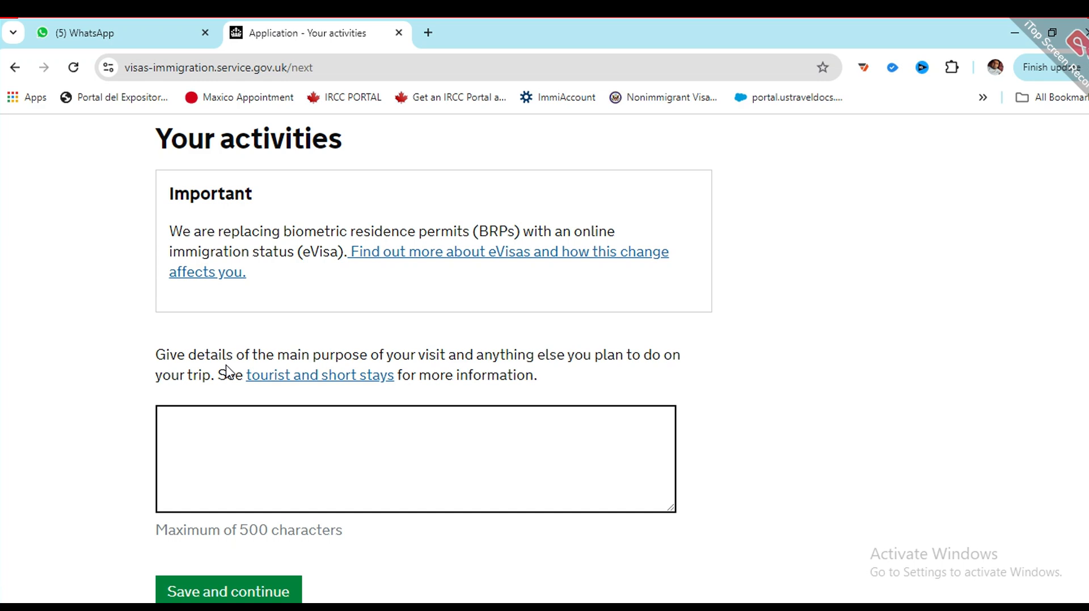
left_click(225, 430)
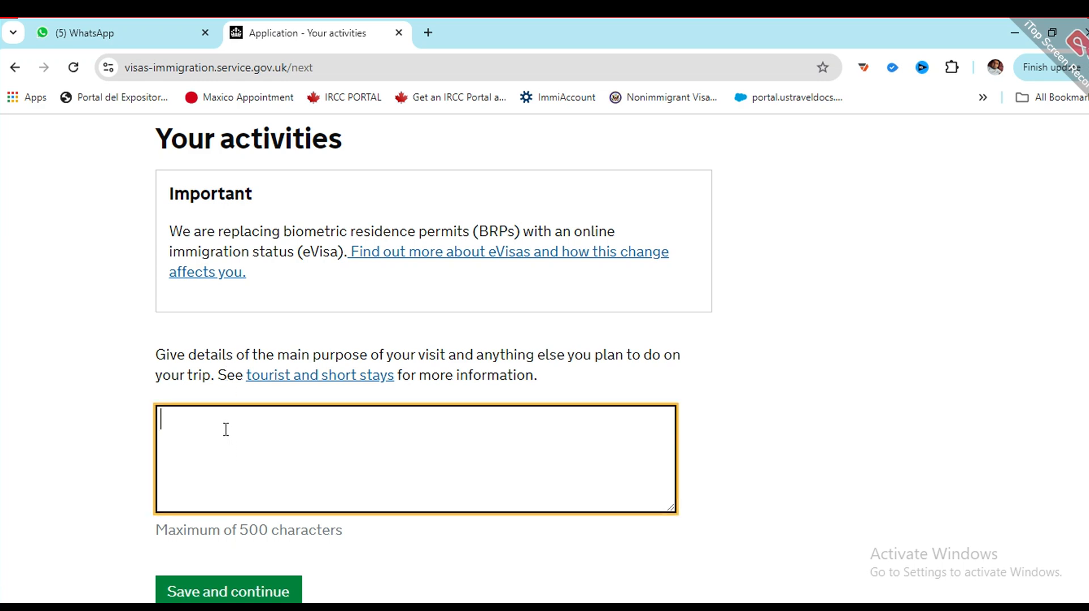
double_click(253, 530)
left_click(221, 432)
left_click_drag(235, 530, 278, 517)
left_click(219, 423)
type("fjhghdgdgdhtjhffsg")
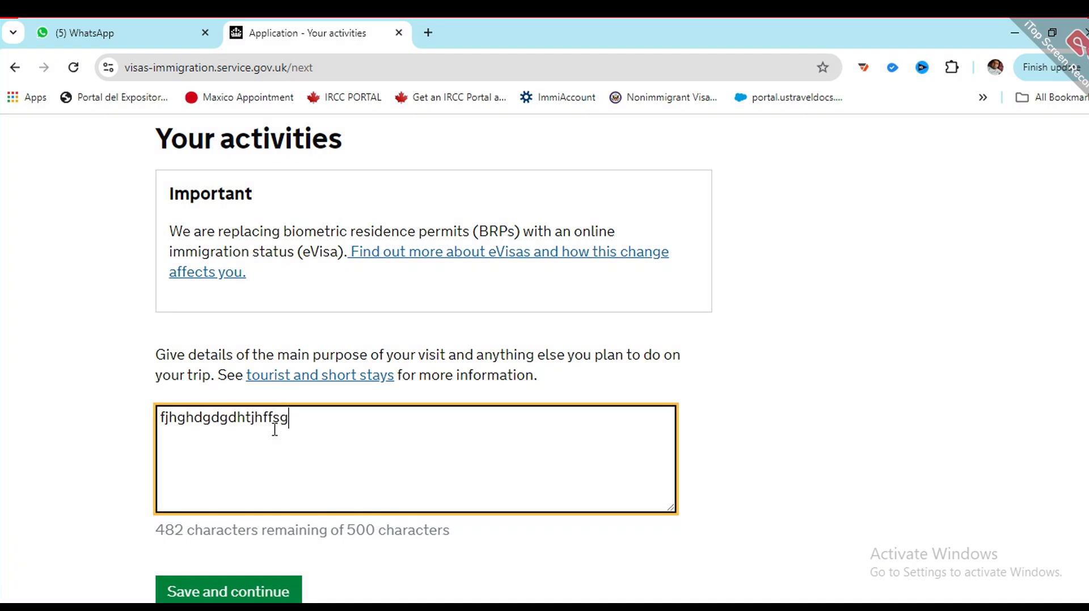
scroll(274, 430, "down", 3)
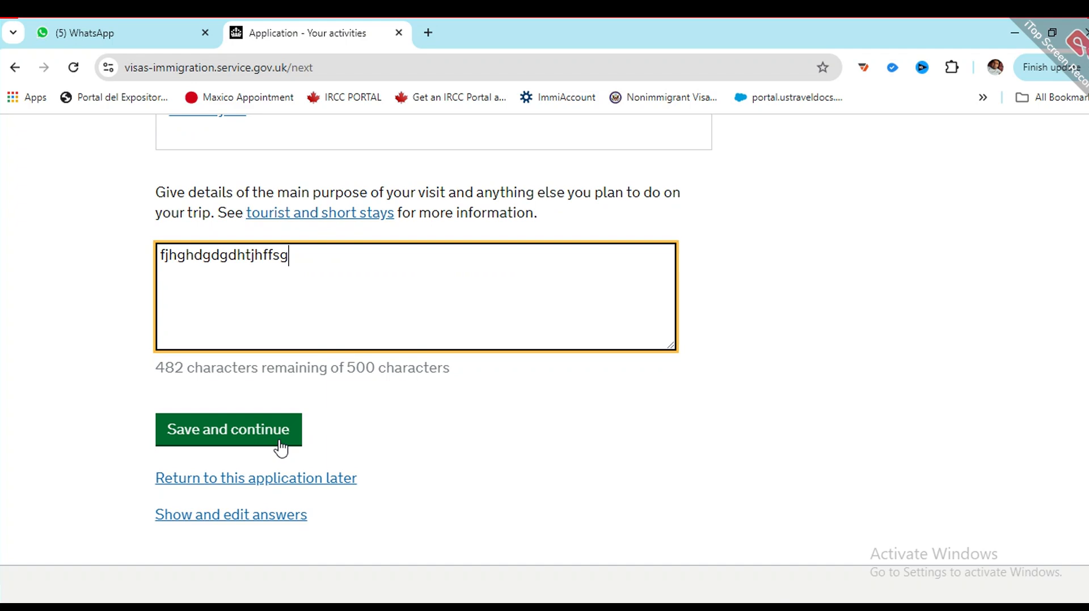
left_click(231, 432)
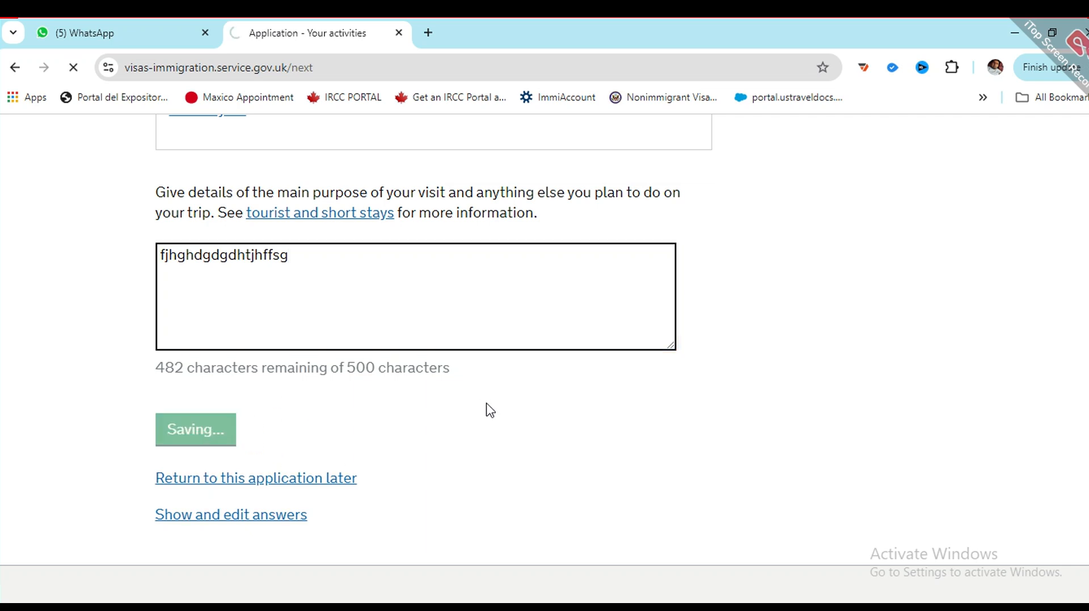
scroll(311, 389, "down", 3)
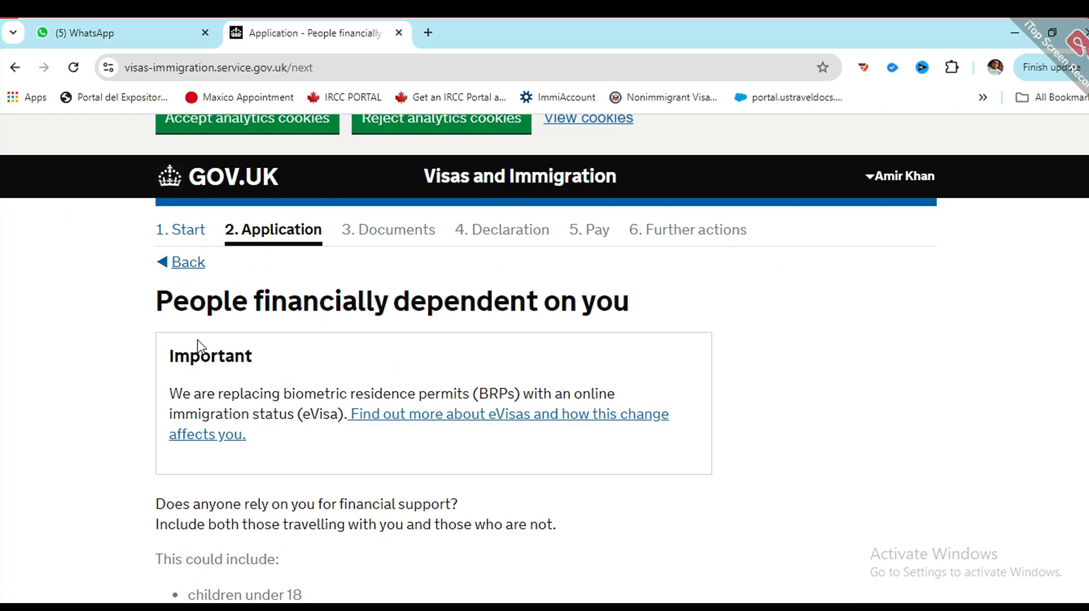
Step: Select Yes, then change the financial dependants answer to No
scroll(418, 347, "down", 5)
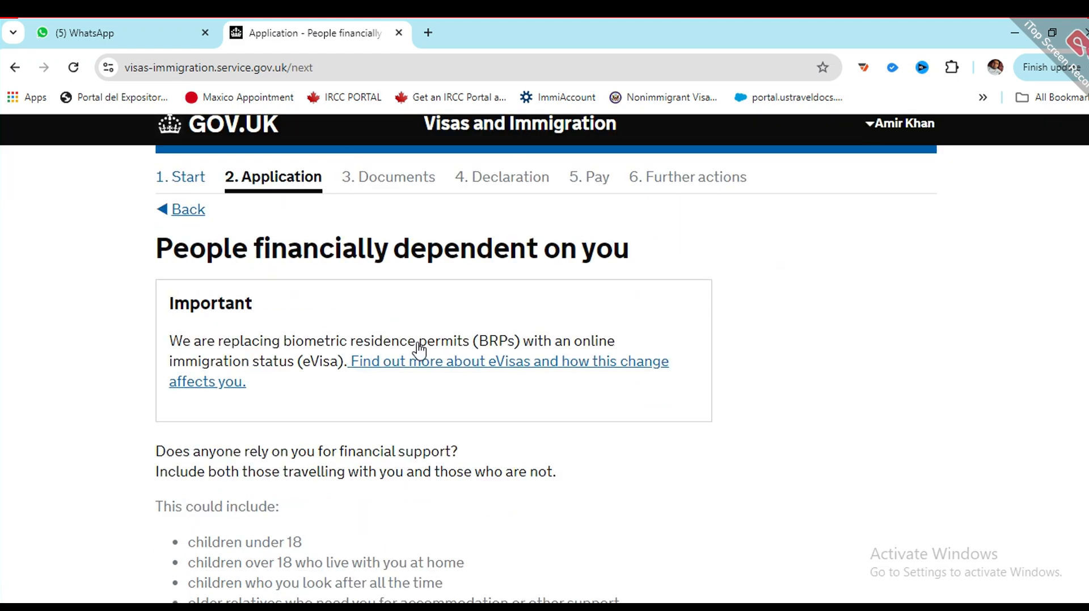
scroll(219, 336, "up", 3)
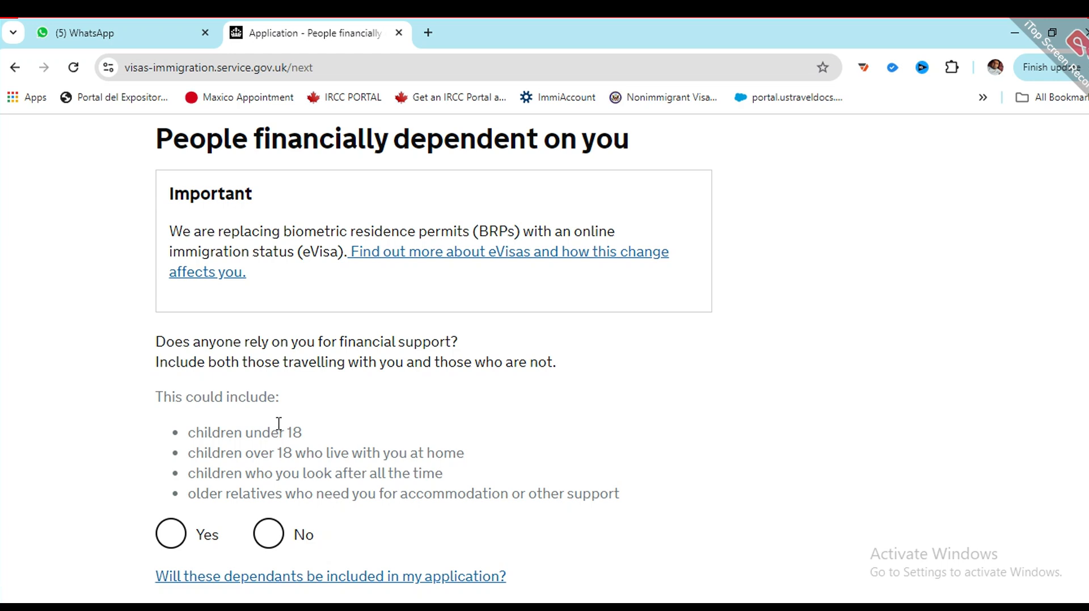
scroll(279, 424, "down", 2)
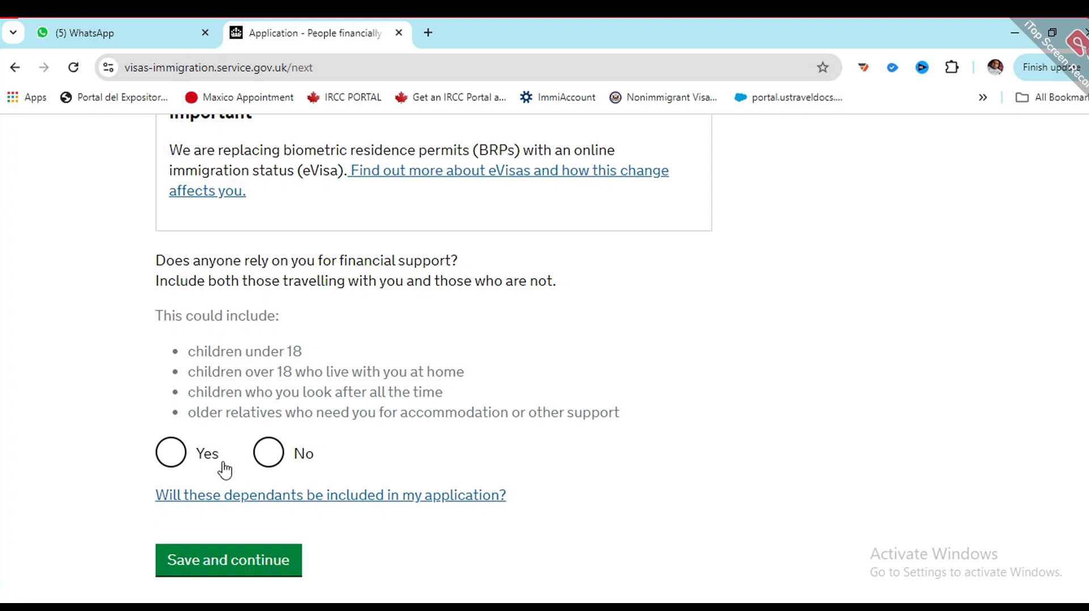
left_click(172, 454)
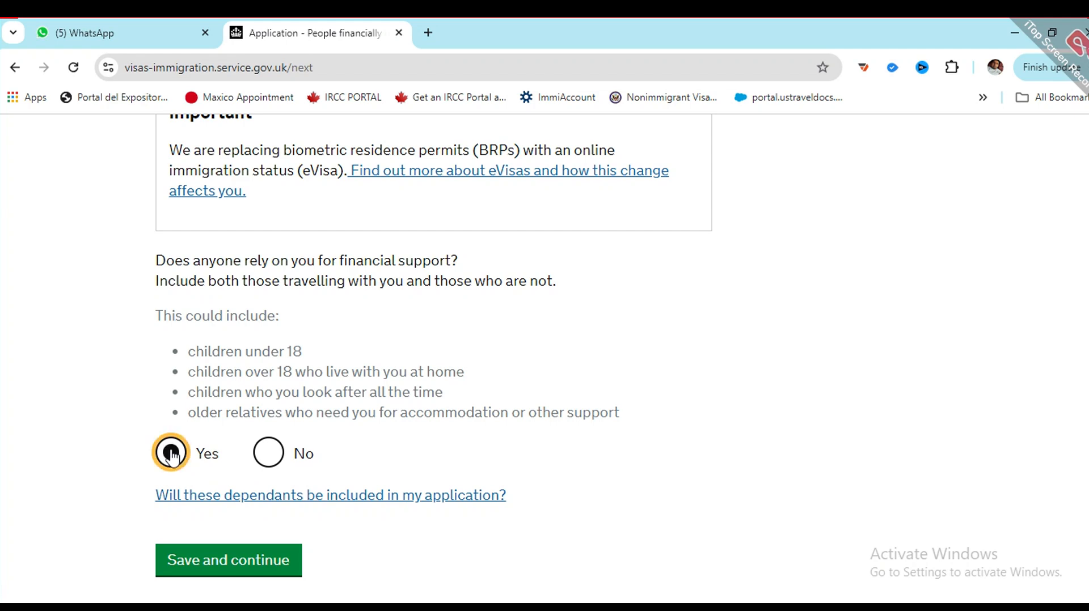
scroll(227, 420, "down", 2)
scroll(251, 427, "down", 1)
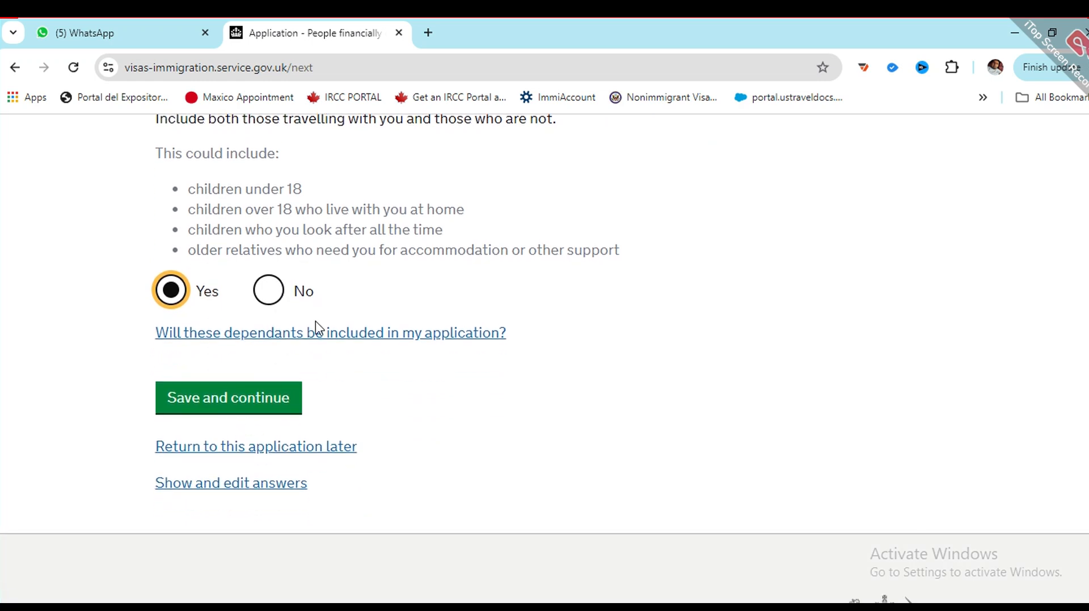
left_click(269, 291)
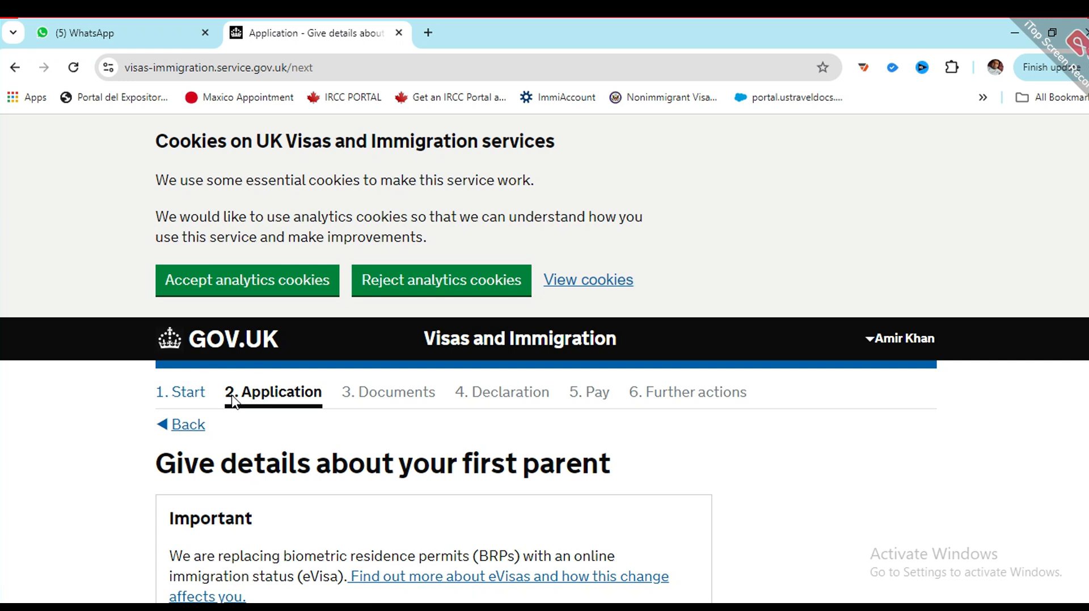
Step: Mark the first parent as Mother and enter her given and family names
scroll(233, 401, "down", 3)
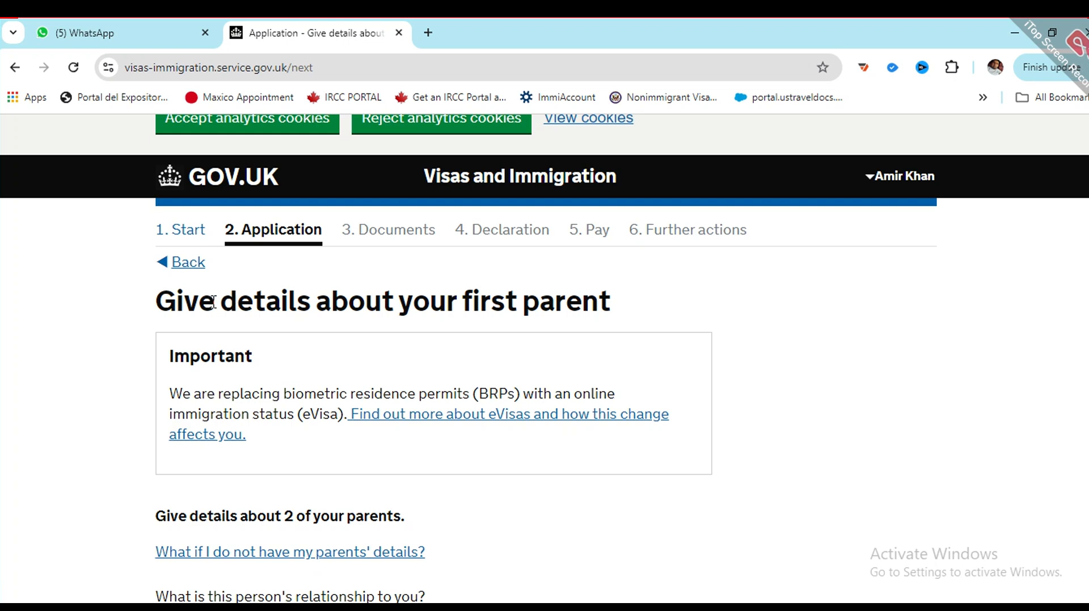
scroll(212, 302, "down", 3)
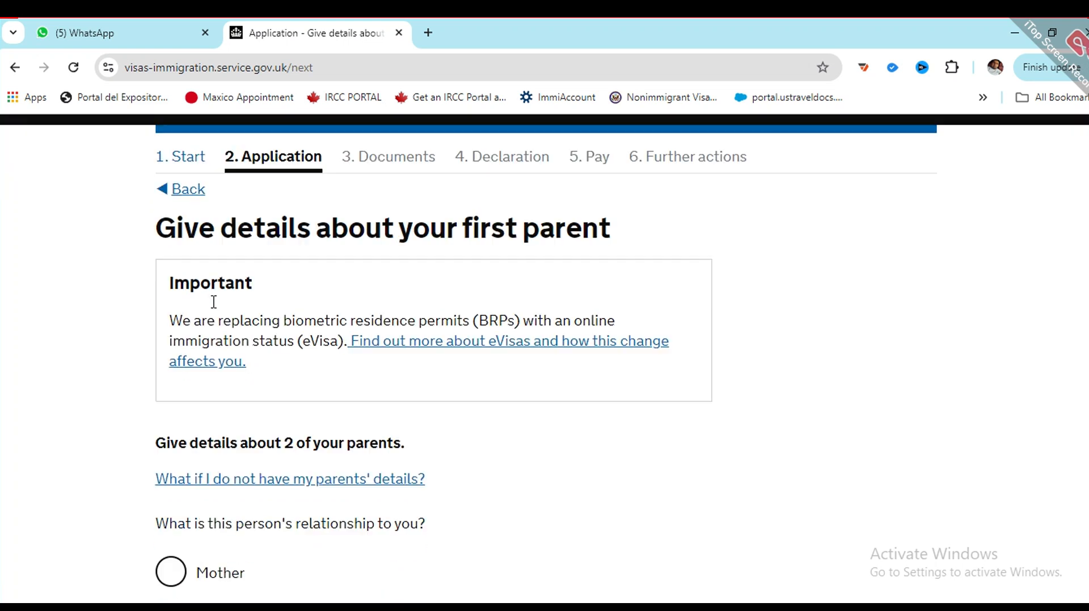
left_click(171, 483)
scroll(244, 458, "down", 2)
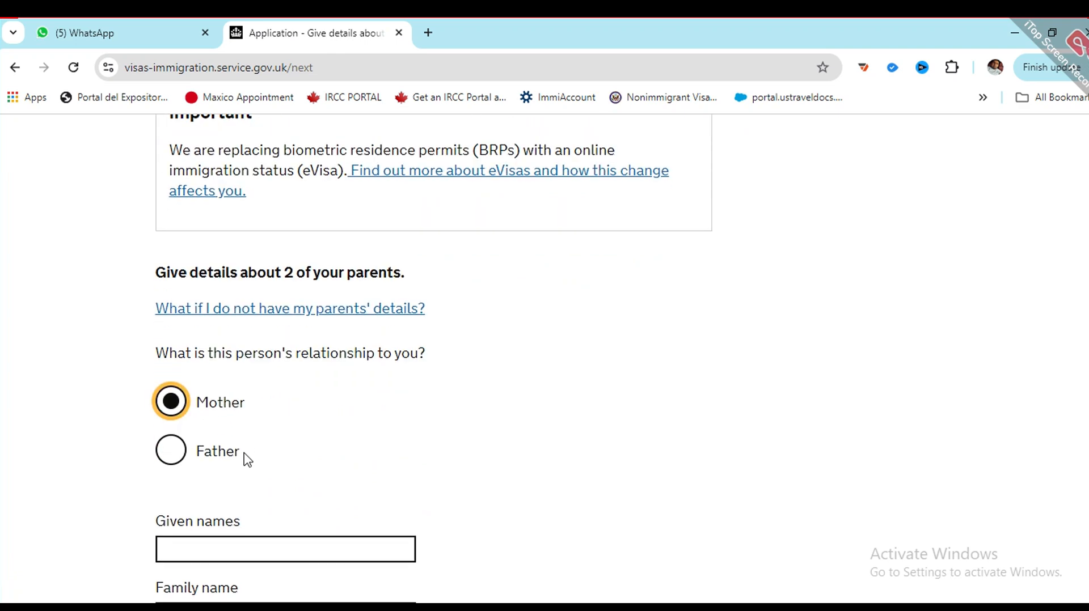
scroll(206, 431, "down", 3)
left_click(248, 377)
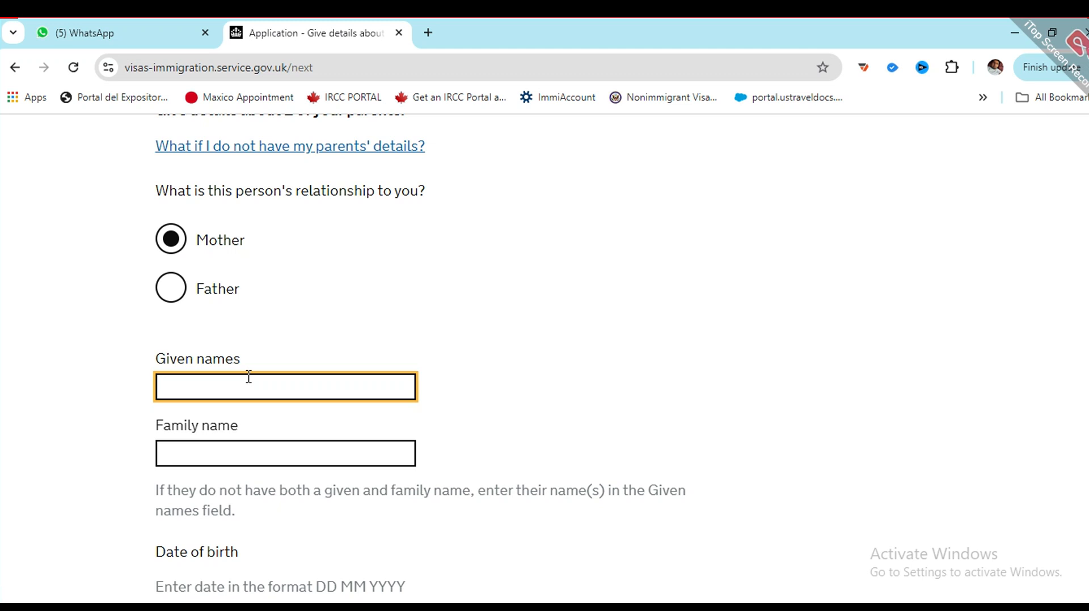
type("aas")
left_click(261, 440)
type("as")
scroll(290, 475, "down", 3)
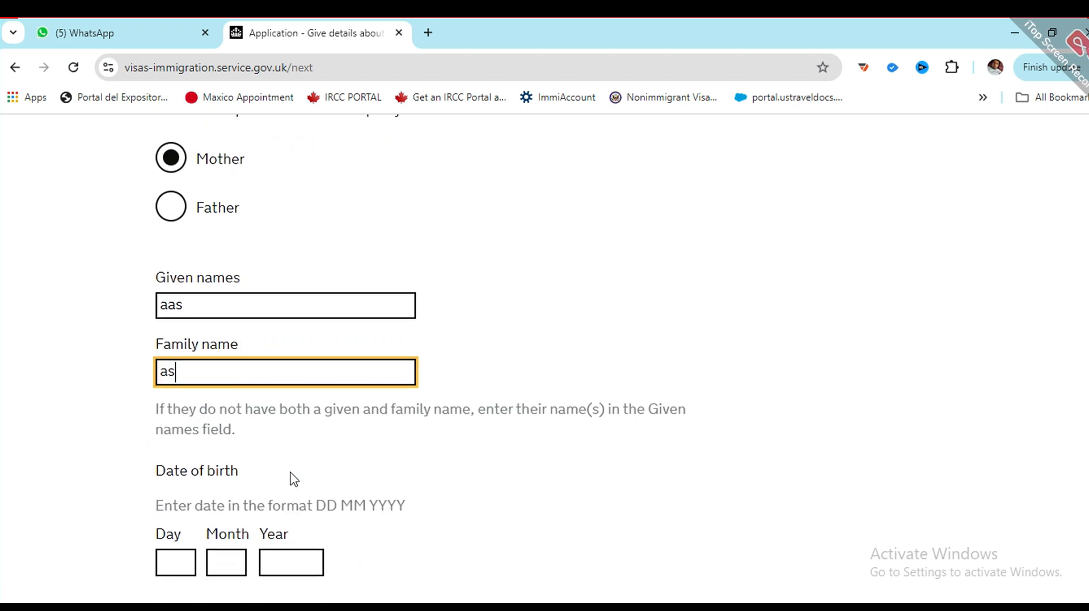
left_click(172, 475)
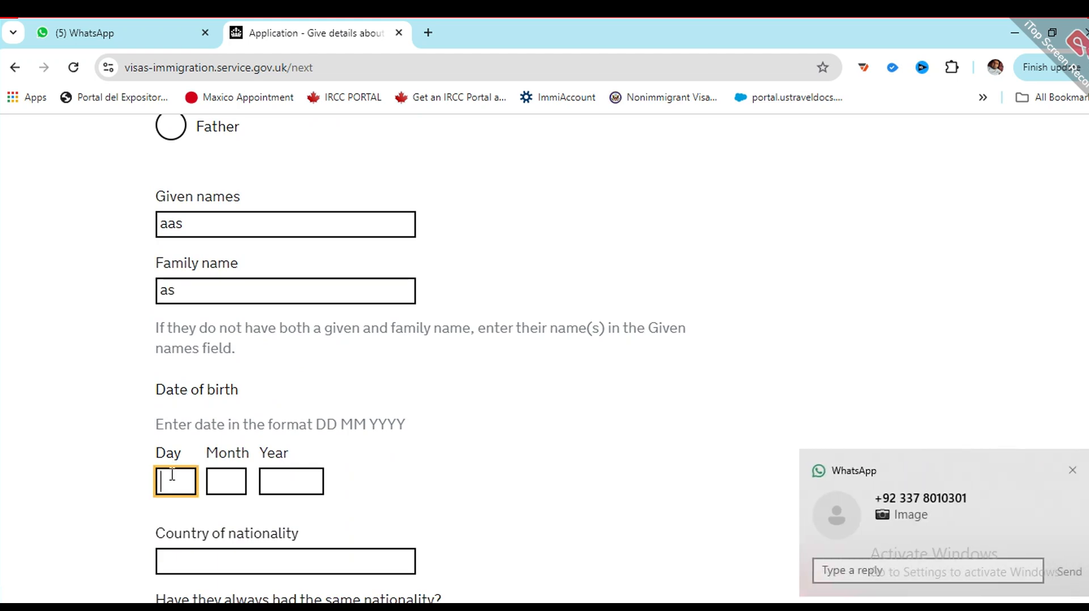
type("12")
left_click(211, 479)
type("12")
left_click(272, 469)
type("1")
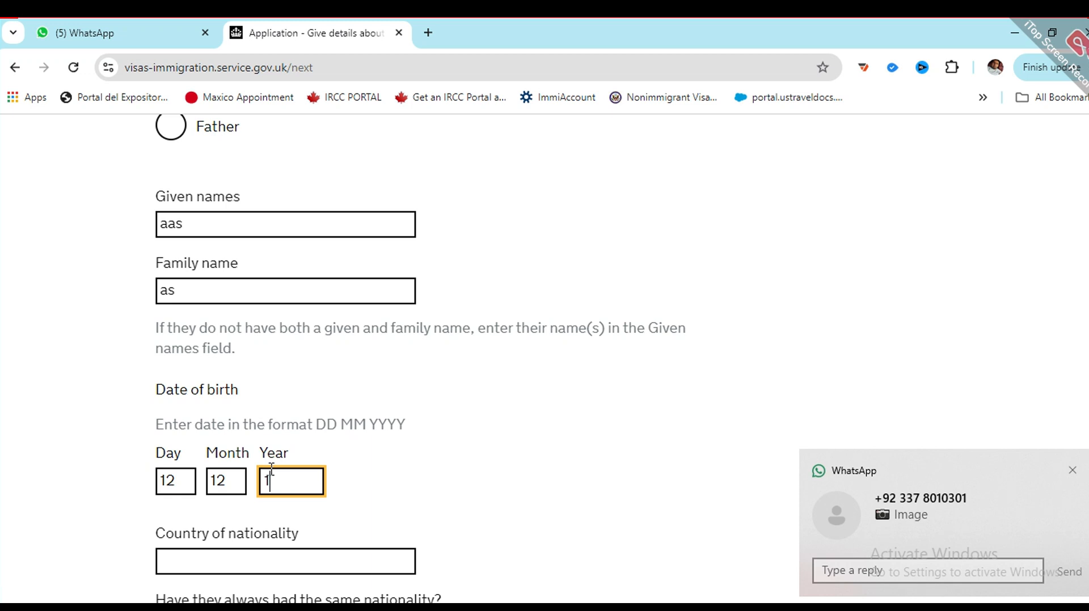
type("950")
Step: Set her nationality to Pakistan, always the same, and save the details
scroll(278, 476, "down", 1)
left_click(282, 481)
type("pakis")
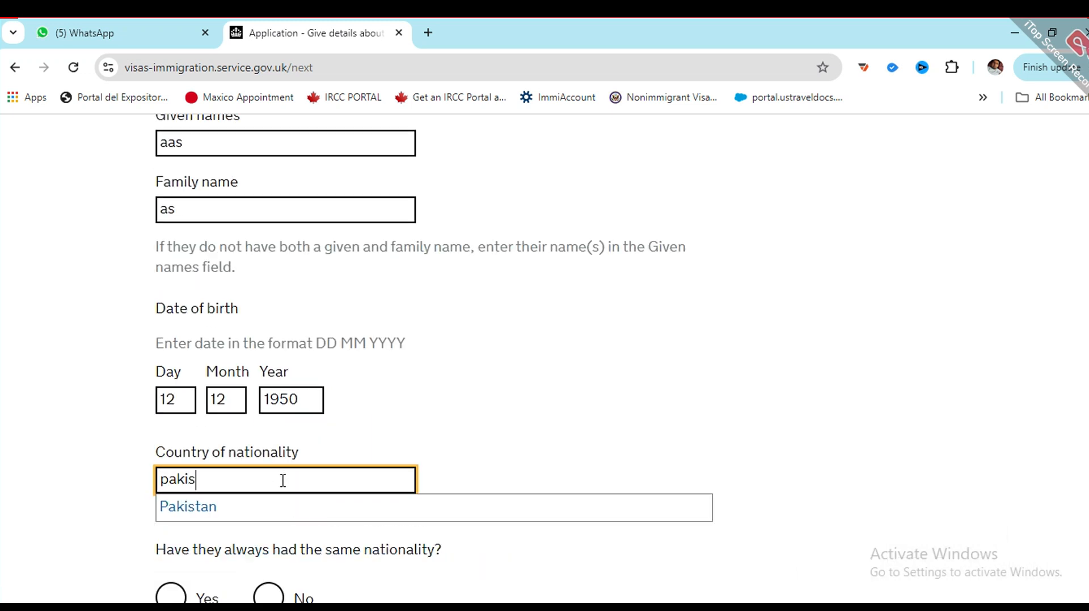
key("Down")
key("Return")
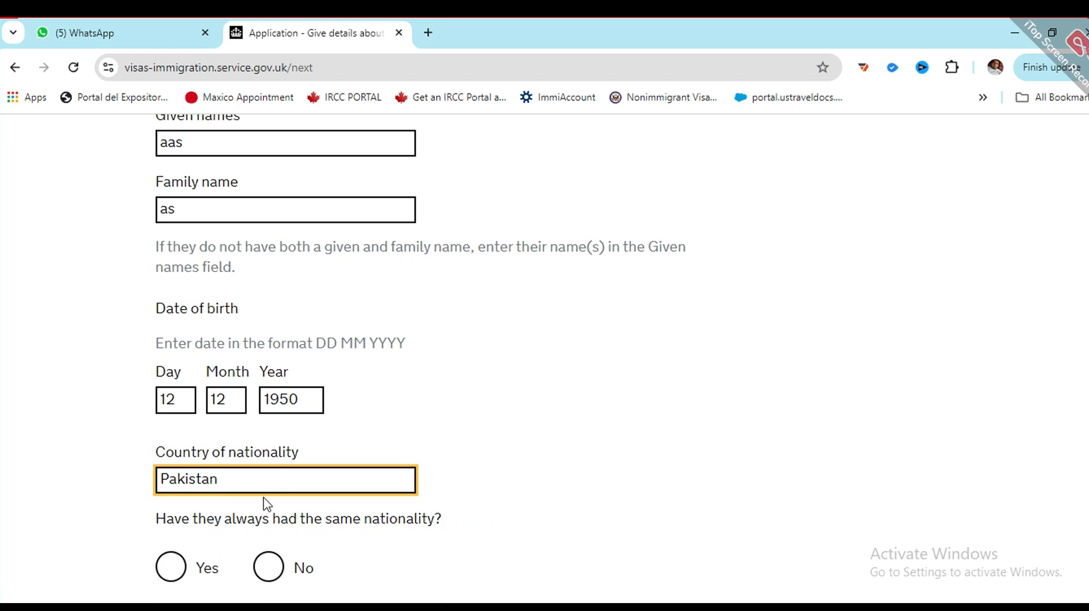
scroll(173, 559, "down", 1)
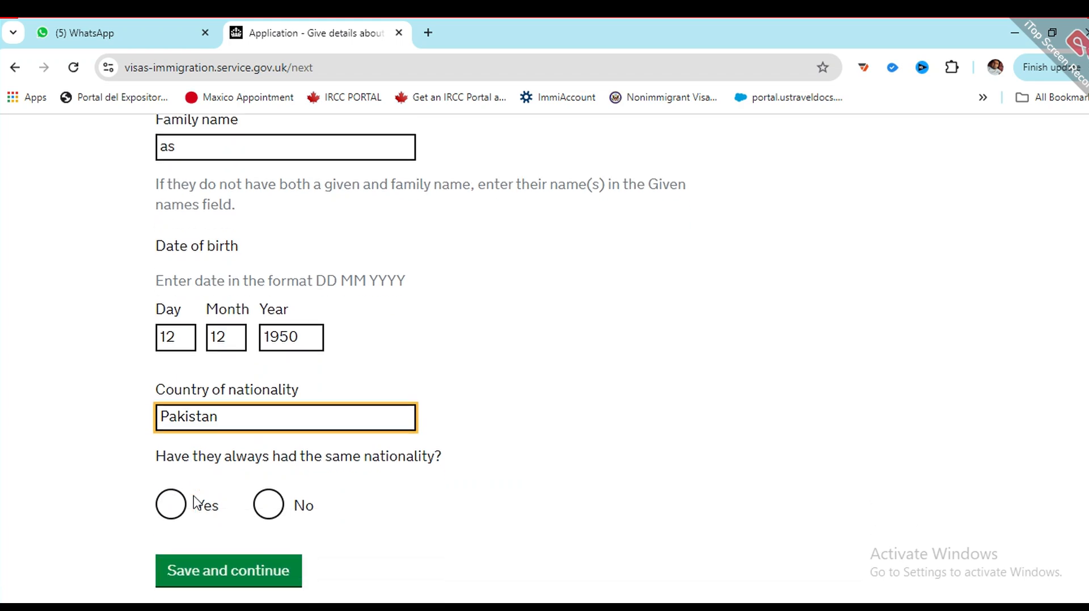
left_click(170, 487)
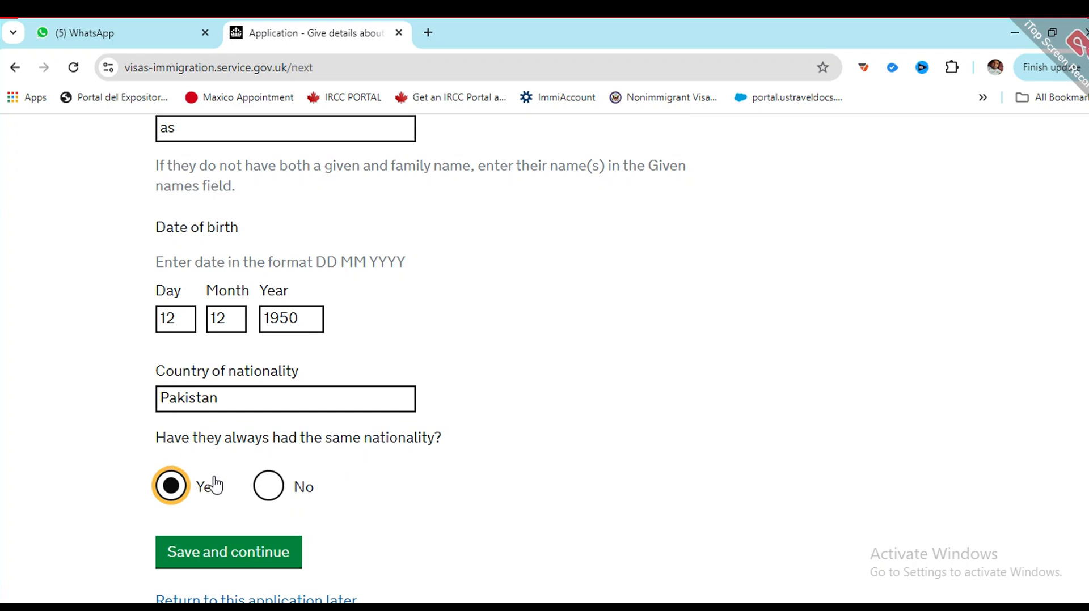
left_click(214, 550)
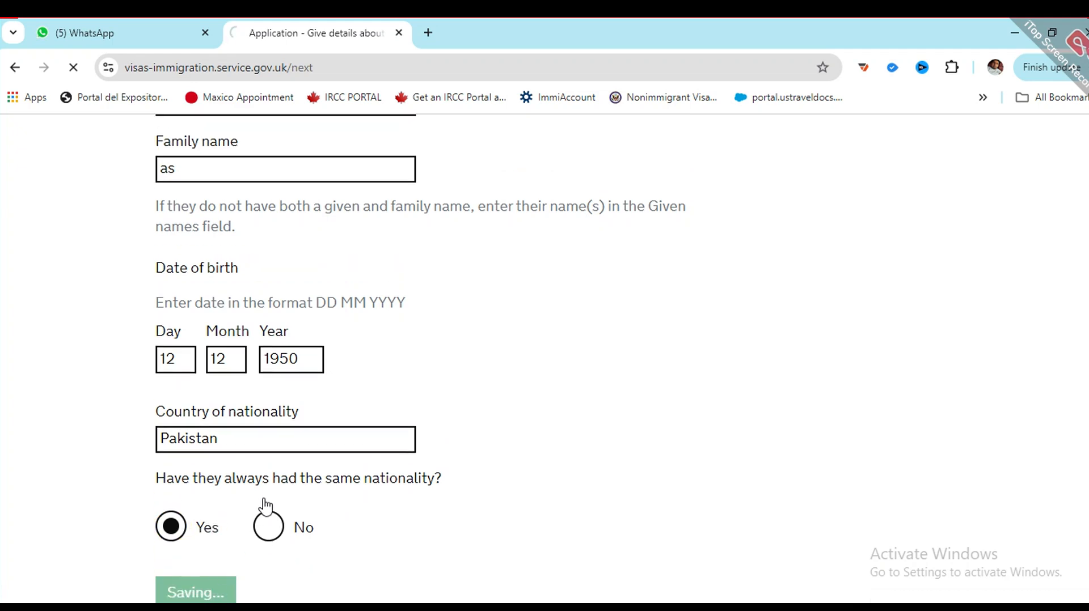
Step: Mark the other parent as Father and enter his given and family names
scroll(231, 428, "down", 5)
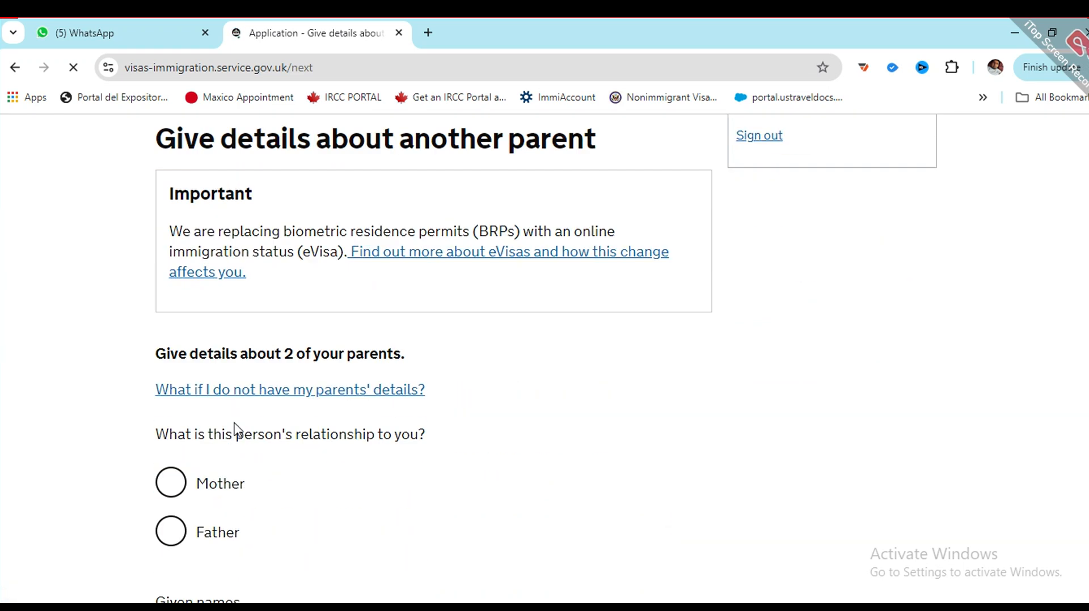
left_click(171, 531)
scroll(210, 416, "down", 4)
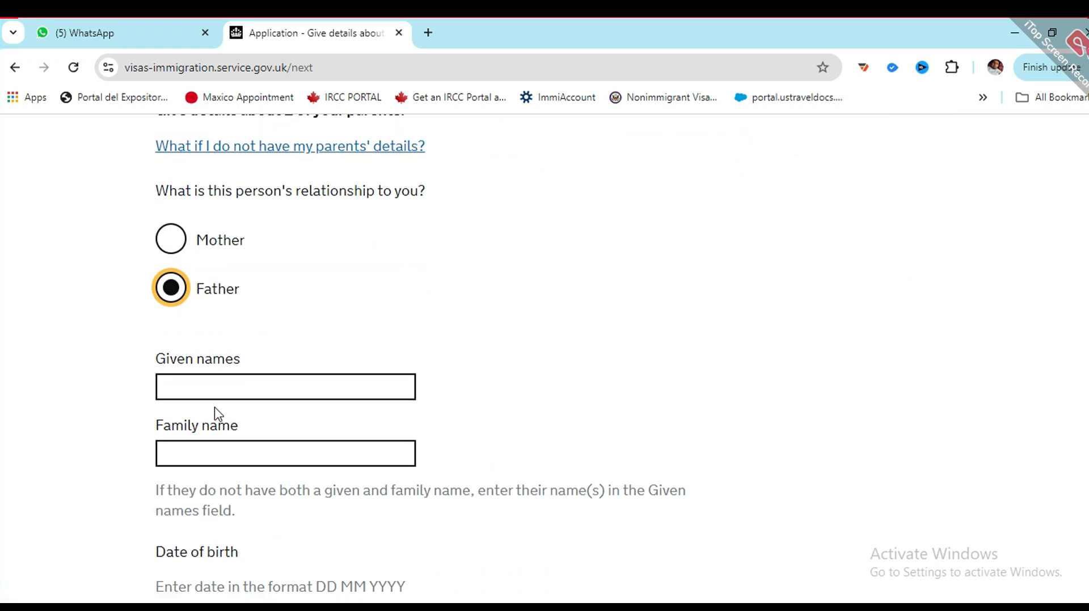
left_click(231, 370)
type("WEAWEW")
left_click(255, 448)
type("AS")
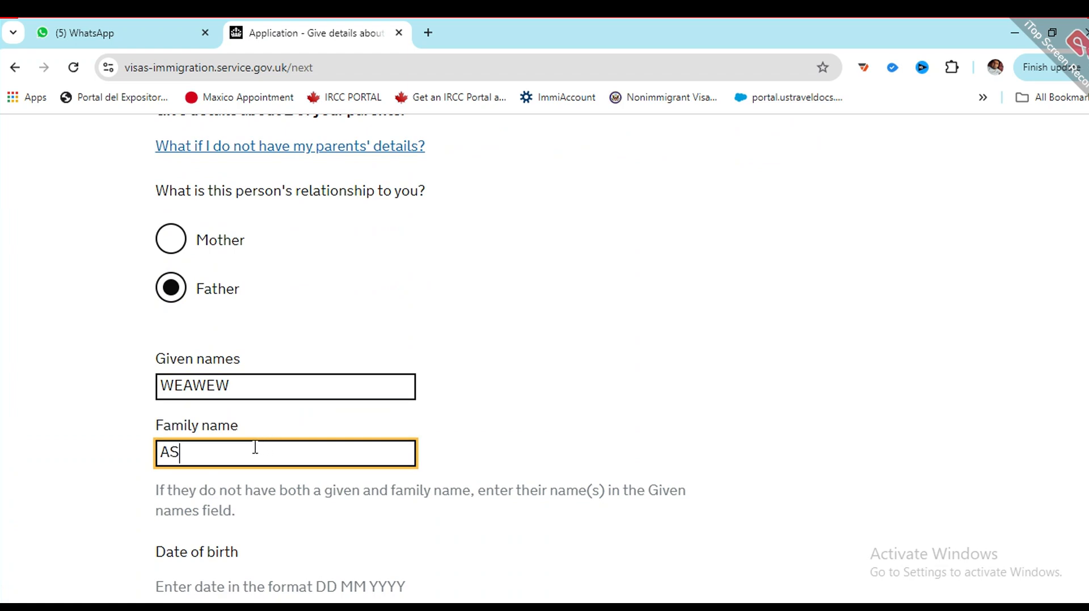
Step: Enter the father's date of birth as 12/12/1950
scroll(238, 391, "down", 4)
left_click(162, 397)
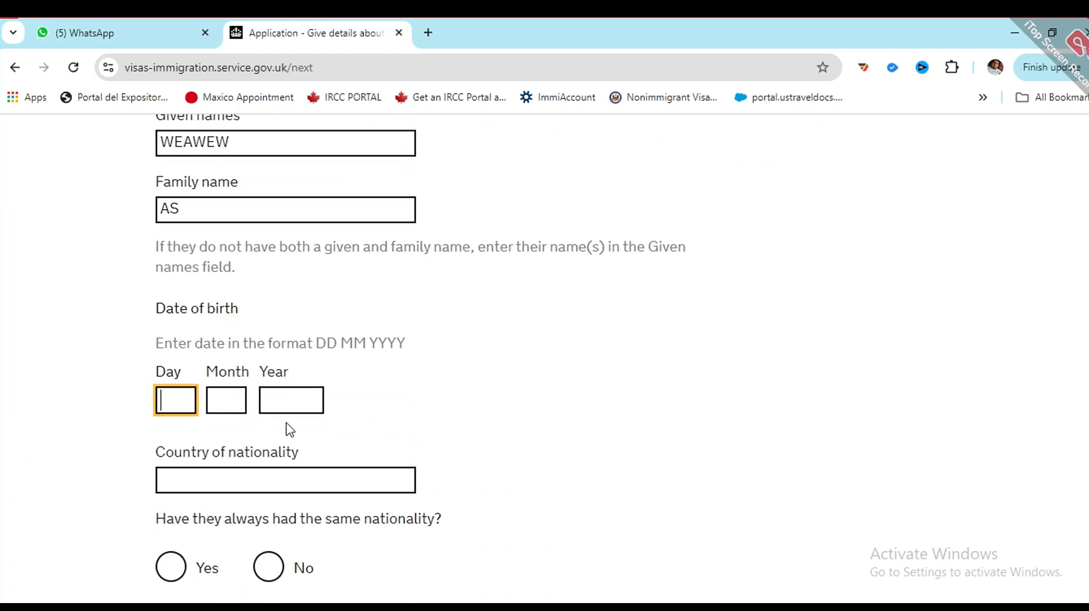
type("12")
left_click(222, 401)
type("12")
left_click(276, 391)
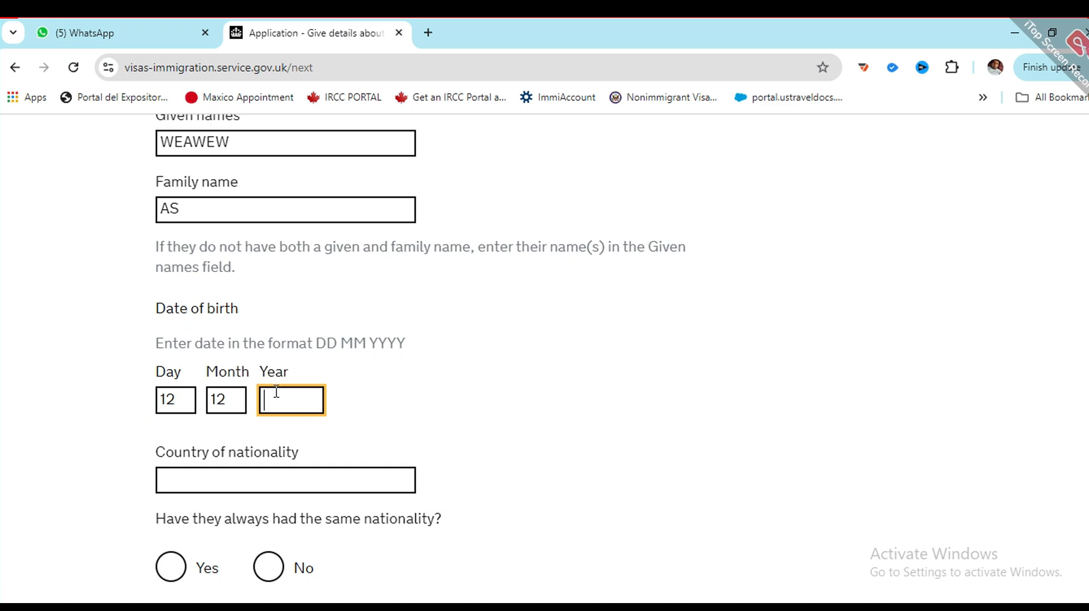
type("1950")
Step: Set his nationality to Pakistan, always the same, and save the details
left_click(229, 472)
type("Pak")
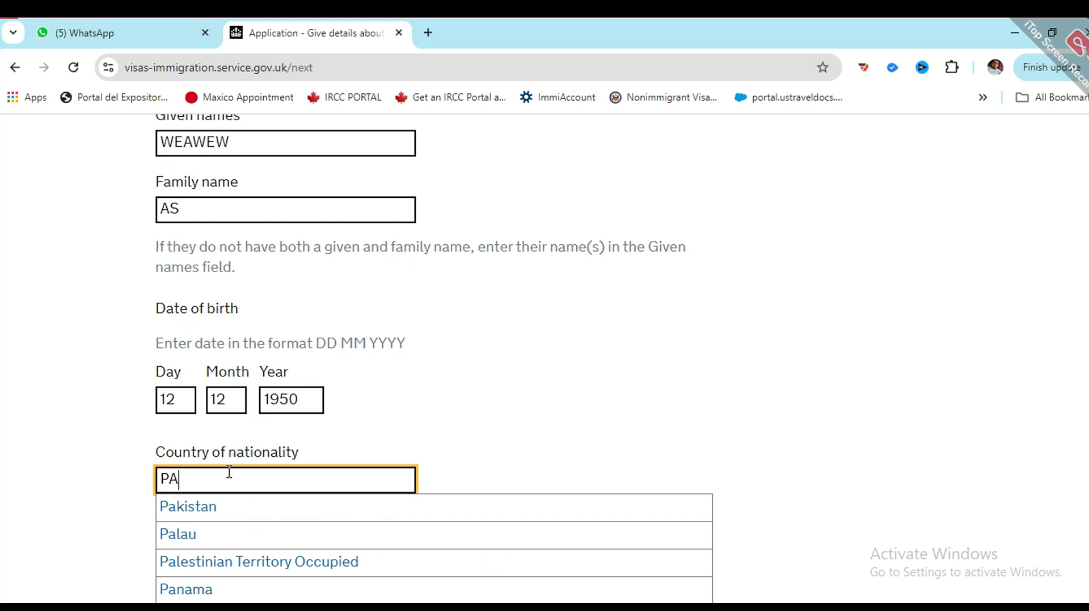
key("Down")
key("Return")
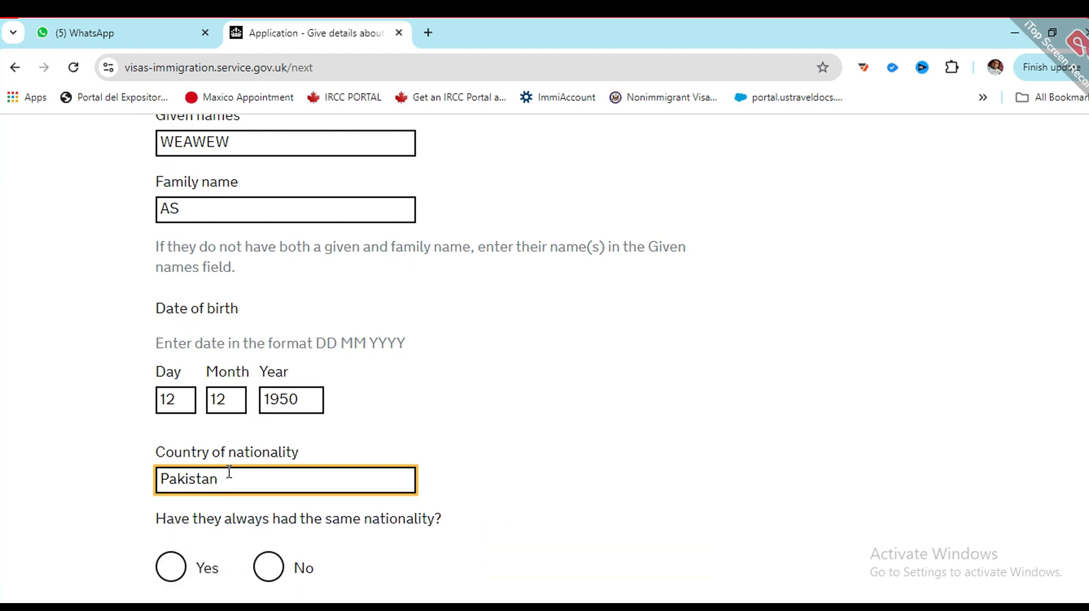
scroll(230, 472, "down", 1)
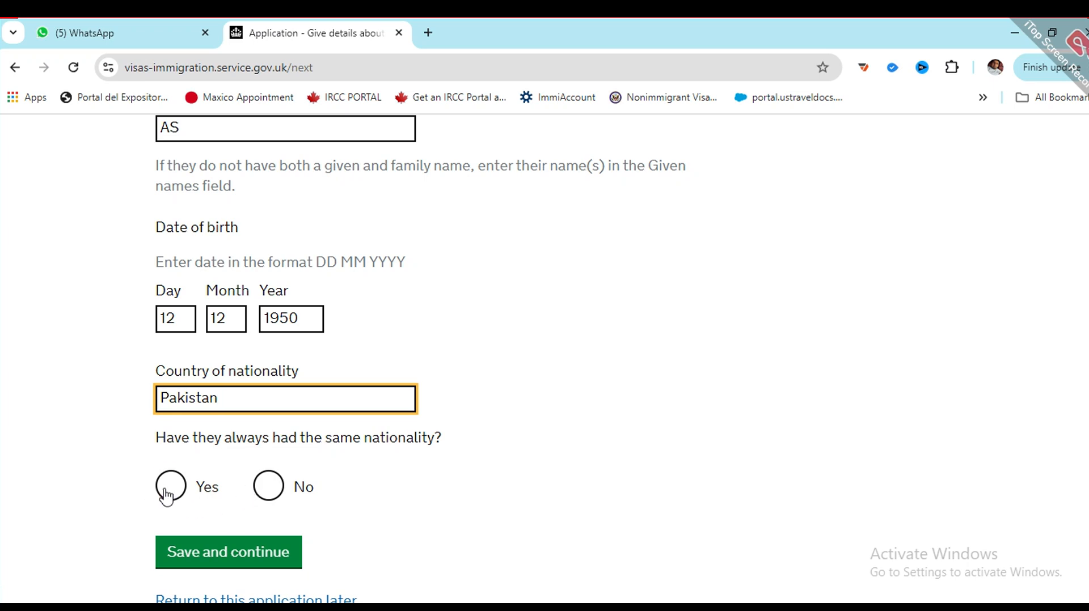
left_click(170, 488)
left_click(239, 552)
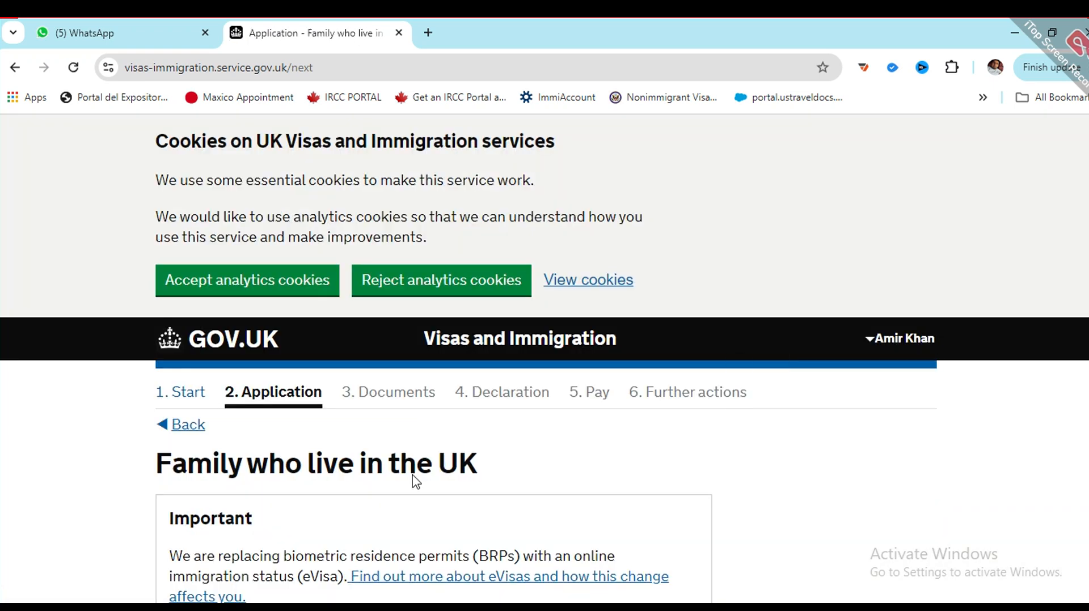
Step: Select No for family living in the UK and save, moving to the organised group page
scroll(417, 483, "down", 3)
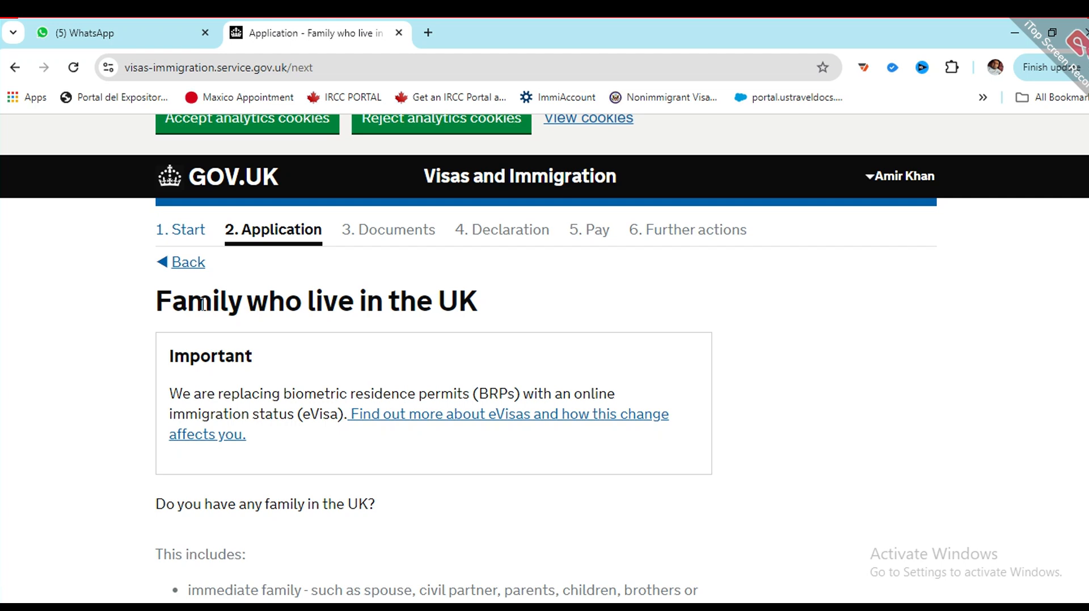
scroll(282, 301, "down", 3)
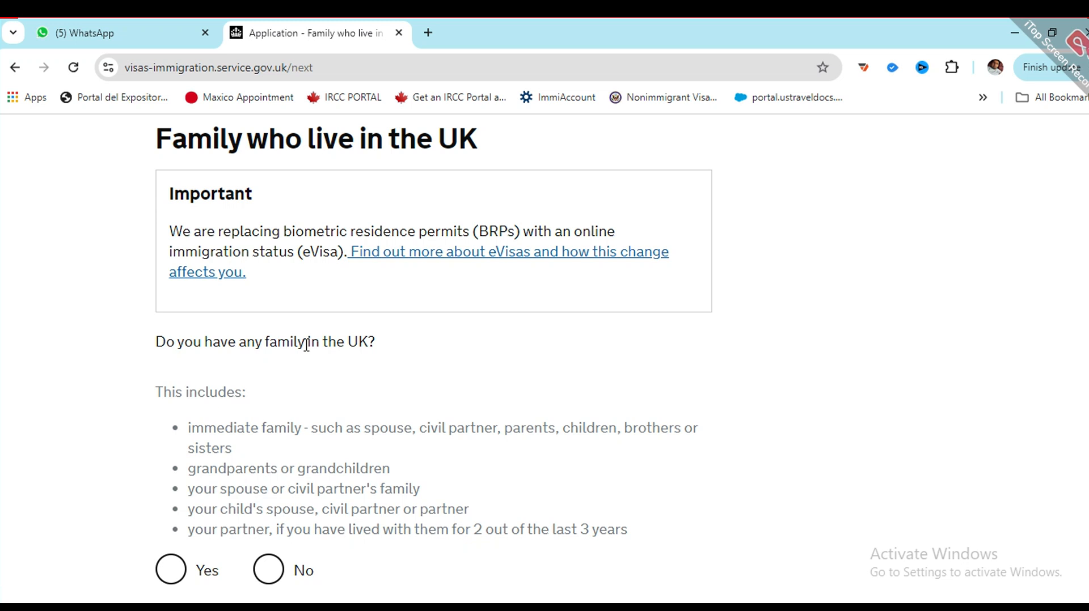
scroll(307, 344, "down", 2)
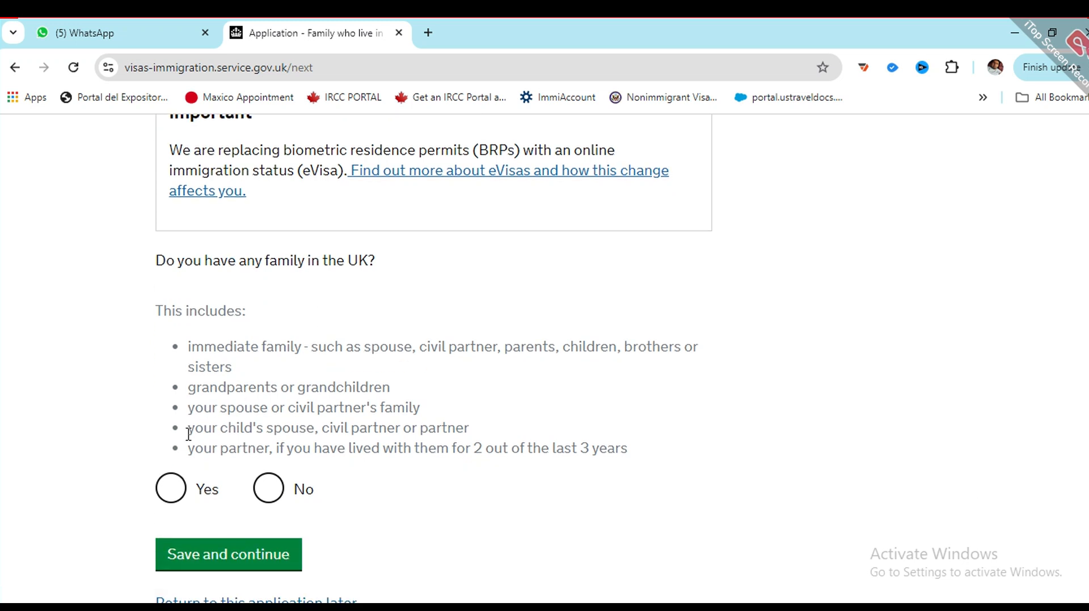
left_click_drag(163, 312, 406, 348)
left_click(340, 349)
left_click(264, 490)
left_click(170, 490)
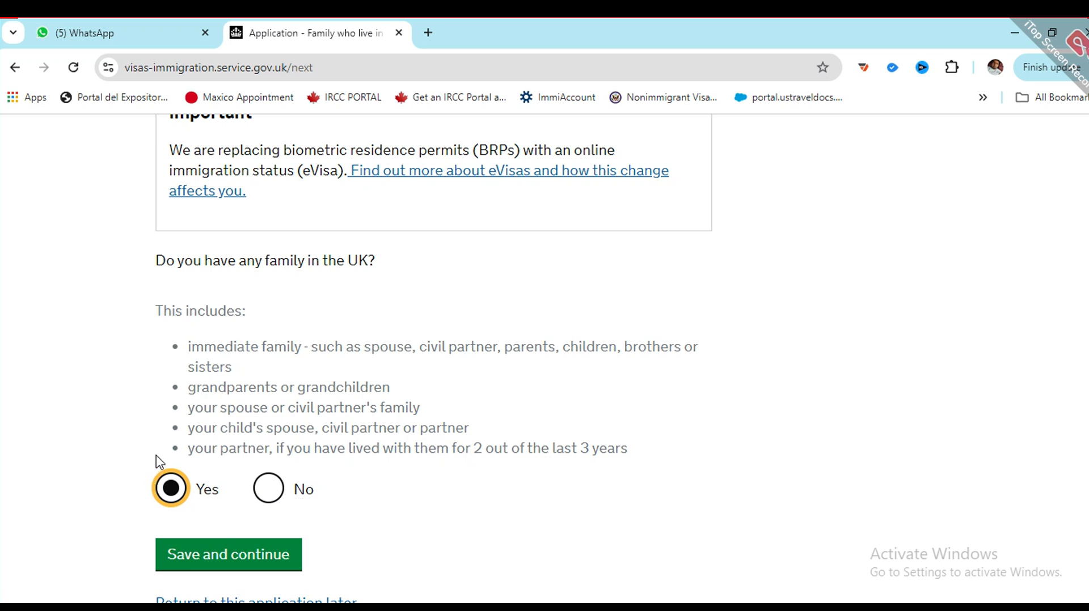
left_click(268, 488)
left_click(235, 562)
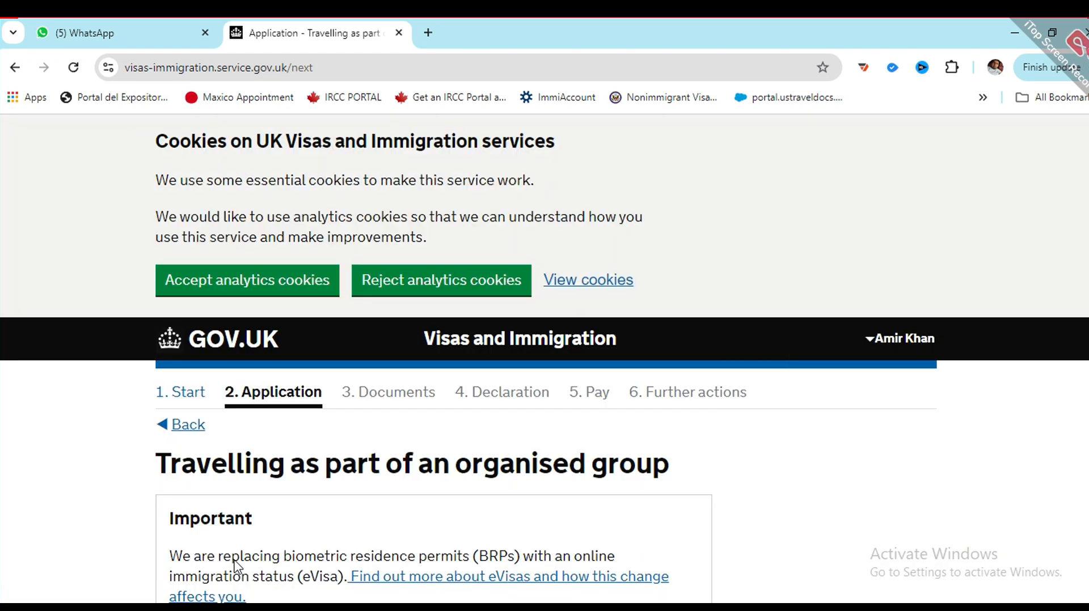
Step: Answer No to travelling as part of an organised group and save
scroll(237, 562, "down", 3)
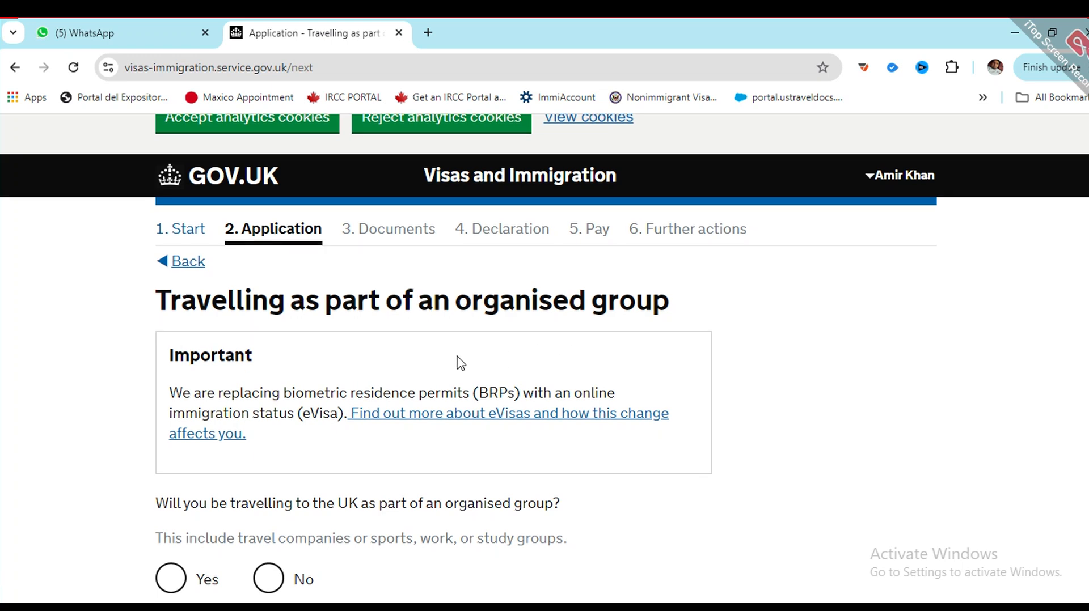
scroll(457, 365, "down", 3)
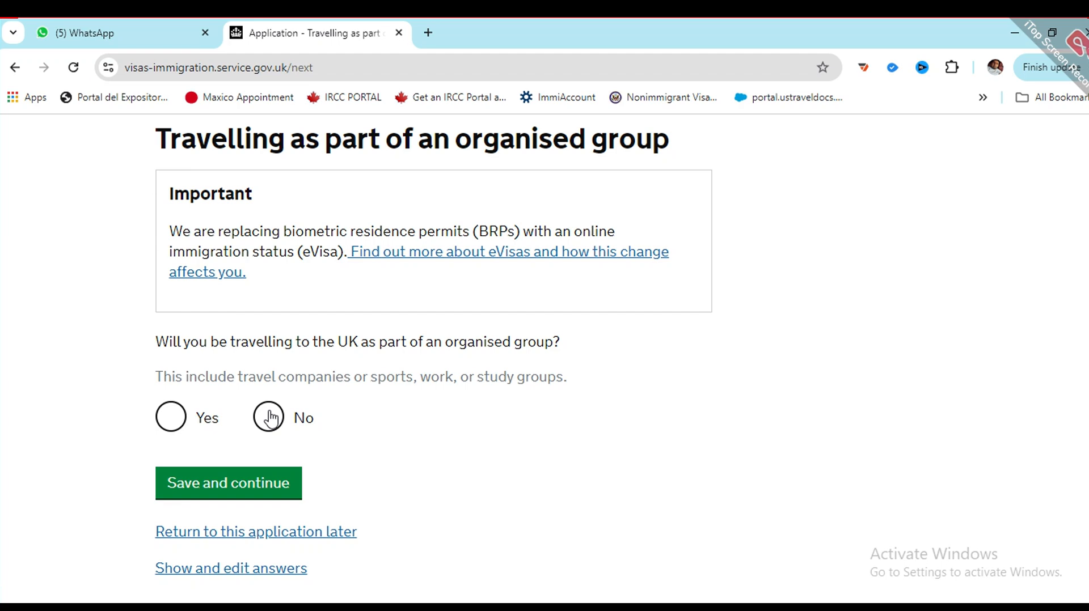
left_click(271, 418)
left_click(216, 486)
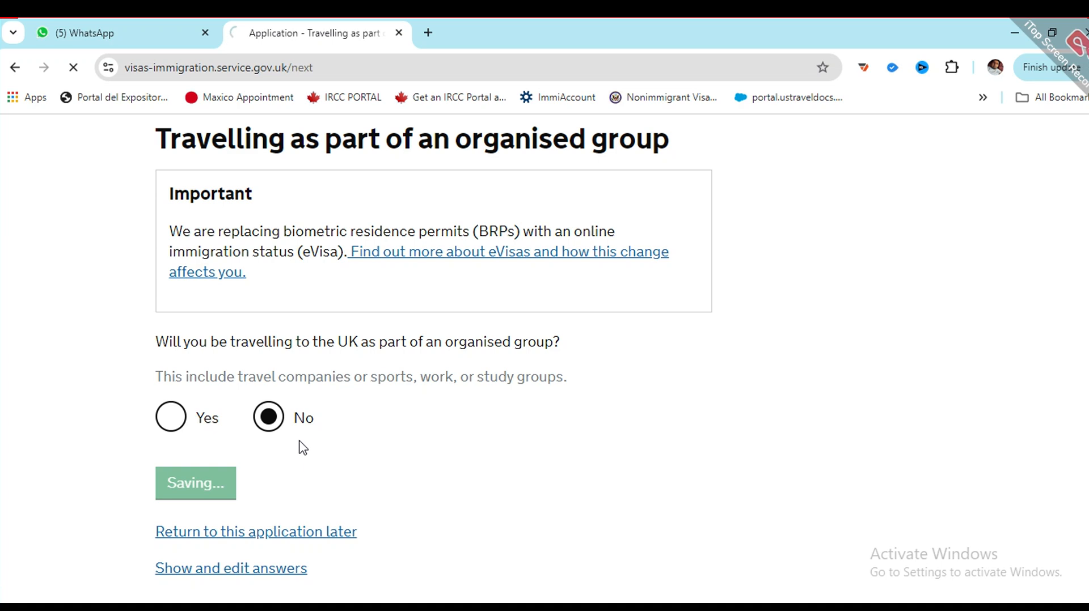
Step: Answer No to travelling with another person and save
scroll(299, 441, "down", 2)
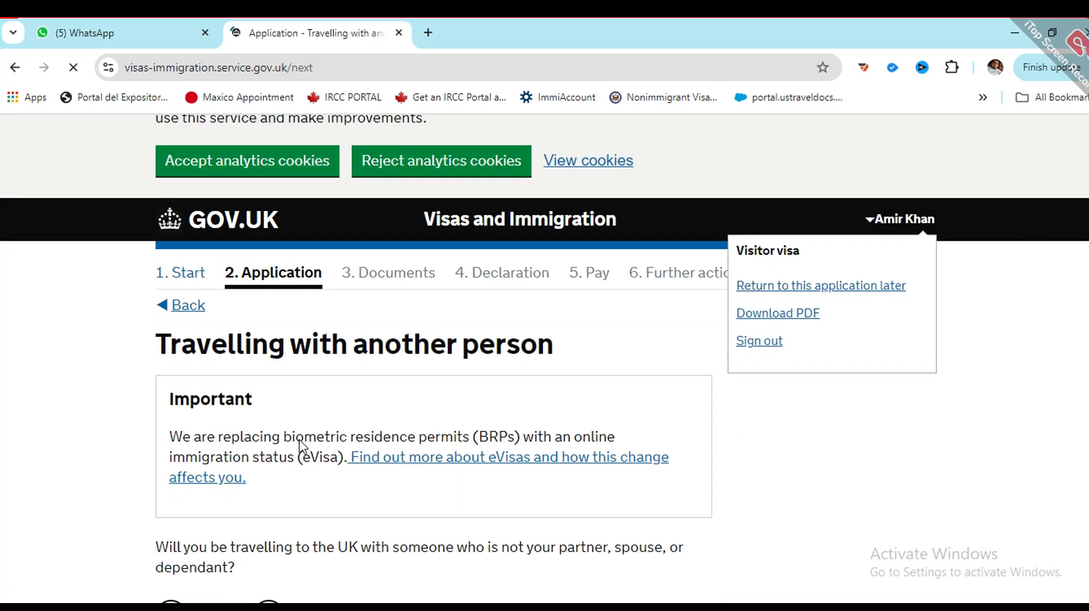
scroll(308, 433, "down", 1)
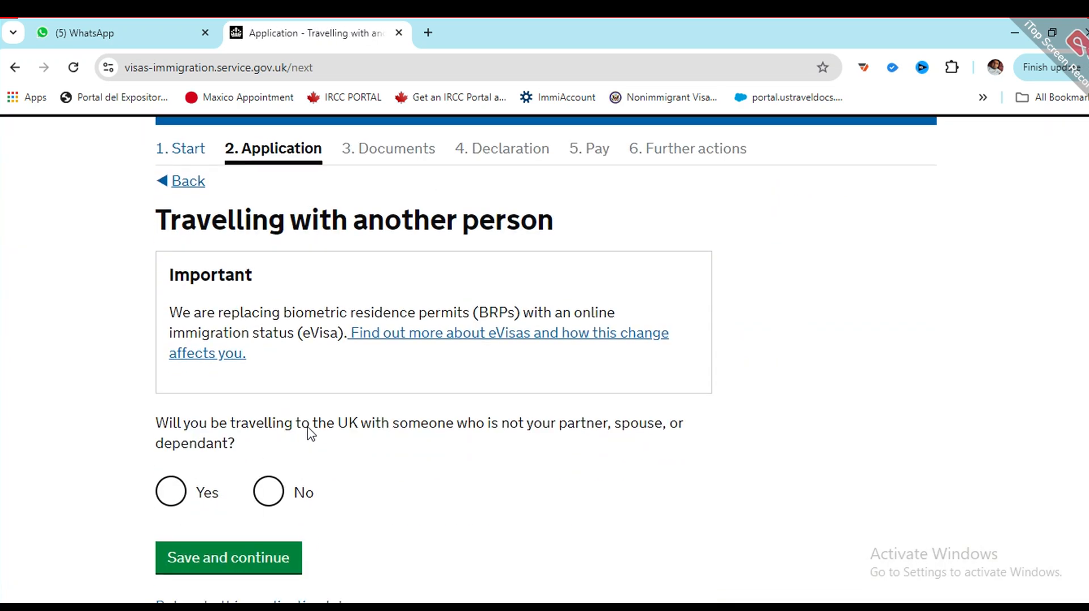
left_click(267, 492)
scroll(297, 441, "down", 1)
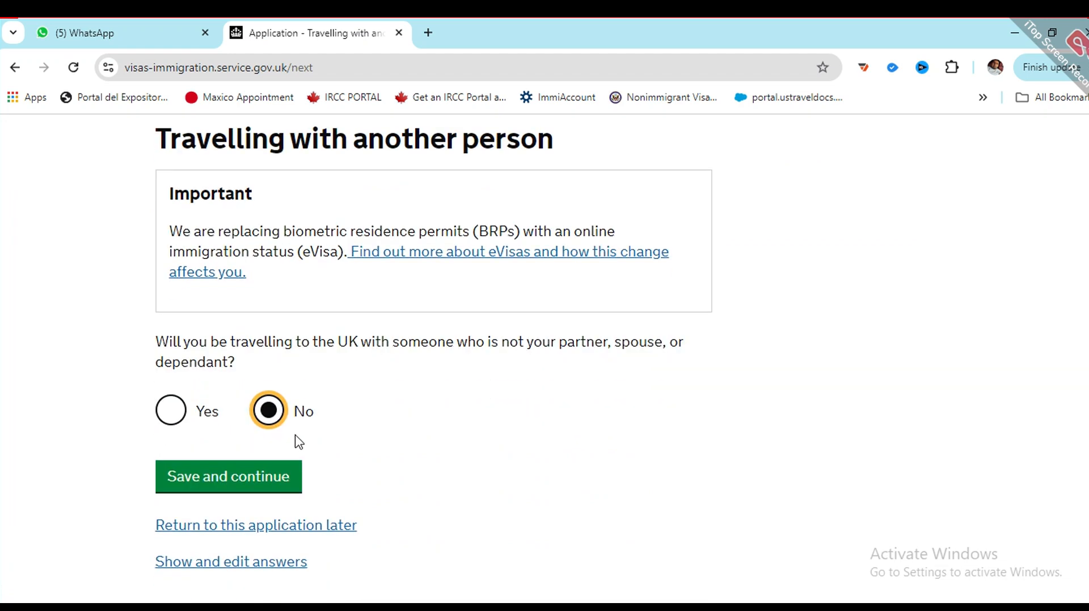
left_click(245, 479)
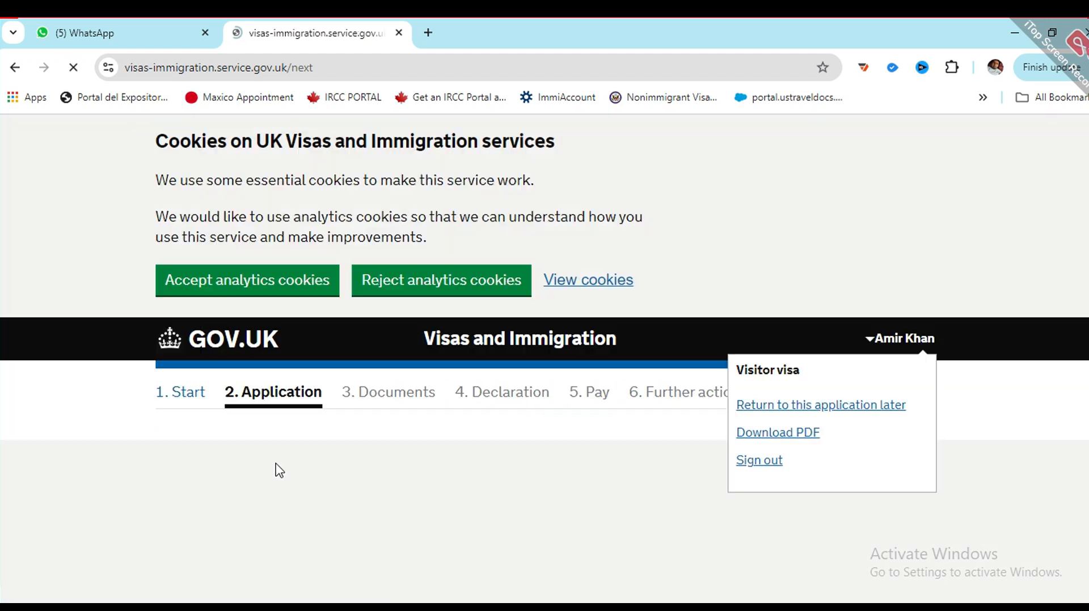
Step: Answer Yes, address known, for UK accommodation and save
scroll(236, 432, "down", 1)
scroll(357, 420, "down", 4)
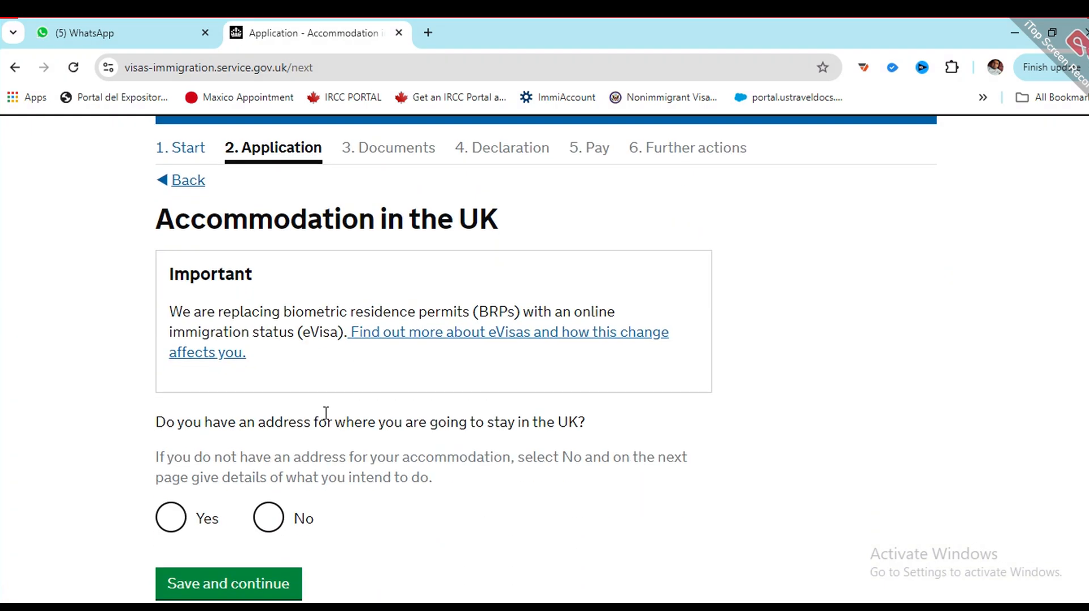
left_click(266, 356)
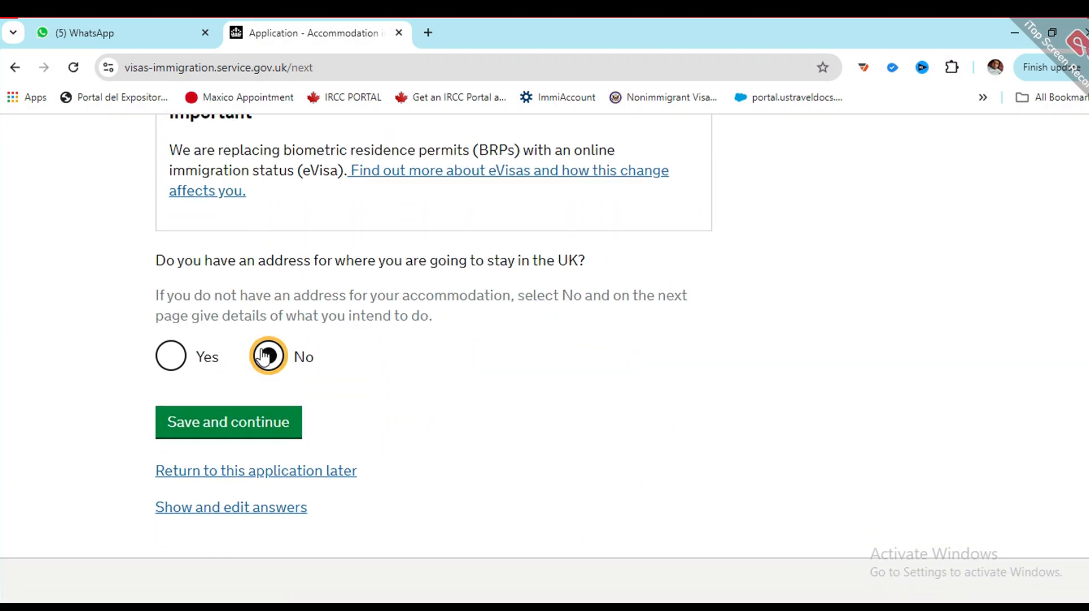
left_click(171, 357)
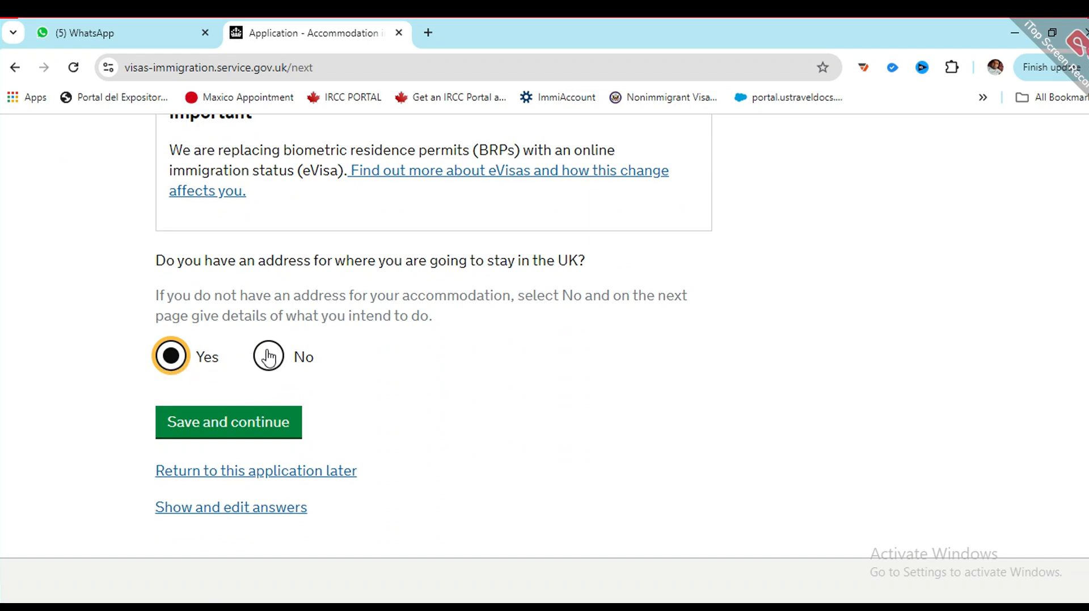
left_click(244, 431)
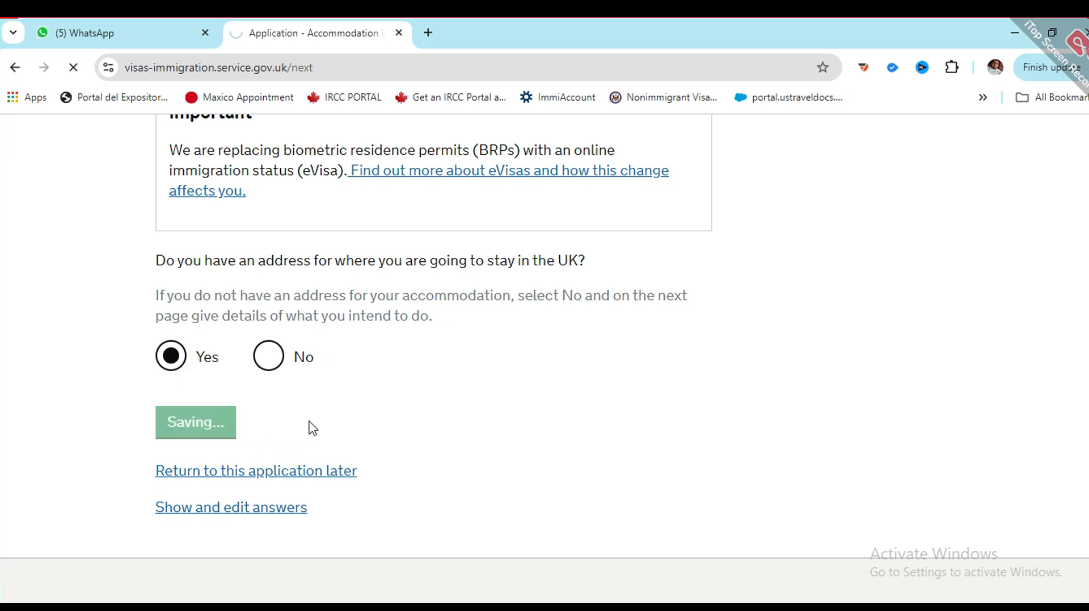
Step: Enter ASD HOTEL as the place to stay, with its address lines and town LONDON
scroll(243, 424, "down", 8)
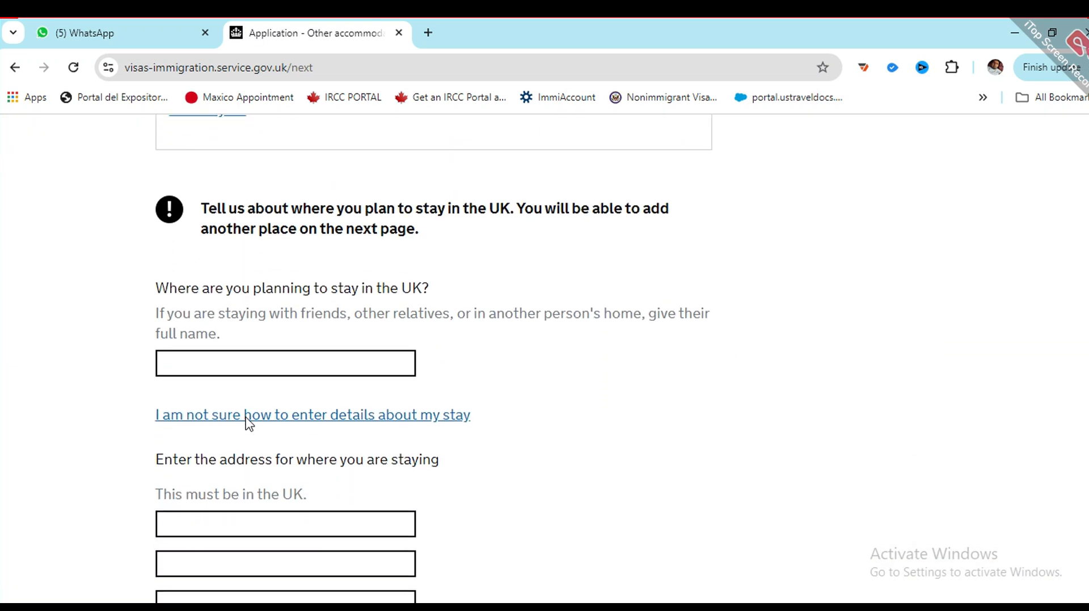
left_click(249, 360)
type("ASD ")
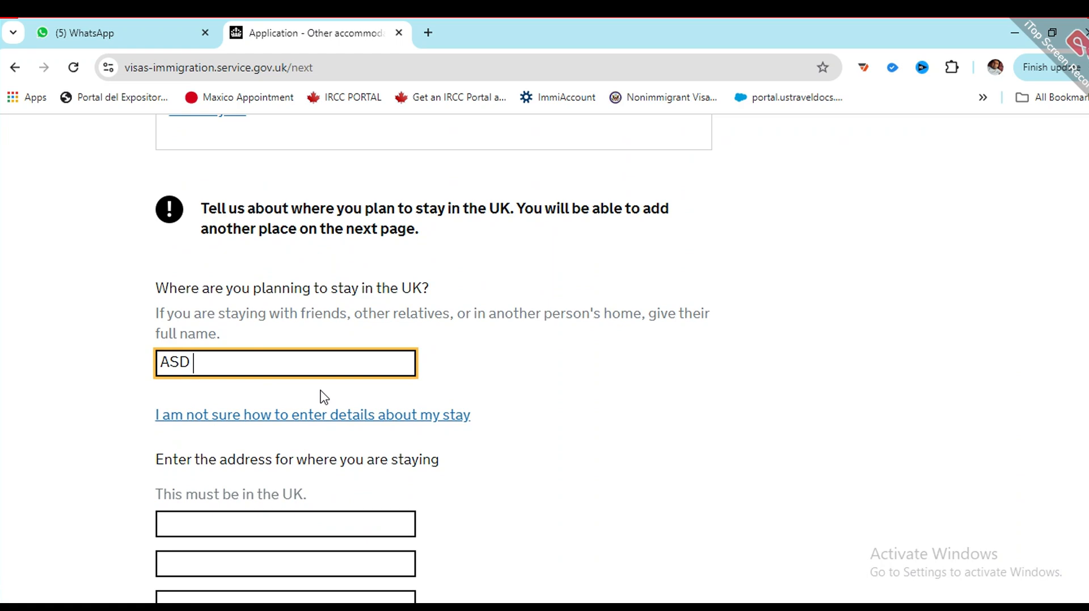
type("HOTEL")
scroll(316, 406, "down", 1)
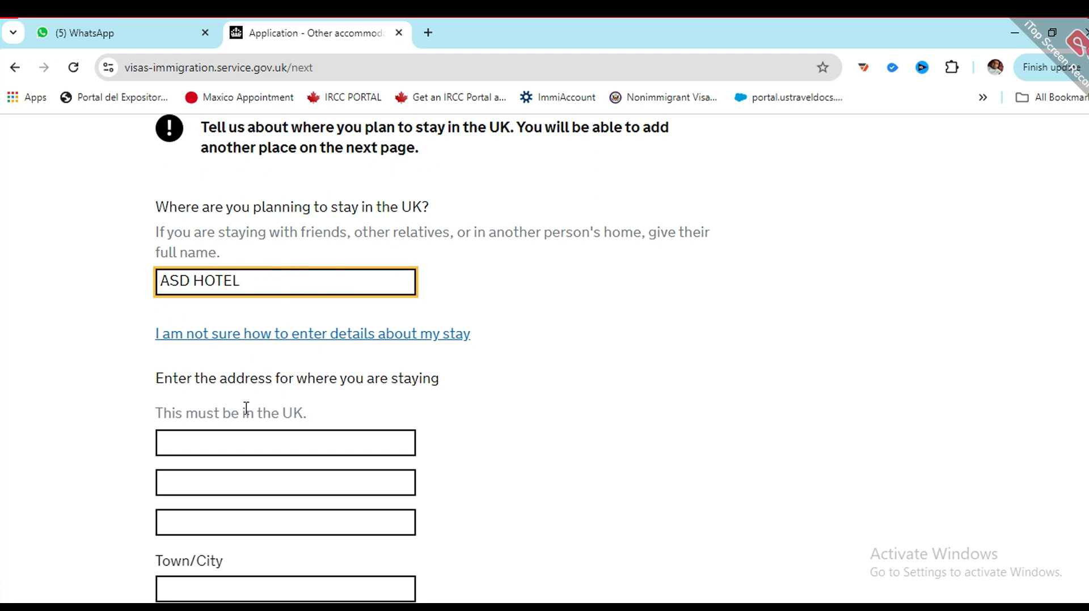
left_click(228, 433)
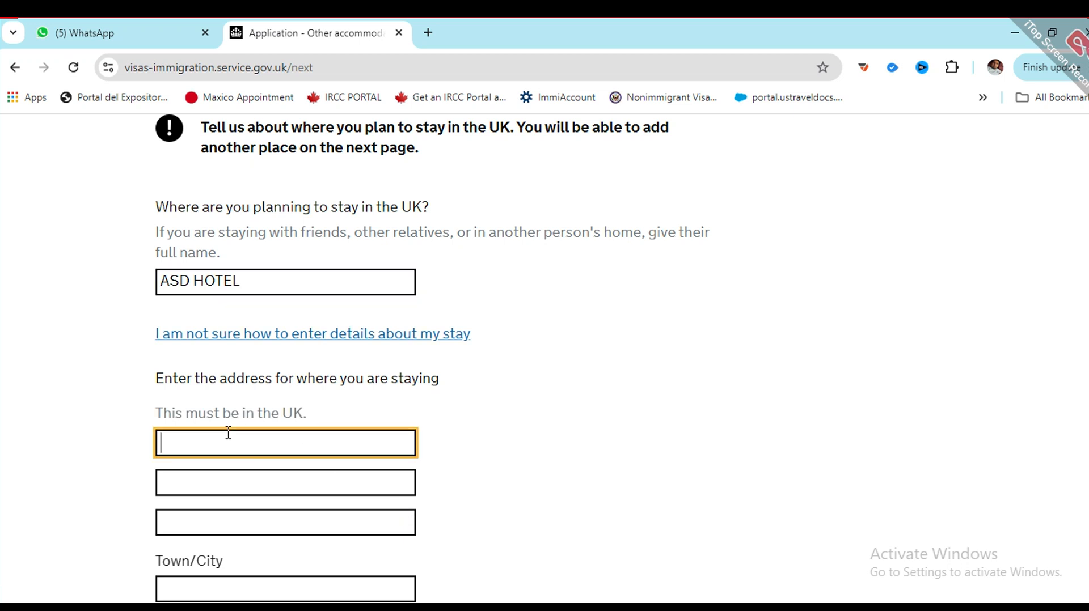
type("asgjh")
key("Tab")
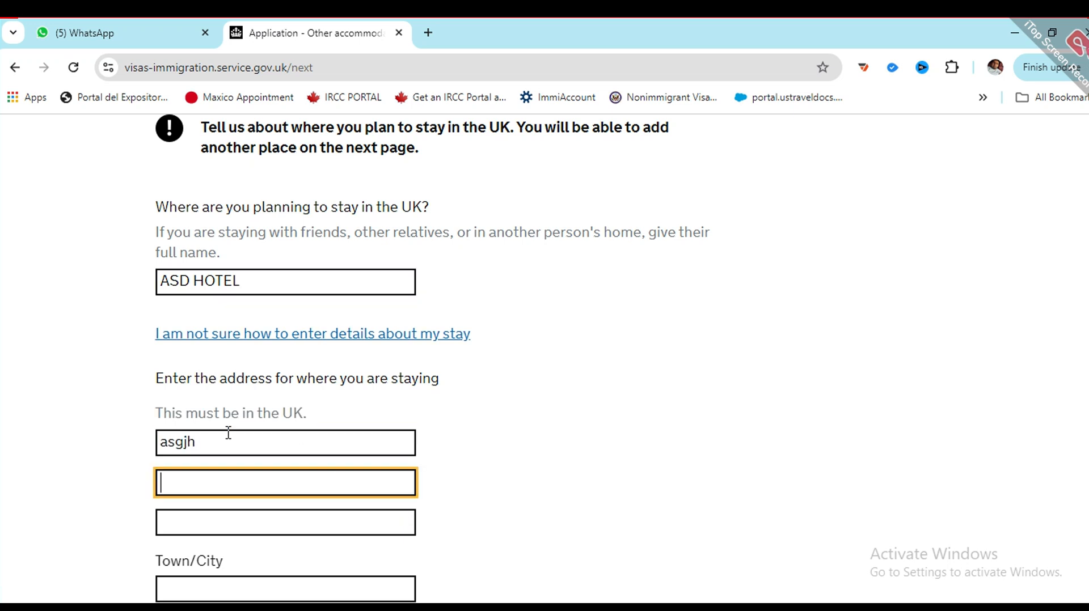
type("HGJGKJ")
key("Tab")
type("HGJH")
key("Tab")
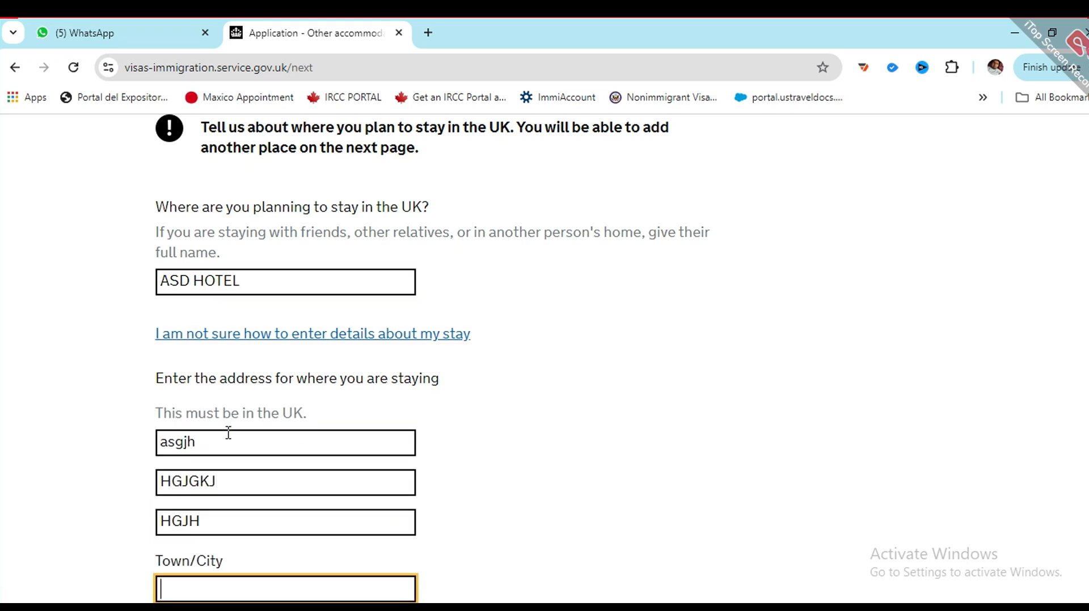
type("LONDON")
Step: Fill in the hotel's postcode
scroll(276, 380, "down", 4)
left_click(282, 412)
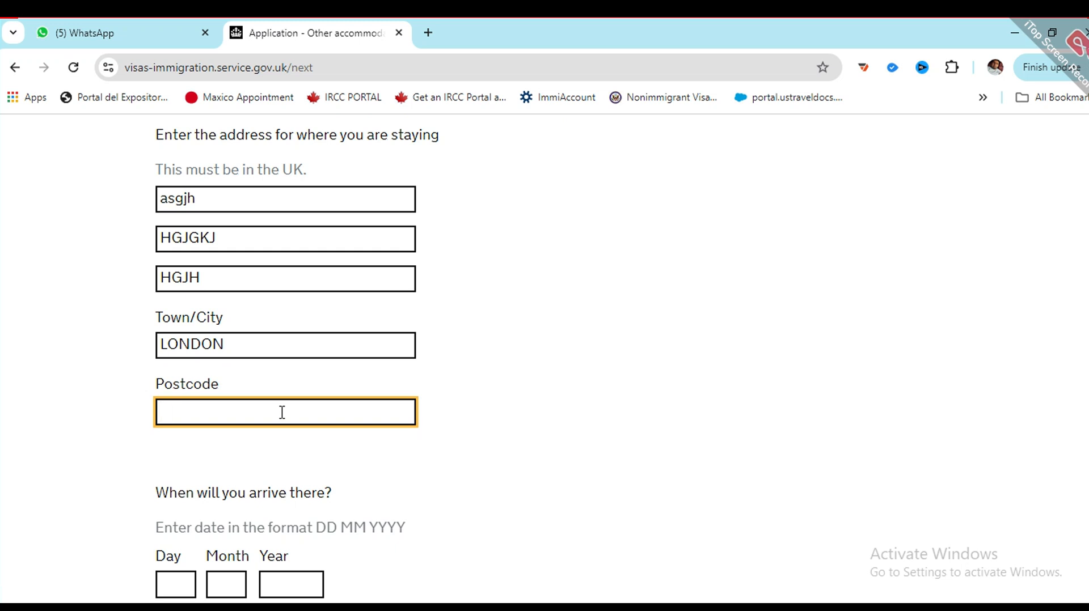
type("09090808")
scroll(224, 503, "down", 1)
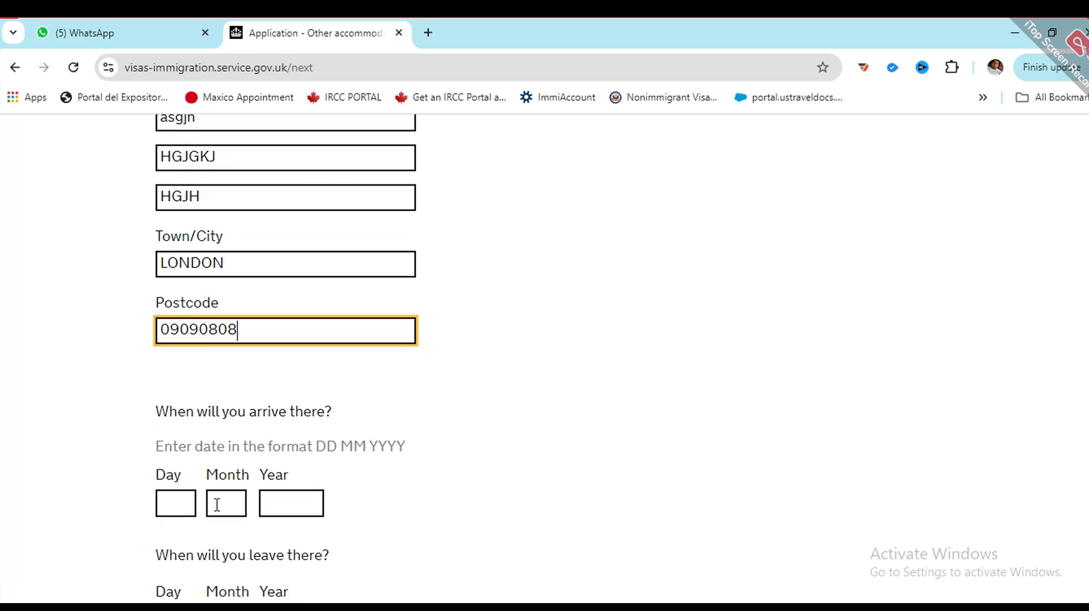
scroll(213, 391, "down", 3)
Step: Set arrival and leaving dates to 12 12 2024 and save the accommodation details
left_click(167, 337)
type("12")
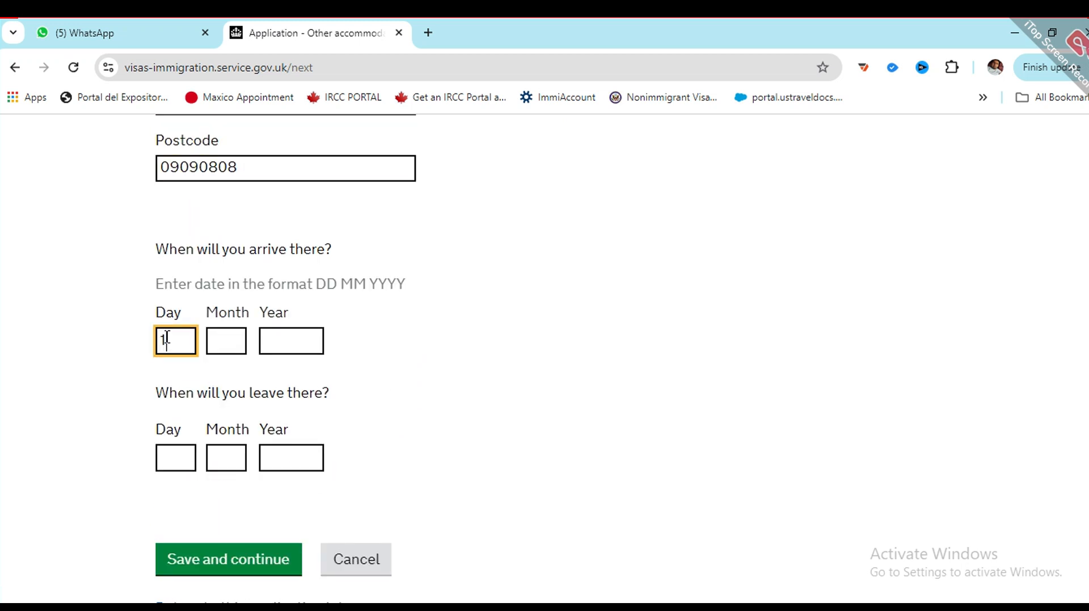
left_click(213, 338)
type("12")
left_click(291, 334)
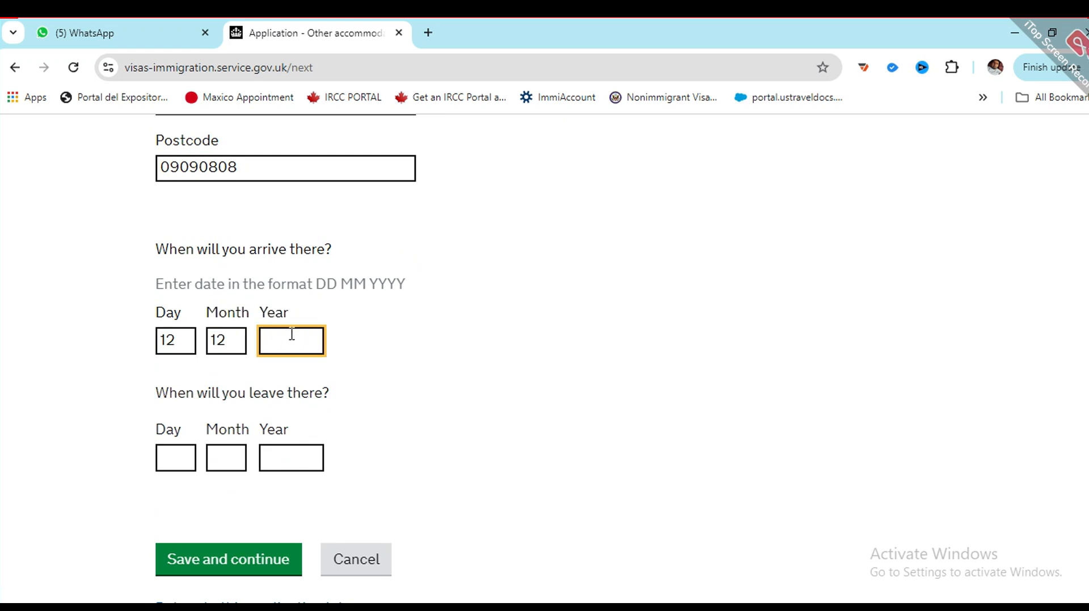
type("2024")
left_click(168, 452)
type("12")
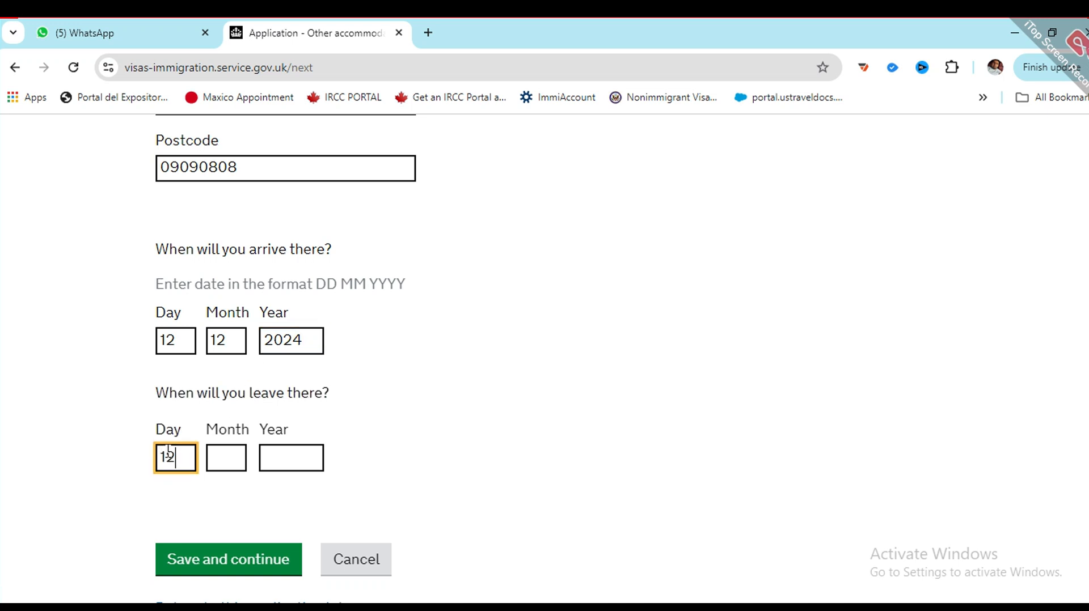
left_click(220, 448)
type("12")
left_click(265, 449)
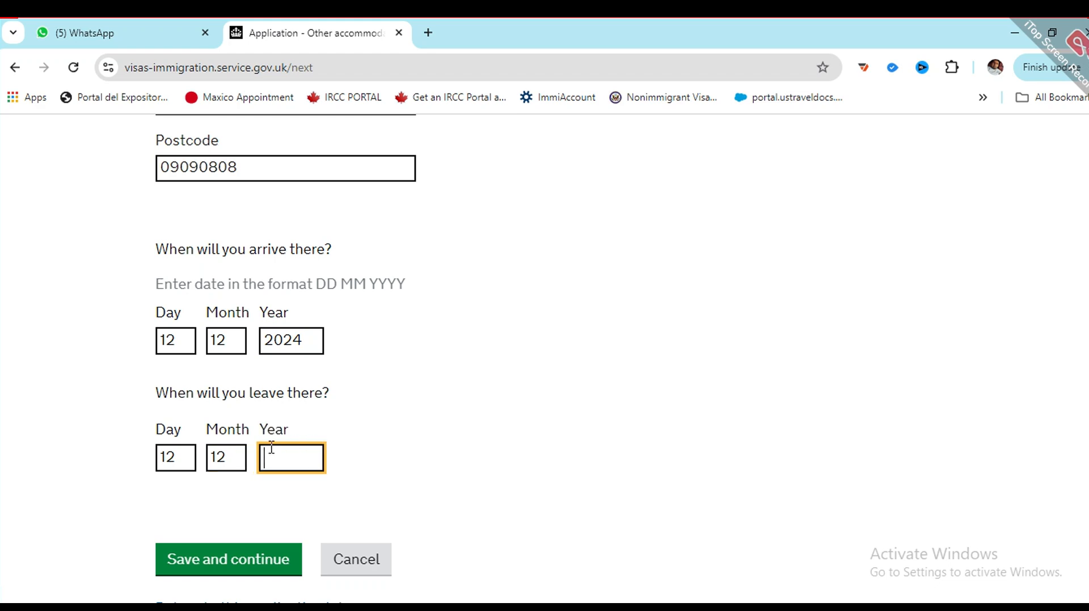
type("2024")
left_click(253, 558)
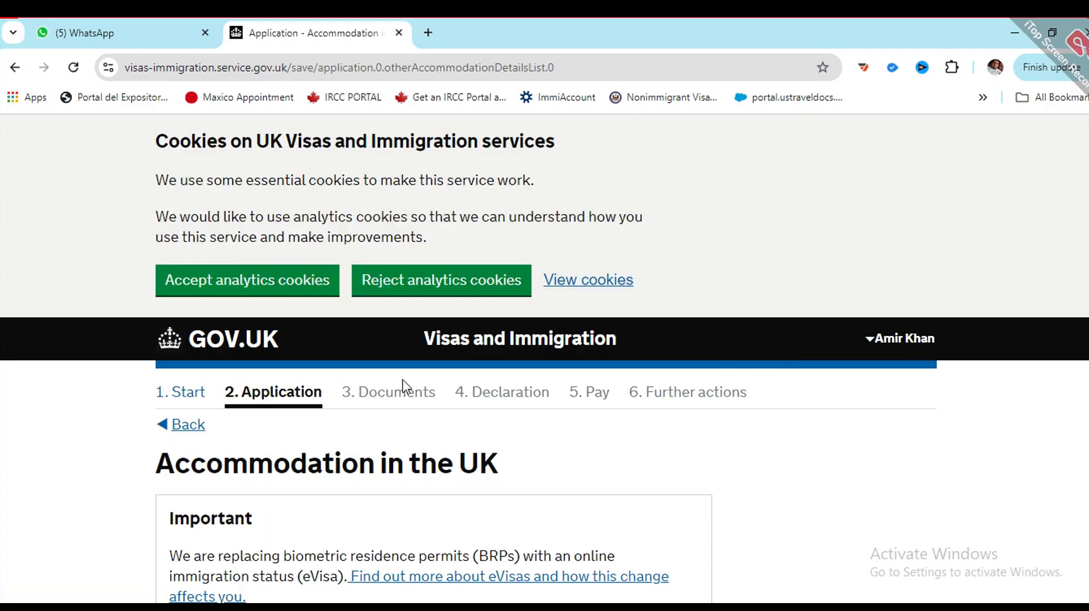
Step: Clear the ASD HOTEL name and change the leaving date to 30 12 2024, then save
scroll(368, 408, "down", 10)
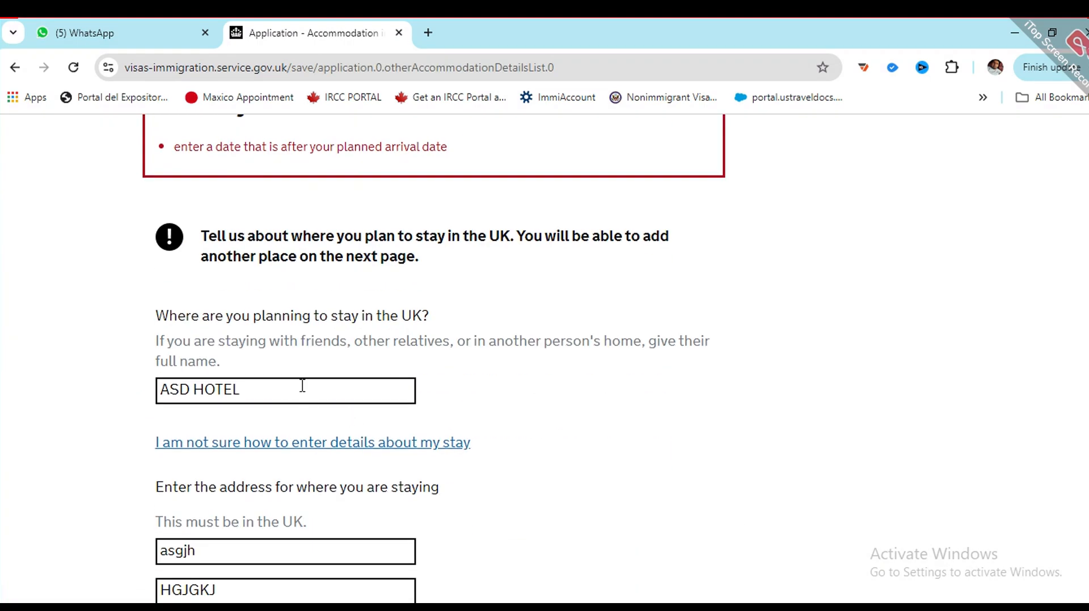
left_click(301, 383)
key("ctrl+shift+Left")
key("ctrl+shift+Left")
key("BackSpace")
scroll(303, 386, "down", 7)
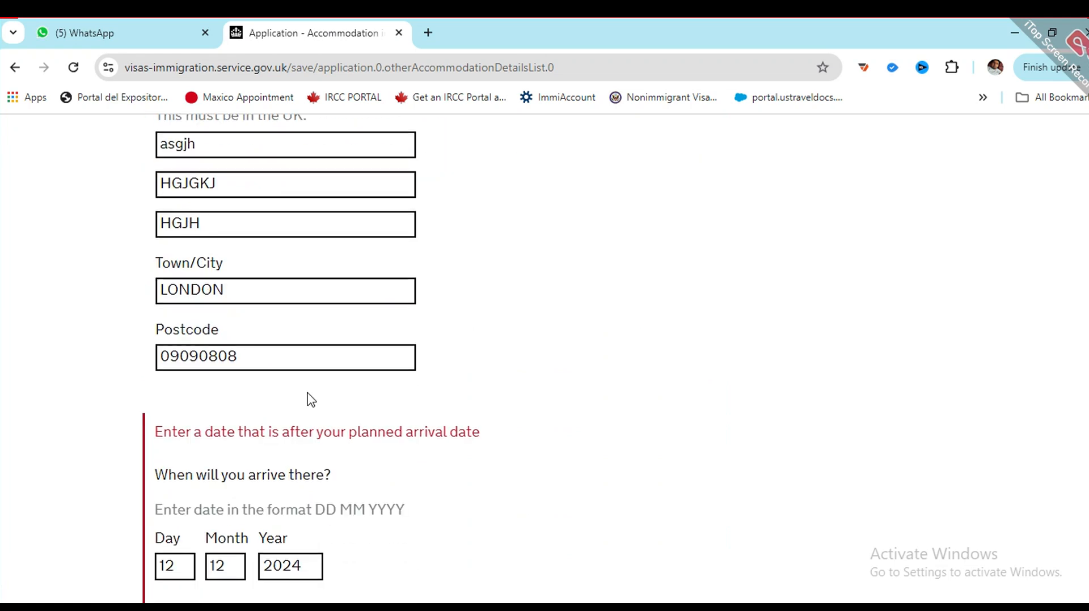
scroll(308, 401, "down", 2)
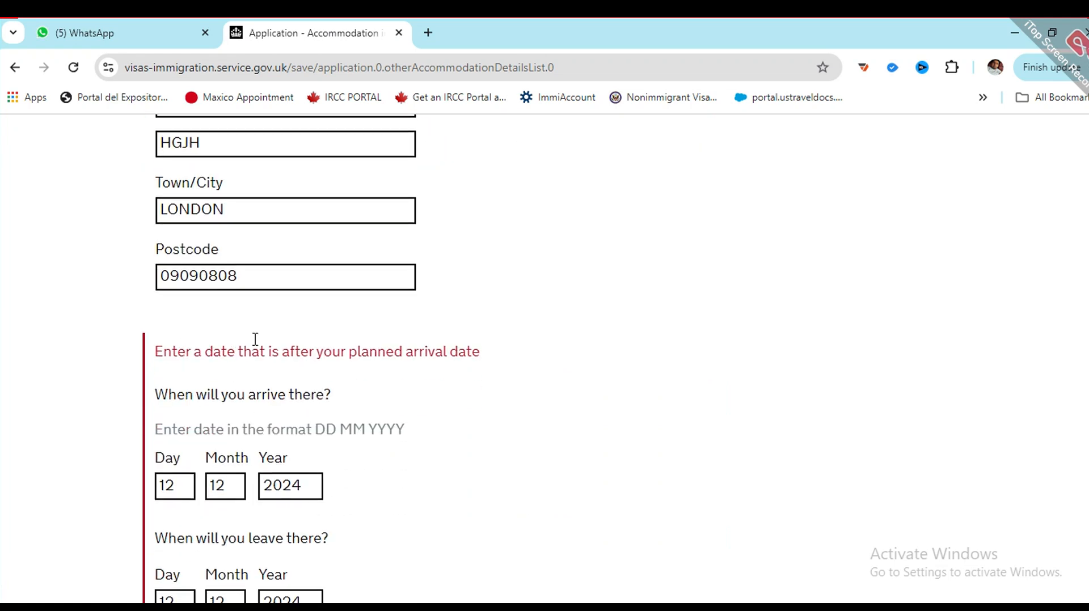
scroll(280, 377, "down", 4)
left_click(208, 432)
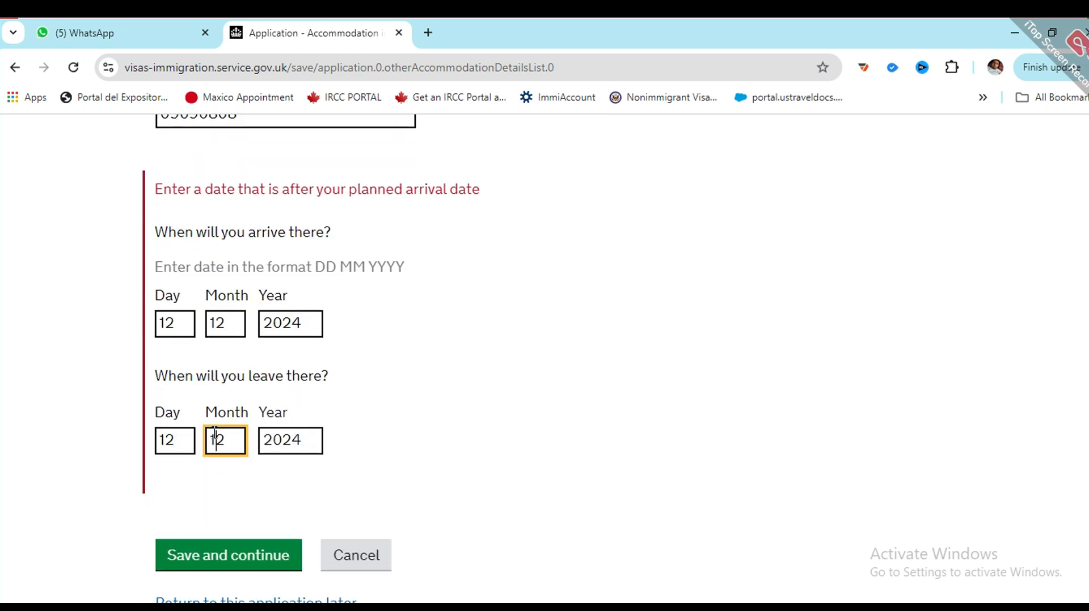
left_click(170, 438)
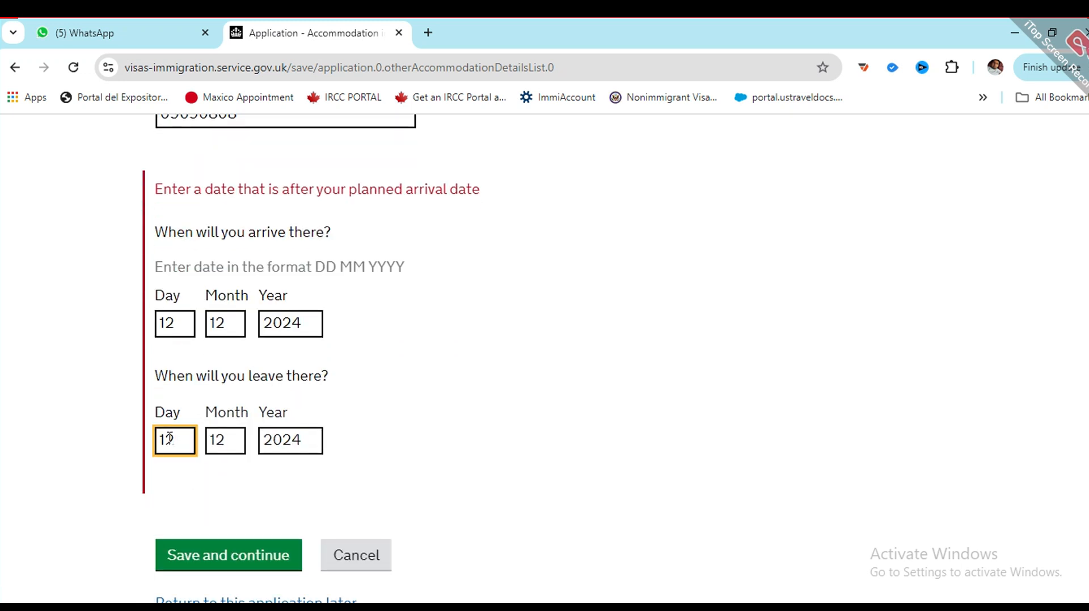
type("30")
left_click(199, 560)
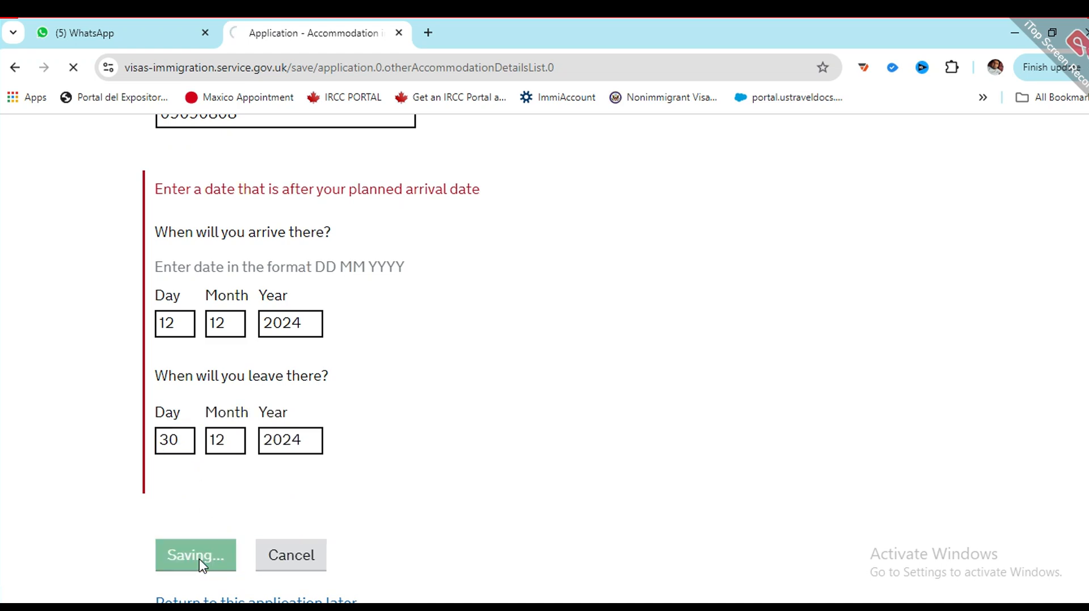
Step: Enter HOTEL ABS as the place to stay and save the accommodation details
scroll(372, 413, "down", 5)
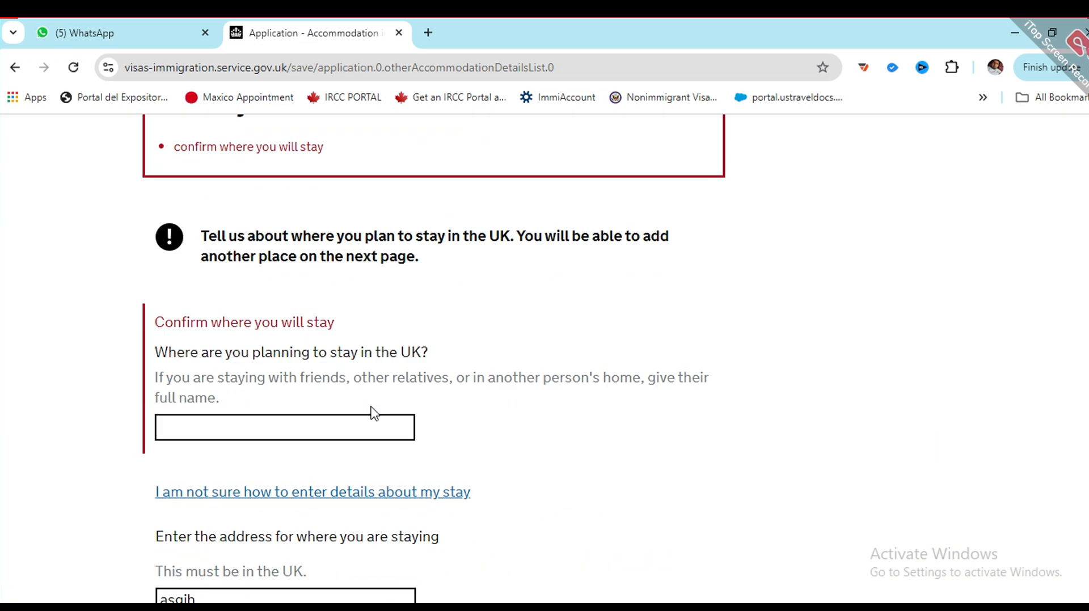
scroll(372, 413, "up", 1)
left_click(273, 504)
type("H")
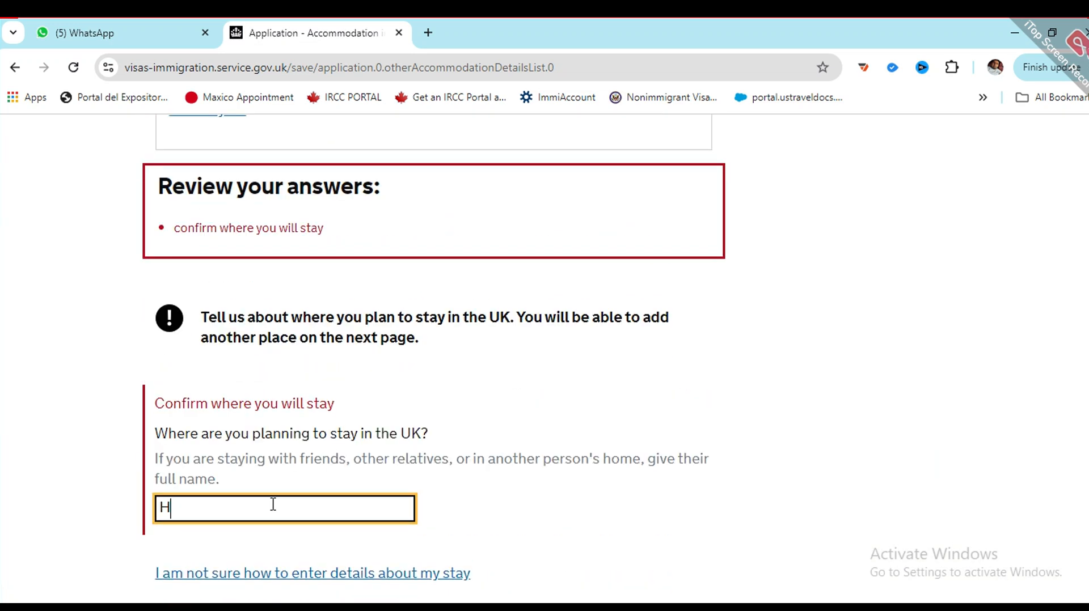
type("OTEL ABS")
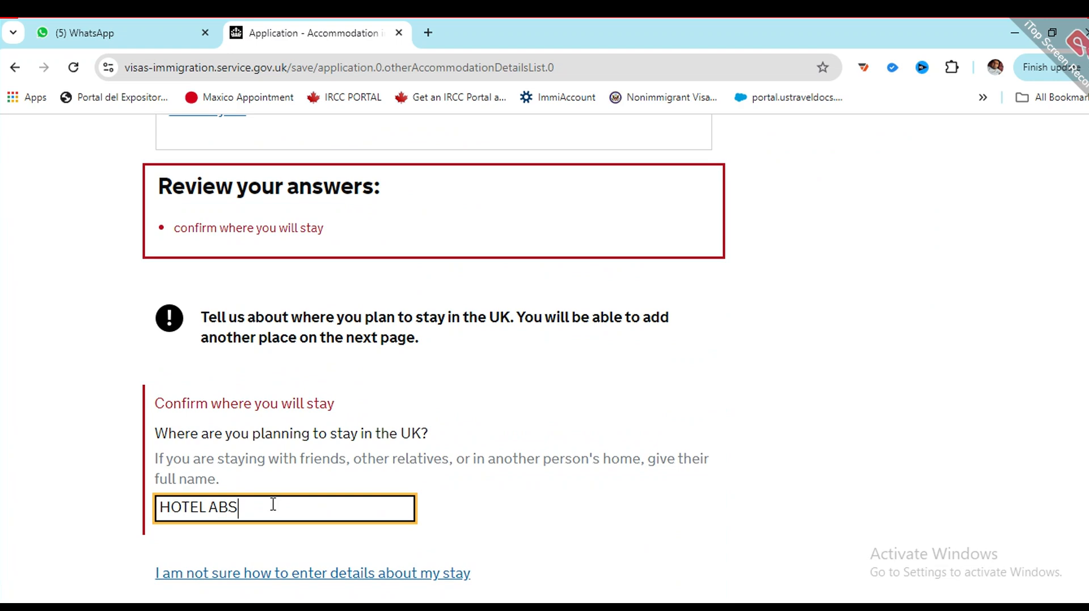
scroll(294, 503, "down", 15)
left_click(206, 325)
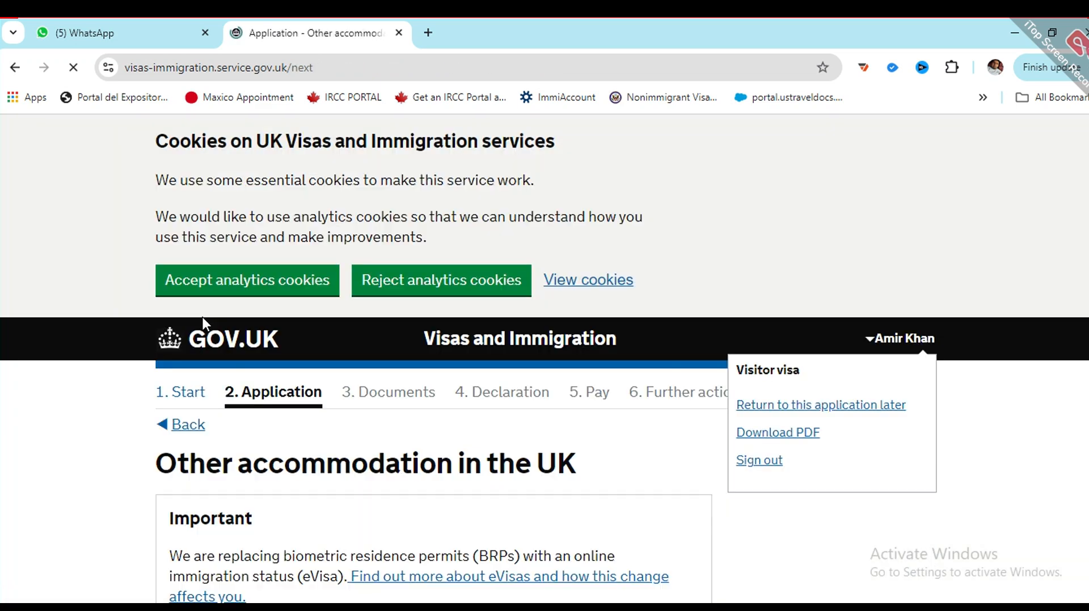
Step: Answer No to staying anywhere else in the UK and save
scroll(204, 312, "down", 5)
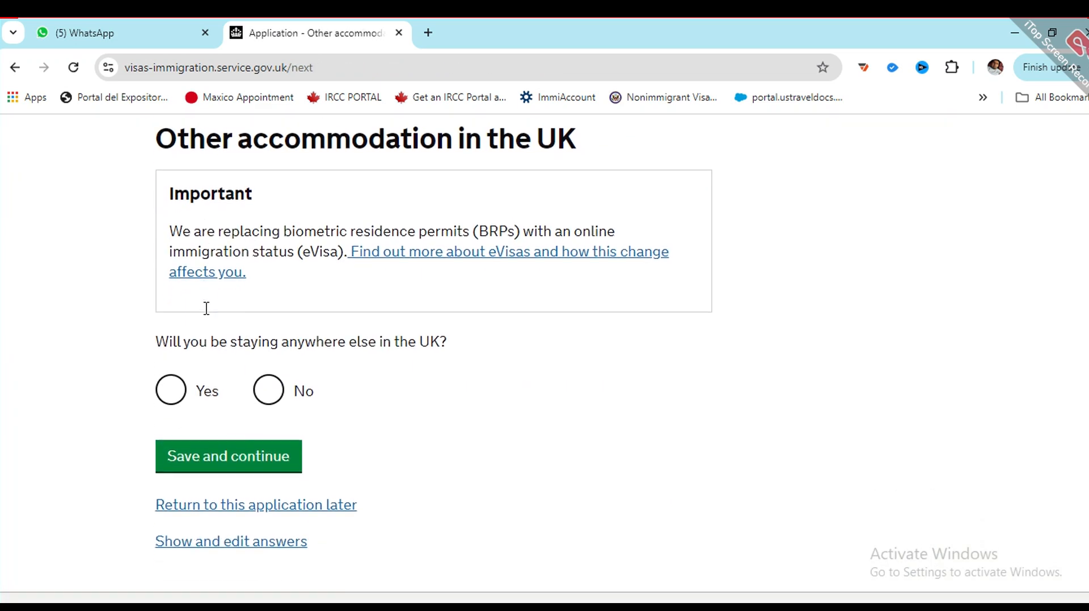
scroll(214, 323, "up", 1)
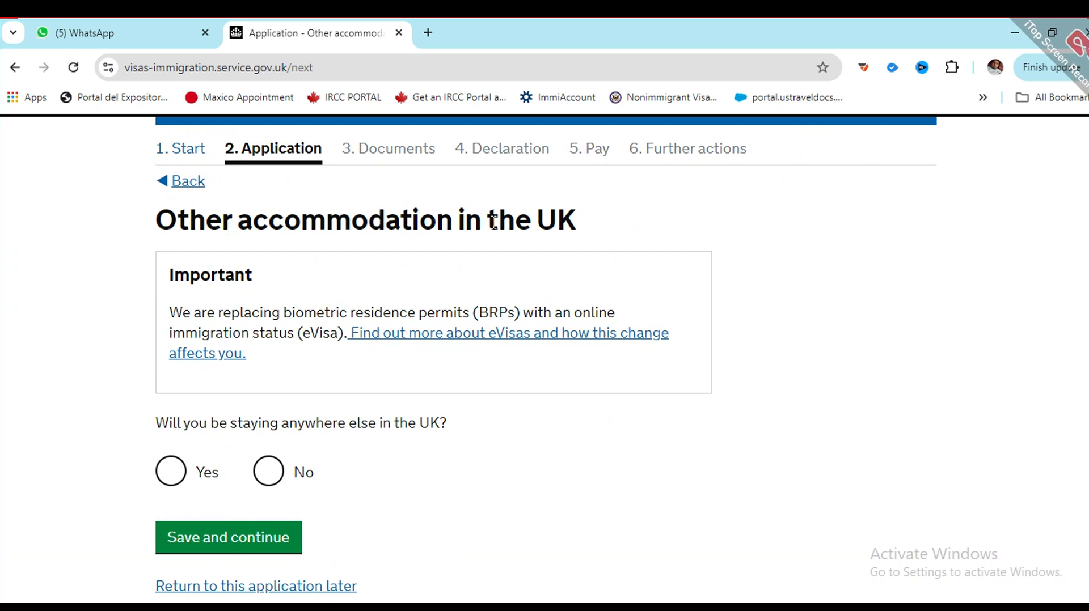
left_click(257, 483)
left_click(230, 525)
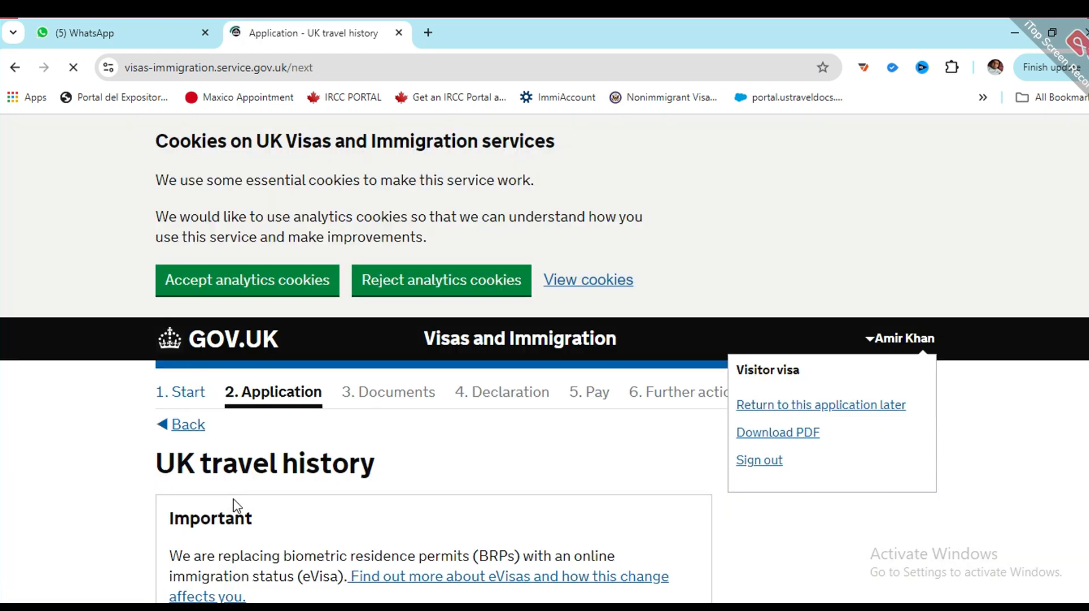
Step: Answer No to visiting the UK in the past 10 years and save
scroll(238, 505, "down", 3)
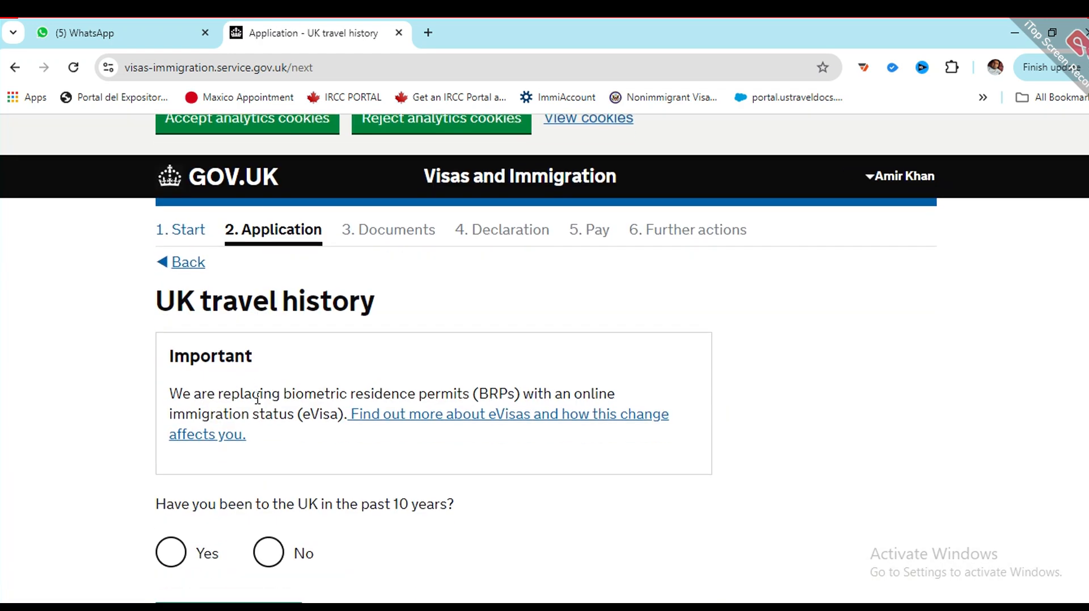
scroll(248, 413, "down", 1)
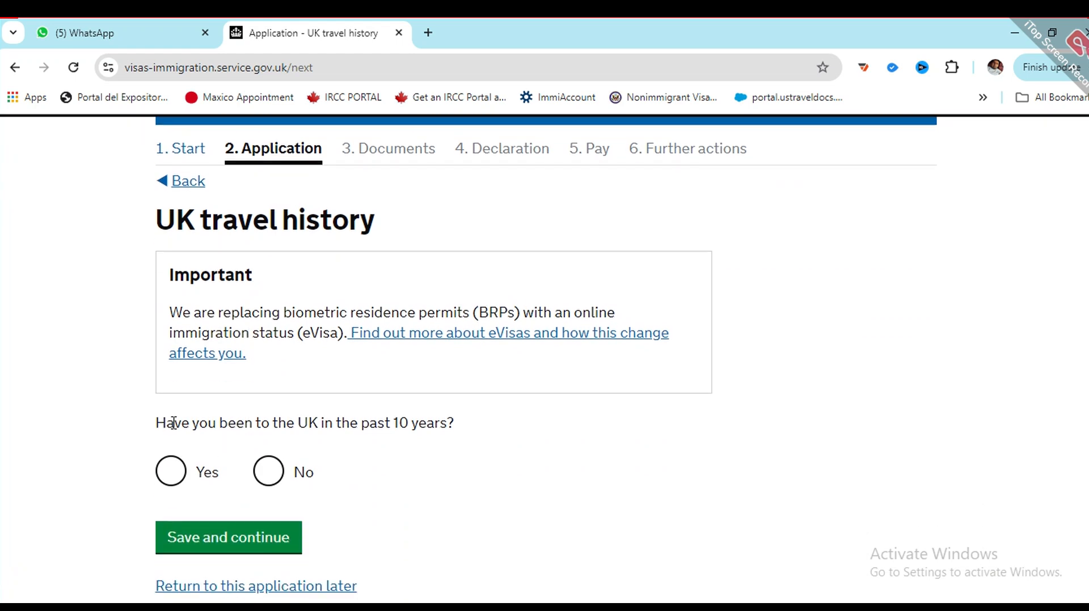
left_click(268, 472)
left_click(263, 533)
scroll(307, 403, "down", 2)
scroll(307, 404, "down", 1)
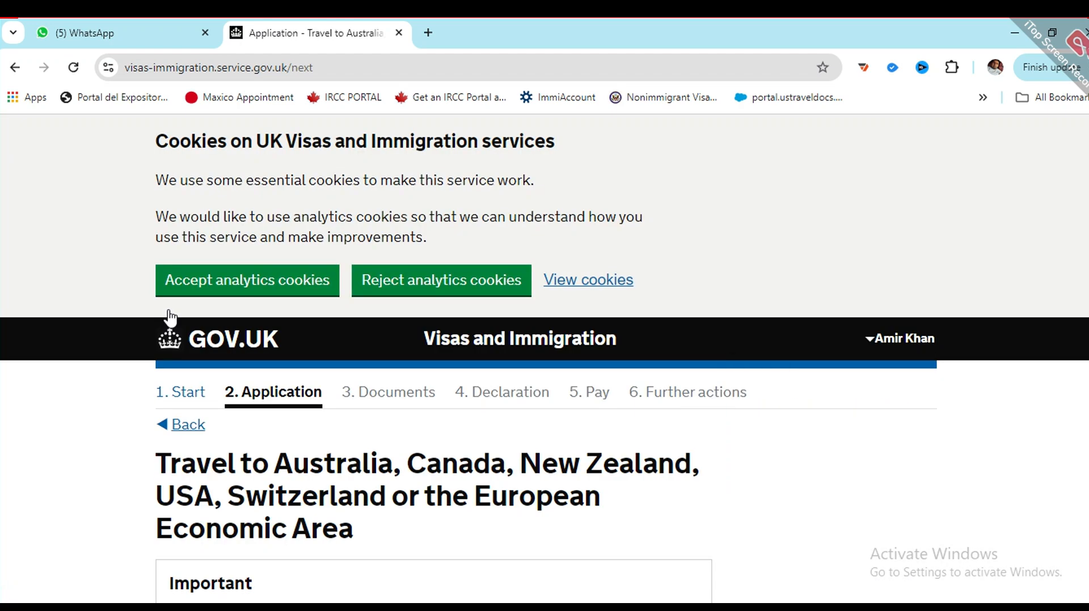
Step: Choose Zero visits to Australia, Canada, New Zealand, USA, Switzerland or the EEA and save
scroll(440, 352, "down", 6)
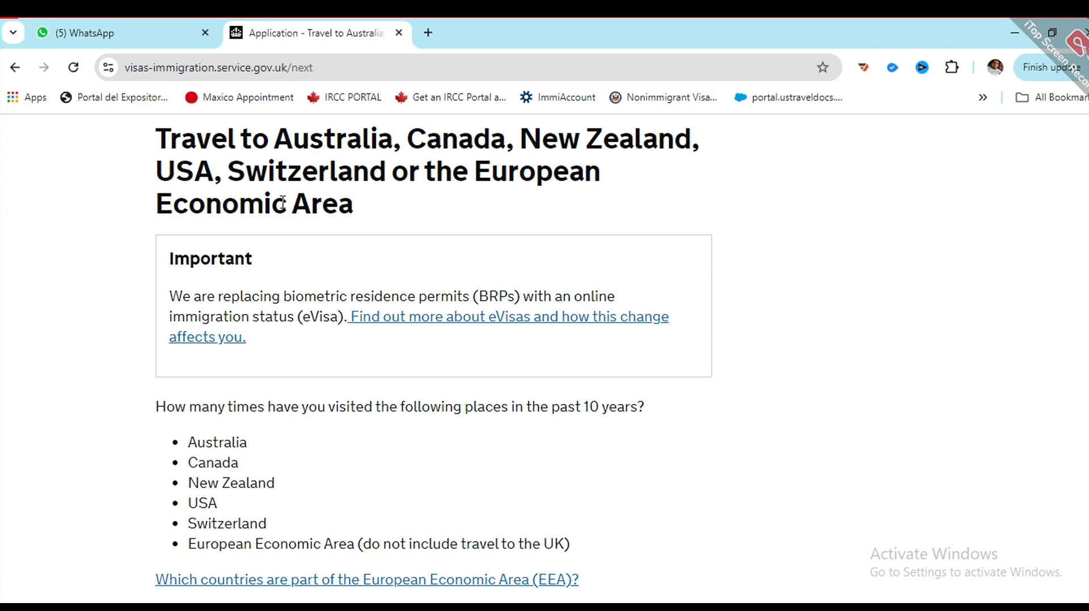
scroll(284, 284, "down", 6)
left_click(185, 313)
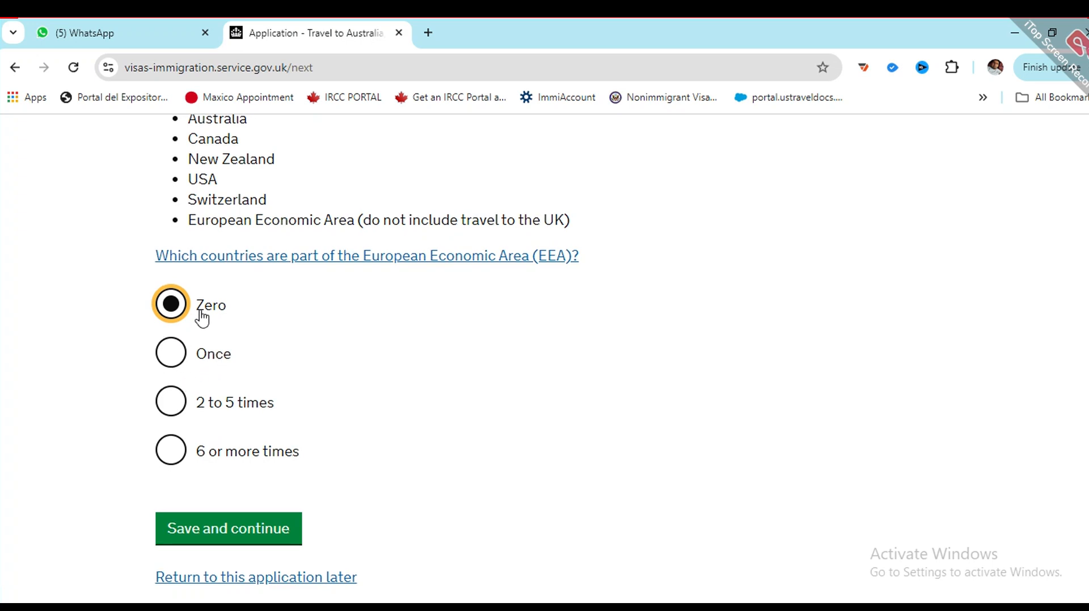
scroll(202, 316, "up", 7)
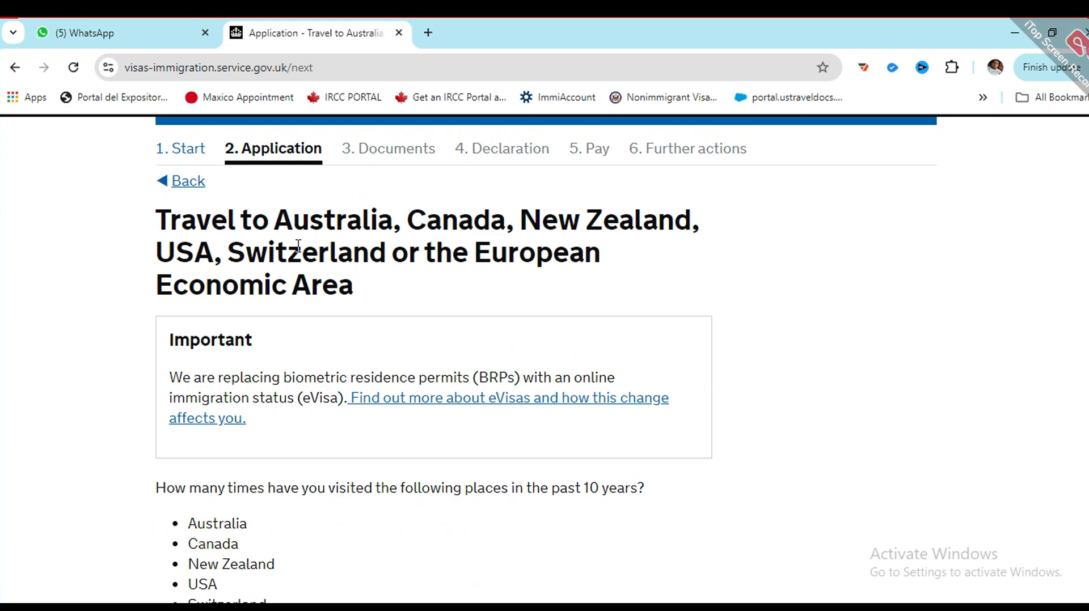
scroll(182, 340, "down", 5)
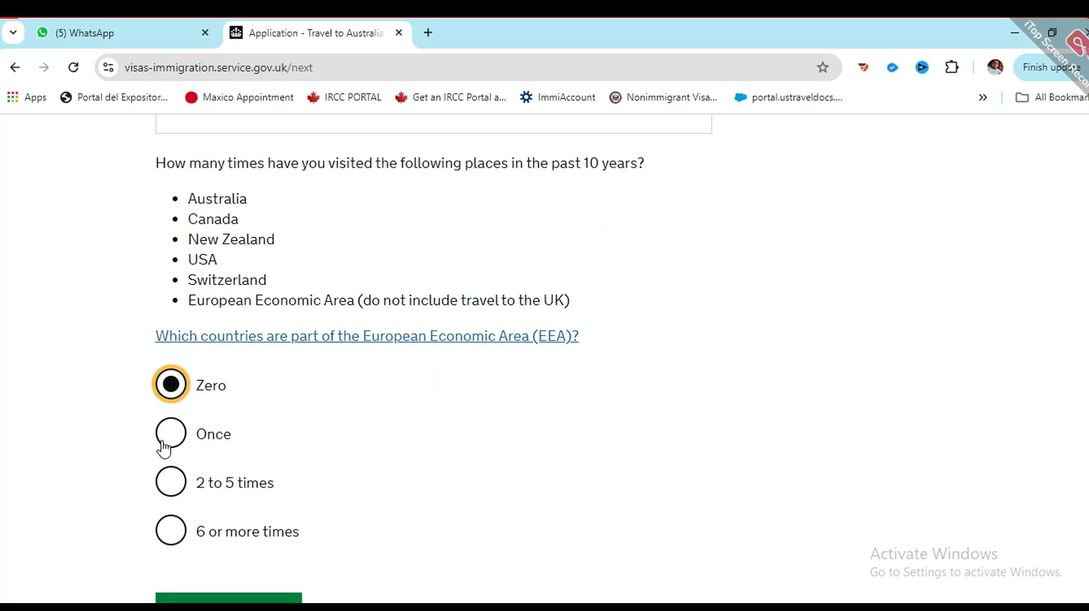
left_click(164, 448)
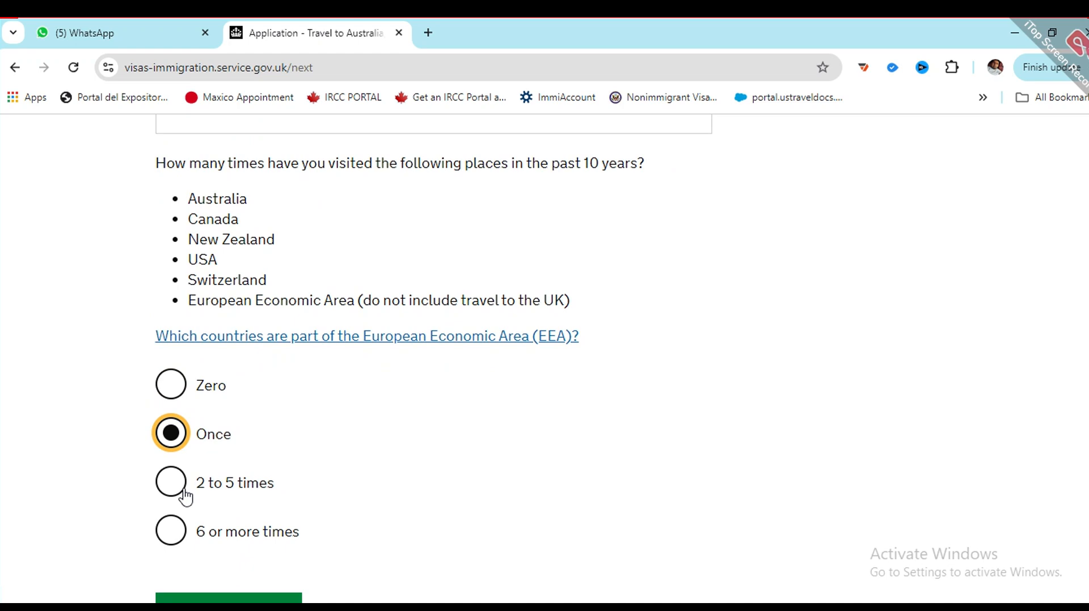
left_click(171, 385)
scroll(171, 382, "down", 3)
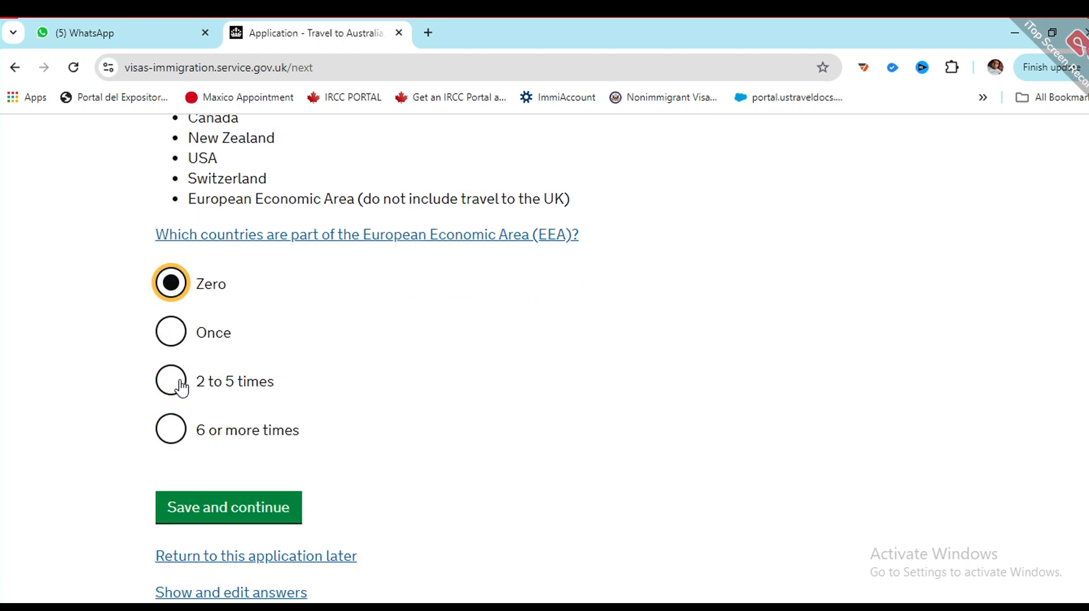
left_click(219, 447)
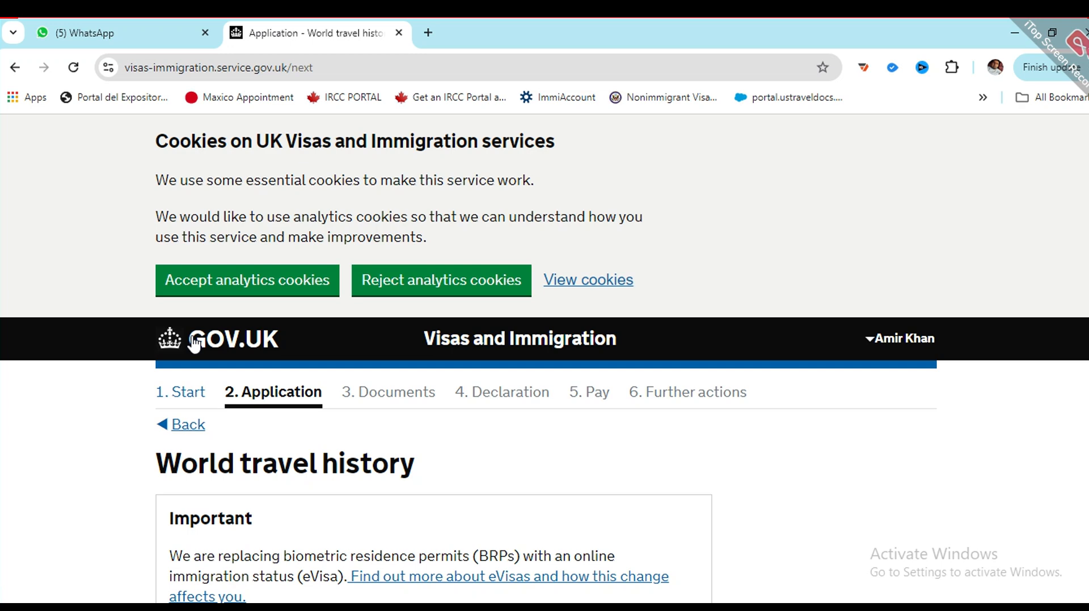
Step: Select No for visiting other countries in the past 10 years and save
scroll(194, 342, "down", 4)
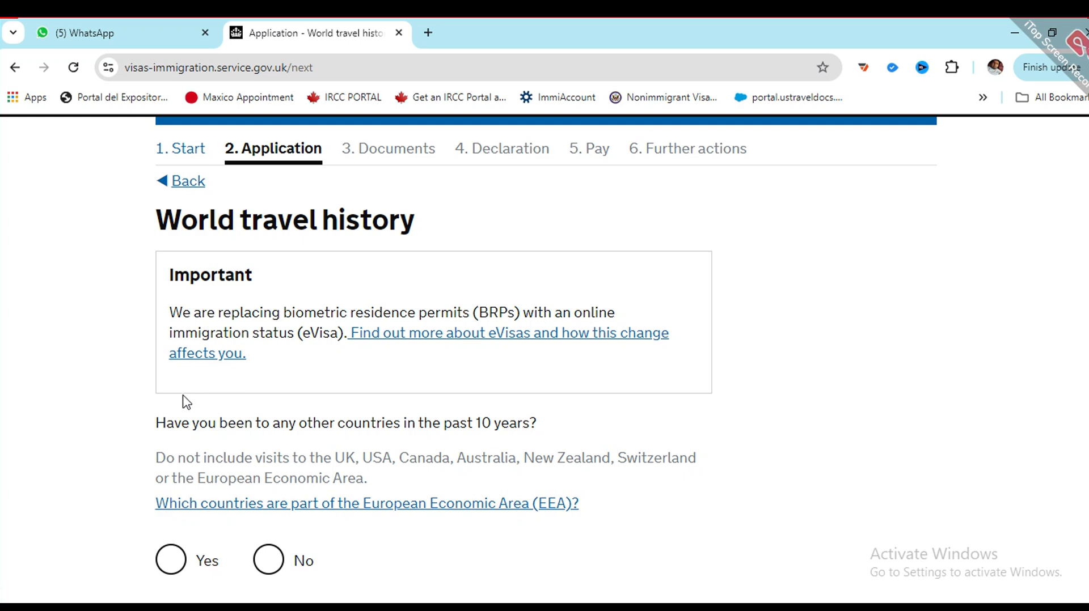
scroll(165, 407, "down", 2)
scroll(146, 415, "down", 2)
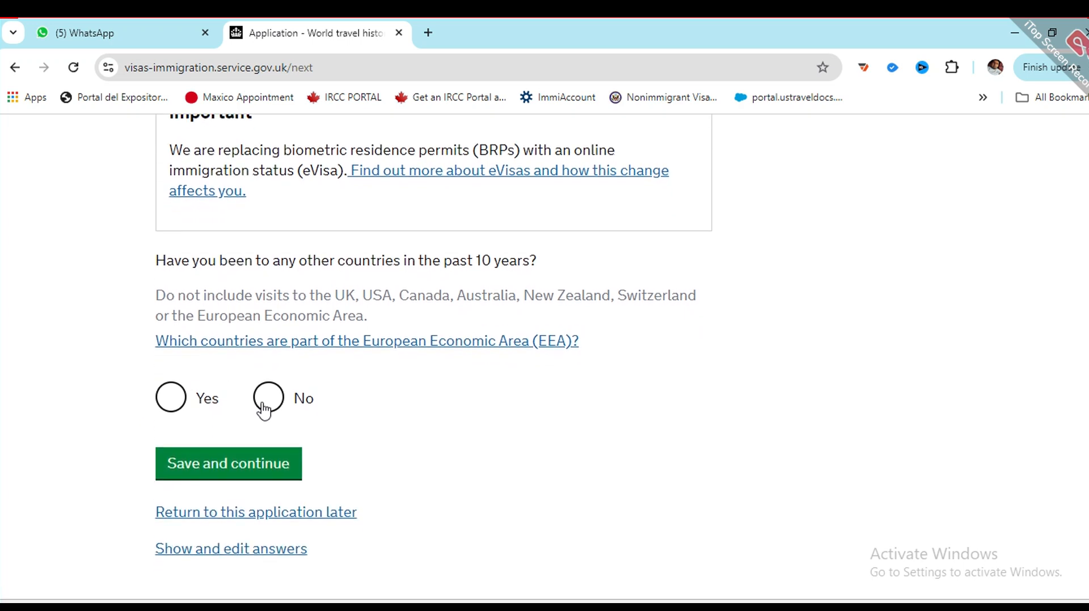
left_click(264, 409)
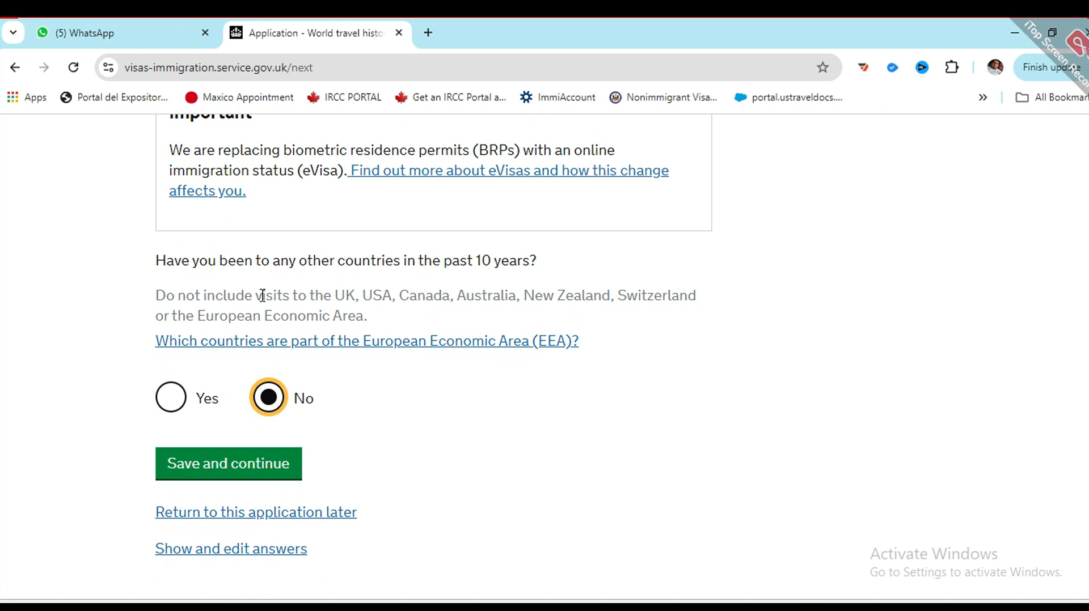
scroll(262, 296, "up", 2)
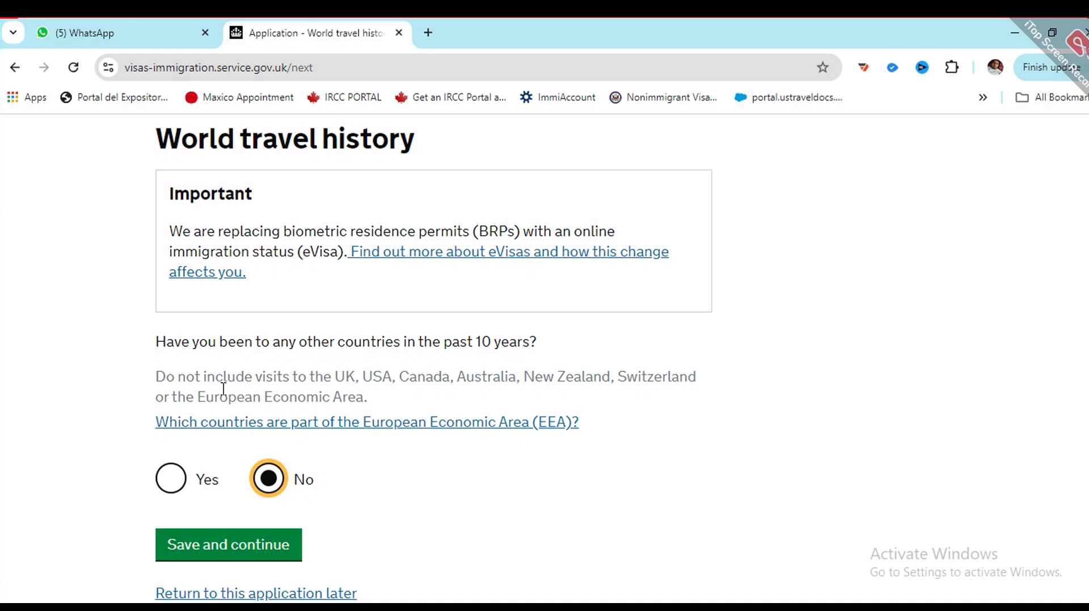
left_click_drag(151, 377, 376, 401)
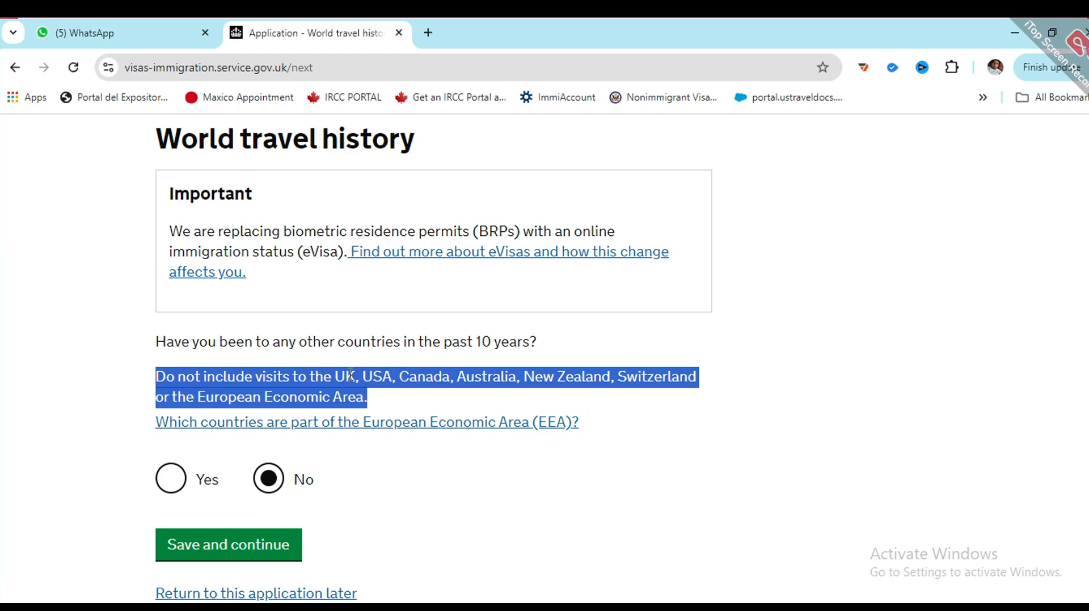
scroll(351, 374, "down", 1)
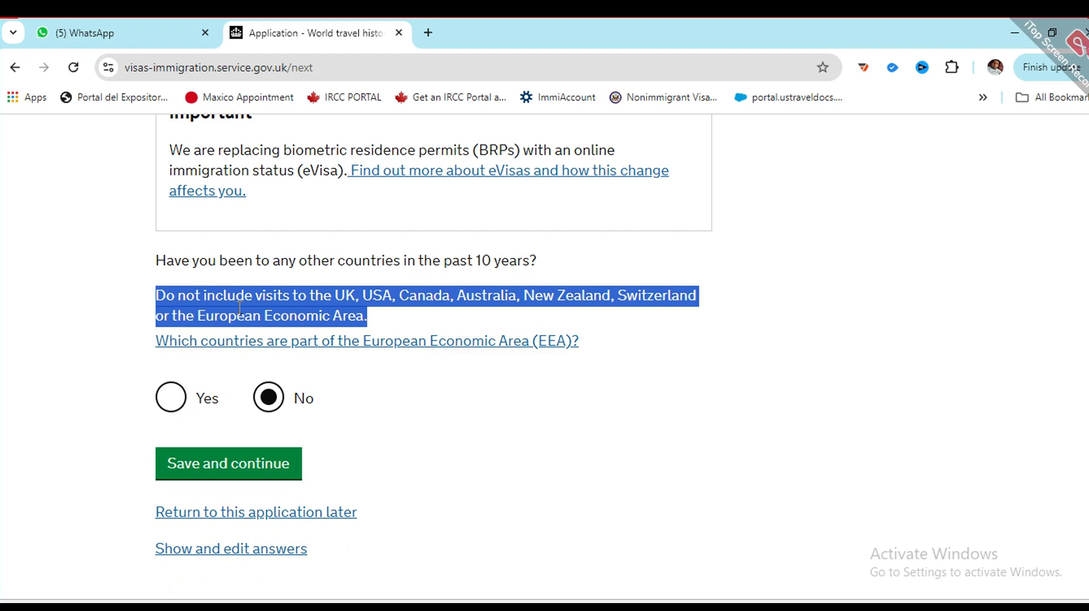
left_click(212, 474)
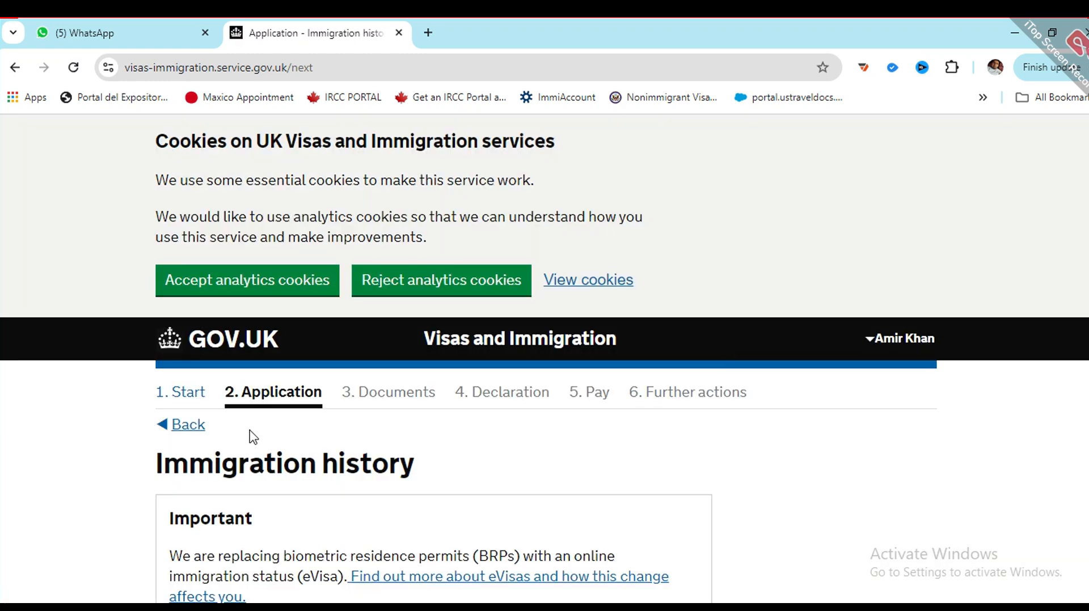
Step: Select No for any past refusals, deportations or bans and save
scroll(258, 435, "down", 3)
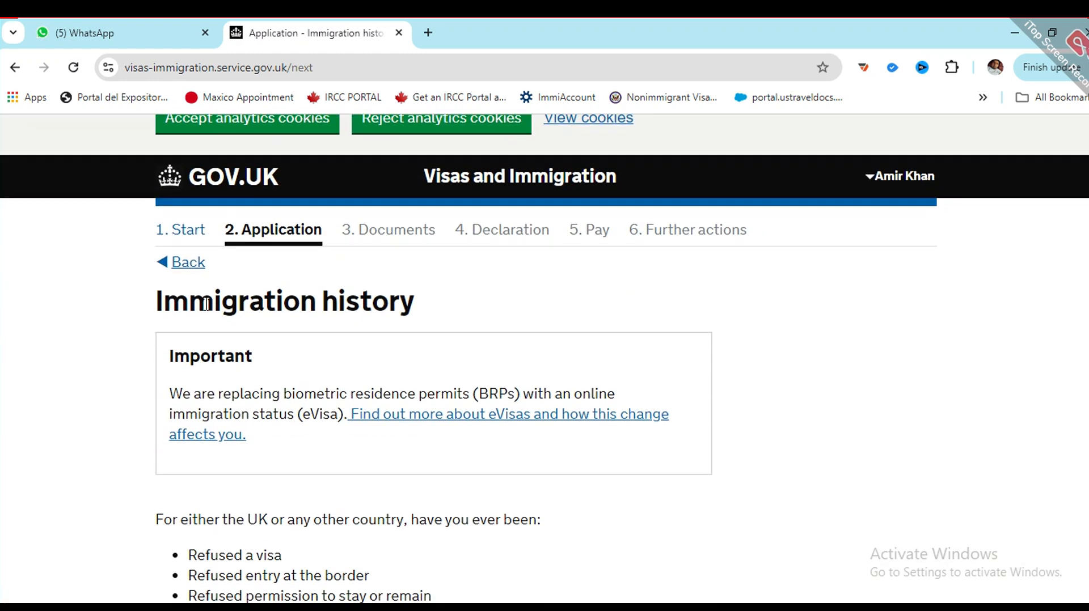
scroll(438, 320, "down", 1)
scroll(196, 420, "down", 1)
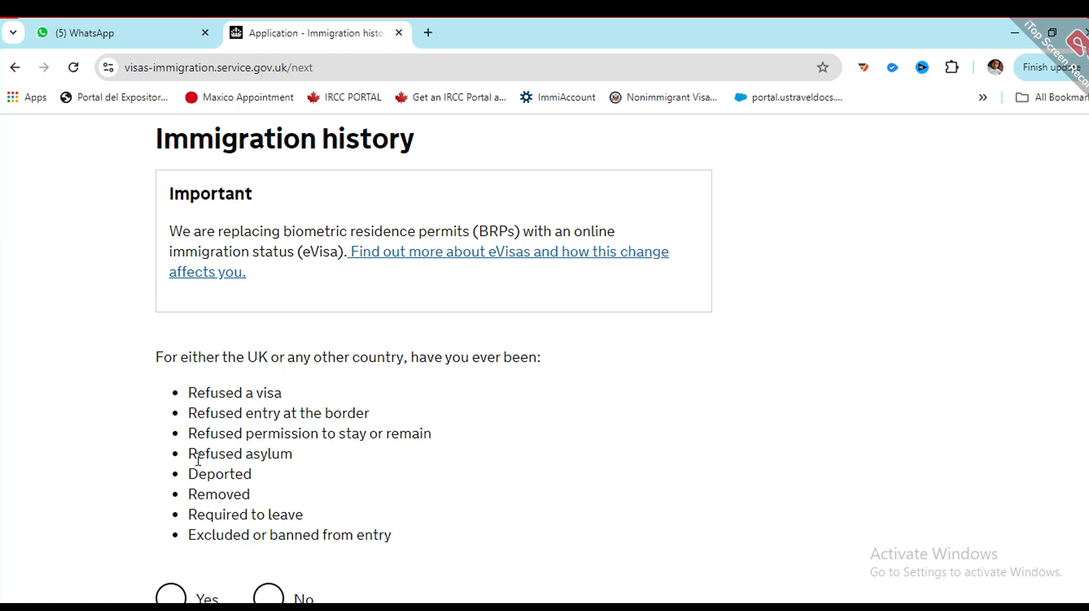
scroll(193, 415, "down", 4)
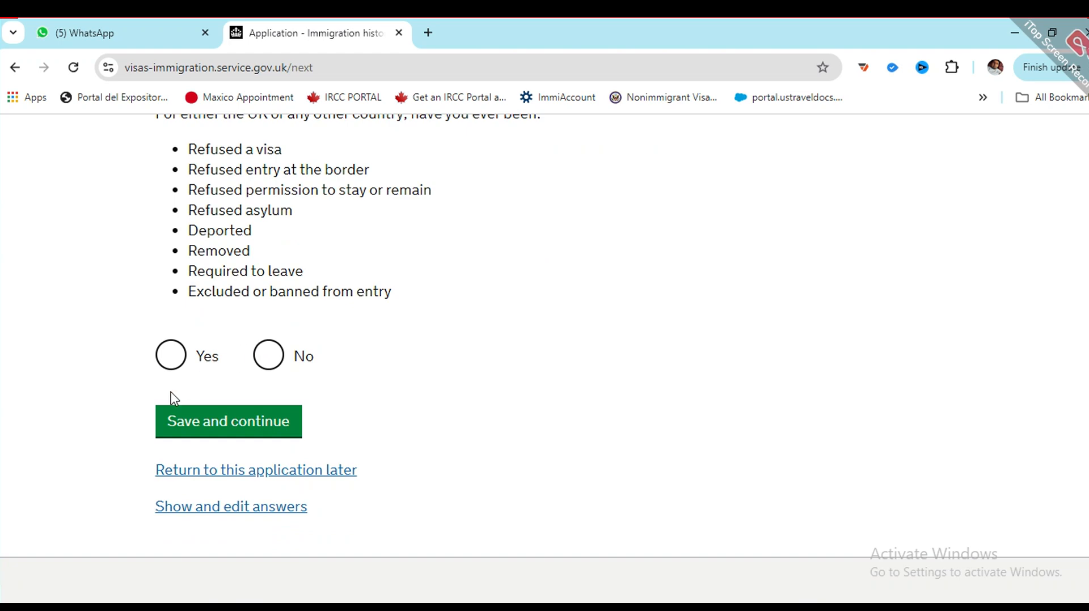
left_click(256, 366)
left_click(208, 436)
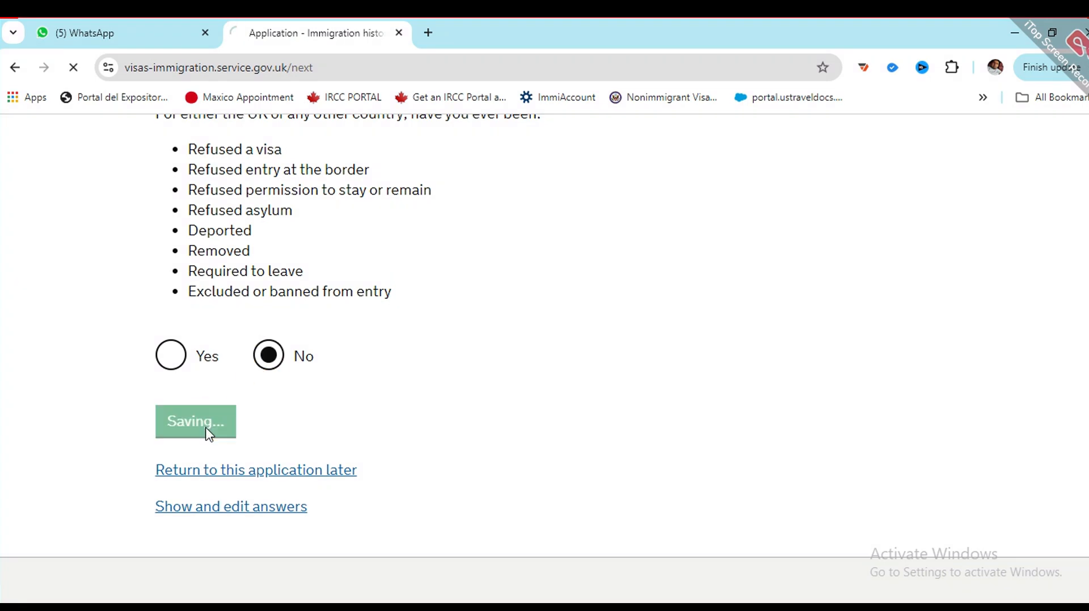
scroll(365, 391, "down", 3)
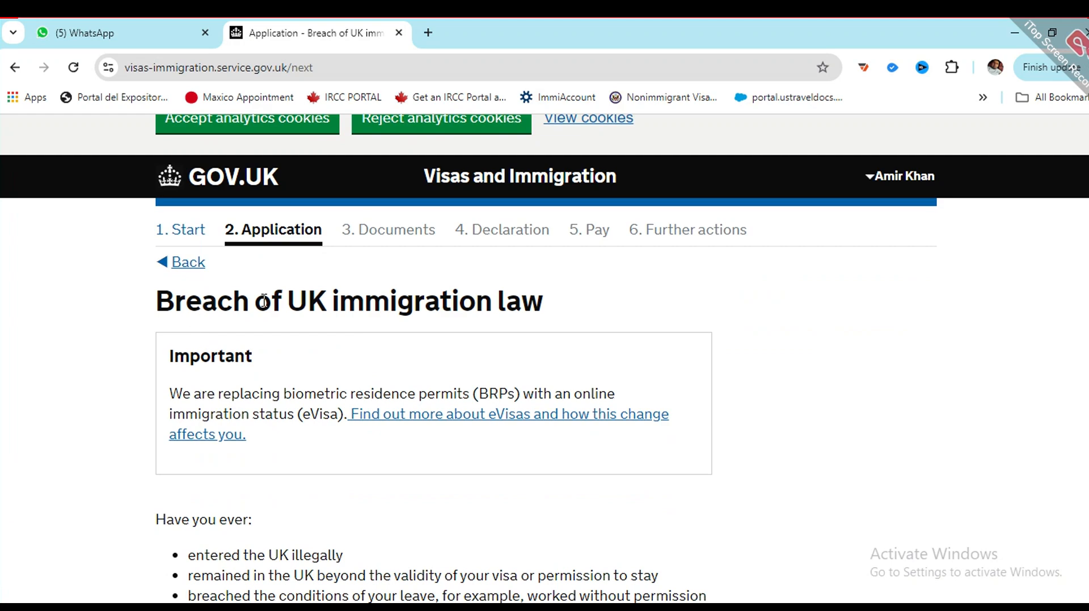
Step: Select No for ever breaching UK immigration law and save the answer
scroll(469, 313, "down", 4)
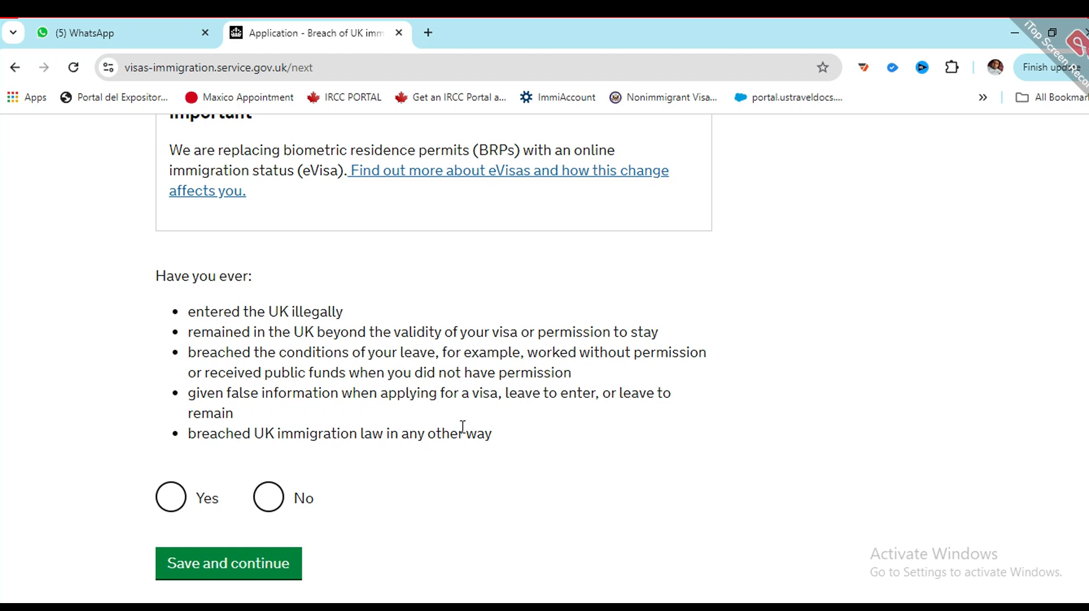
left_click_drag(477, 433, 274, 433)
left_click(326, 469)
left_click_drag(478, 433, 210, 311)
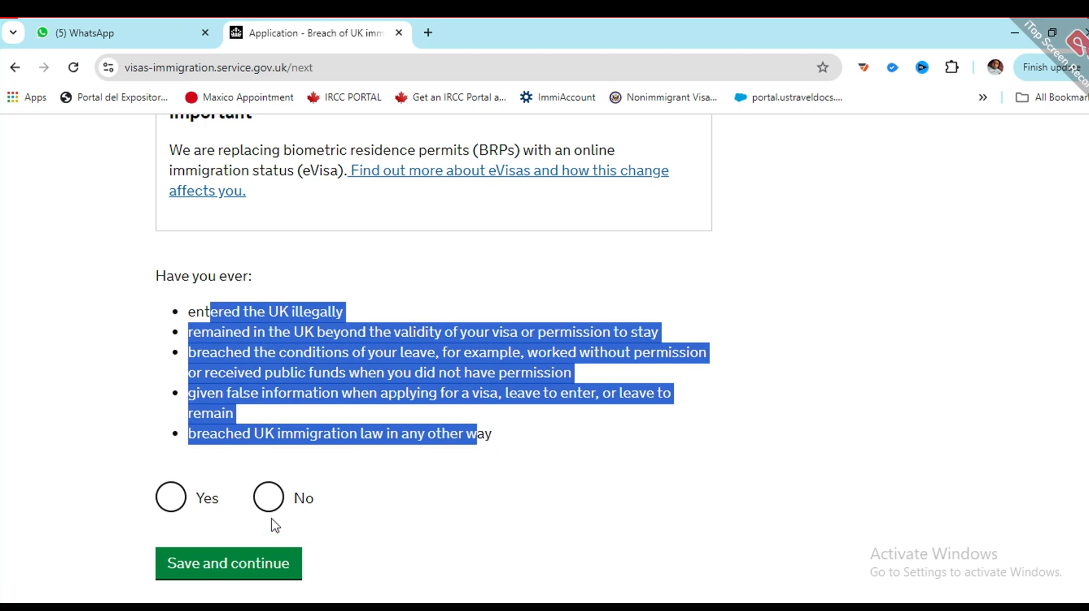
left_click(268, 498)
left_click(214, 559)
scroll(266, 457, "down", 1)
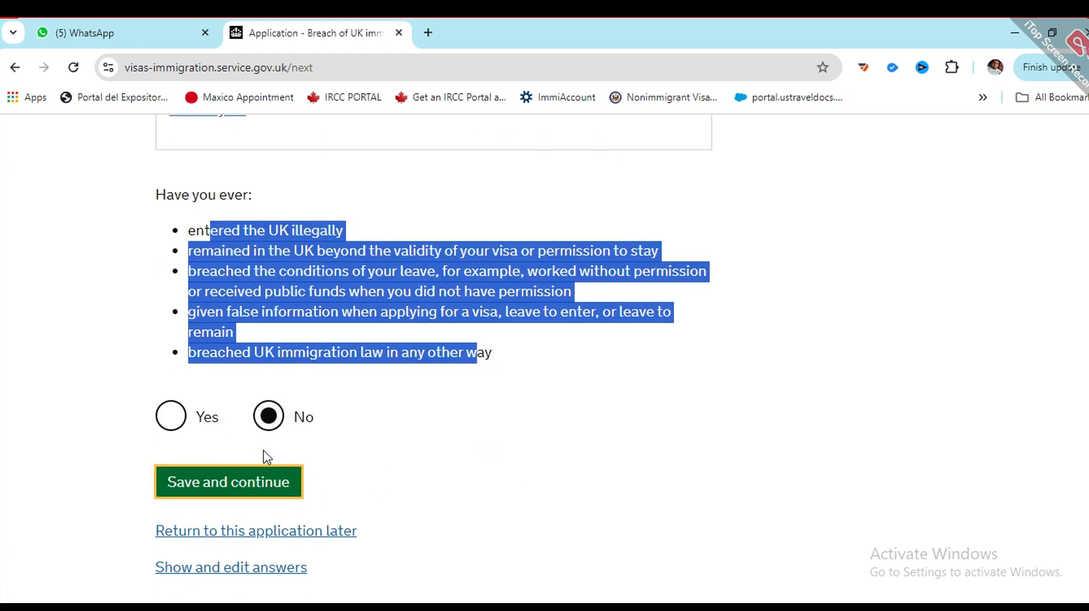
left_click(227, 485)
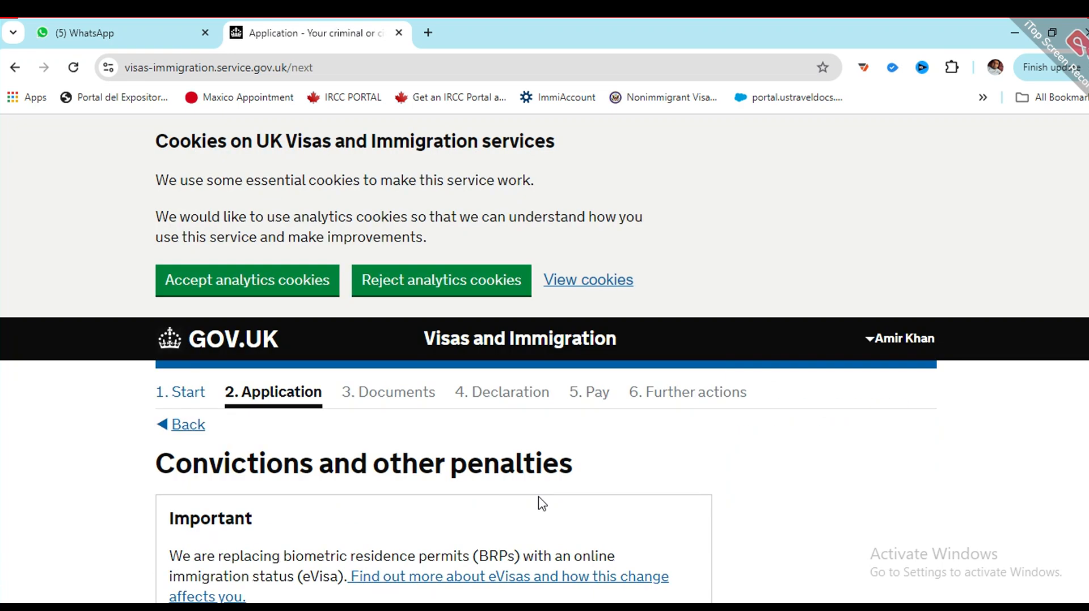
Step: Choose 'No, I have never had any of these' for convictions and other penalties
scroll(306, 445, "down", 1)
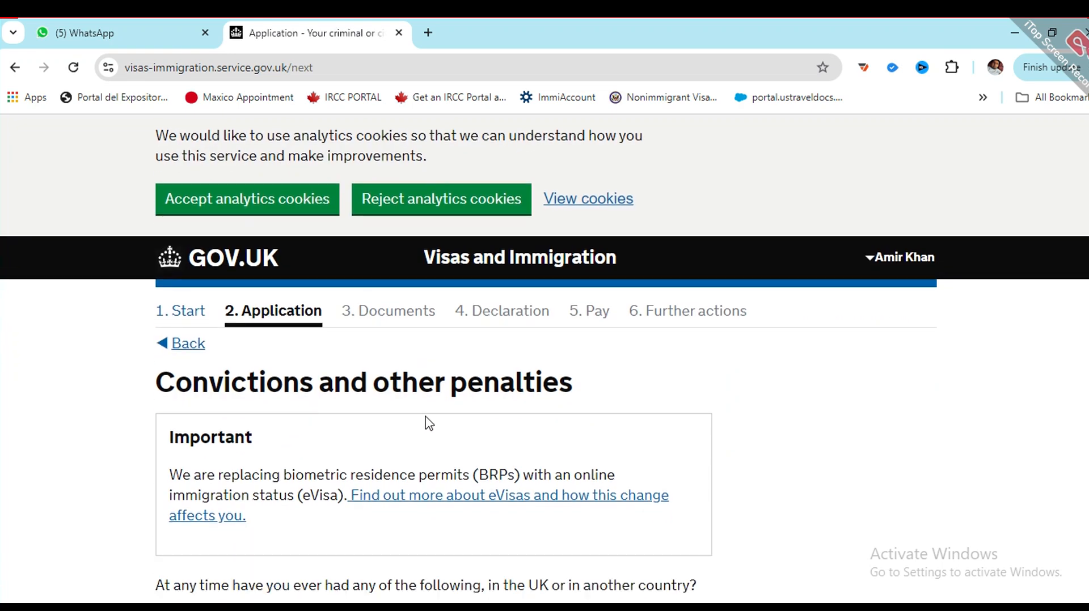
scroll(467, 421, "down", 3)
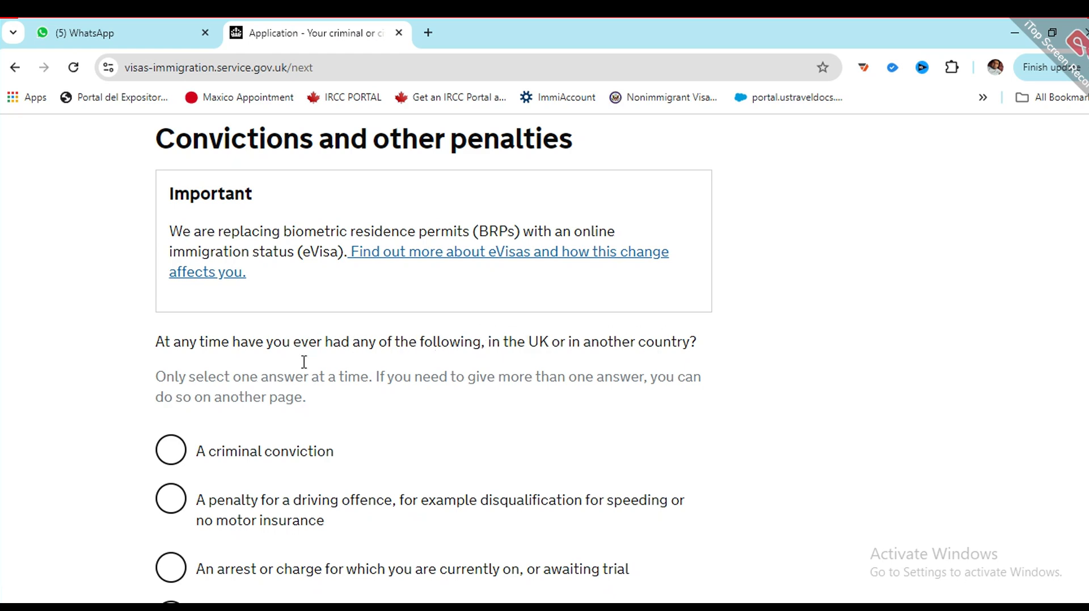
scroll(795, 595, "down", 1)
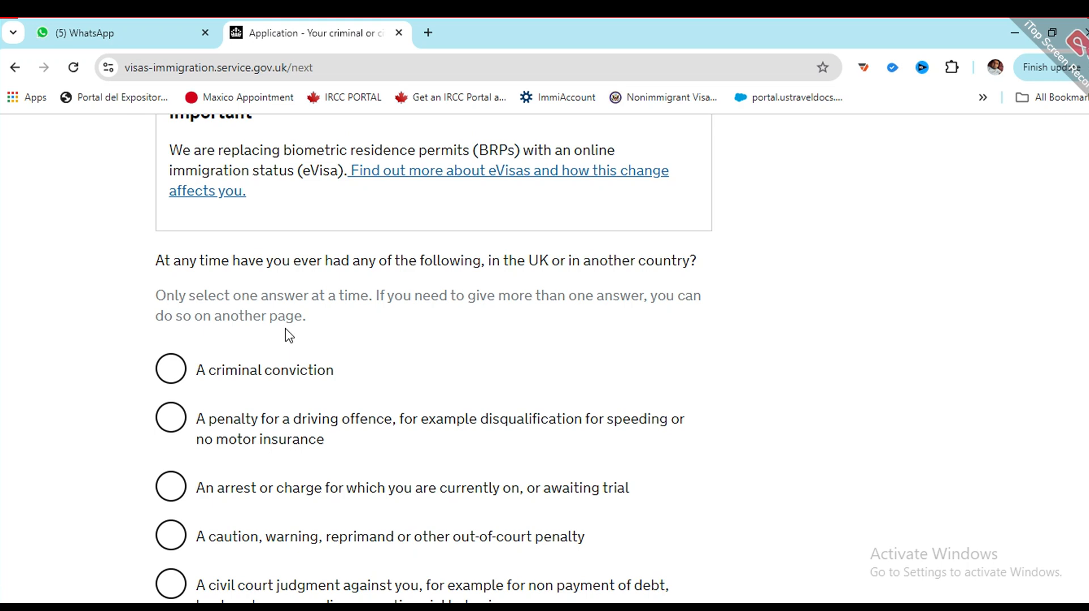
scroll(282, 320, "up", 2)
scroll(287, 335, "down", 1)
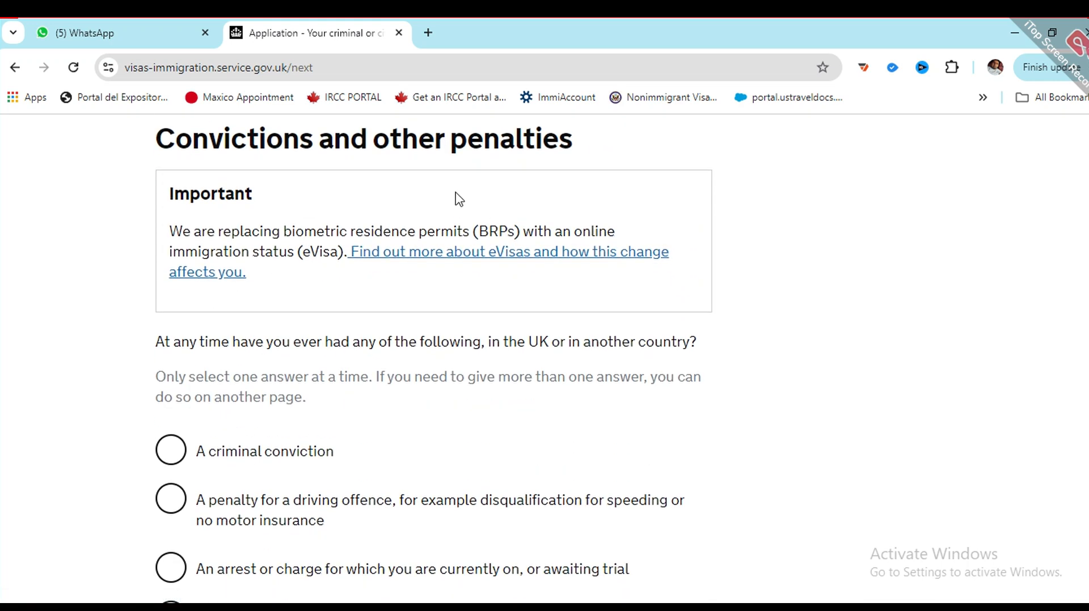
scroll(283, 458, "down", 1)
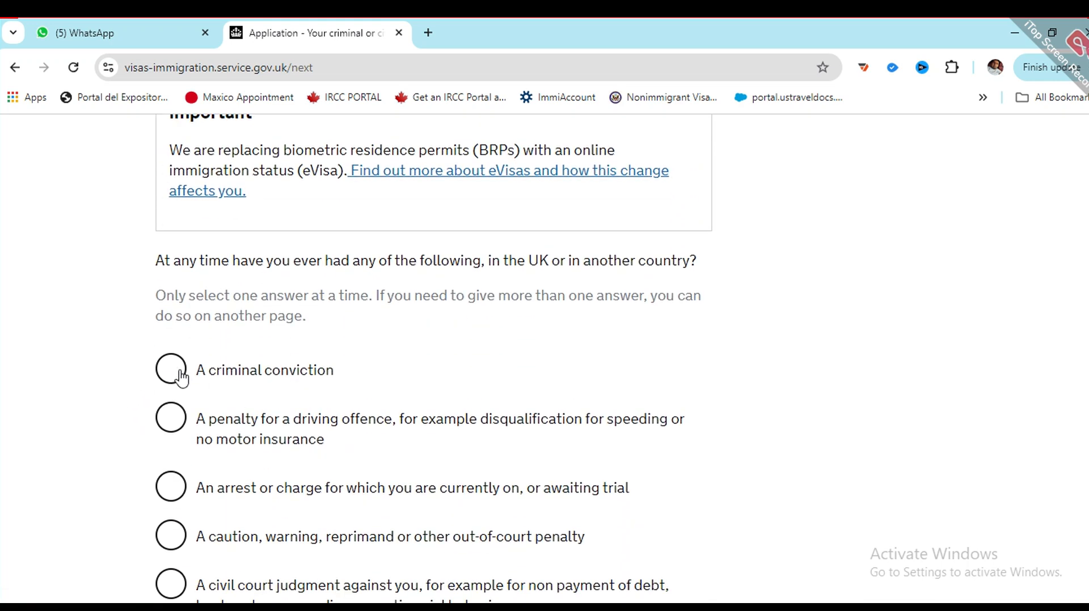
scroll(193, 363, "down", 1)
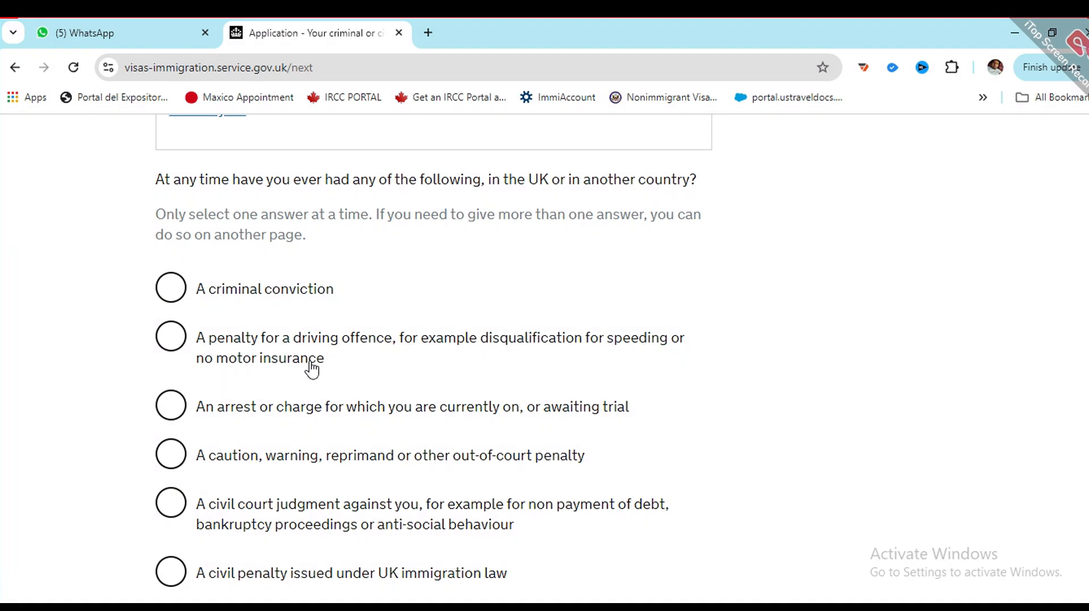
scroll(240, 377, "down", 3)
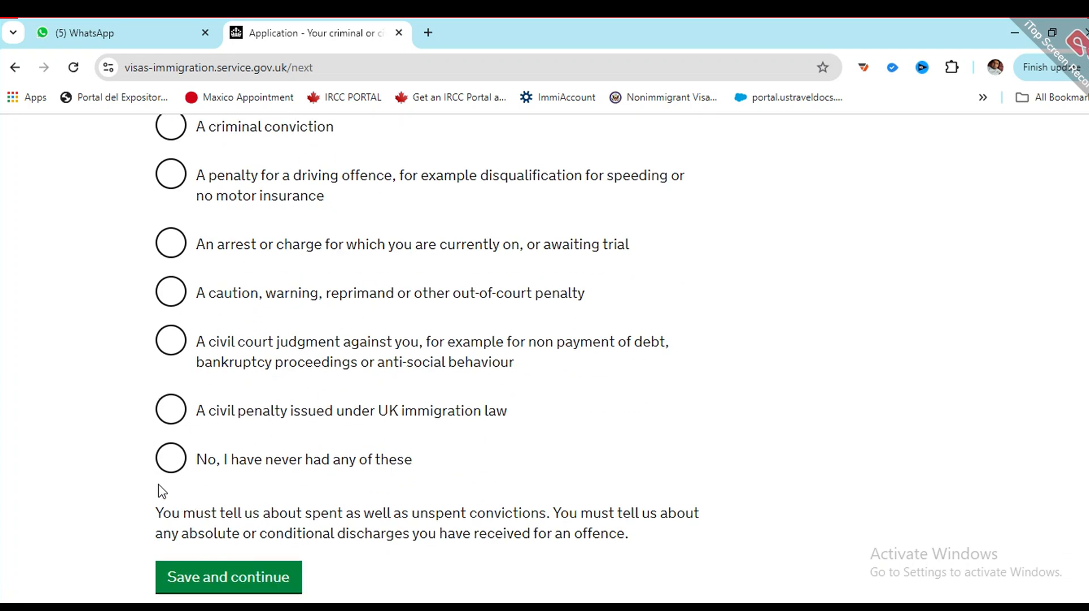
left_click(168, 465)
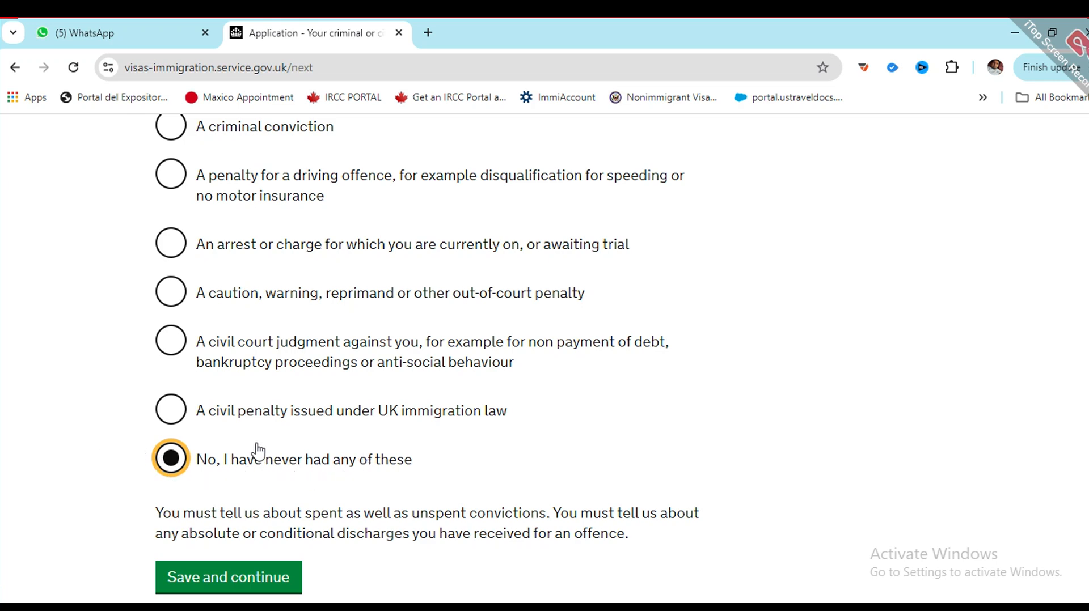
scroll(226, 355, "down", 3)
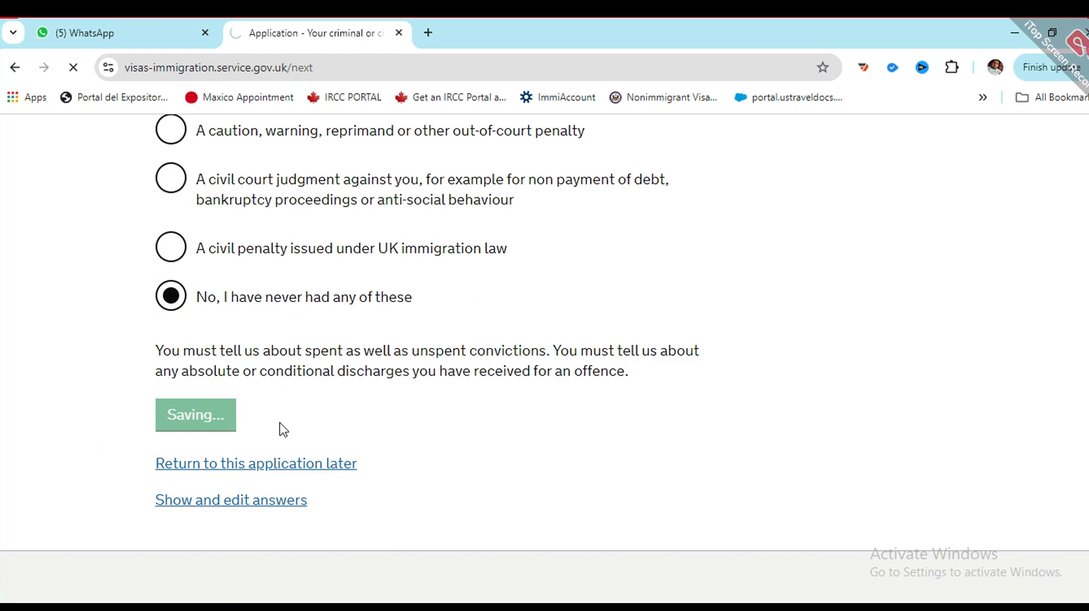
Step: Answer No to war crimes involvement, confirm the guidance was read, and save
scroll(255, 395, "down", 1)
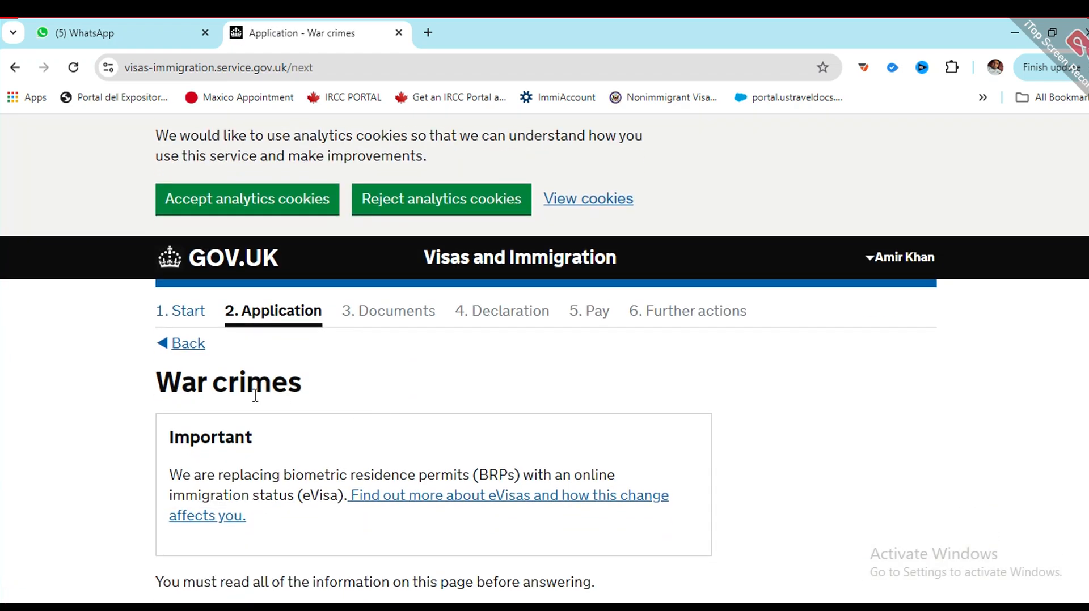
scroll(141, 404, "down", 4)
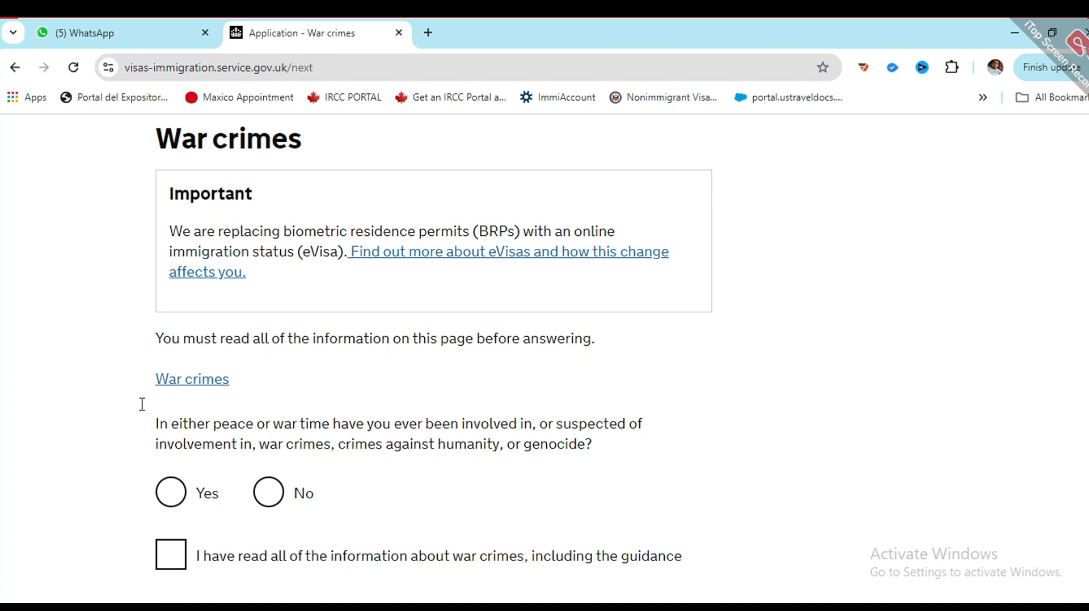
left_click(259, 504)
scroll(227, 502, "down", 1)
left_click(168, 473)
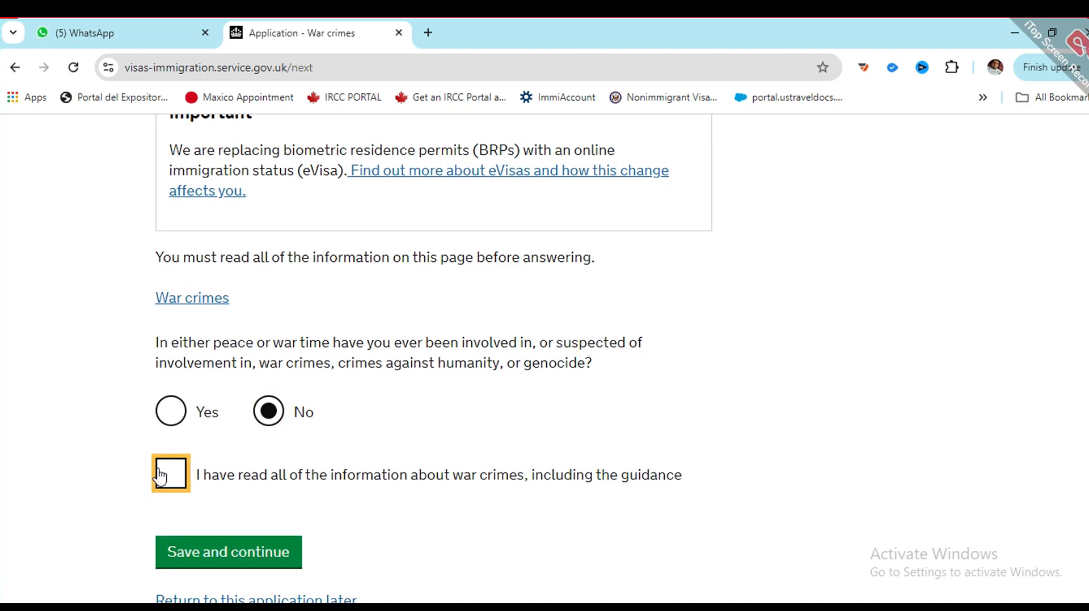
left_click(283, 563)
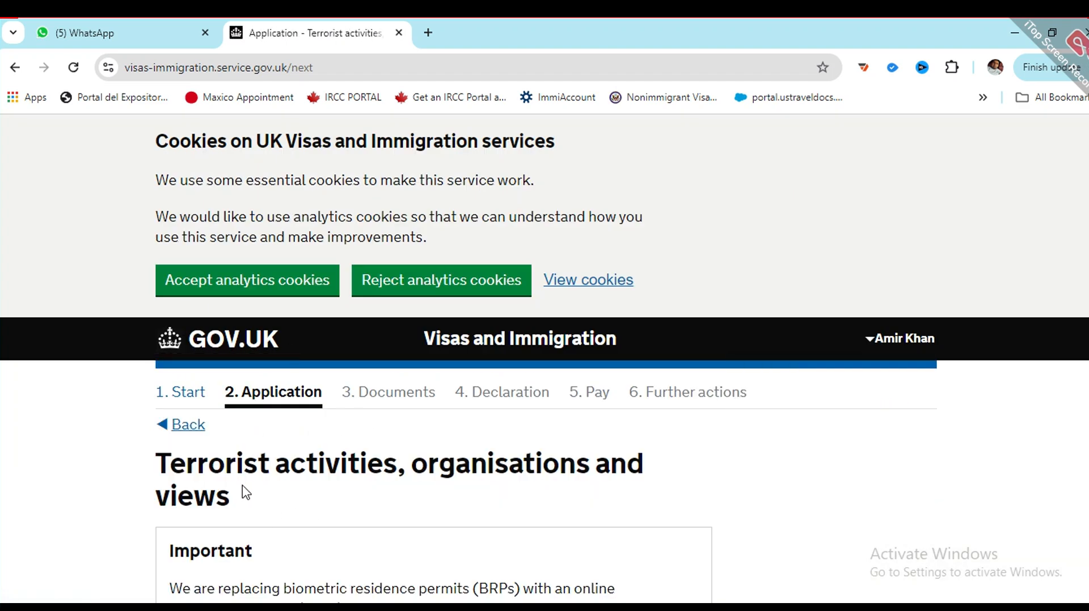
Step: Answer No to all three terrorist activities questions
scroll(207, 539, "down", 4)
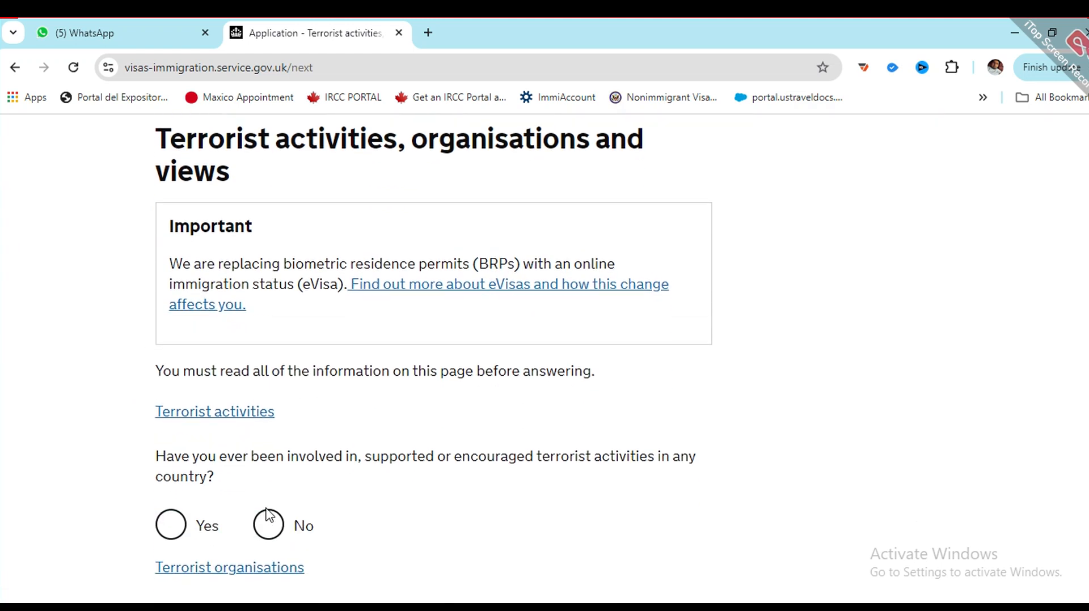
left_click(269, 517)
scroll(265, 461, "down", 3)
left_click(269, 446)
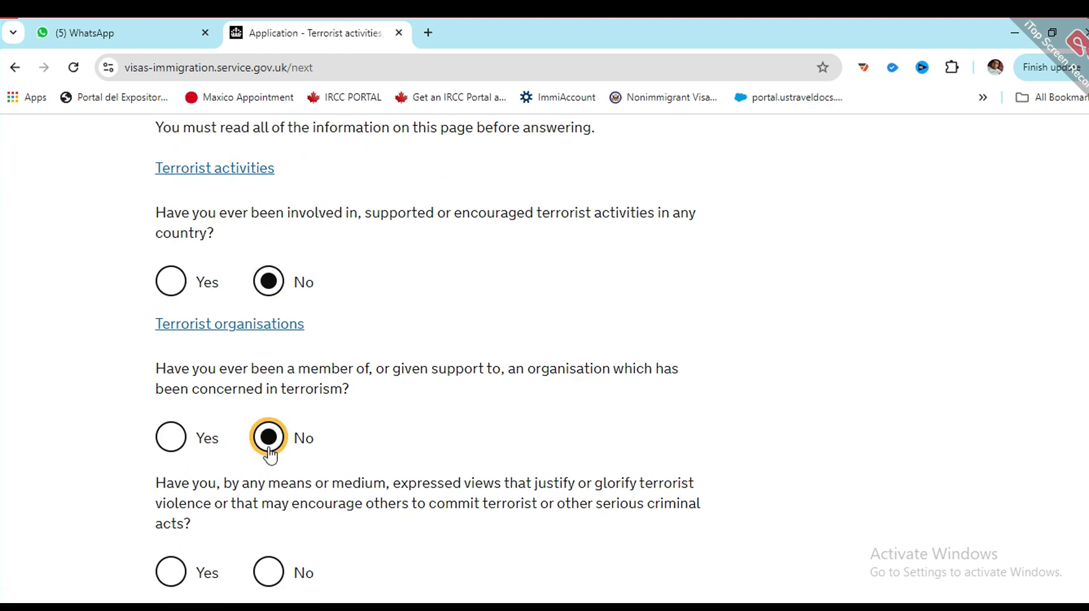
scroll(233, 409, "up", 1)
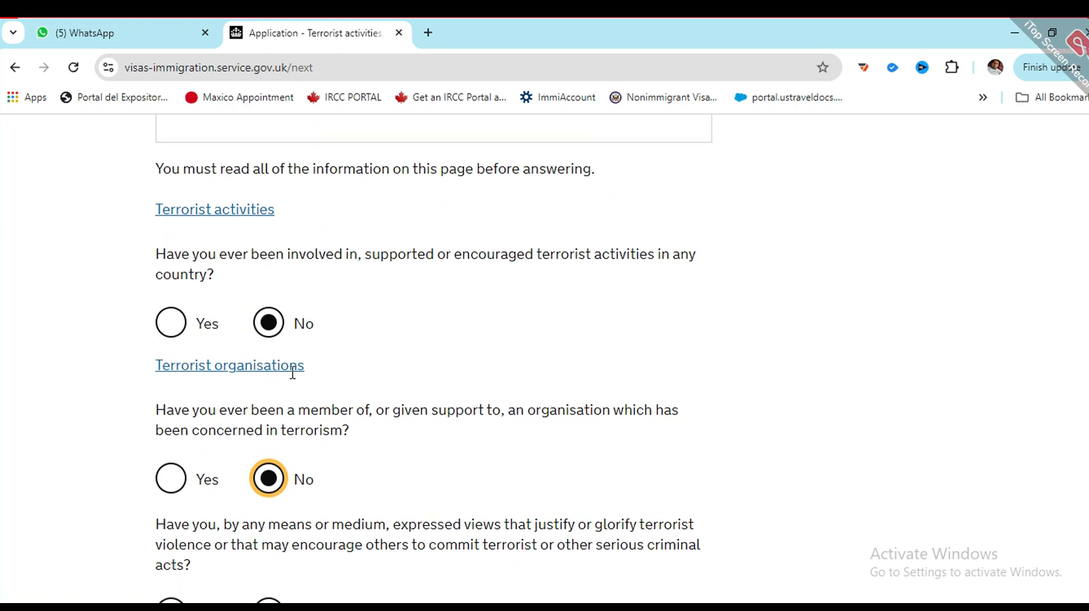
scroll(276, 389, "down", 2)
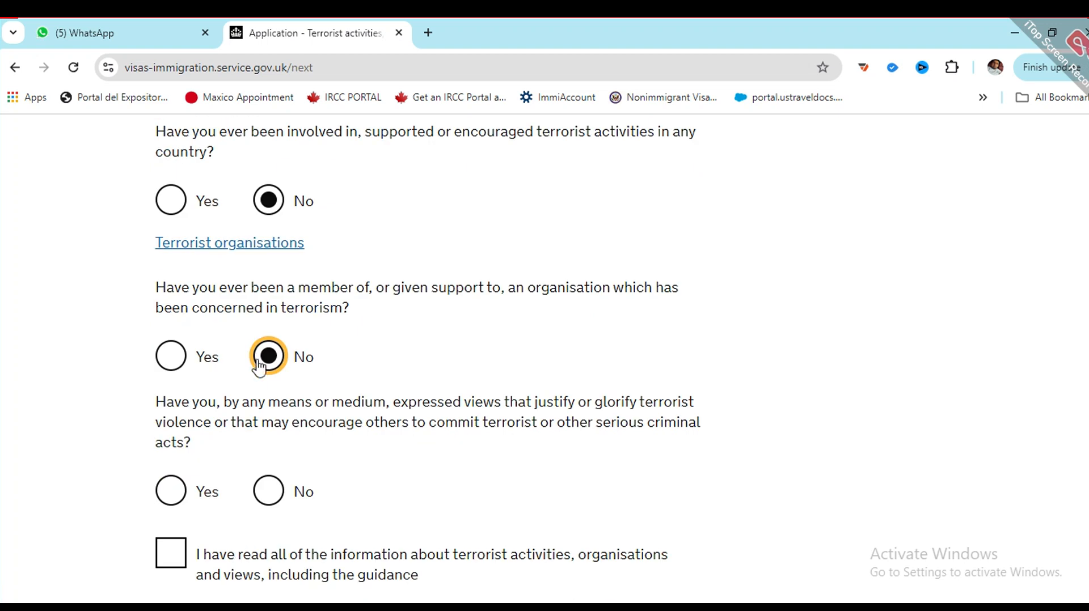
left_click(268, 491)
Step: Confirm the terrorism guidance was read and save the page
scroll(291, 413, "up", 1)
scroll(284, 411, "down", 3)
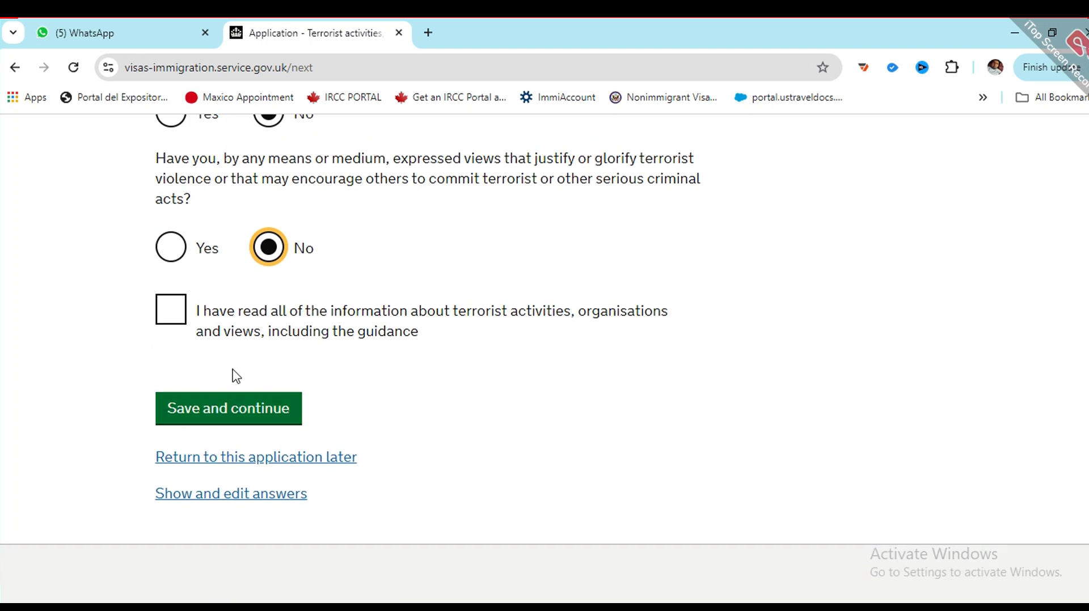
scroll(235, 373, "up", 4)
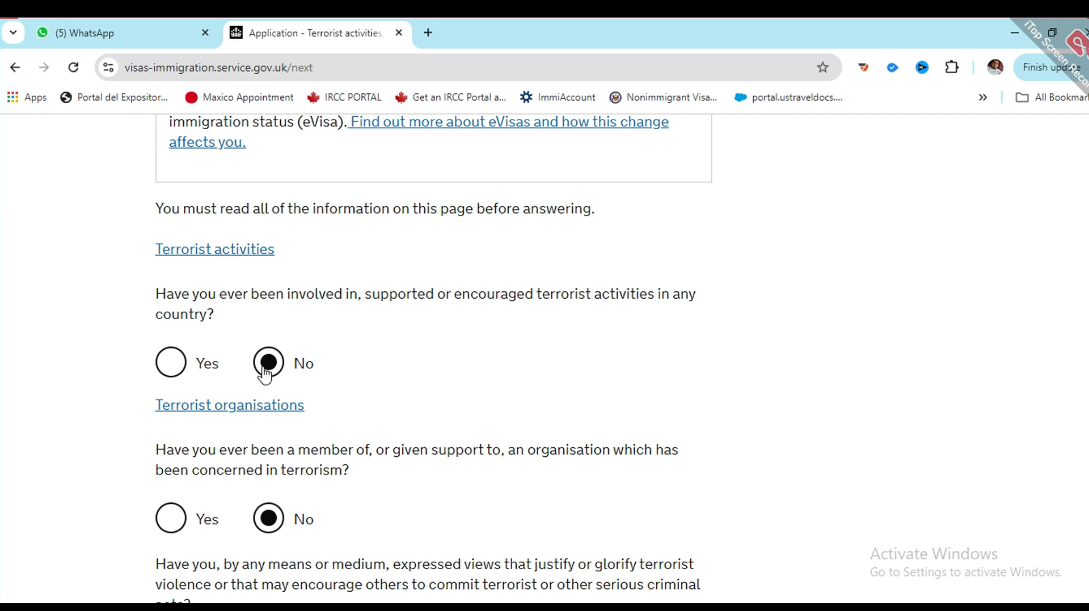
scroll(267, 377, "down", 6)
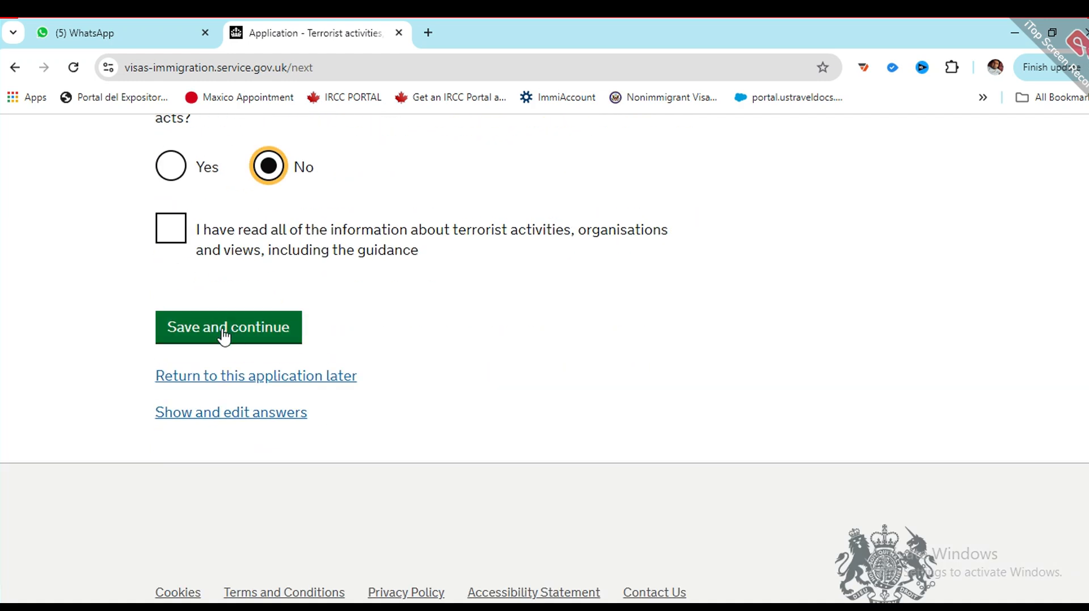
scroll(243, 323, "up", 6)
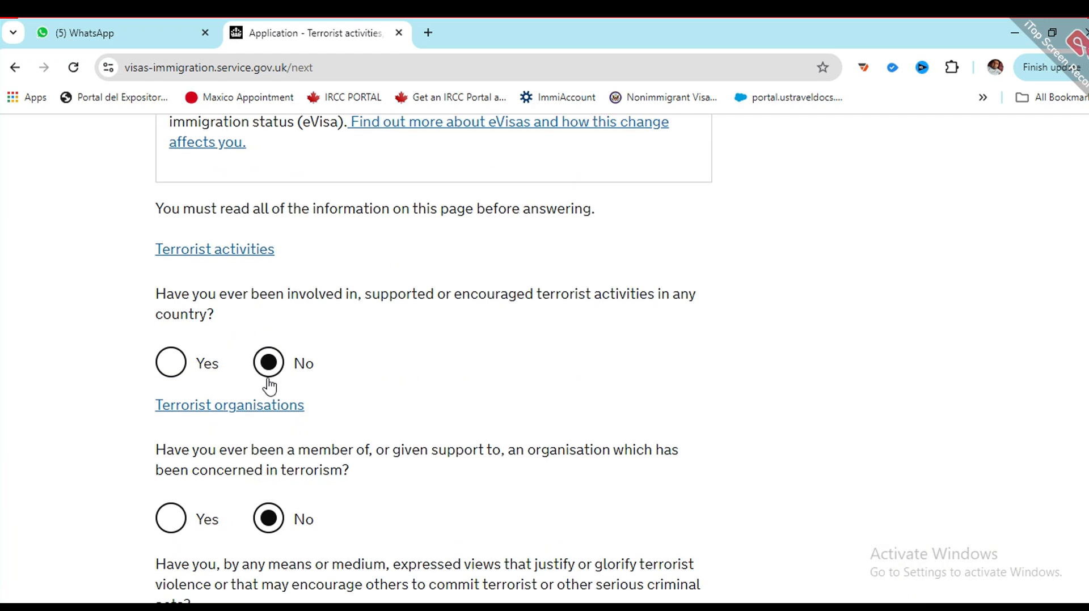
scroll(269, 387, "down", 6)
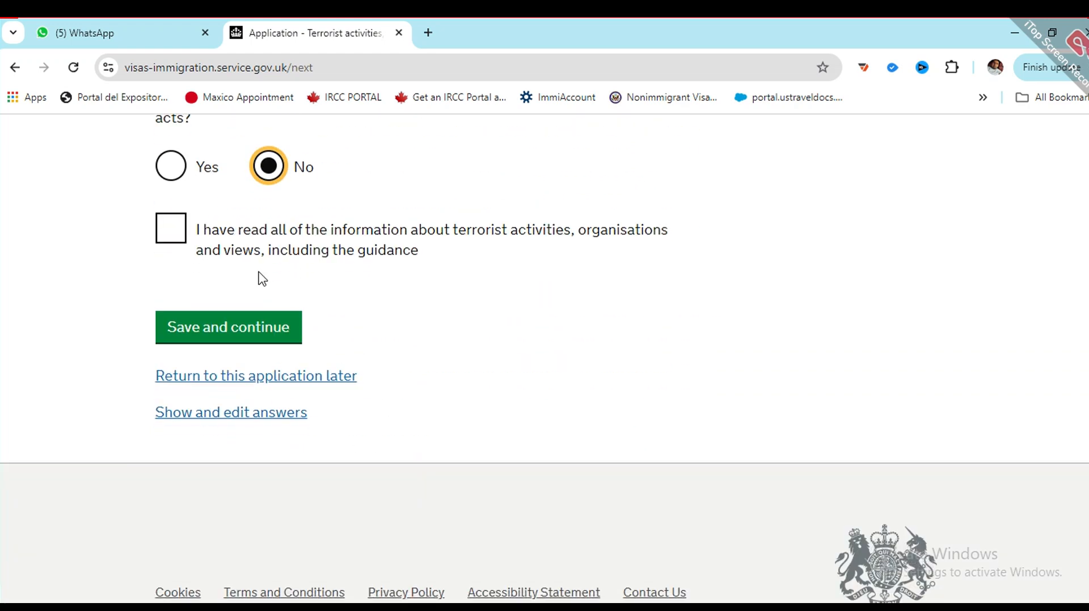
scroll(261, 284, "up", 2)
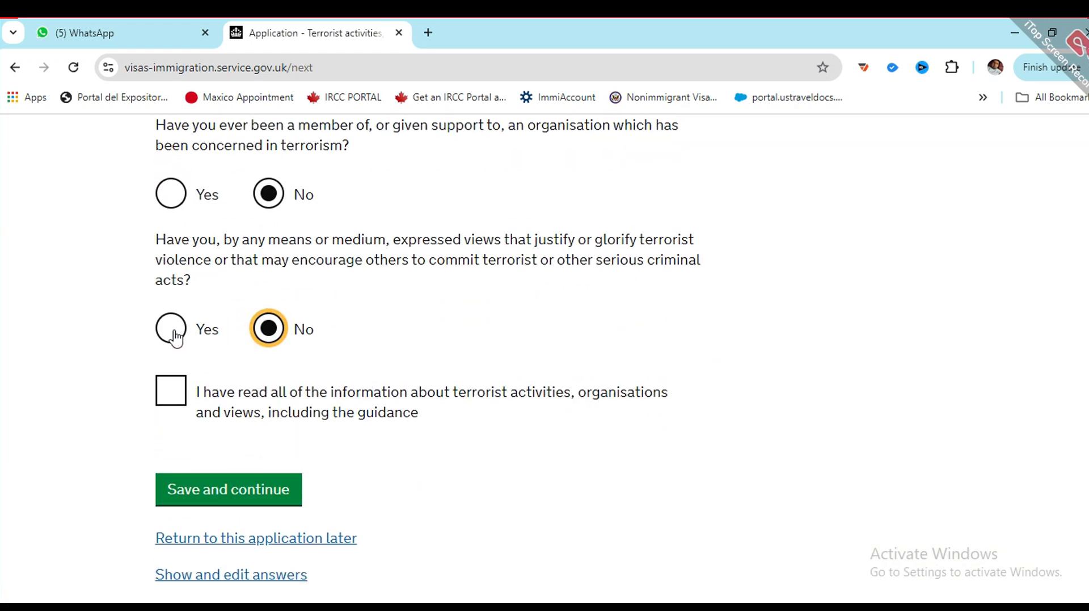
left_click(169, 389)
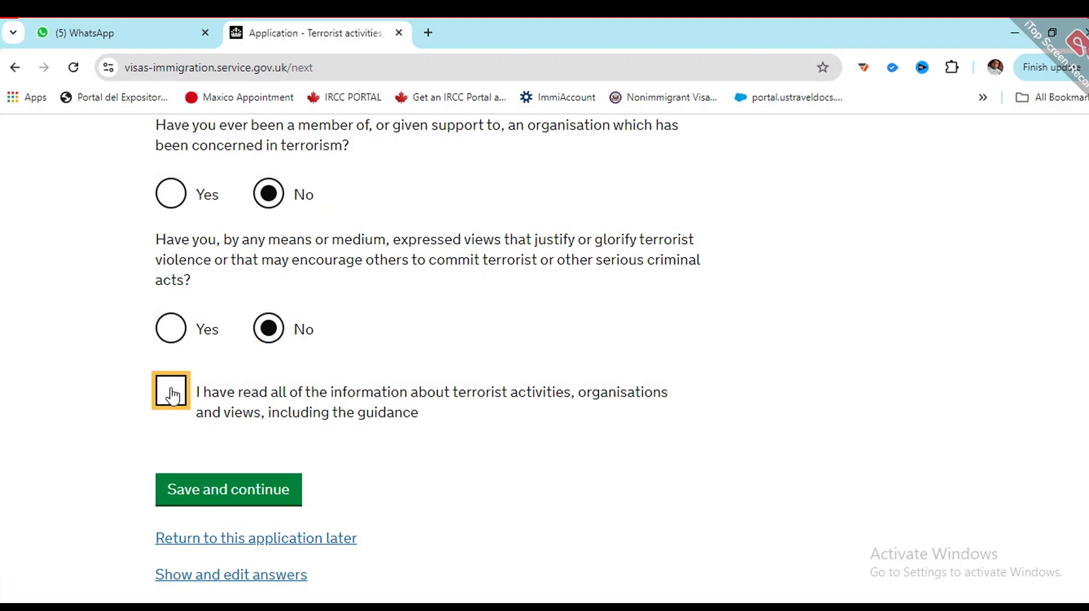
left_click(211, 488)
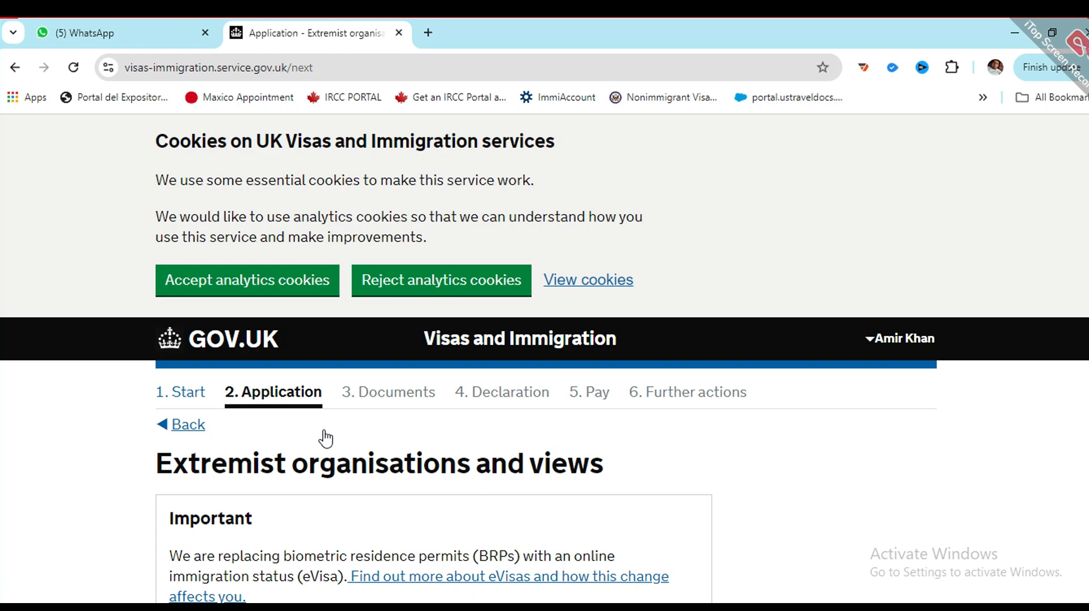
Step: Answer No to both extremism questions, confirm the guidance was read, and save
scroll(293, 395, "down", 3)
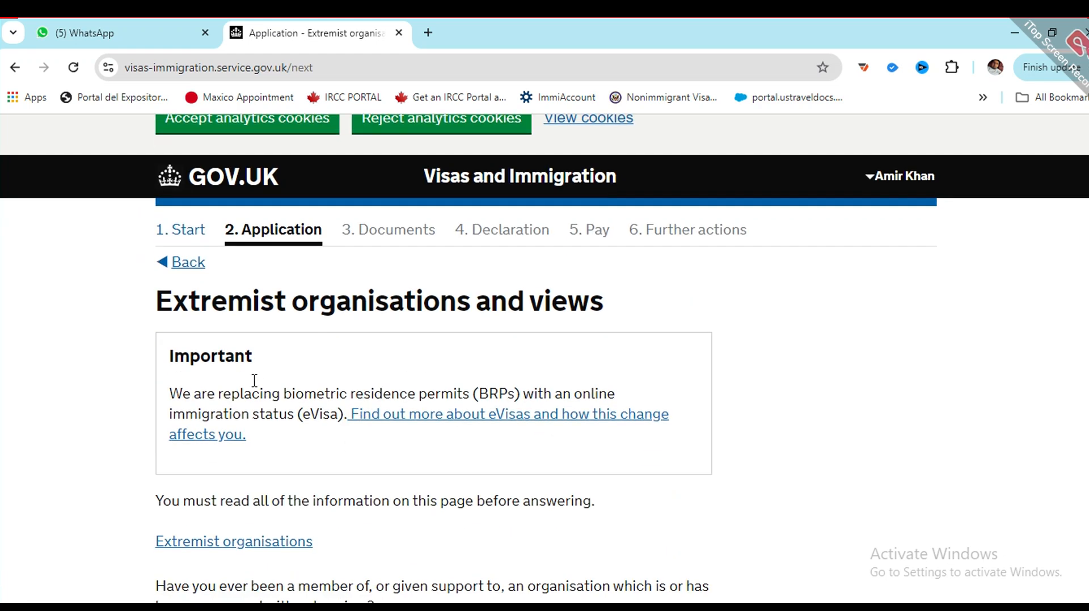
scroll(301, 334, "down", 4)
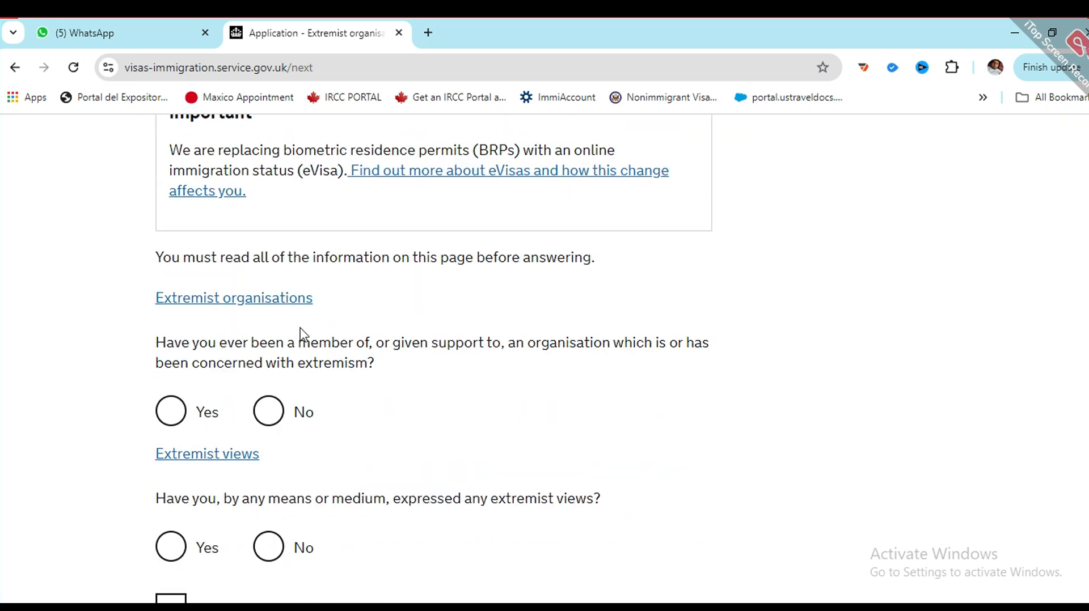
left_click(268, 422)
left_click(263, 553)
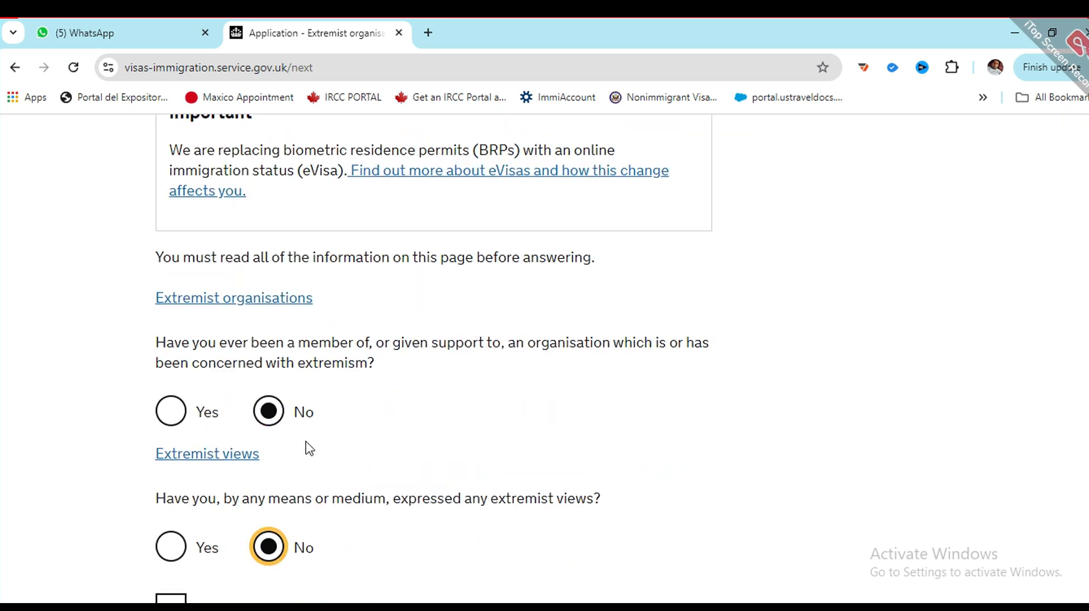
scroll(306, 449, "down", 4)
left_click(173, 371)
left_click(253, 474)
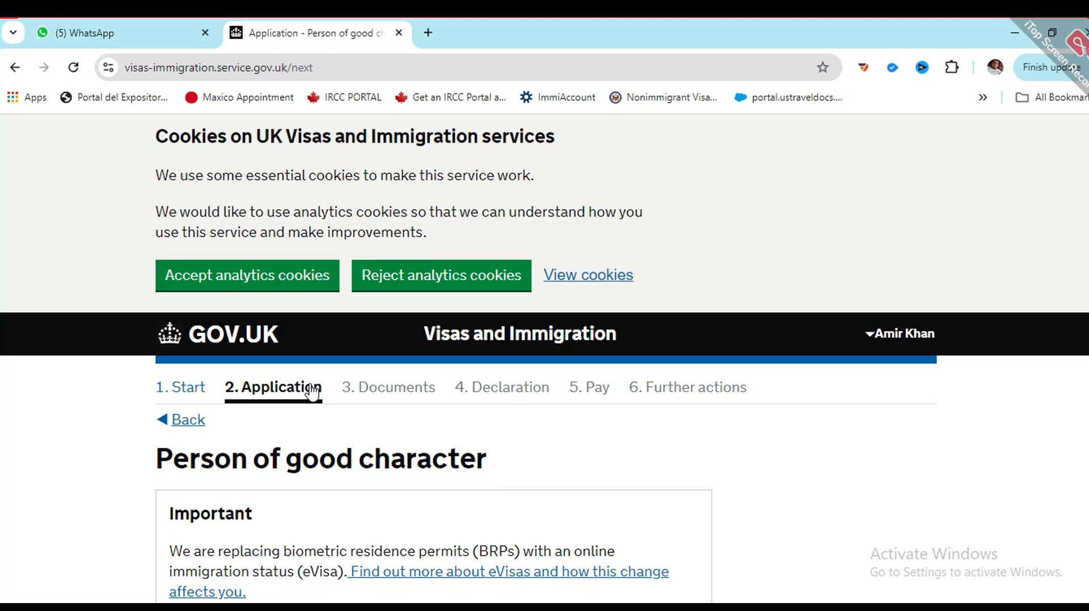
Step: Answer No to the dangerous government, good character and other information questions, then save
scroll(329, 386, "down", 7)
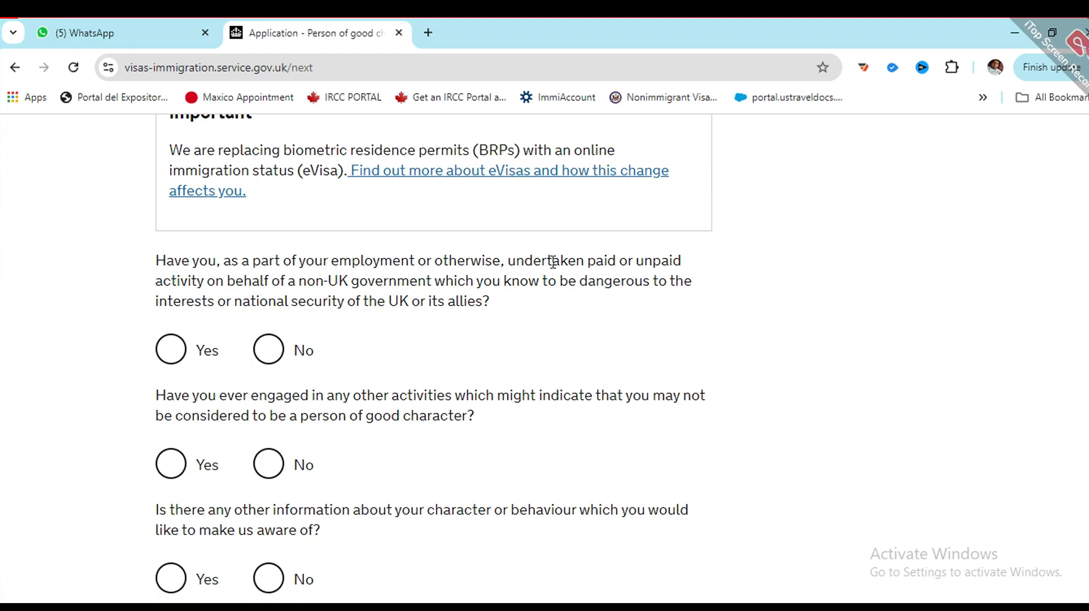
scroll(327, 285, "down", 3)
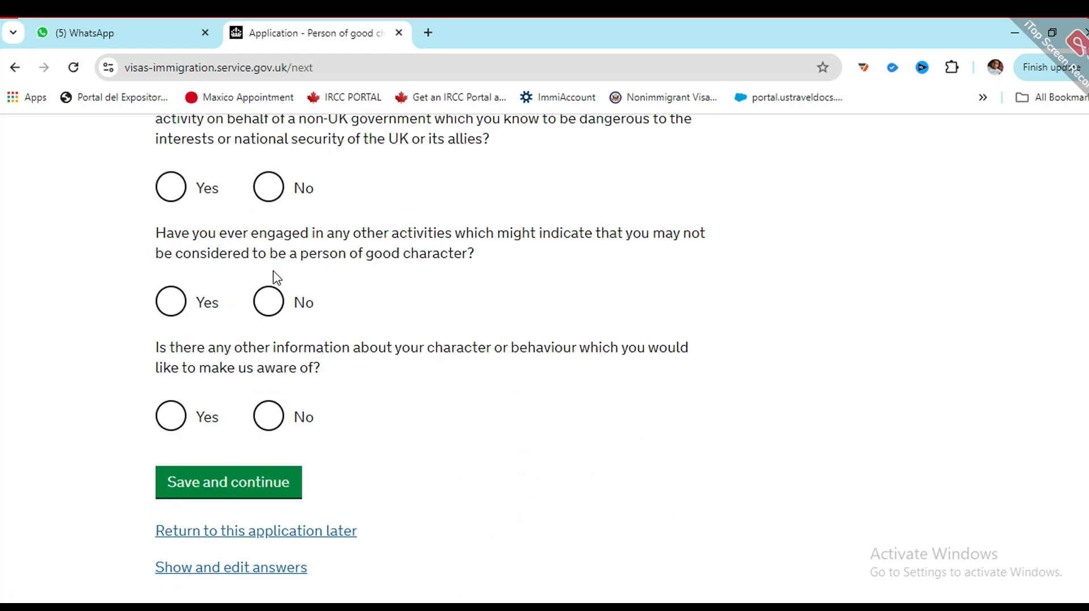
left_click(268, 189)
left_click(268, 309)
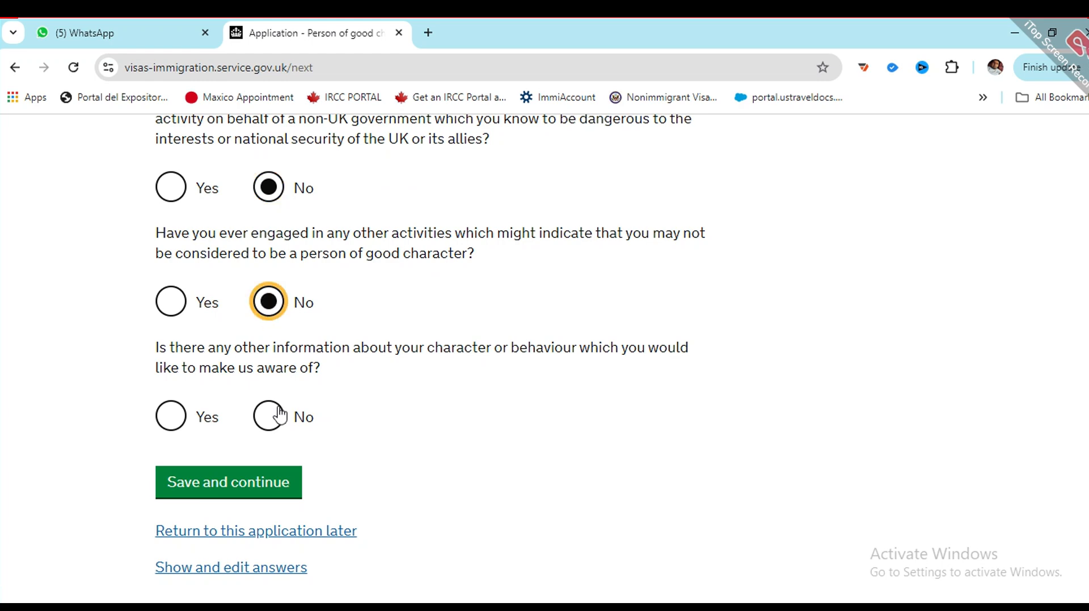
left_click(267, 426)
scroll(227, 408, "down", 2)
left_click(199, 400)
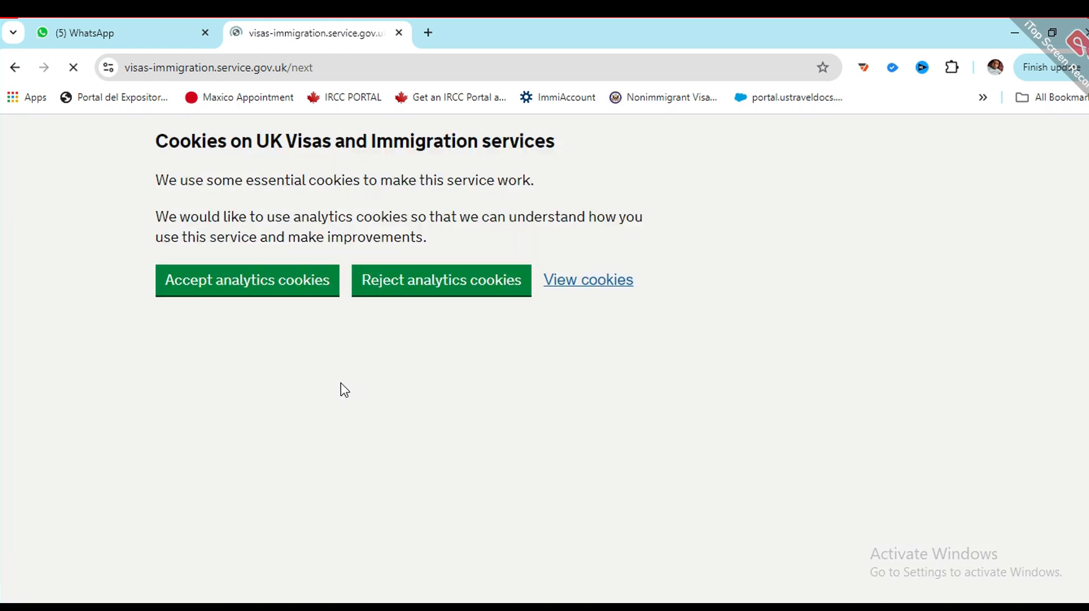
Step: Declare 'I have not worked in any of the jobs listed above' and save the employment history
scroll(343, 385, "down", 3)
scroll(343, 331, "down", 3)
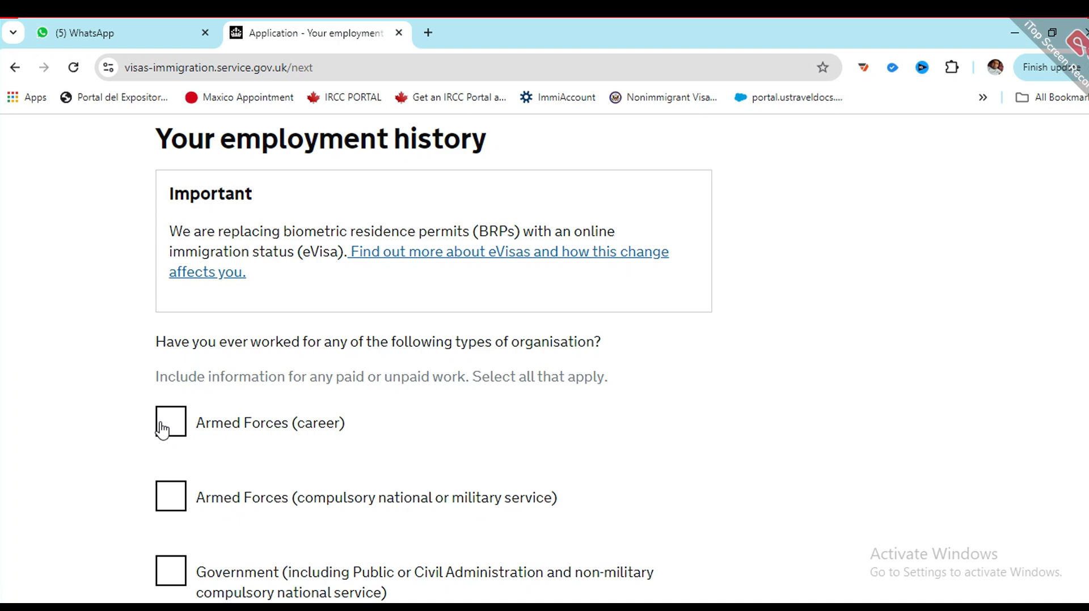
scroll(162, 430, "down", 1)
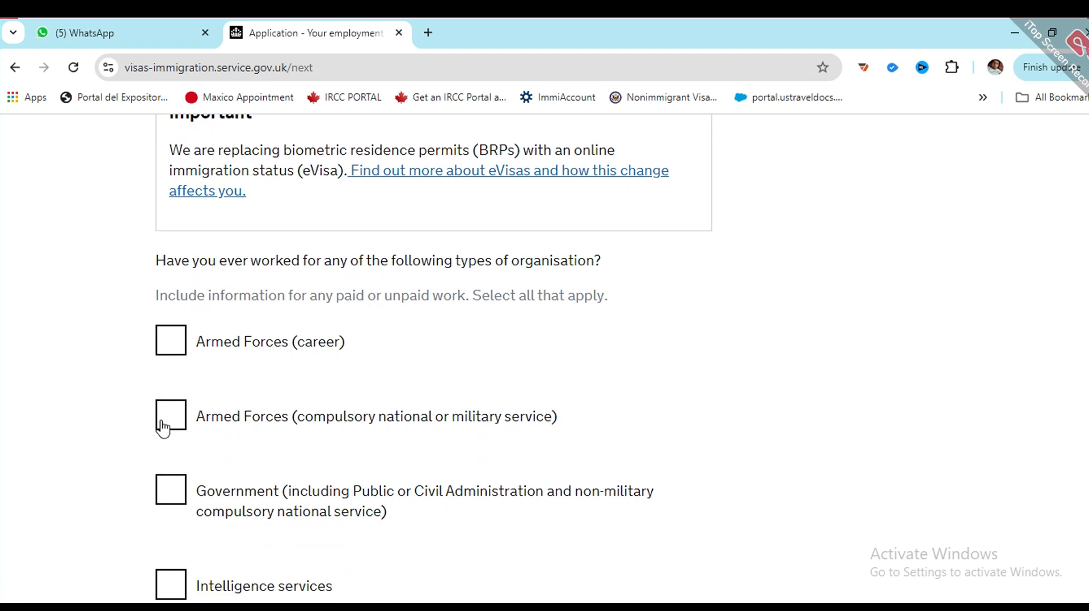
scroll(163, 430, "down", 3)
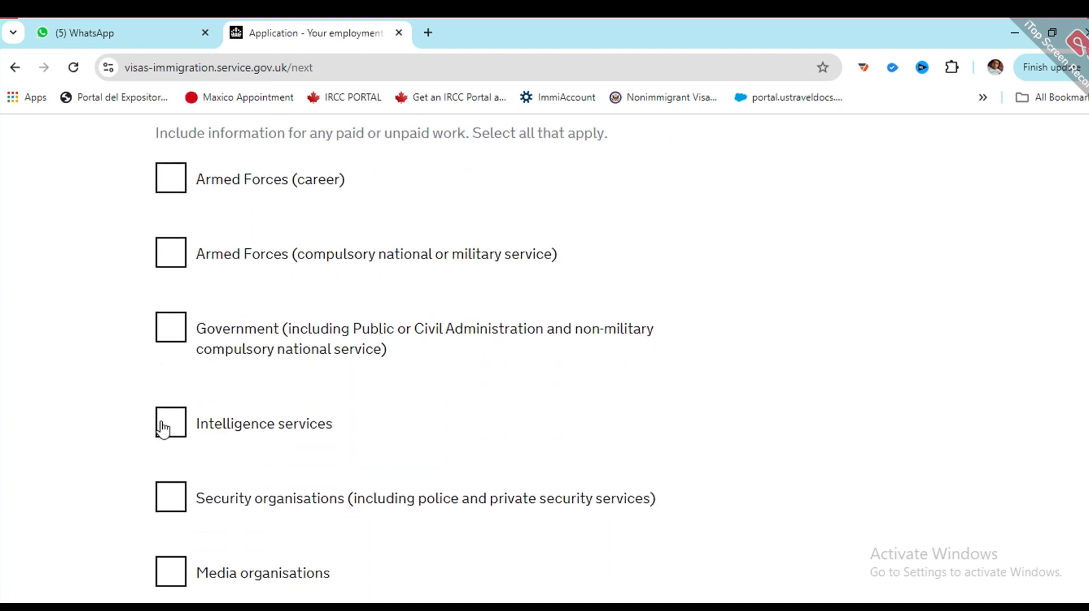
scroll(163, 430, "down", 1)
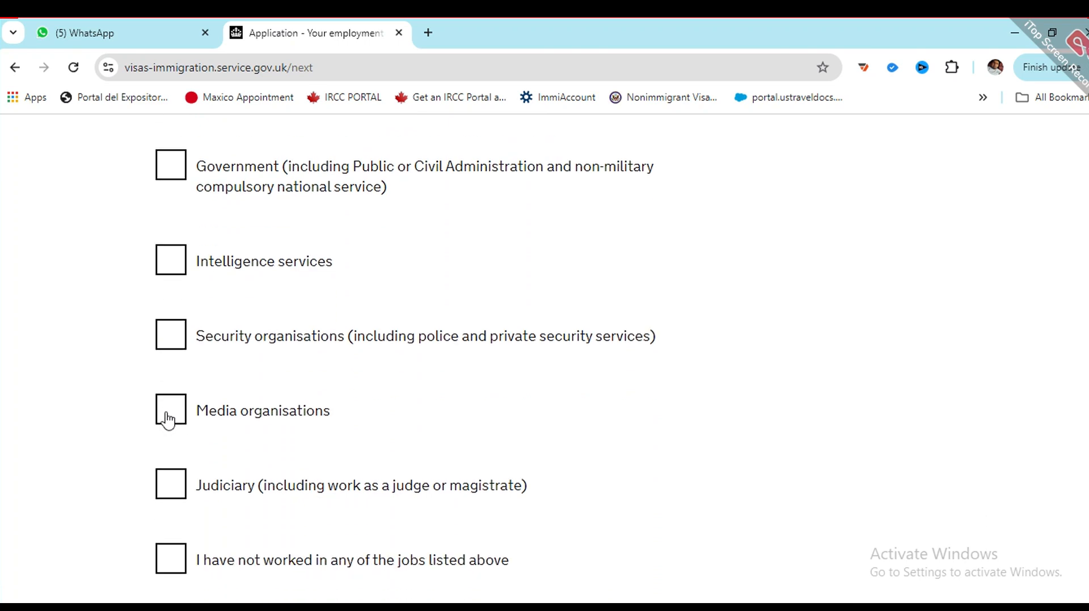
scroll(164, 424, "down", 2)
left_click(158, 397)
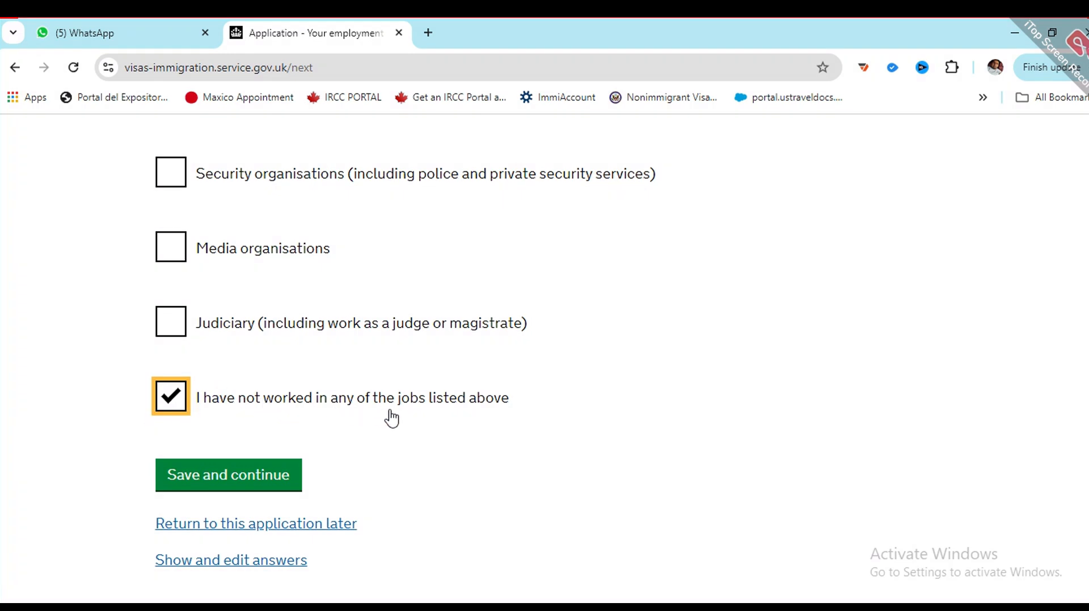
left_click(250, 476)
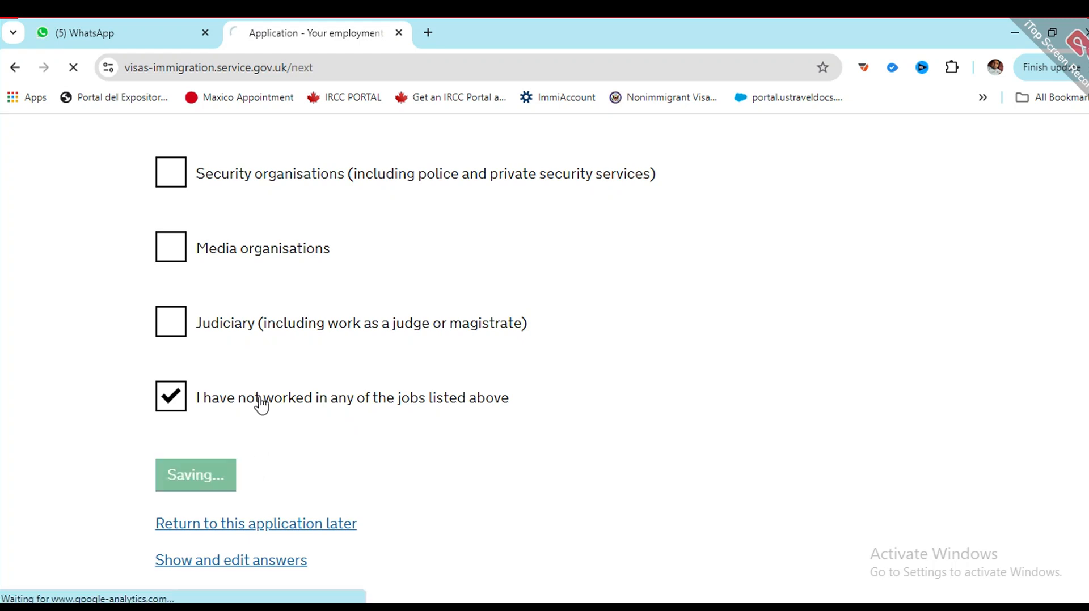
scroll(266, 372, "up", 3)
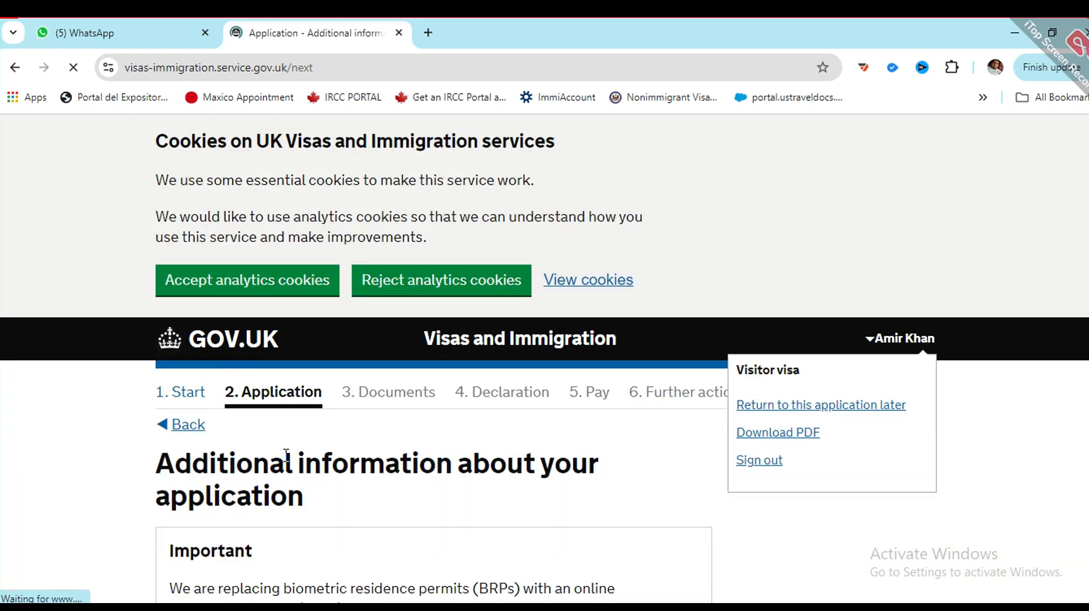
scroll(306, 391, "down", 3)
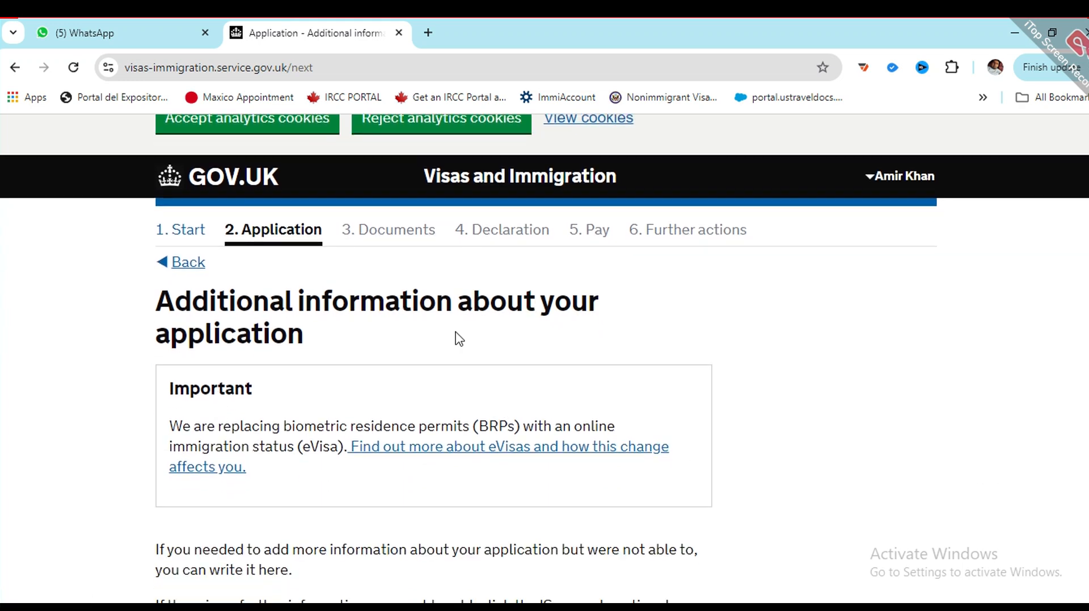
Step: Enter 'NOOGKGFJHGFGGF' as additional application information and save it
scroll(205, 339, "down", 6)
left_click(251, 399)
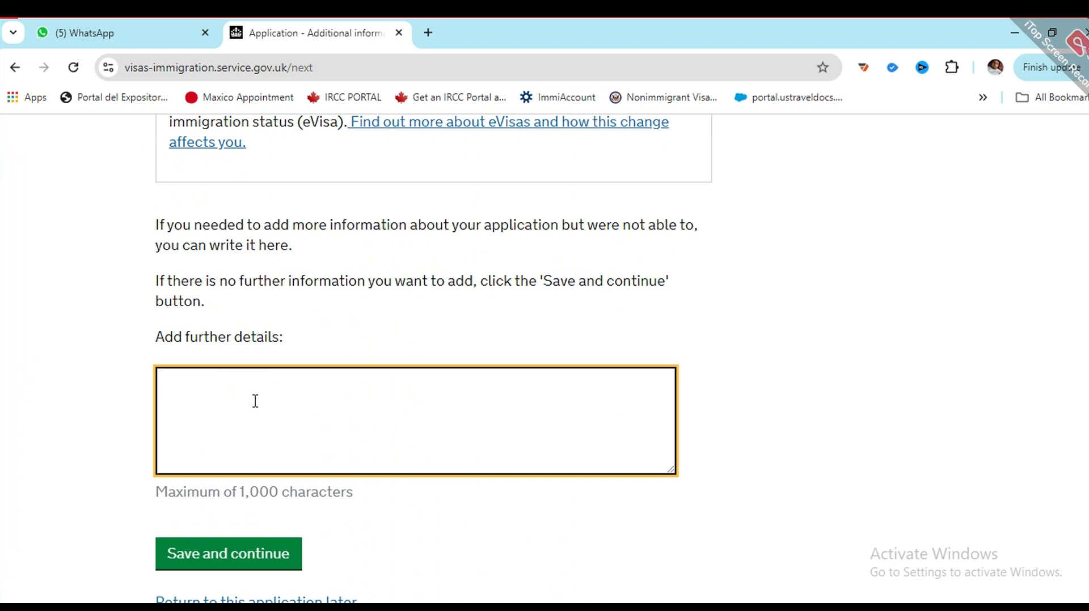
type("NOOGK")
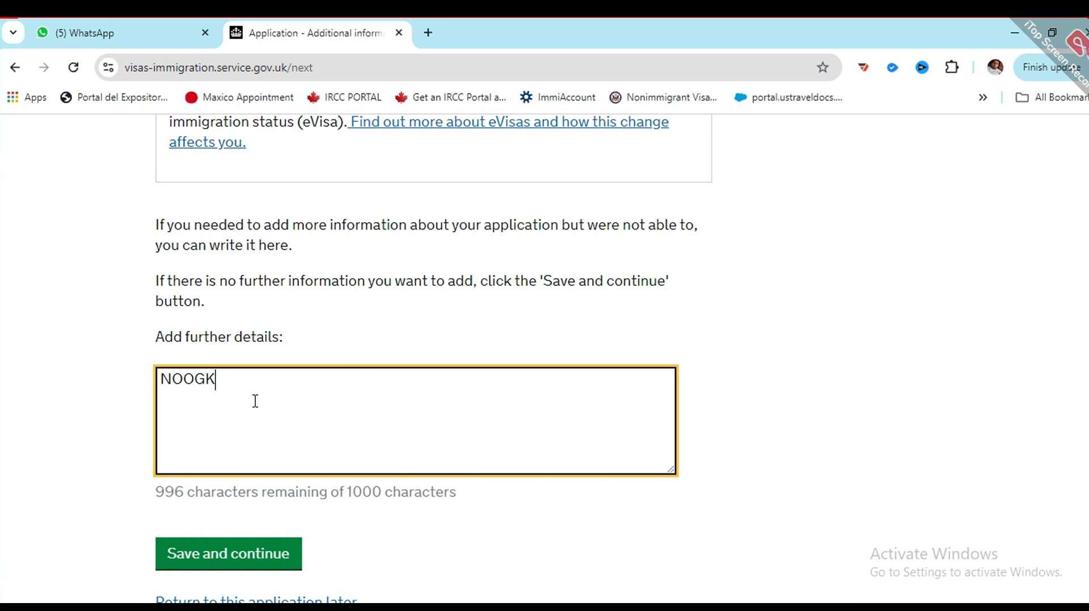
type("GFJHGFGGF")
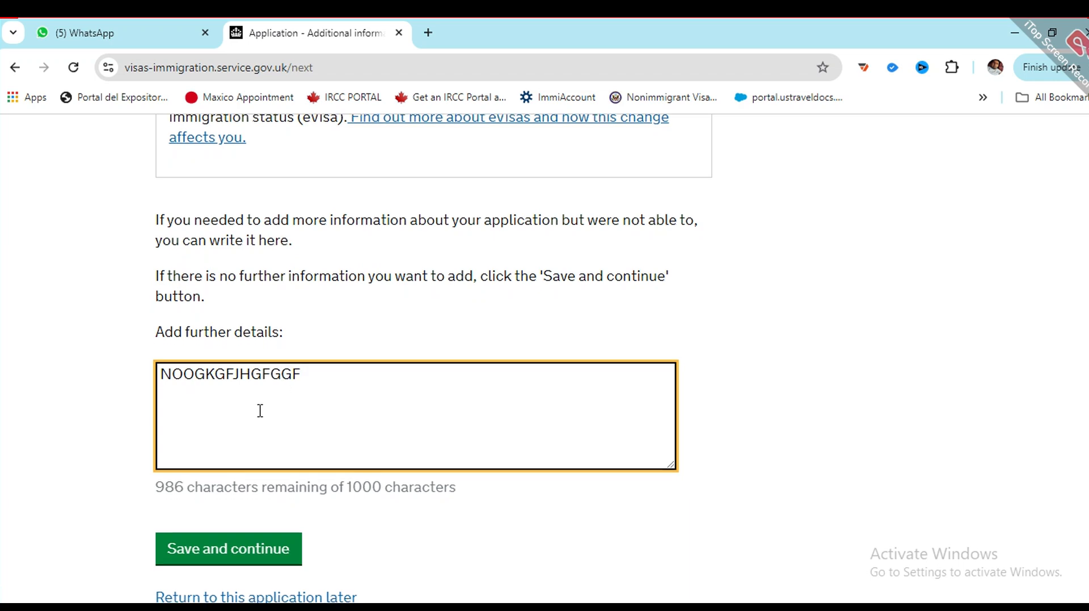
scroll(252, 363, "down", 1)
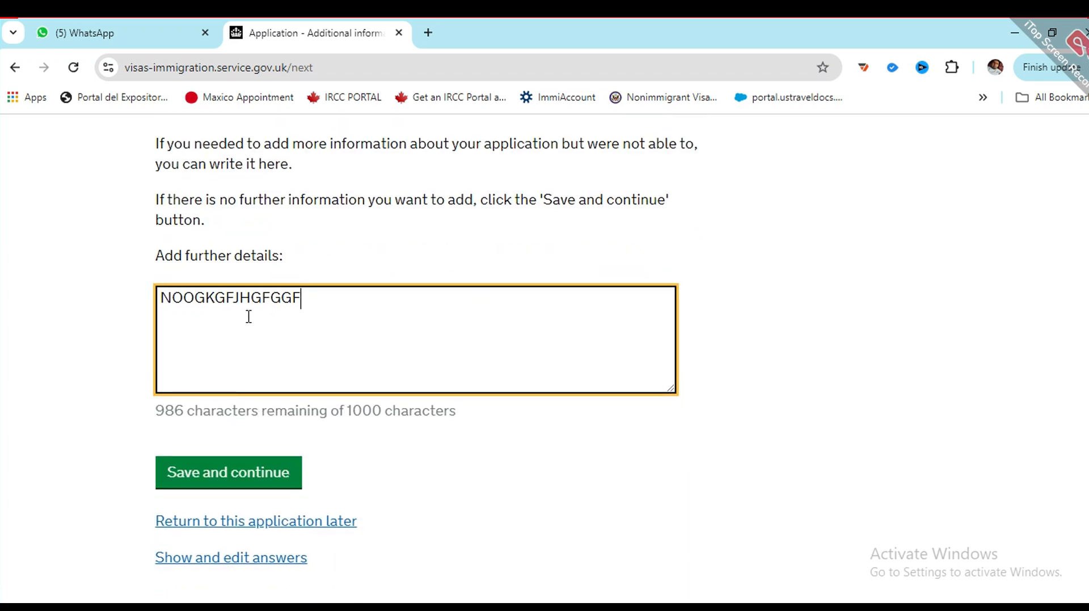
left_click(167, 479)
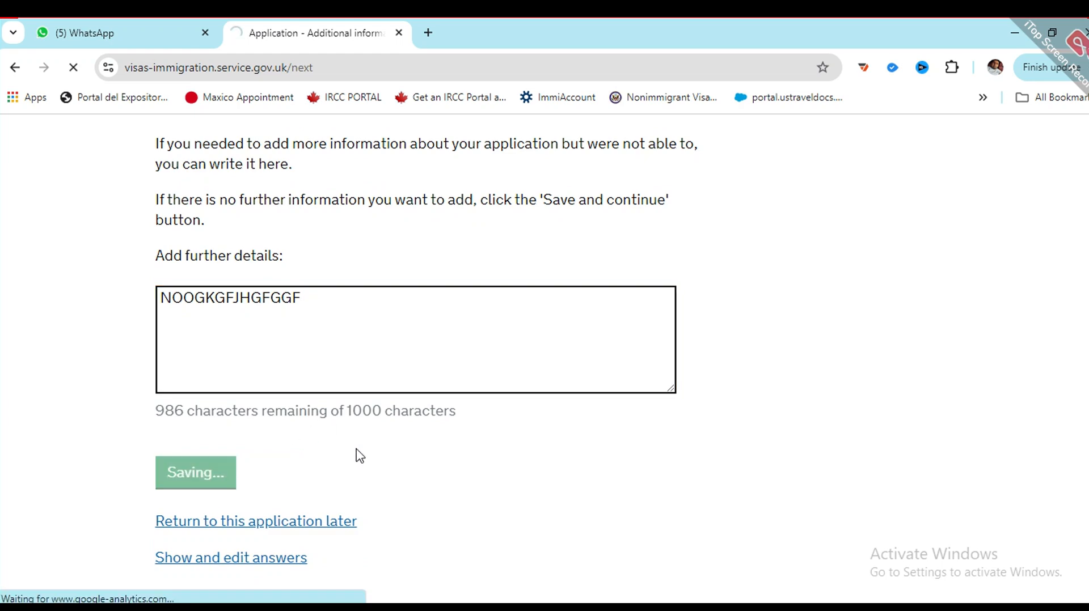
Step: Review all answers on Check your answers and continue to Documents
scroll(394, 438, "down", 3)
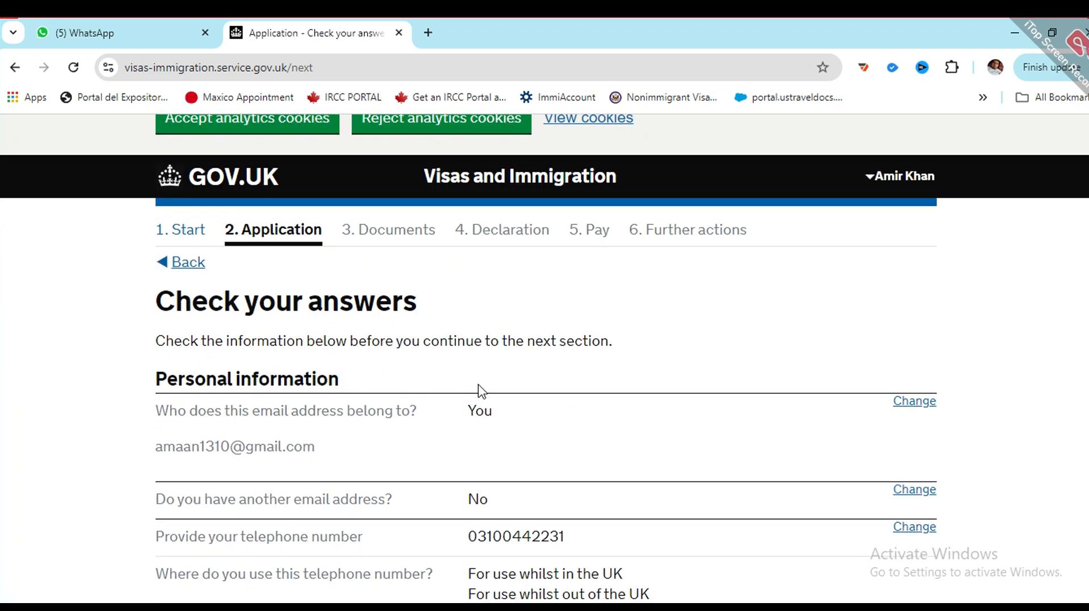
scroll(491, 390, "down", 2)
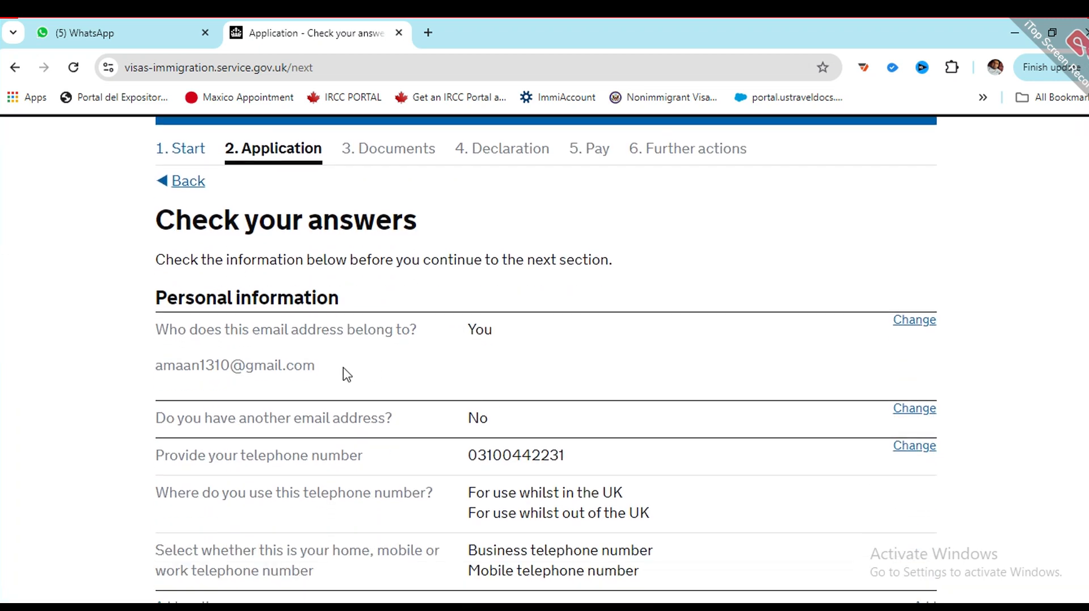
scroll(628, 378, "down", 6)
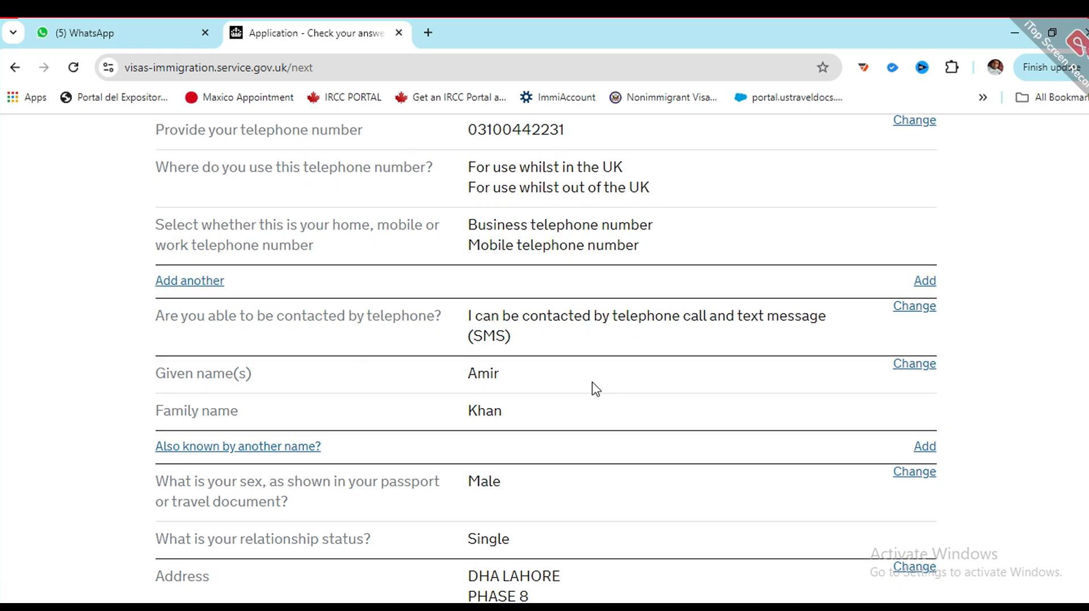
scroll(596, 390, "down", 3)
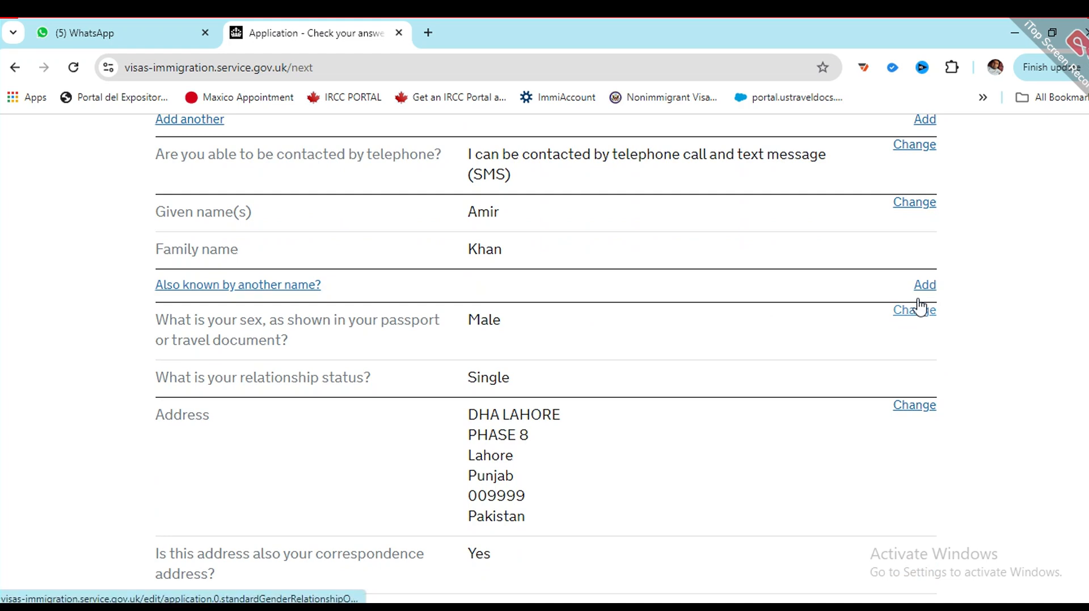
scroll(919, 244, "up", 1)
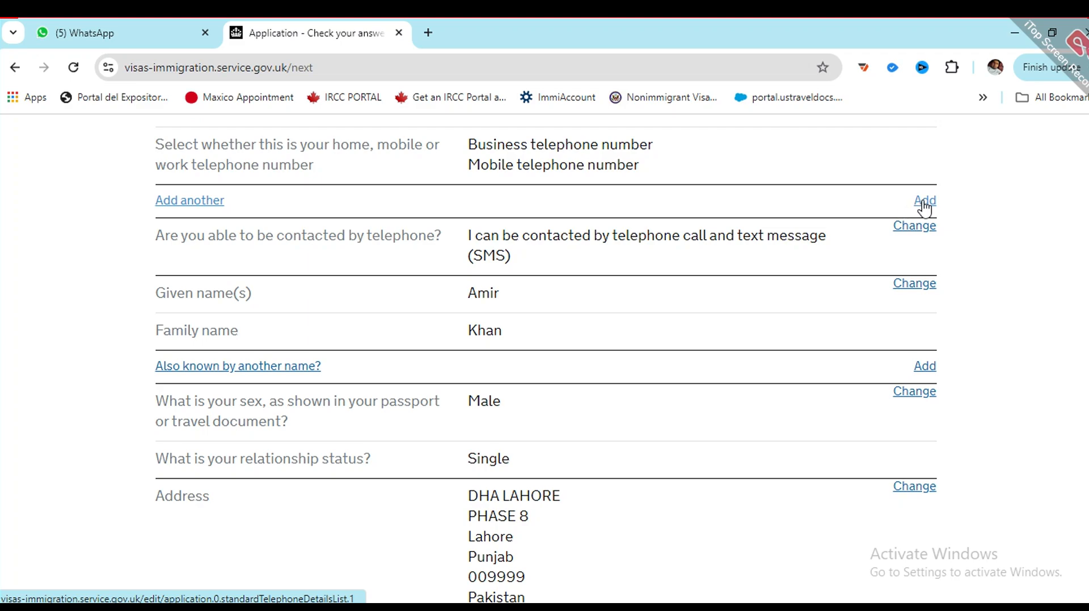
scroll(574, 391, "down", 15)
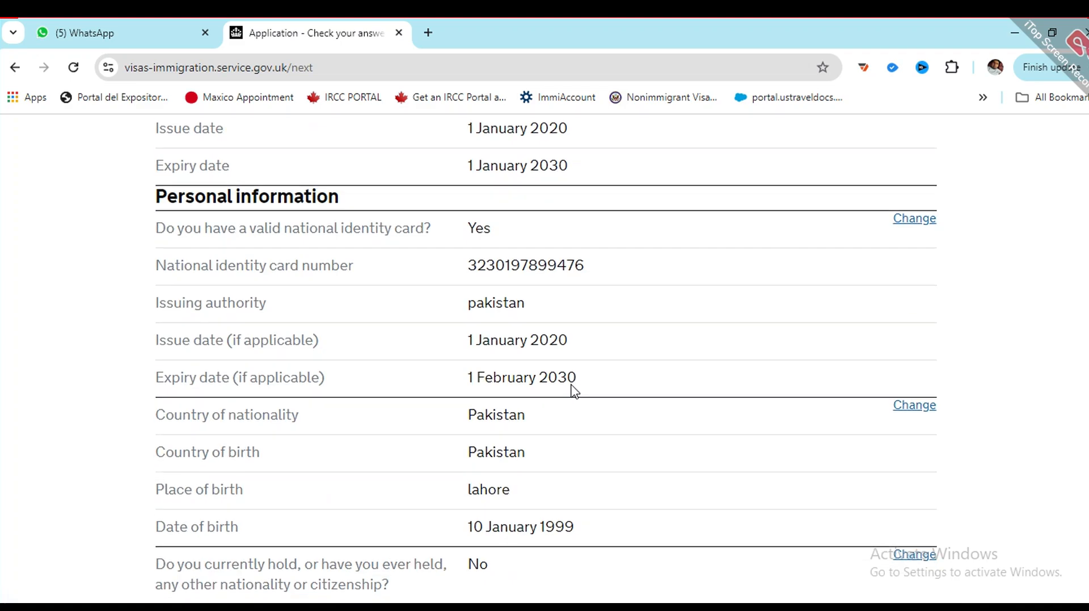
scroll(573, 391, "down", 20)
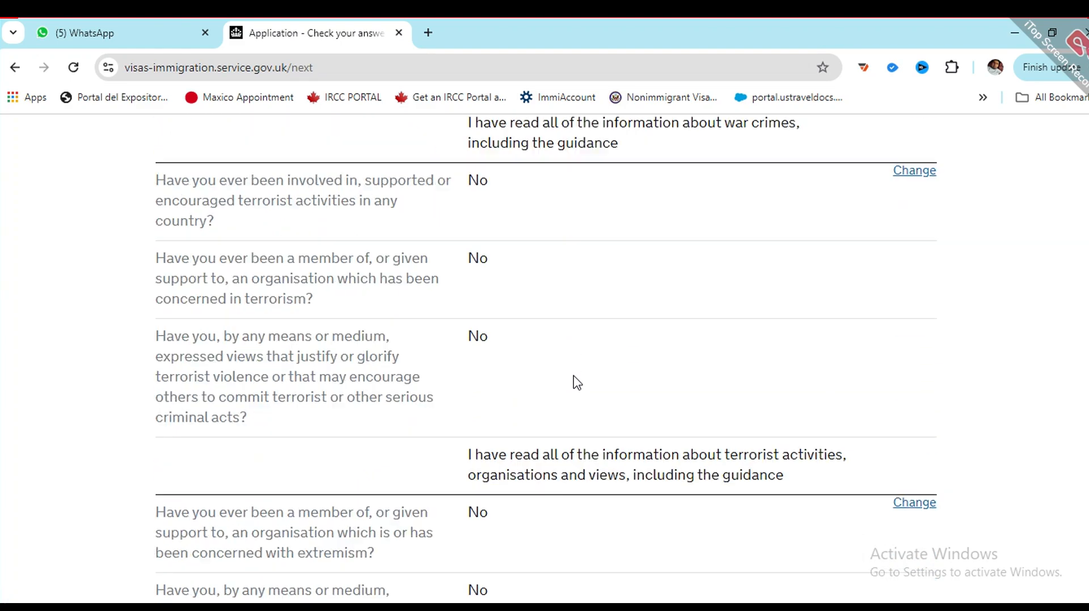
scroll(576, 381, "down", 15)
scroll(64, 524, "up", 3)
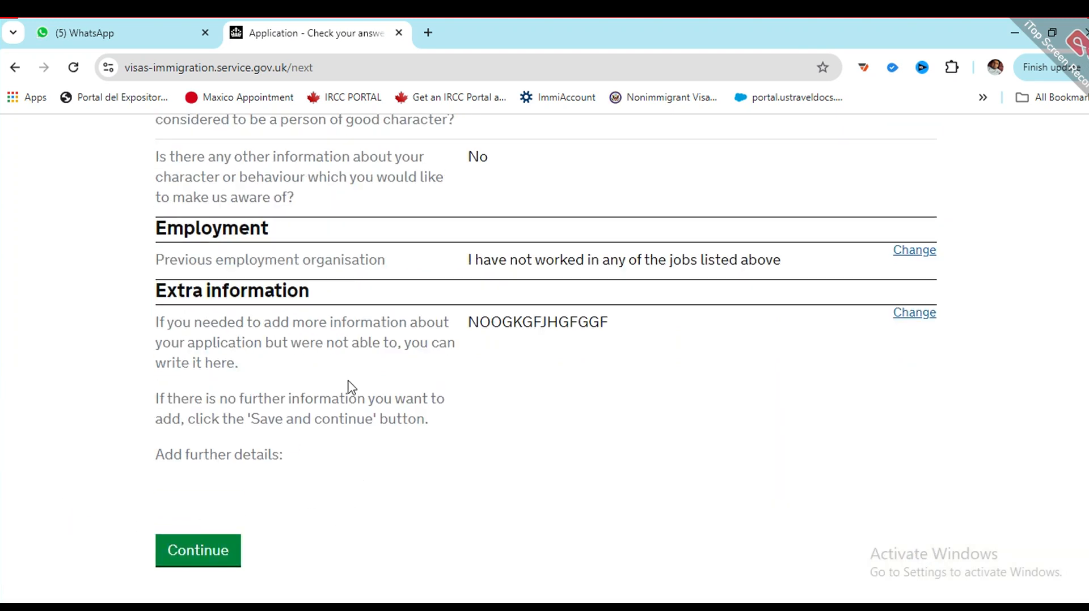
left_click(199, 556)
Step: Agree to provide the passport and evidence of funds, then save
scroll(583, 408, "down", 6)
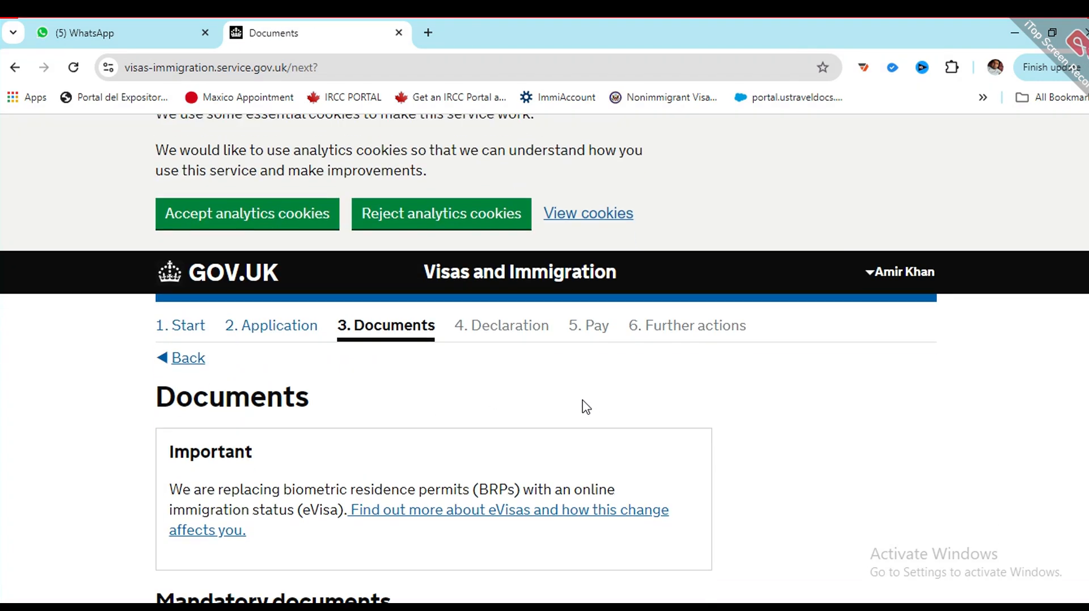
scroll(310, 390, "down", 3)
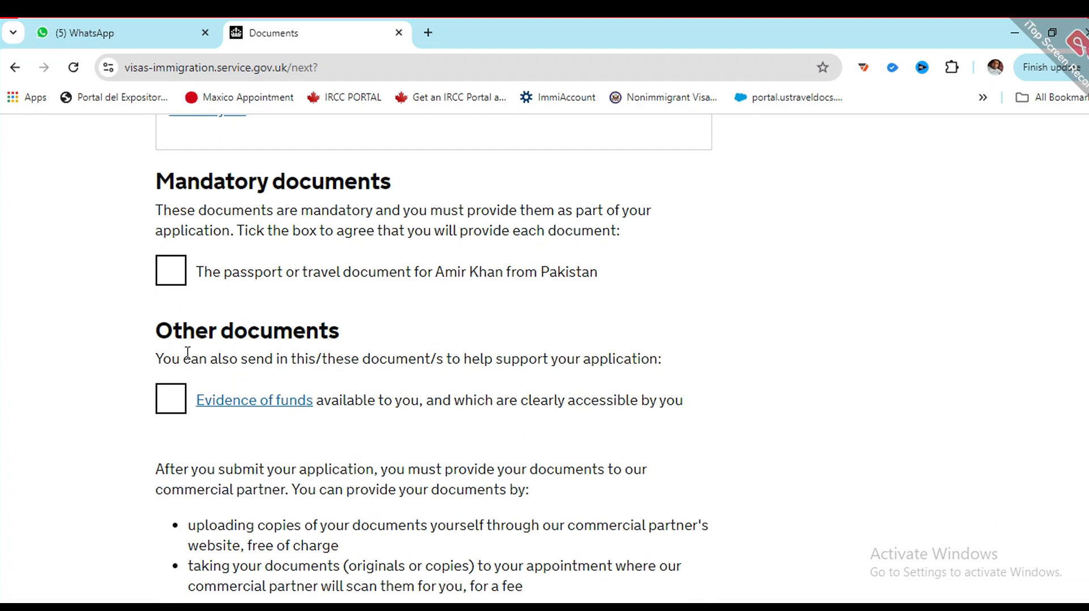
left_click(175, 268)
left_click(170, 407)
scroll(202, 360, "down", 9)
left_click(252, 321)
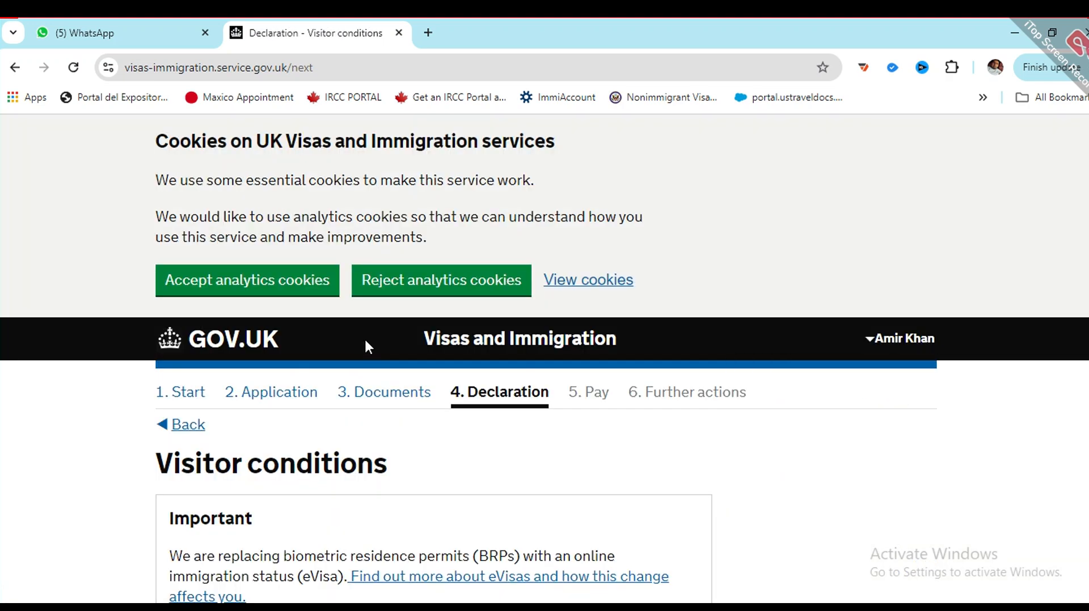
Step: Accept the visitor conditions and save
scroll(365, 344, "down", 6)
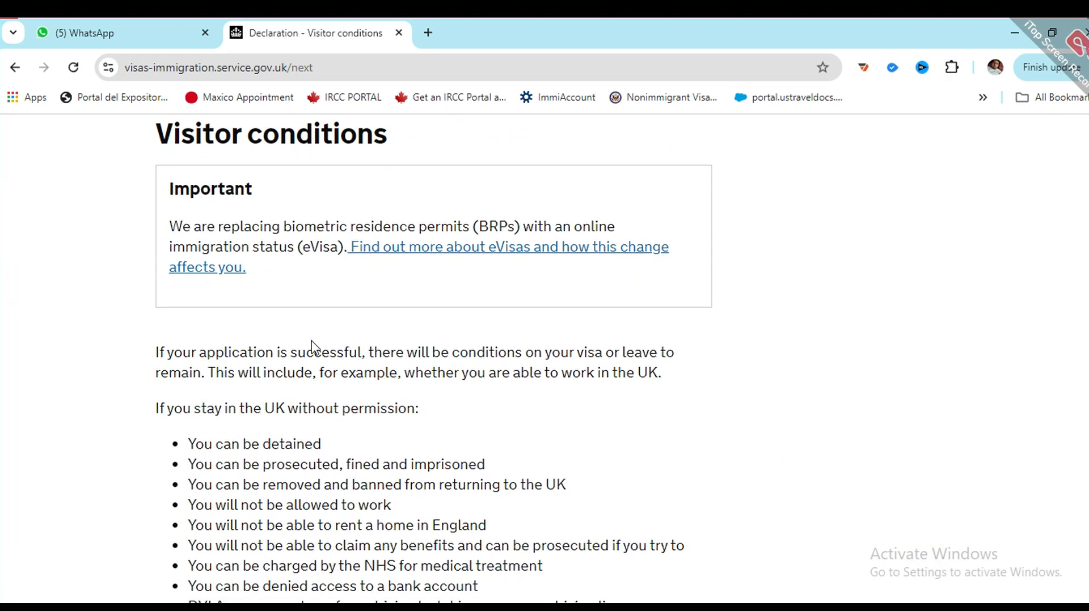
scroll(311, 346, "down", 7)
left_click(167, 533)
scroll(187, 499, "down", 3)
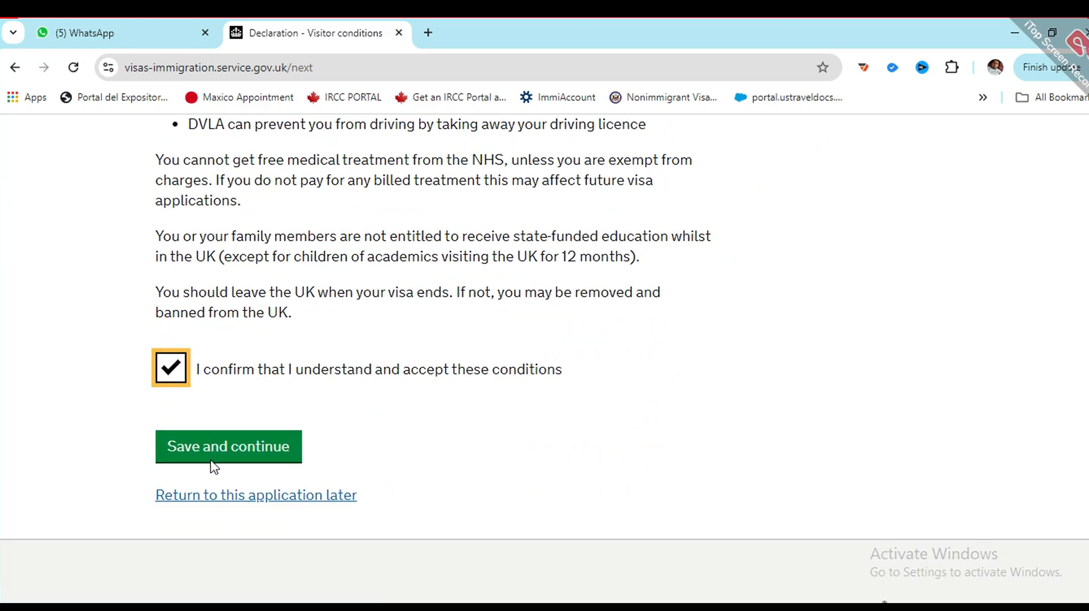
left_click(209, 457)
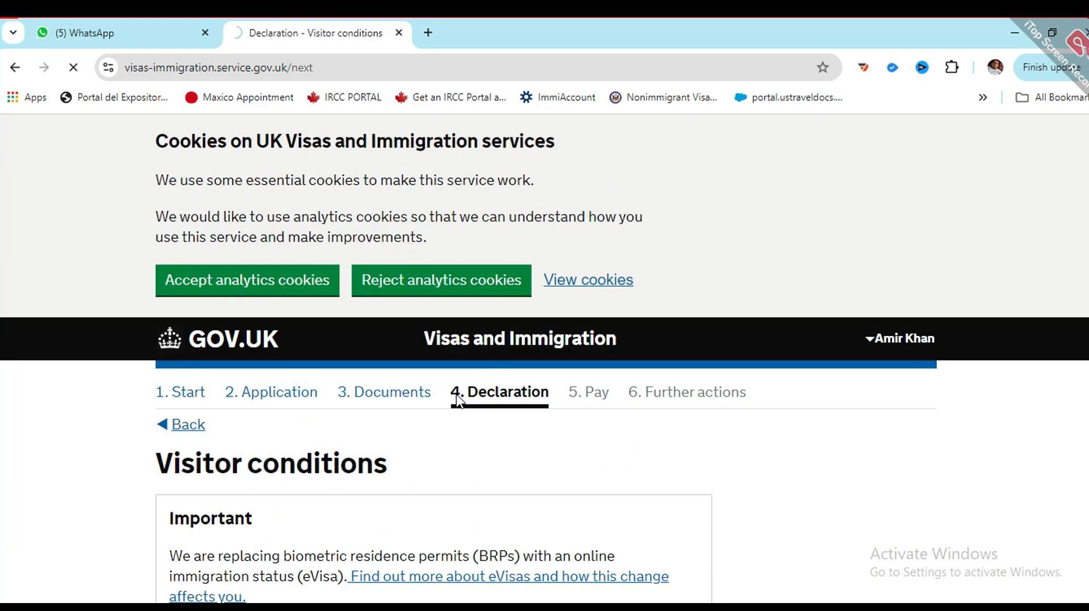
Step: Set the declarant to 'I am the applicant aged 18 or over'
scroll(458, 401, "down", 12)
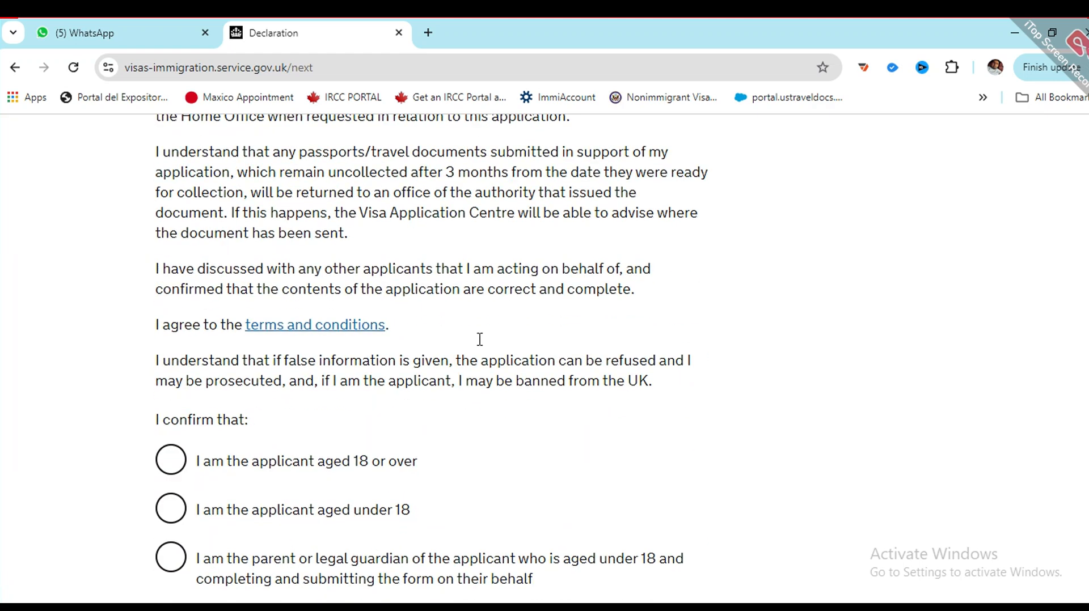
left_click(160, 526)
scroll(227, 454, "down", 3)
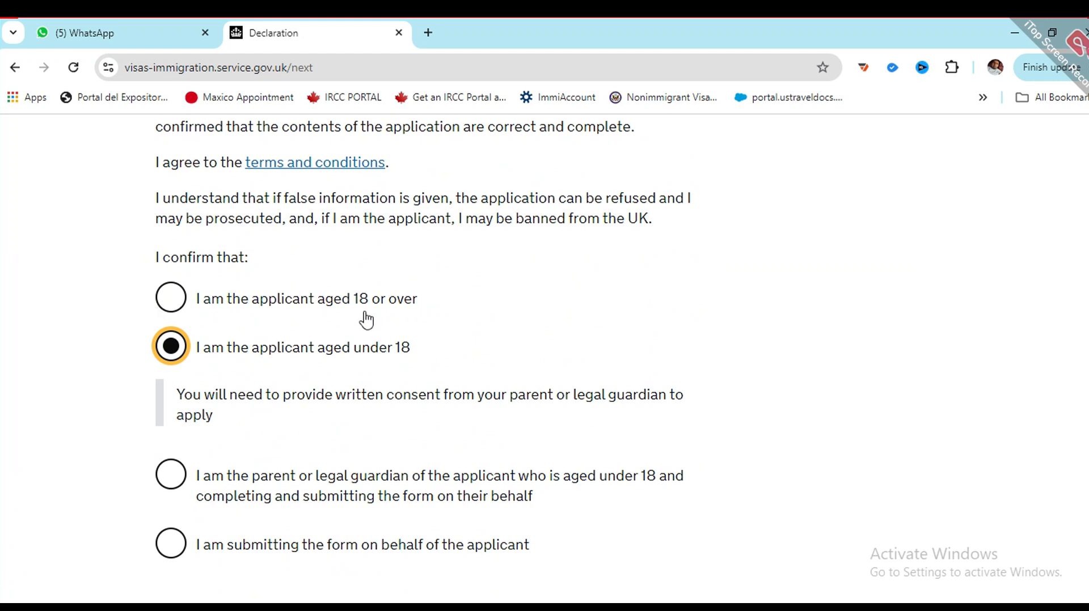
left_click(170, 298)
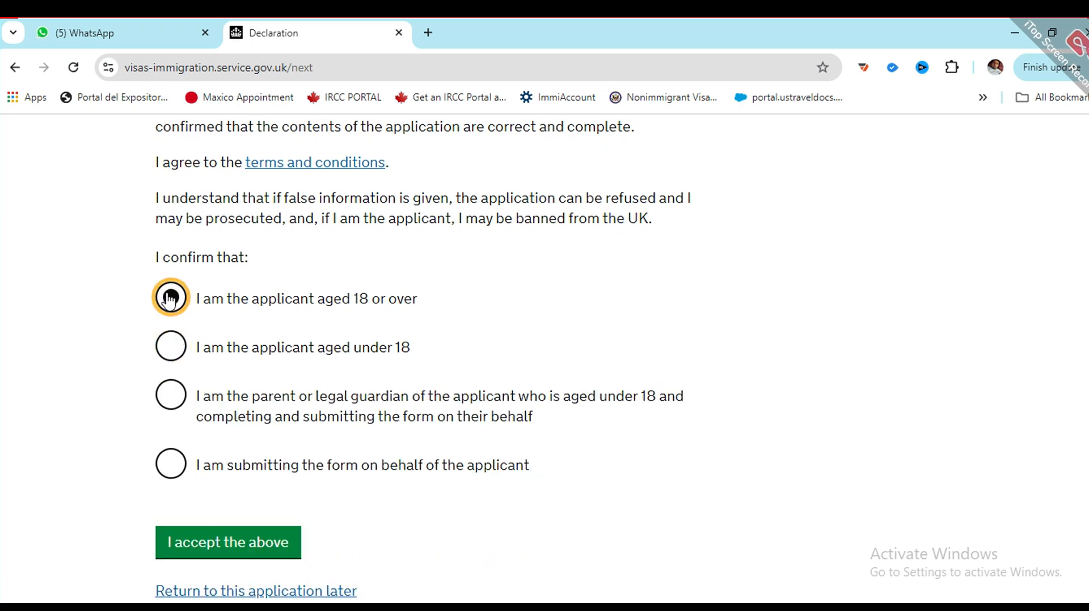
left_click(172, 464)
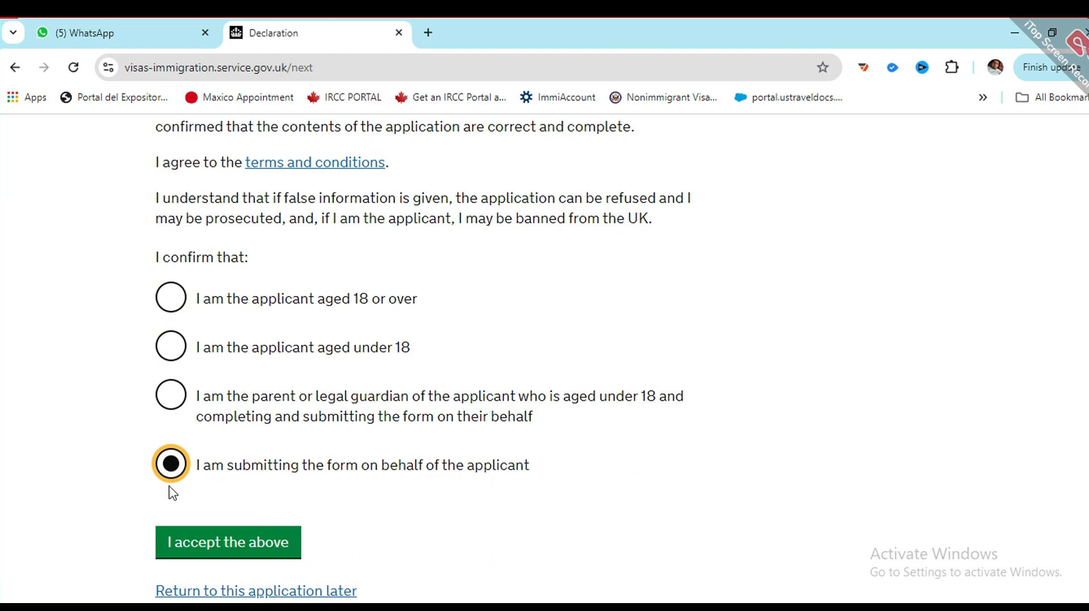
left_click(164, 303)
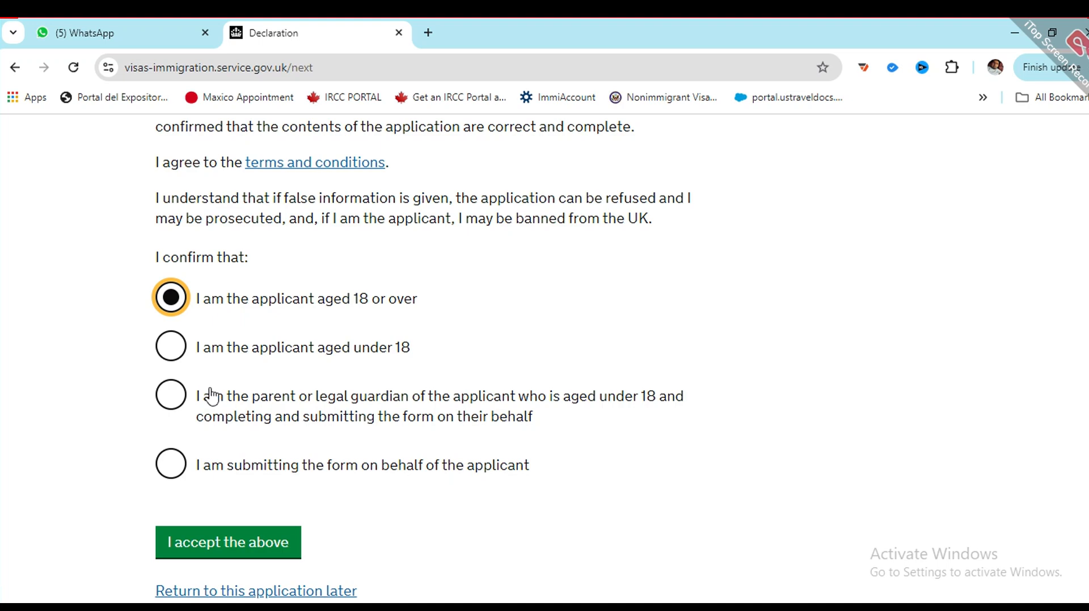
Step: Accept the declaration and confirm the consent and declaration answers
scroll(331, 461, "down", 3)
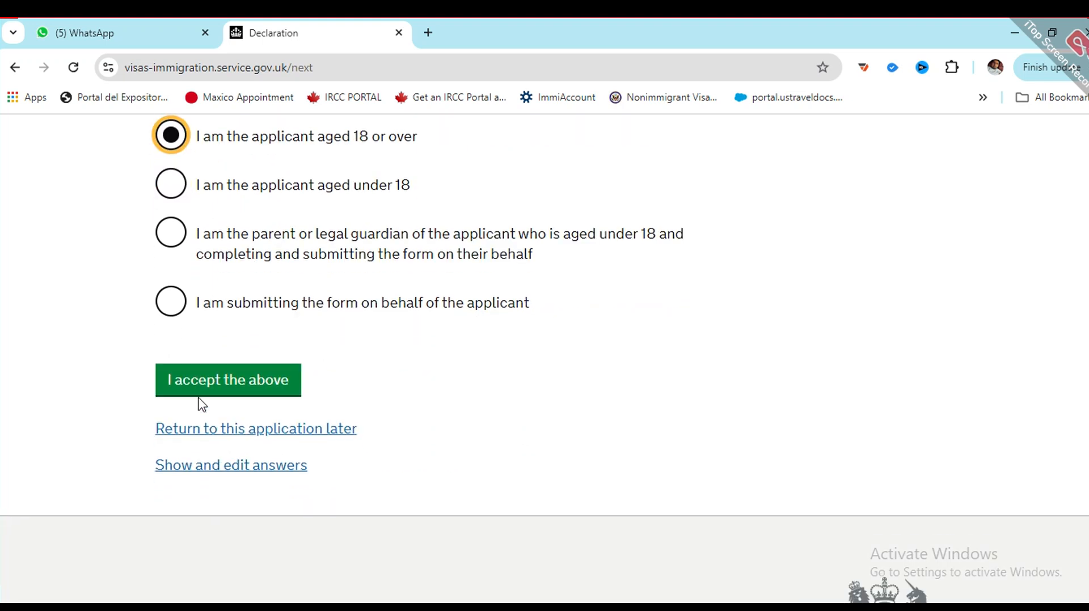
left_click(200, 392)
scroll(258, 440, "up", 7)
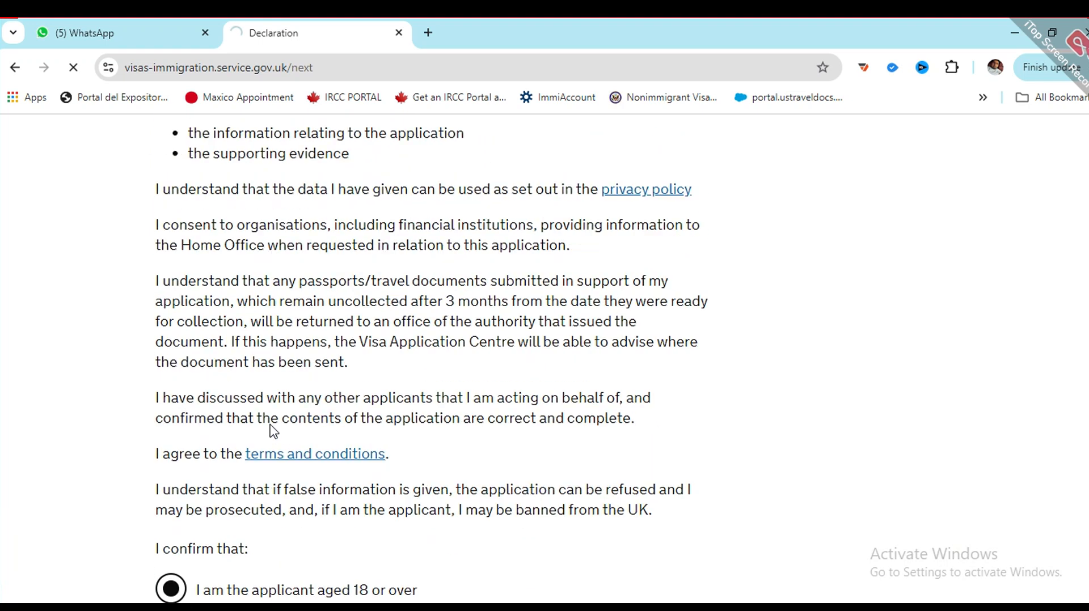
scroll(479, 461, "down", 6)
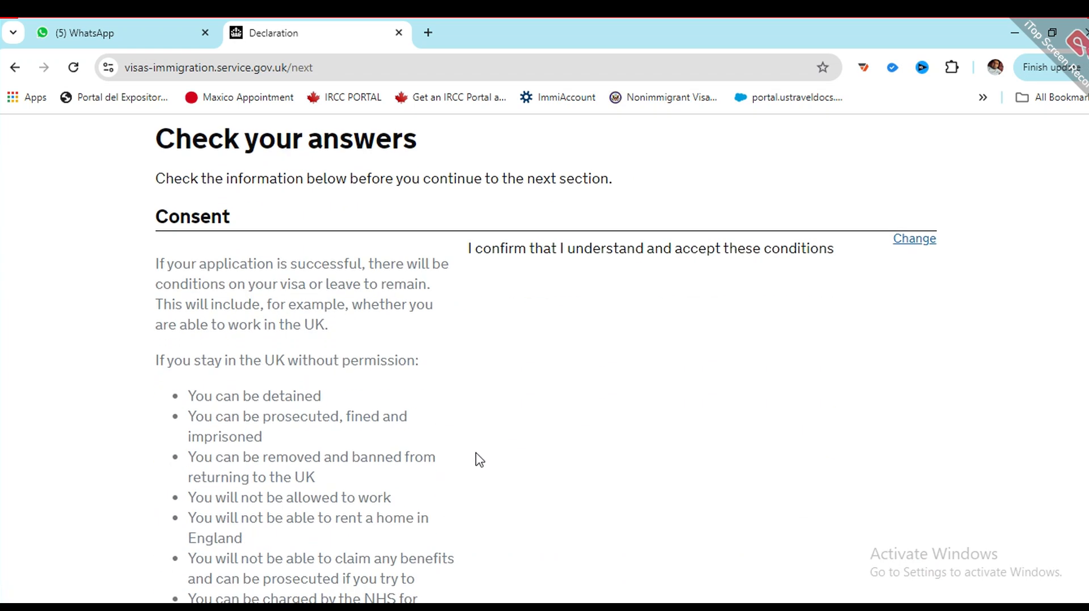
scroll(520, 395, "down", 12)
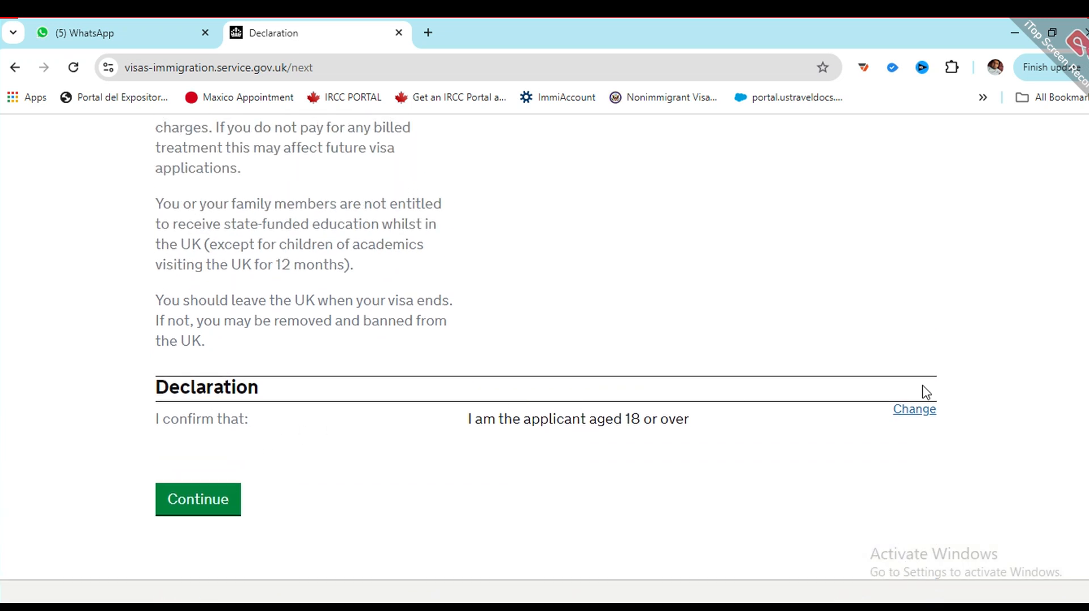
left_click(208, 500)
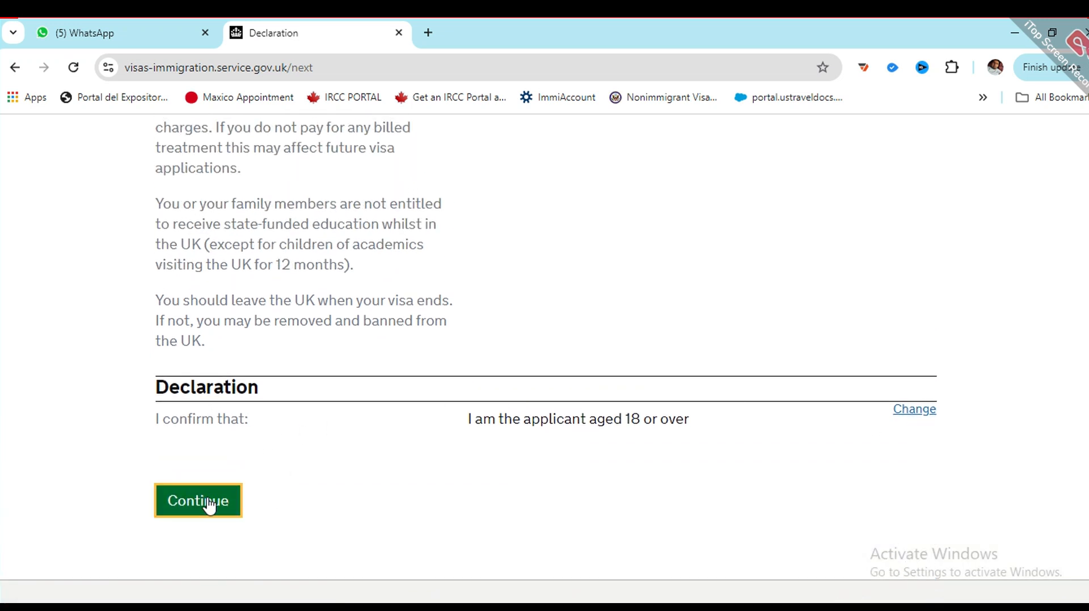
Step: Keep the 6-month visa length and Standard service, saving each choice
scroll(284, 451, "down", 12)
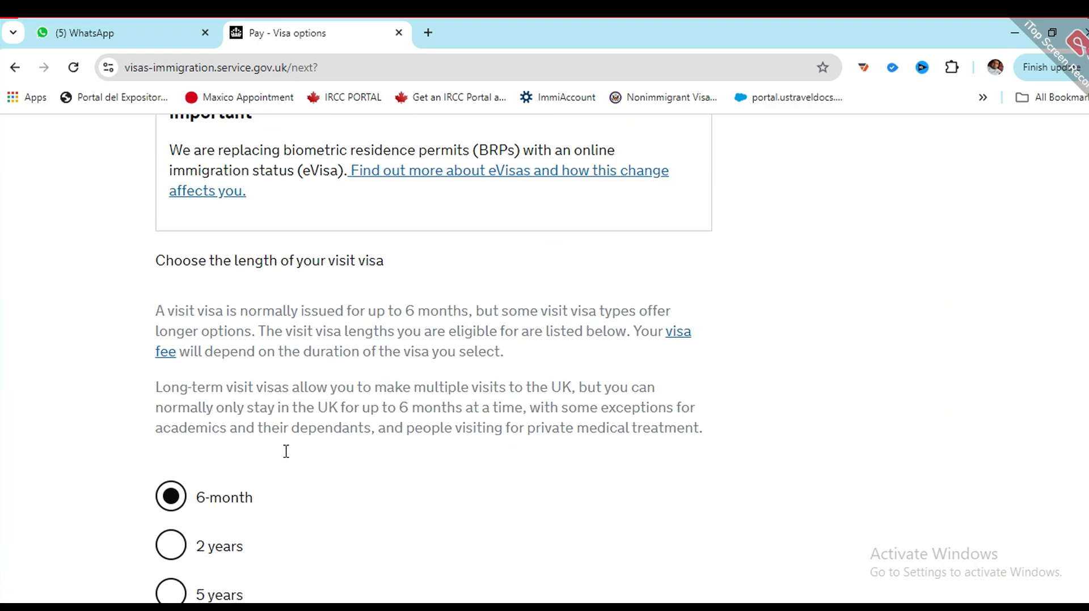
scroll(294, 466, "up", 3)
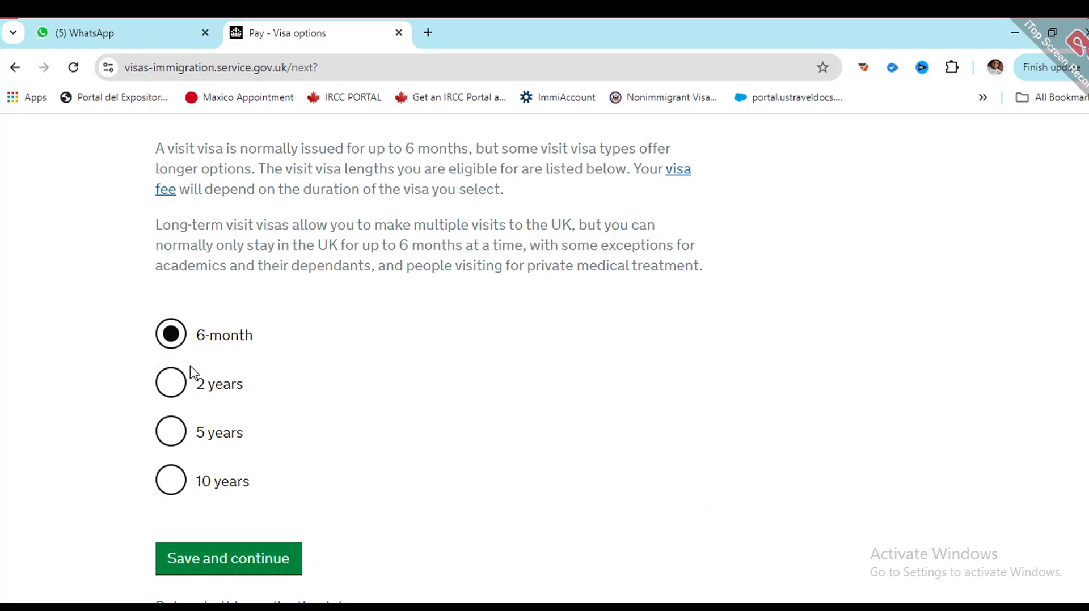
left_click(209, 552)
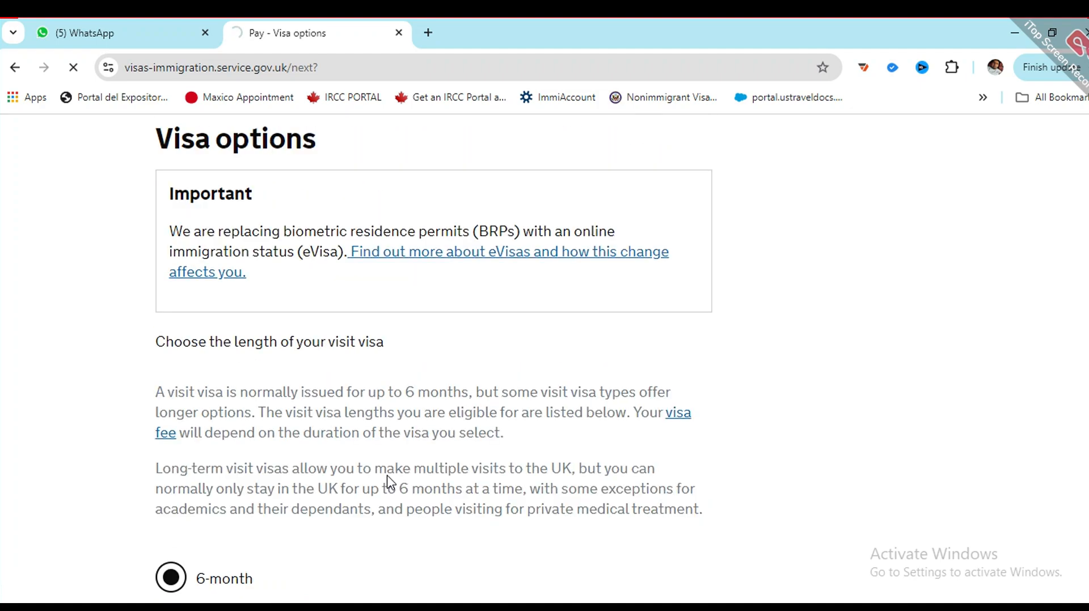
scroll(331, 443, "down", 4)
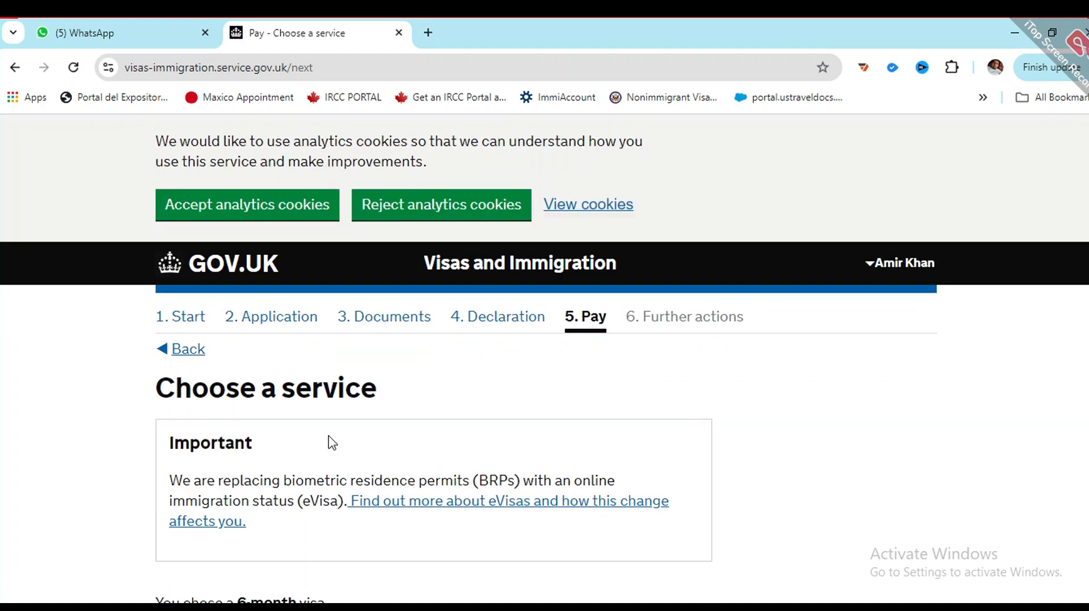
scroll(326, 331, "down", 3)
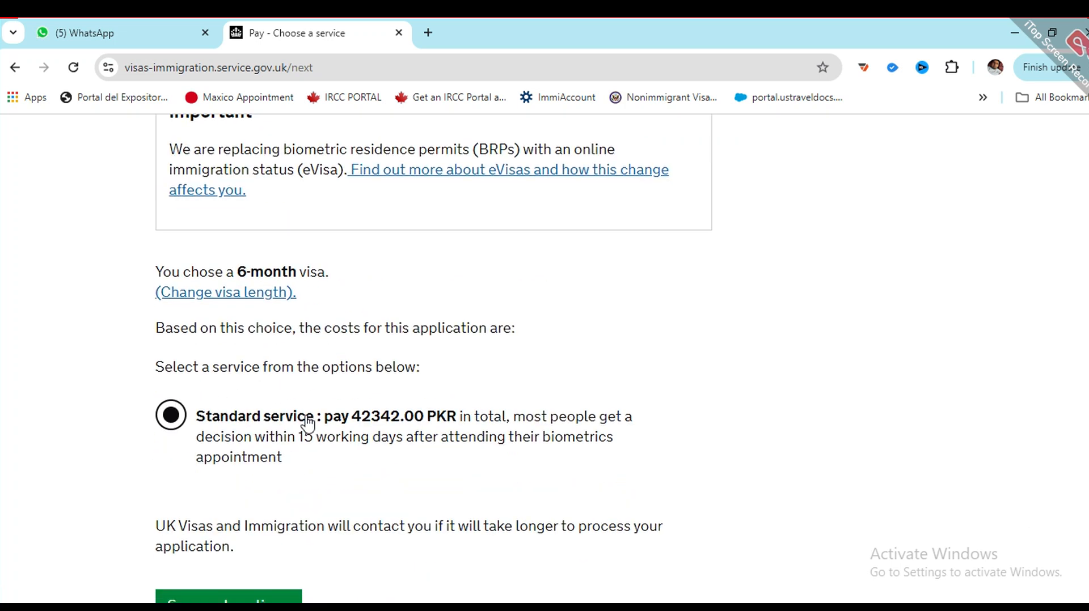
scroll(338, 440, "down", 3)
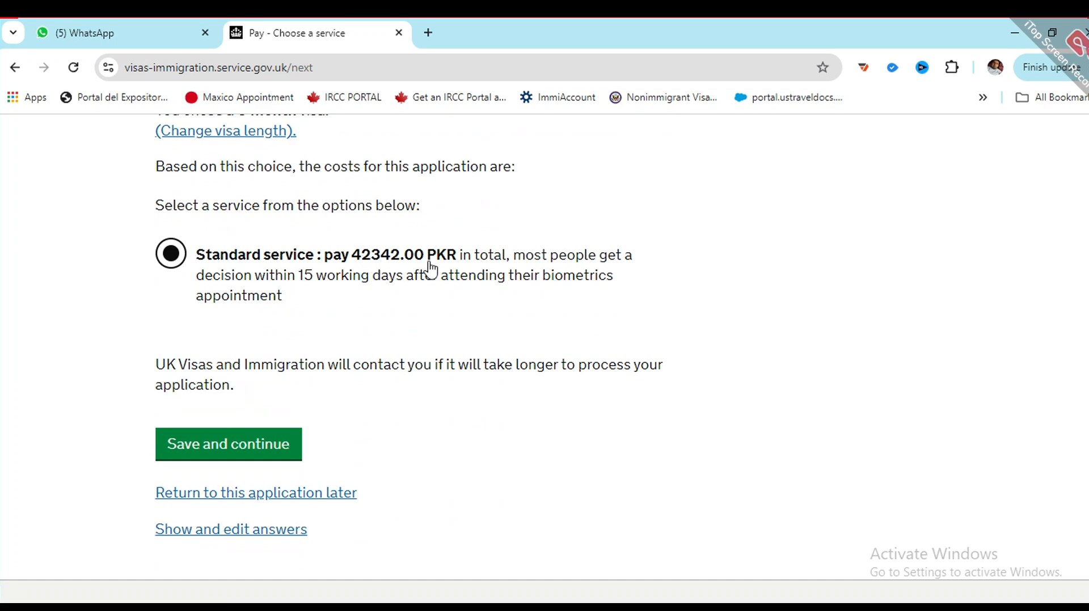
scroll(247, 343, "down", 2)
left_click(239, 367)
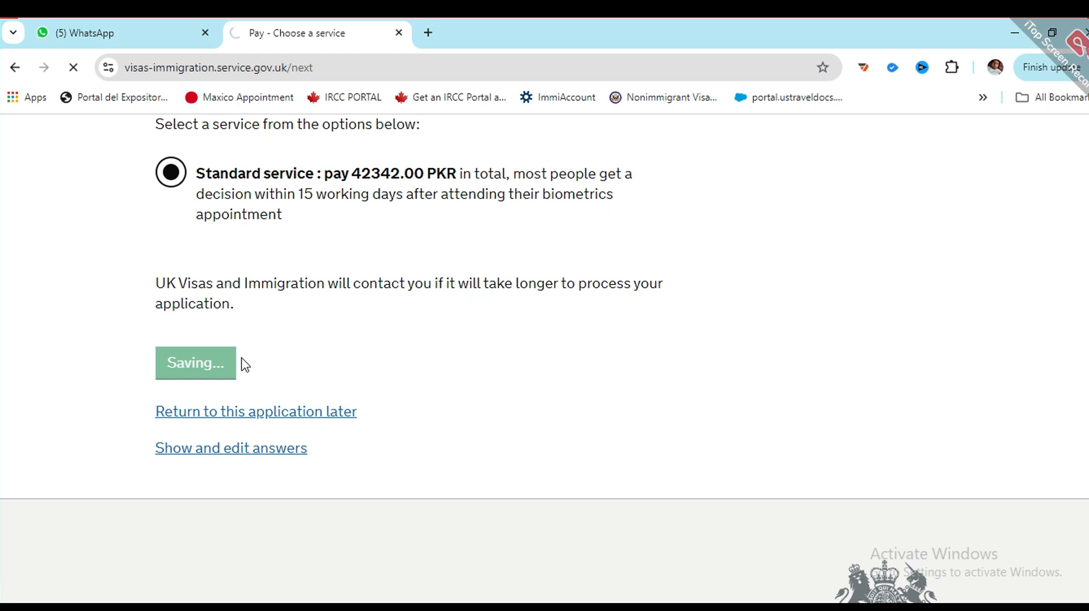
Step: Check the 42342.00 PKR total on the Your payment page
scroll(250, 397, "down", 2)
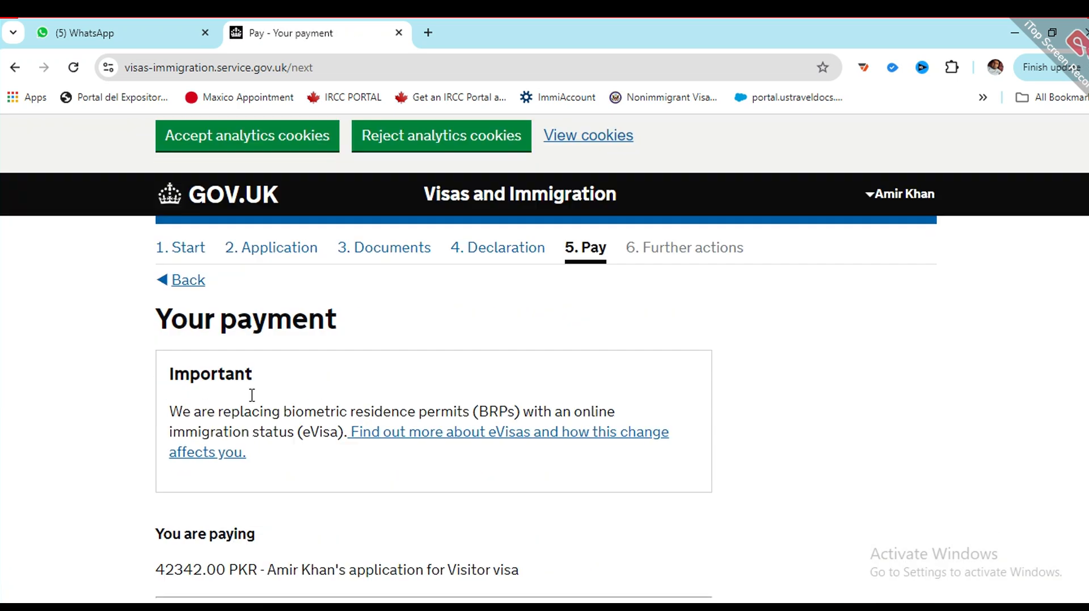
scroll(252, 436, "down", 2)
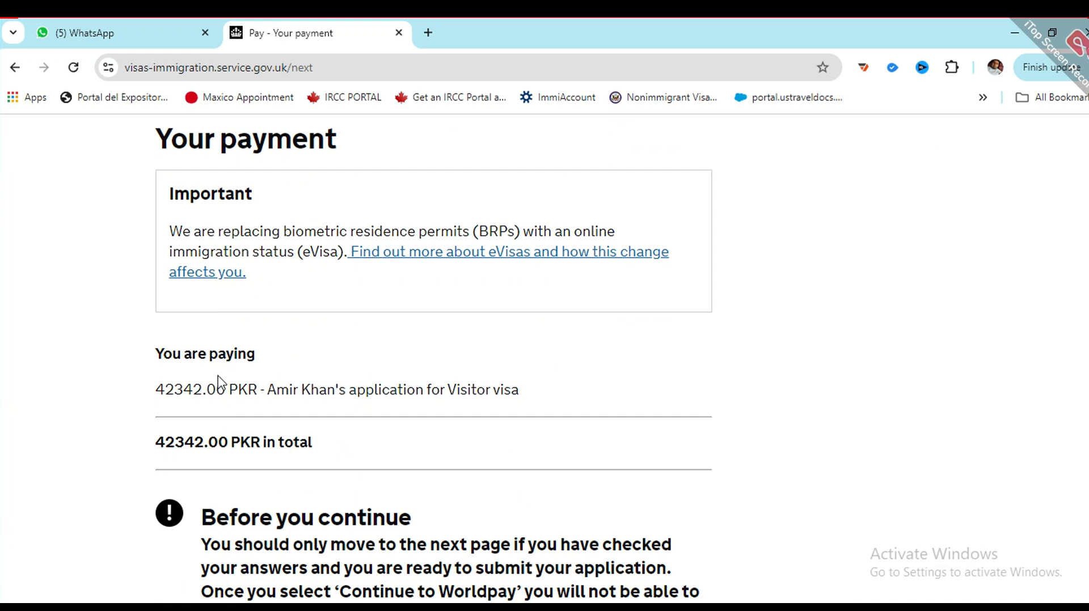
scroll(299, 384, "down", 3)
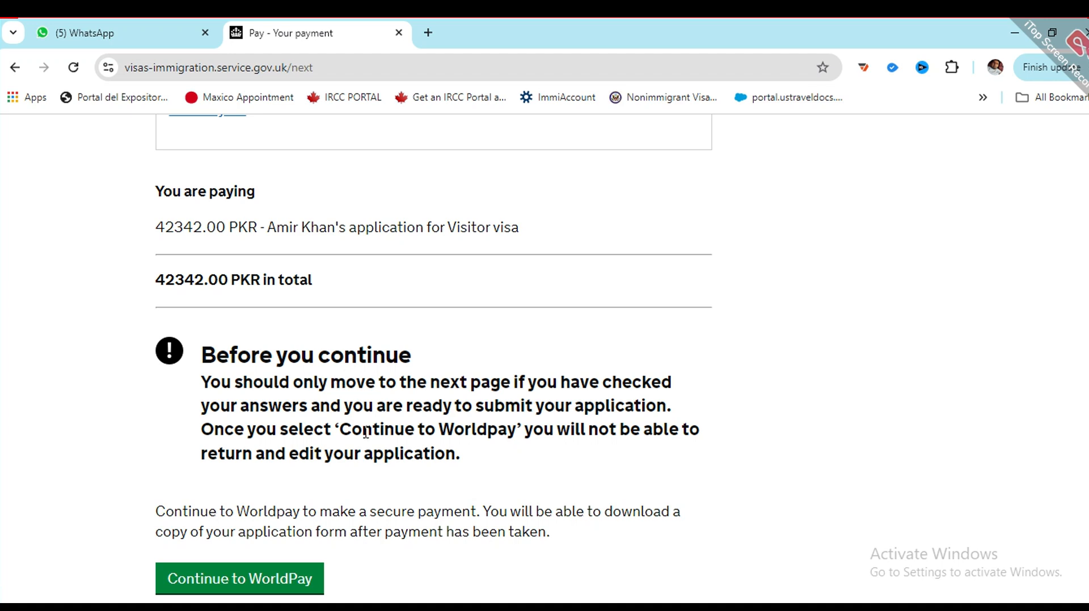
left_click_drag(152, 289, 162, 216)
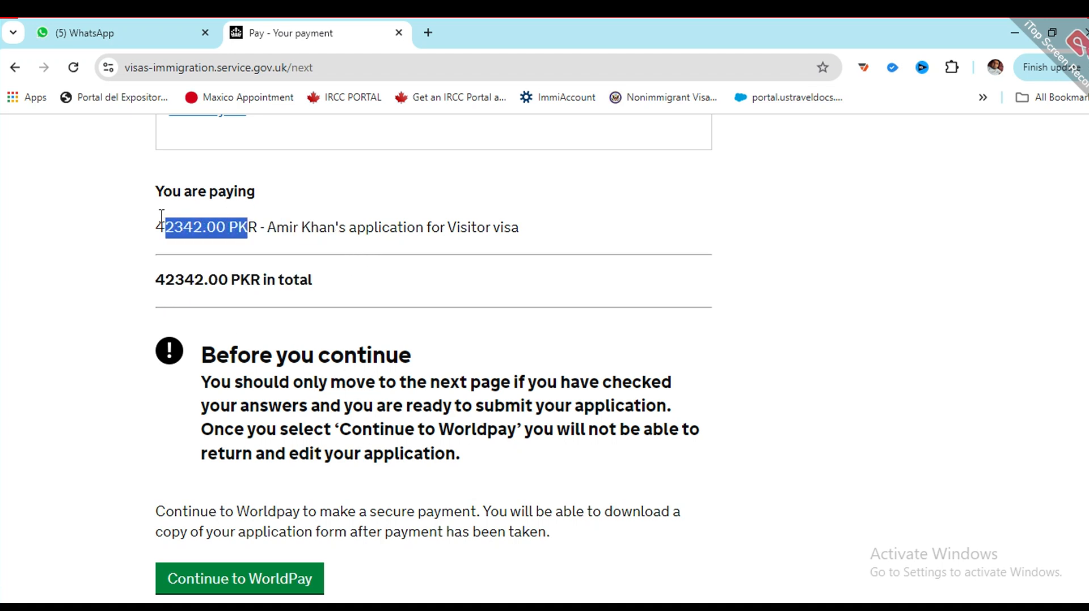
scroll(236, 266, "down", 3)
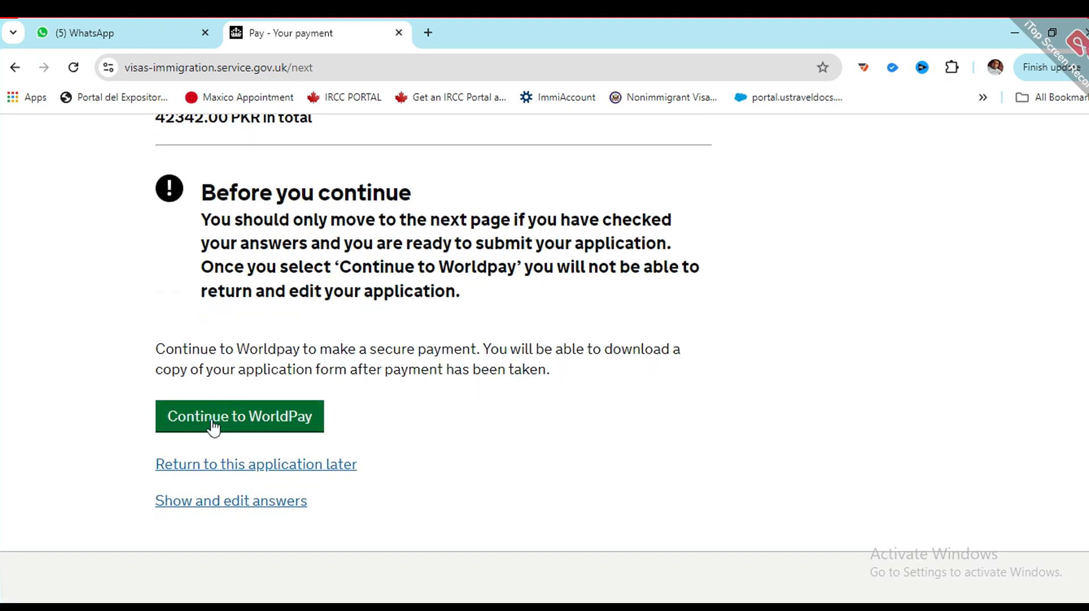